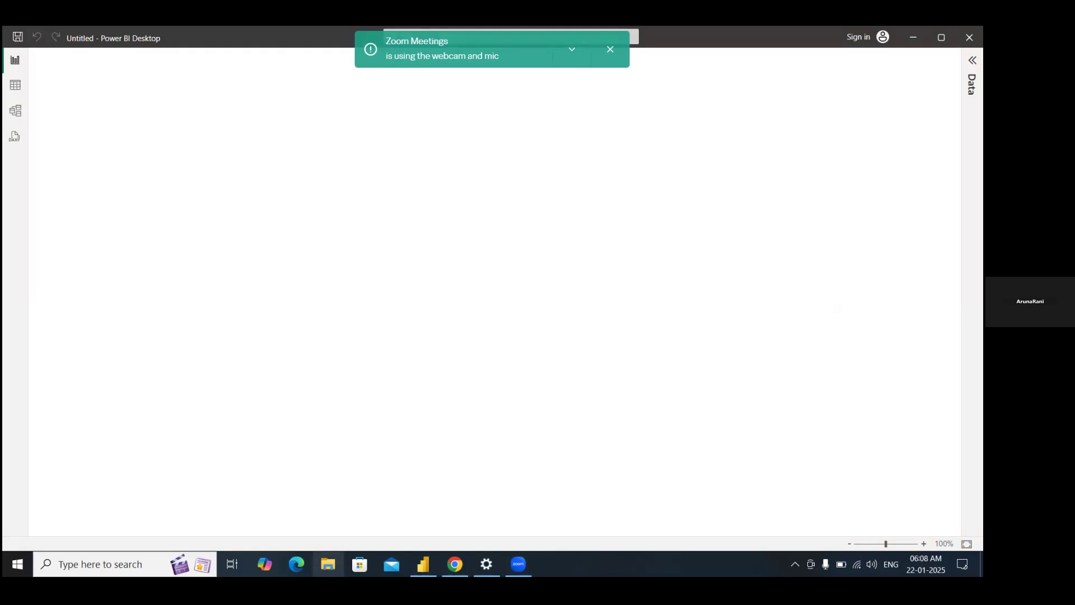
Check the Documents folder in File Explorer for the Sample workbook and switch back to Power BI Desktop
left_click(328, 564)
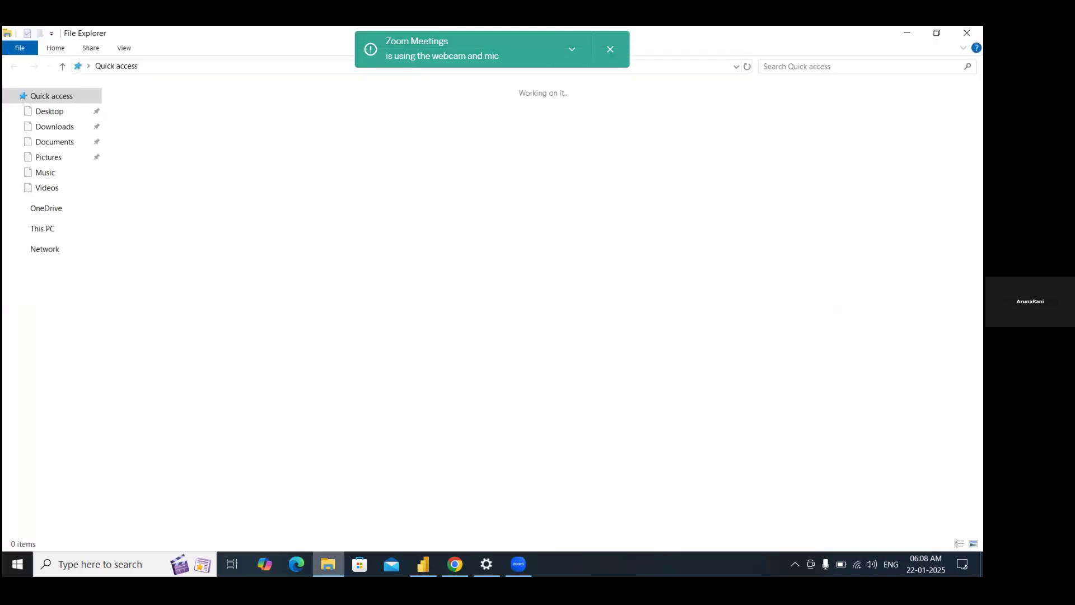
left_click(53, 144)
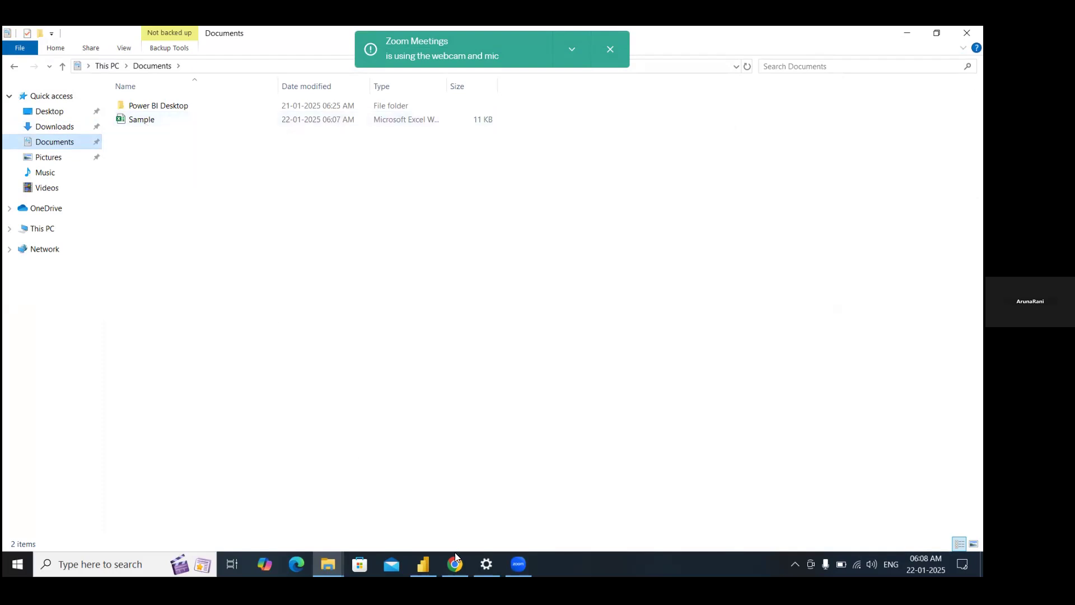
left_click(424, 564)
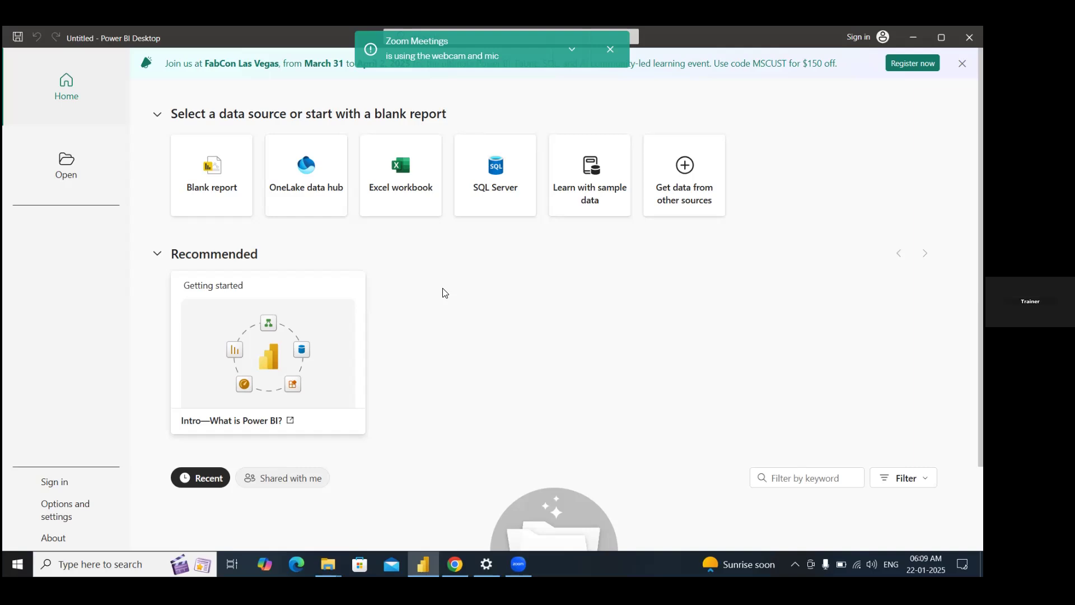
Connect to the Sample Excel workbook in the Documents folder as the data source
left_click(412, 195)
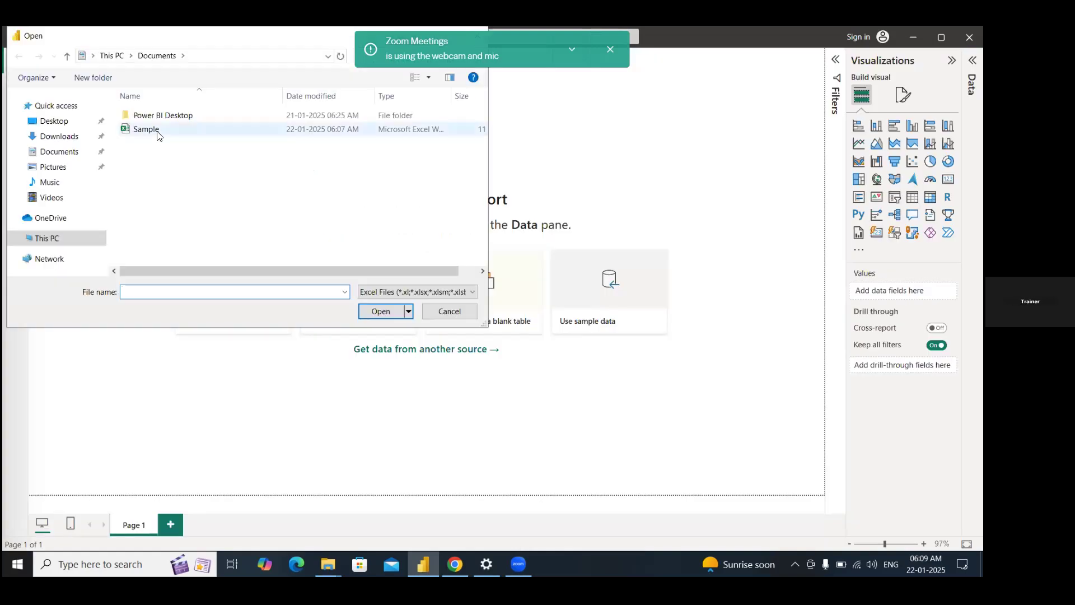
left_click(158, 132)
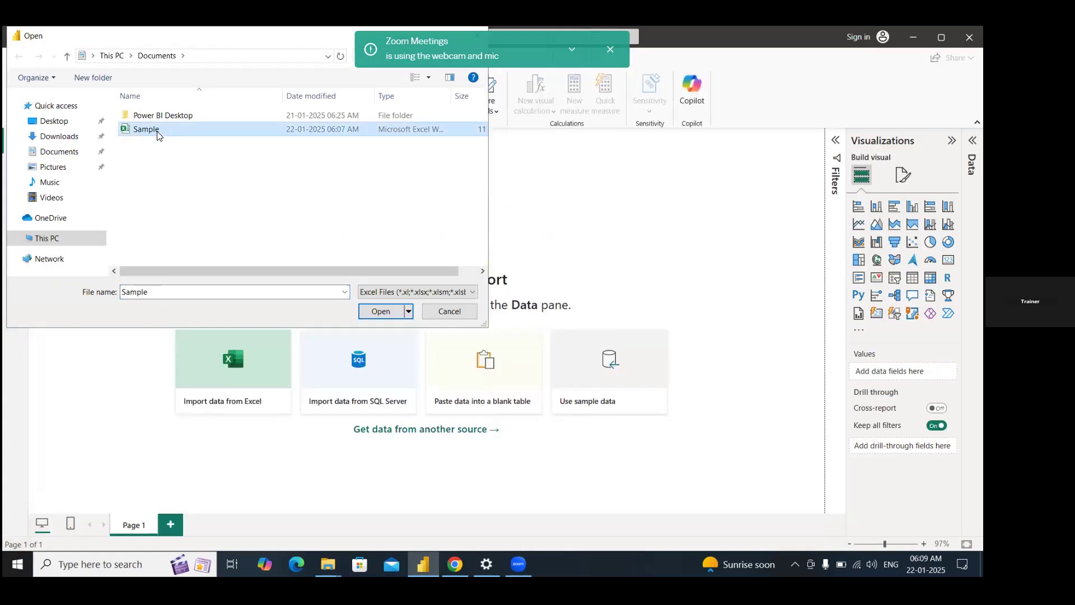
left_click(381, 313)
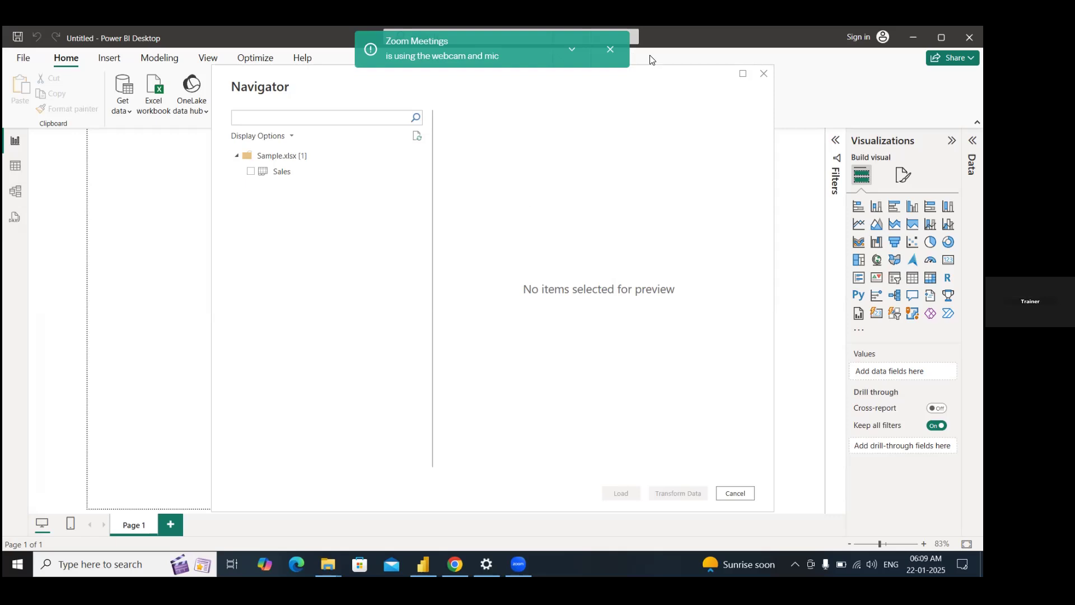
Choose the Sales sheet of Sample.xlsx and open it in Power Query Editor for transformation
left_click(613, 49)
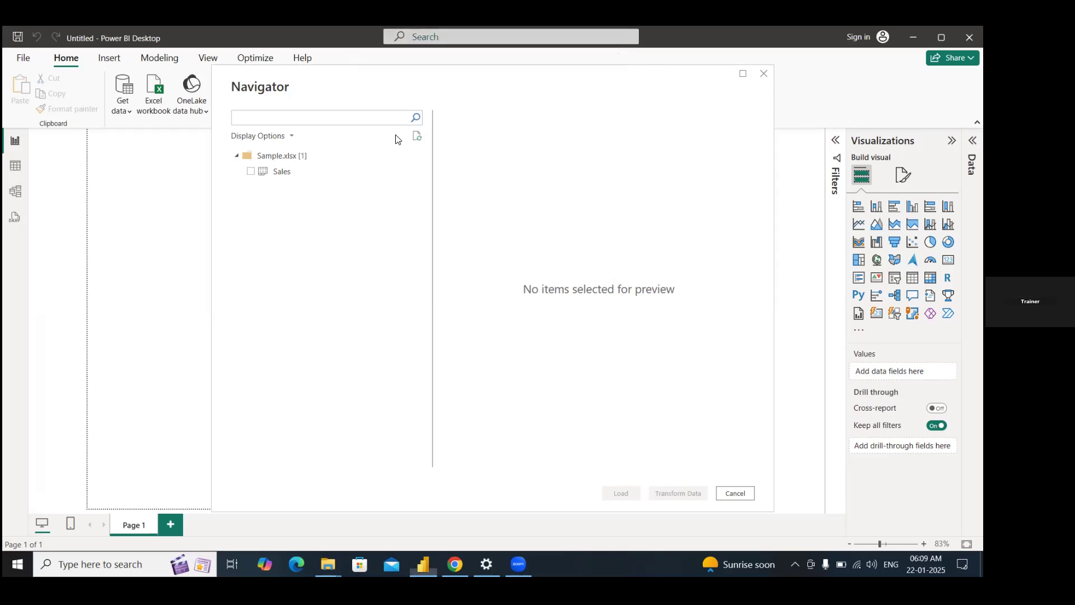
left_click(252, 173)
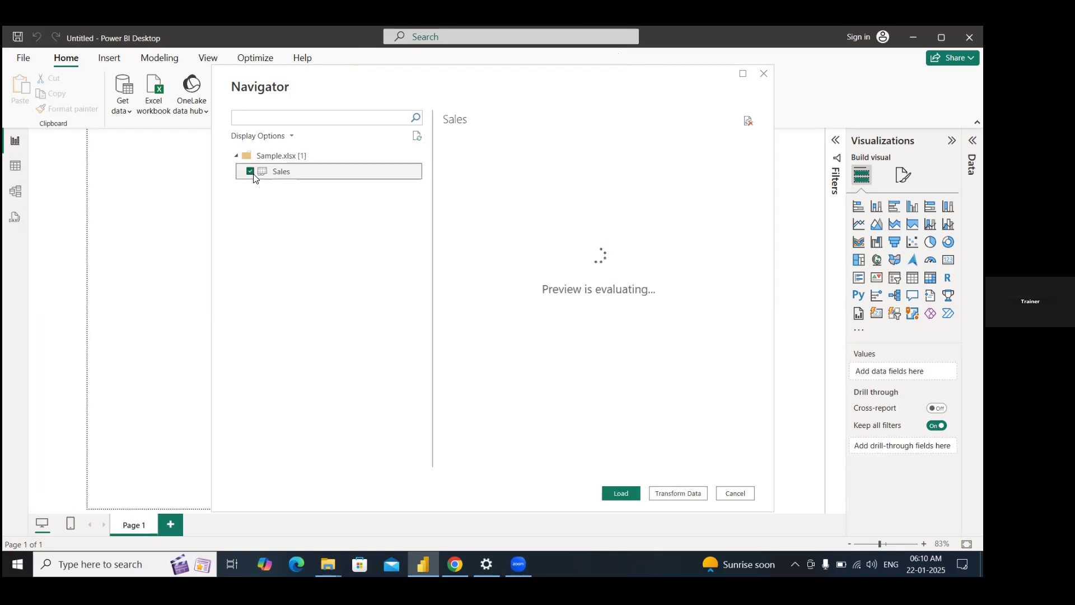
left_click(615, 494)
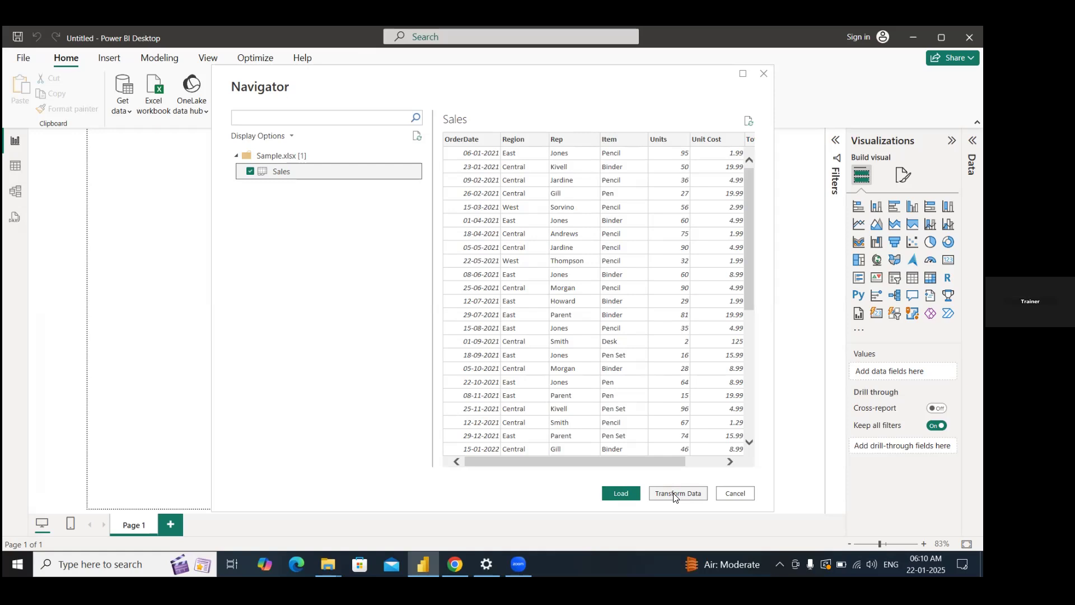
left_click(673, 493)
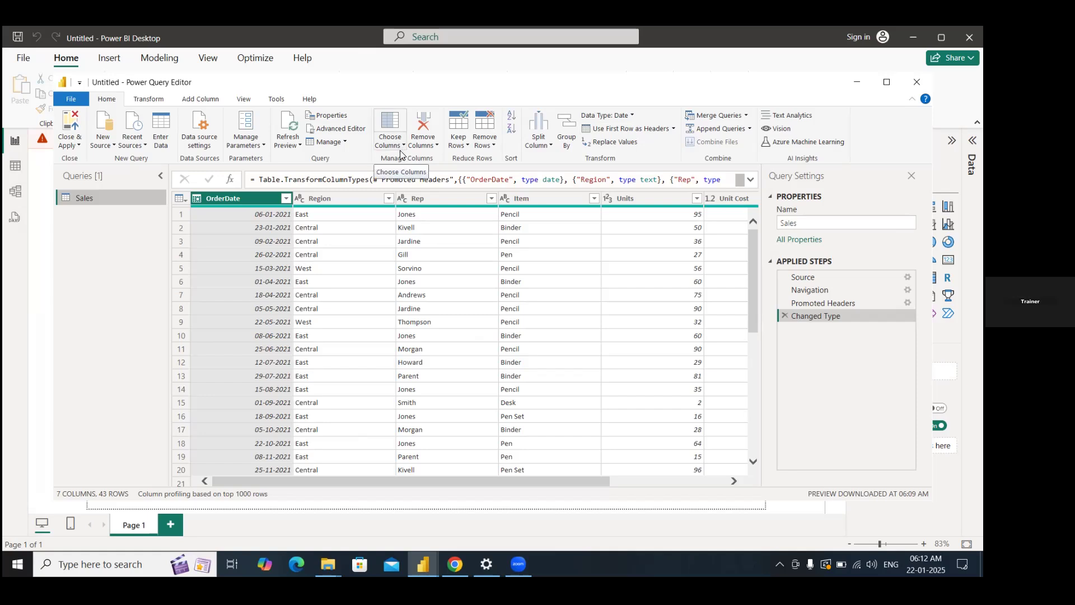
Keep only the top 6 rows of the Sales query
left_click(466, 147)
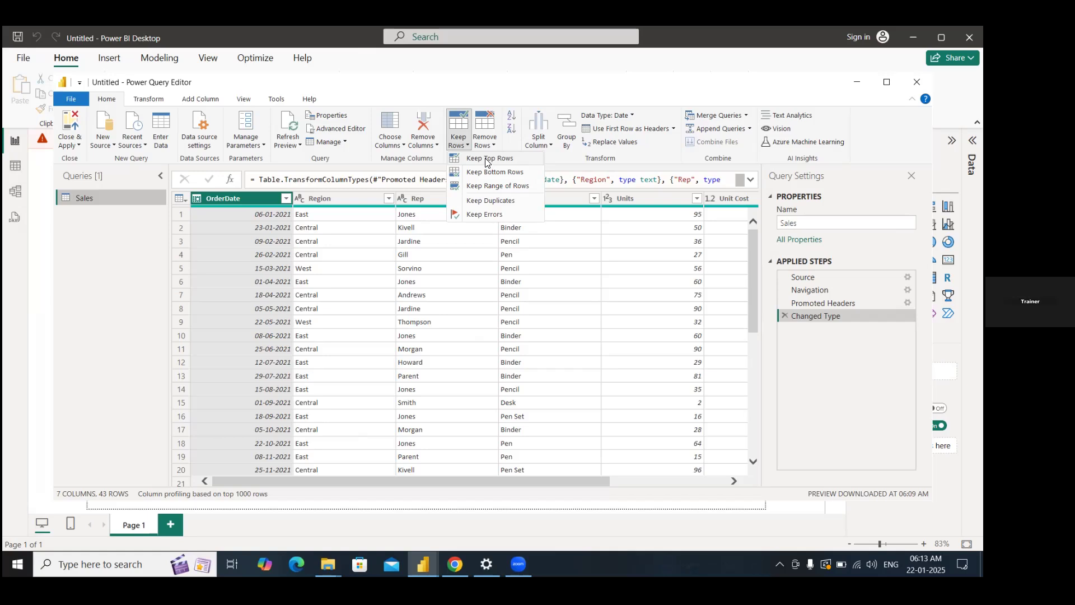
left_click(487, 159)
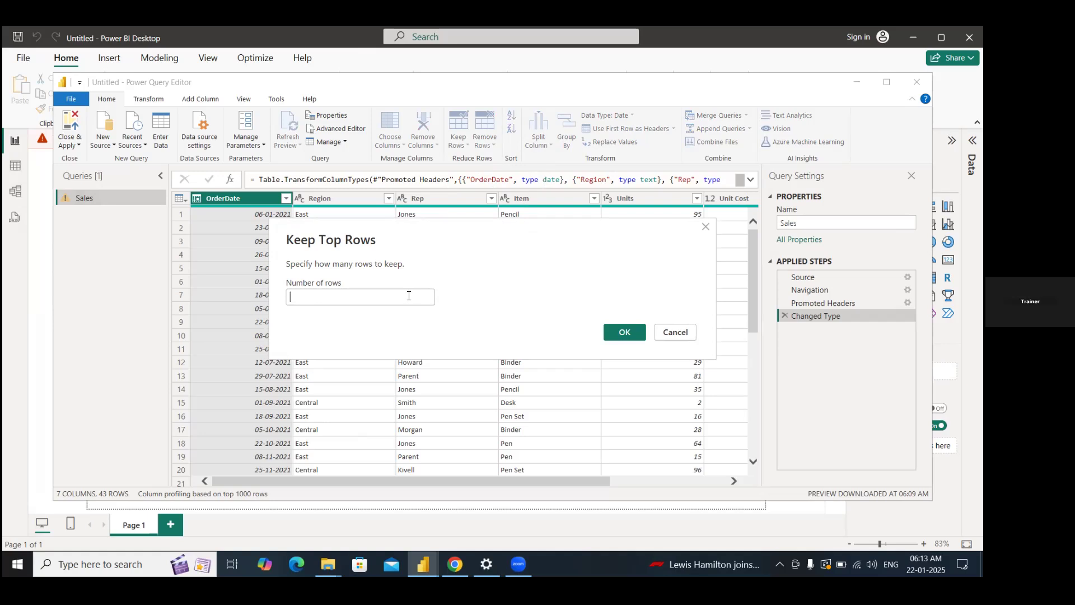
type("6")
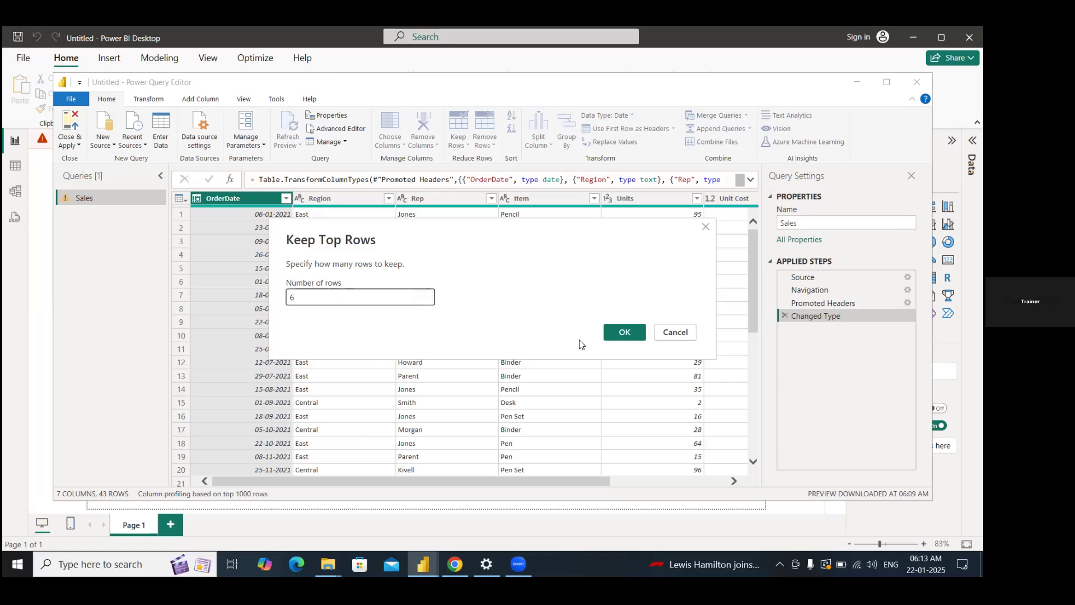
left_click(622, 333)
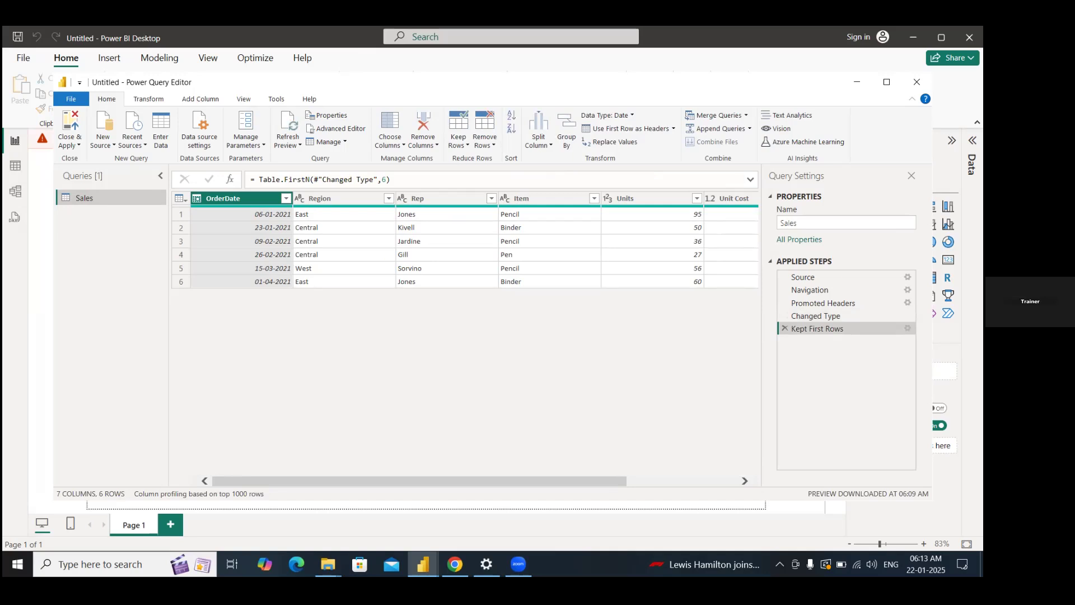
View the report page's mobile layout in Power BI Desktop, dismissing its introduction, and return to the Power Query Editor
key("alt+Tab")
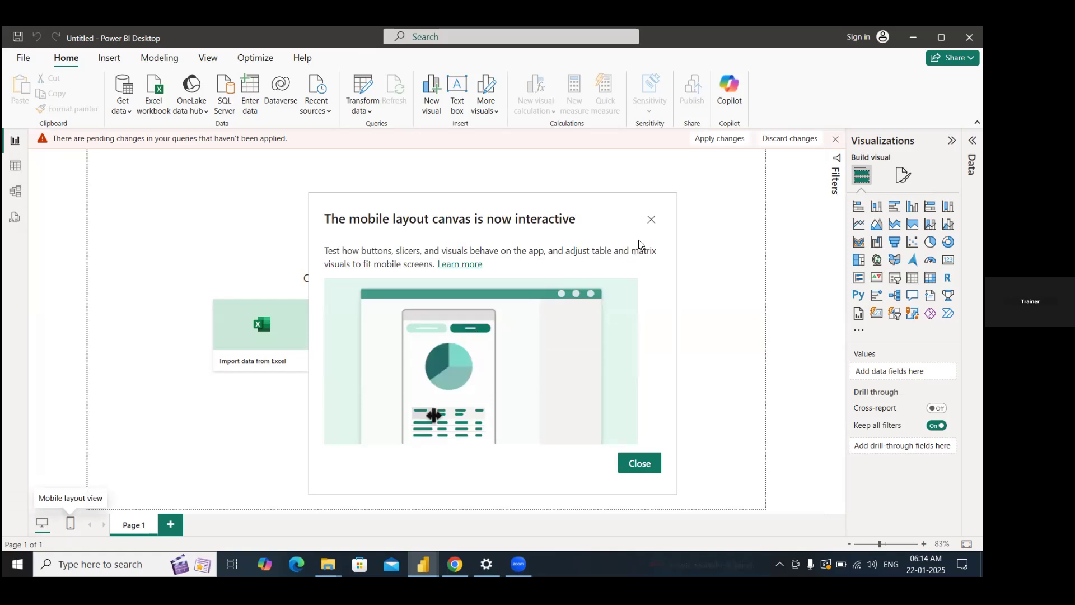
left_click(651, 220)
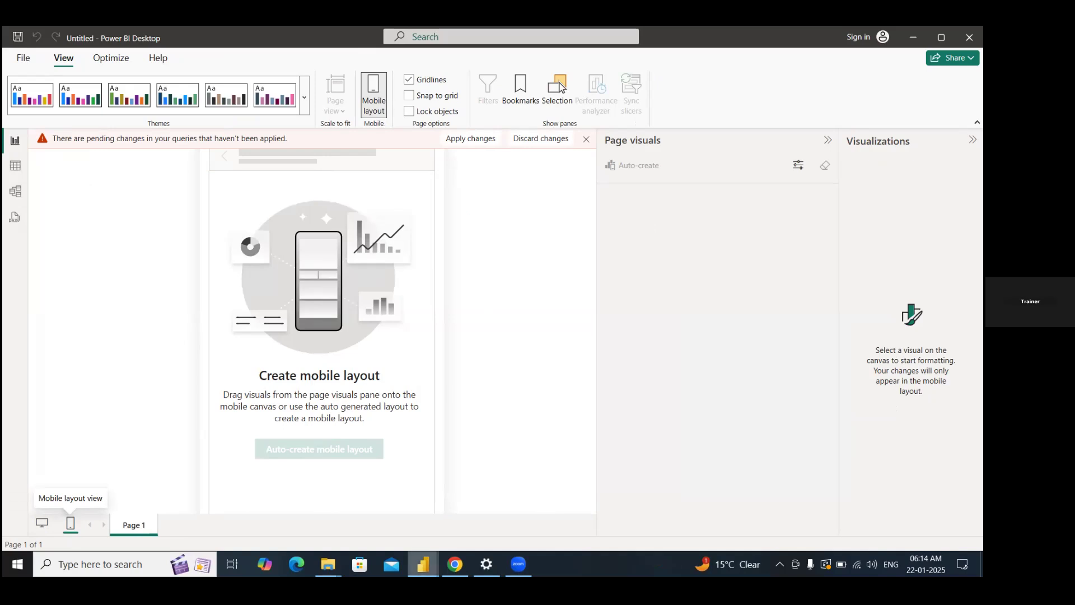
mouse_move(422, 564)
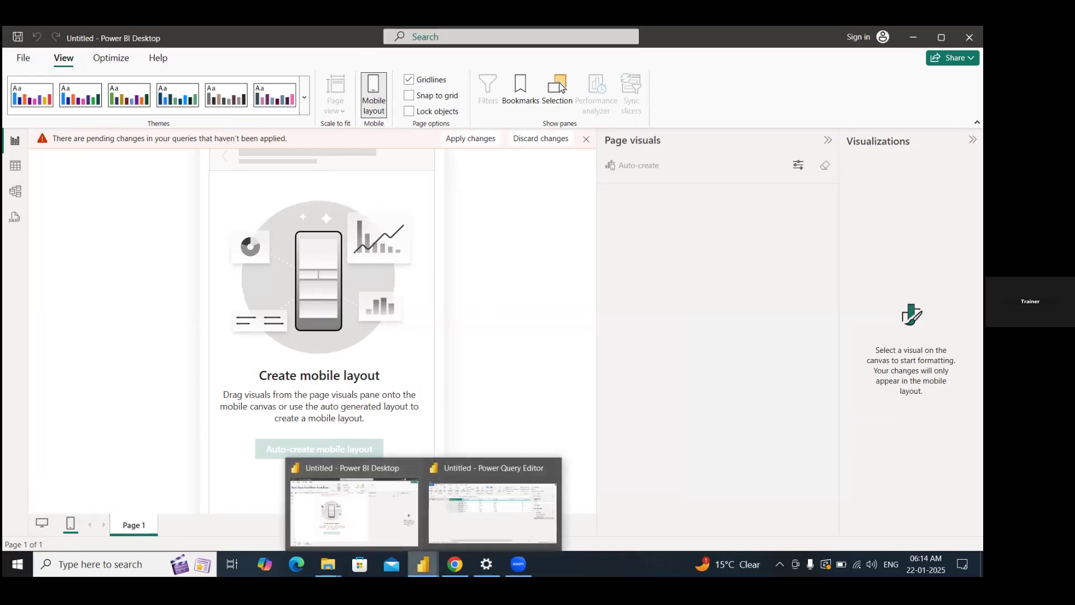
left_click(475, 512)
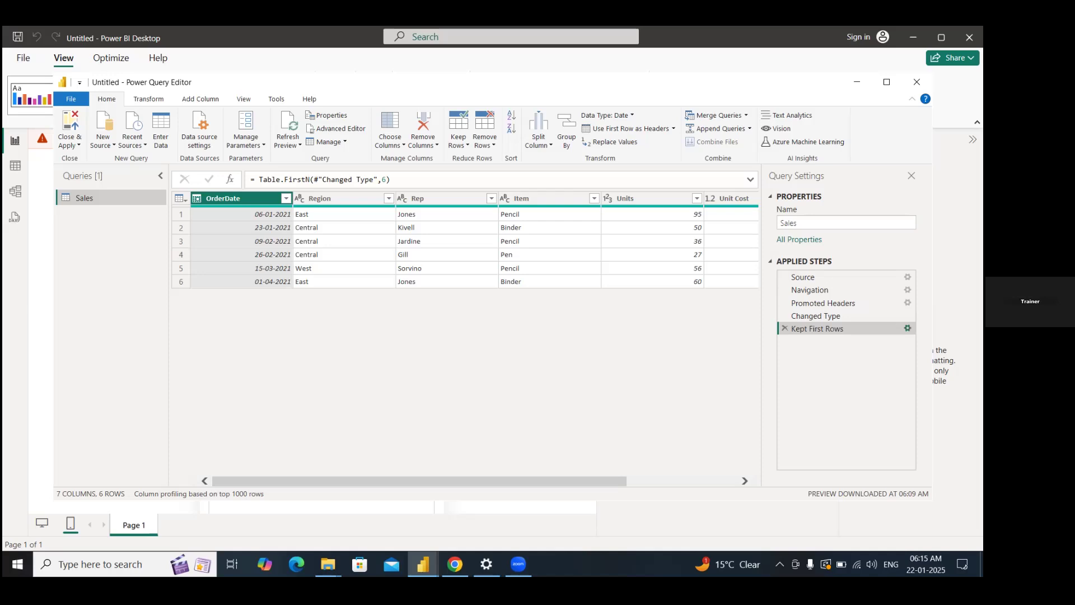
Edit the Kept First Rows step of the Sales query to keep the top 10 rows
left_click(907, 328)
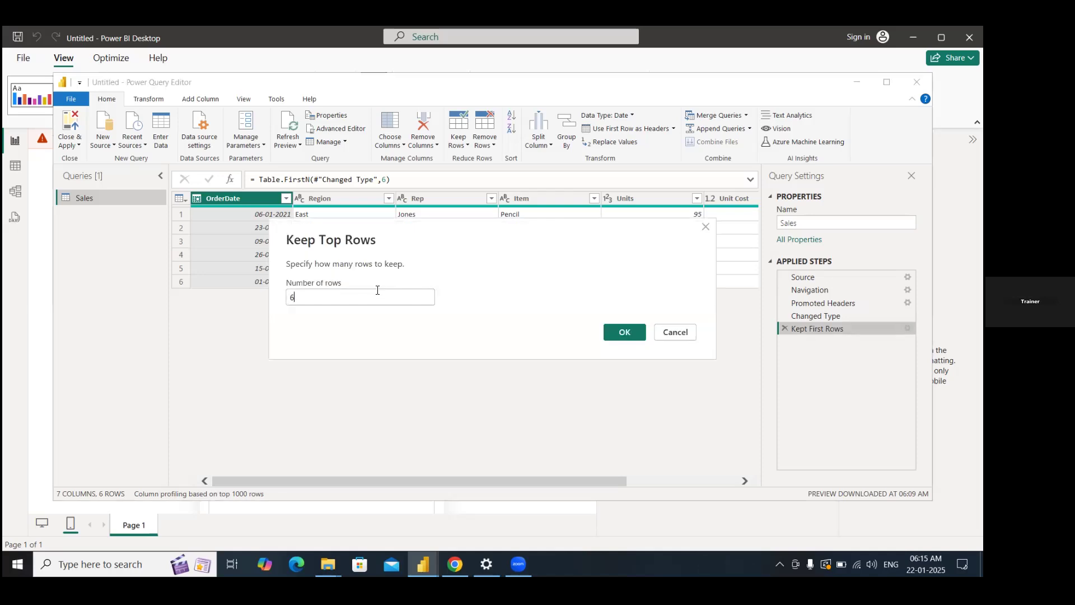
left_click(377, 290)
key("BackSpace")
type("10")
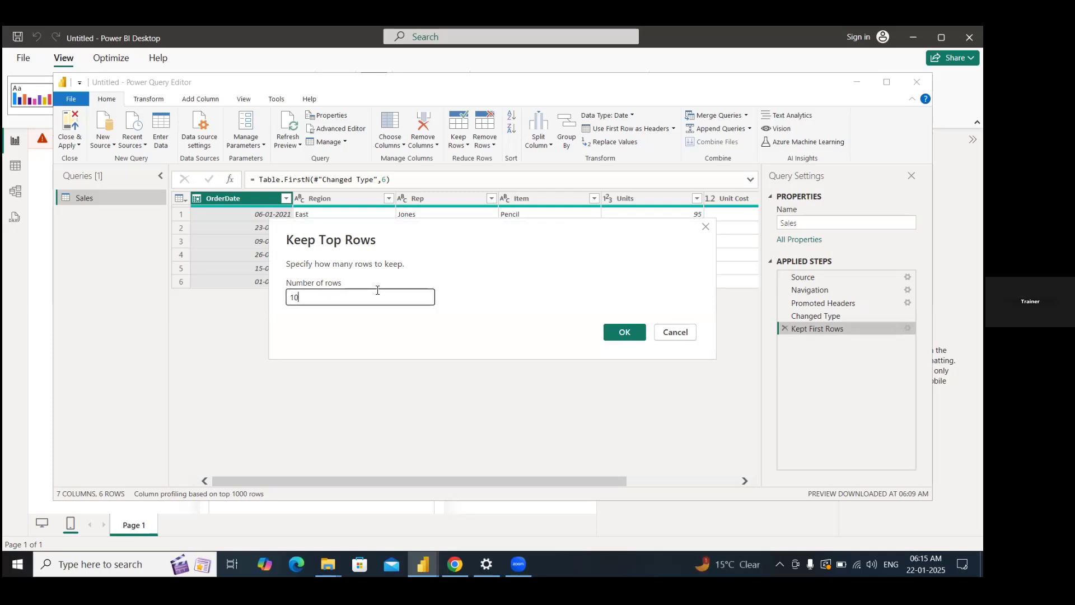
left_click(624, 332)
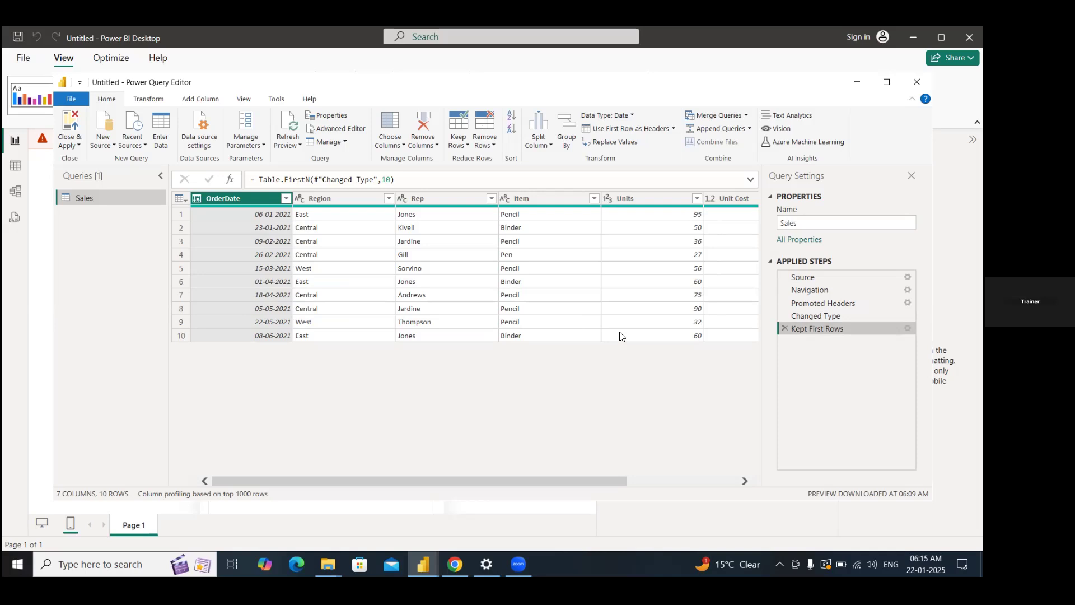
Delete the Kept First Rows step from the Sales query and view the options for keeping and removing rows
left_click(786, 328)
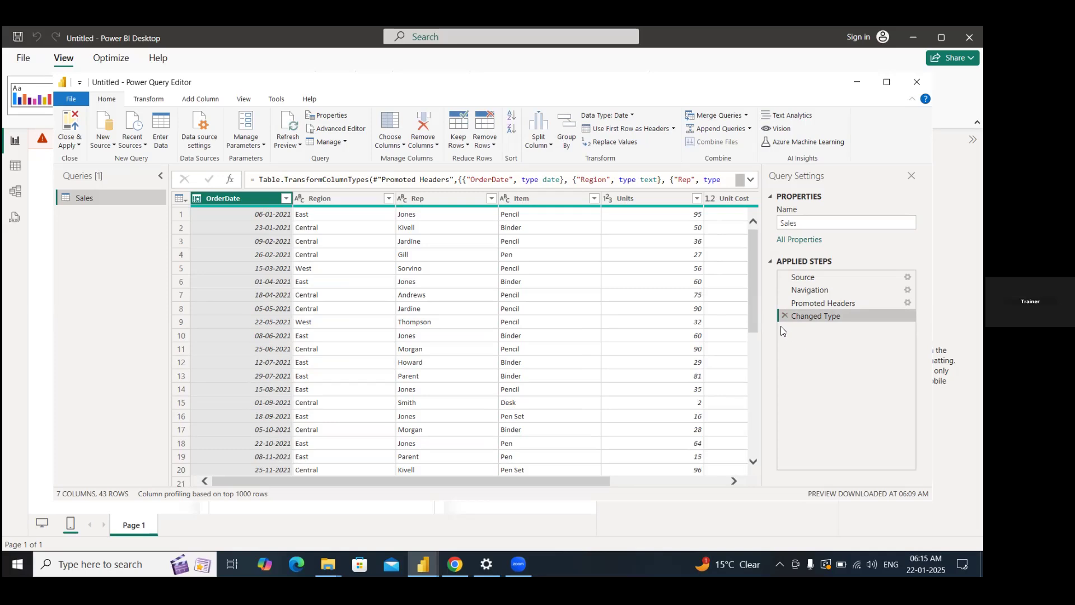
left_click(468, 147)
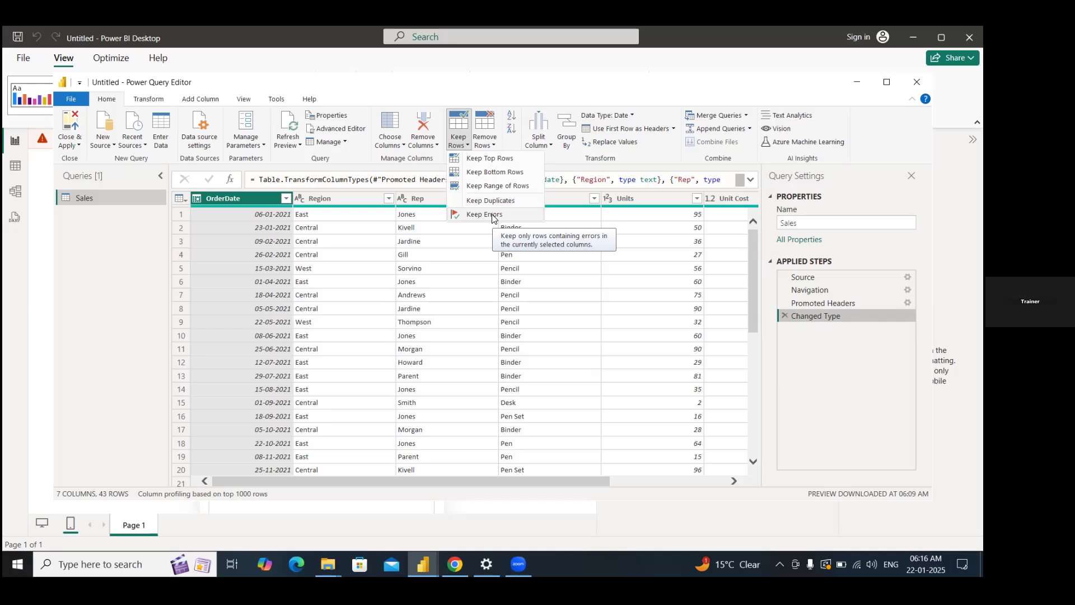
left_click(492, 146)
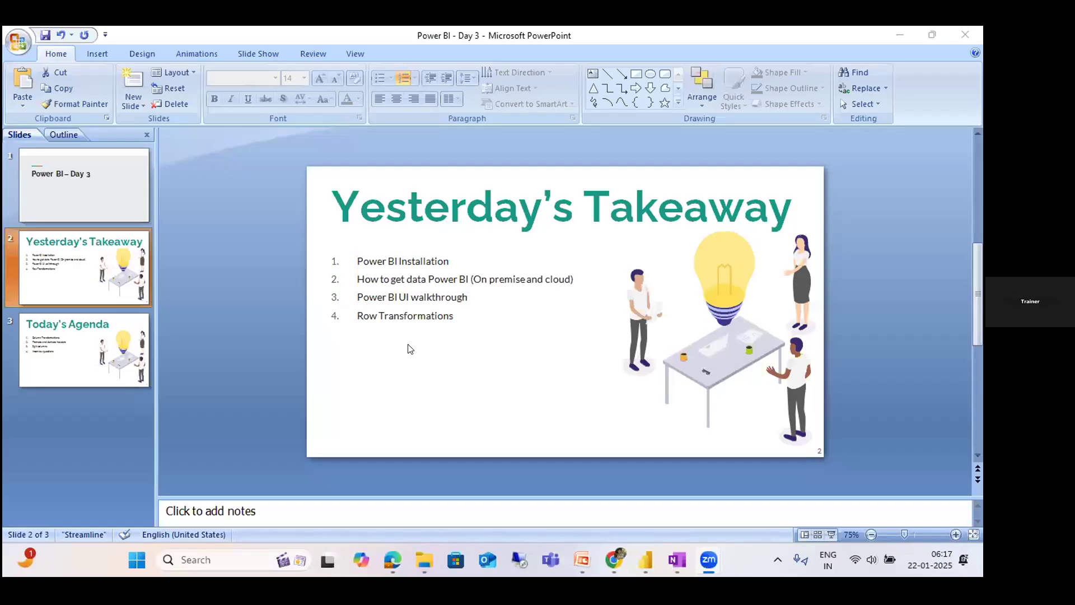
Show the Today's Agenda slide in PowerPoint and copy the web address of Wikipedia's Cricket World Cup article from Chrome
left_click(98, 342)
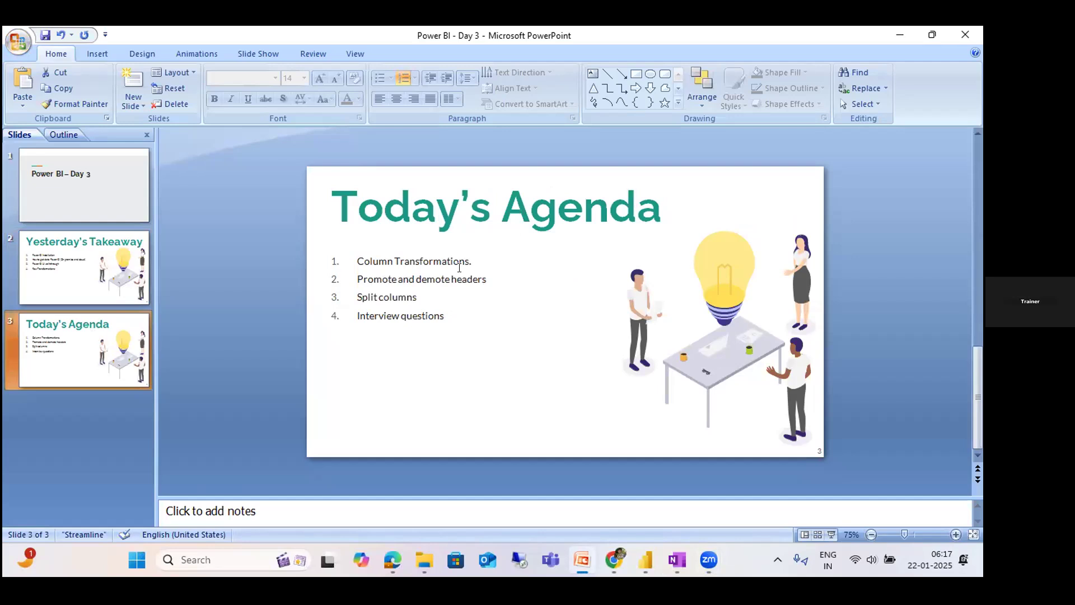
key("alt+Tab")
left_click(238, 70)
key("ctrl+c")
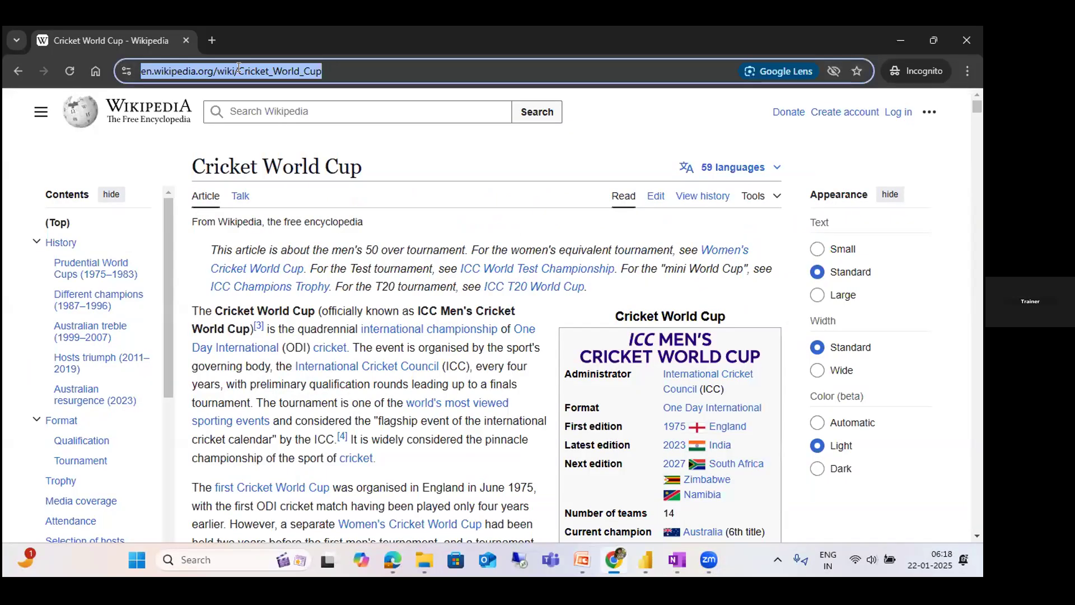
key("alt+Tab")
key("alt+Tab")
key("alt+Tab")
key("alt+Tab")
key("alt+Tab")
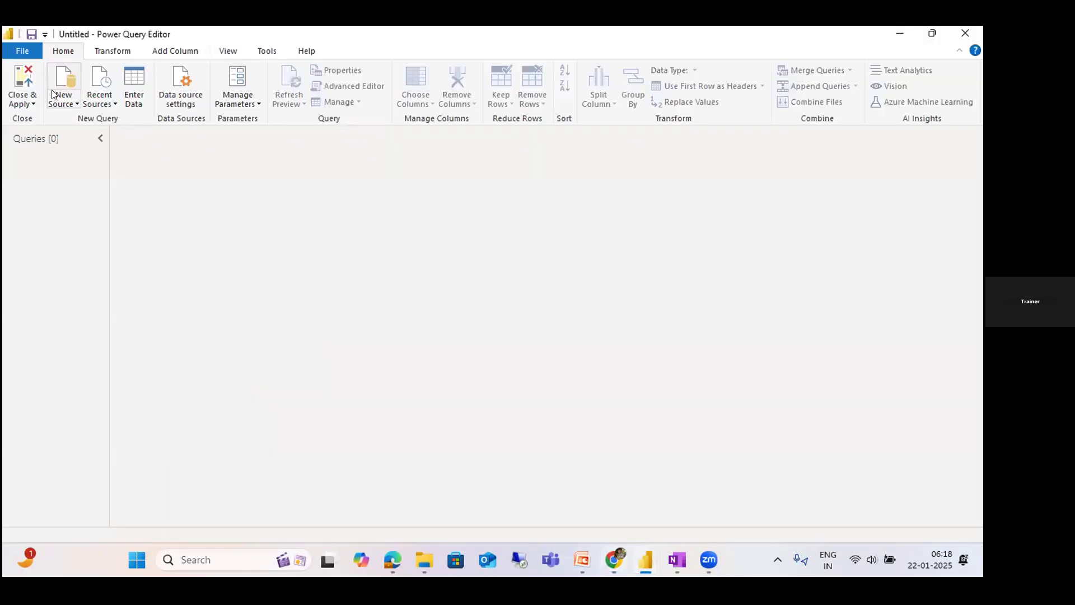
left_click(54, 95)
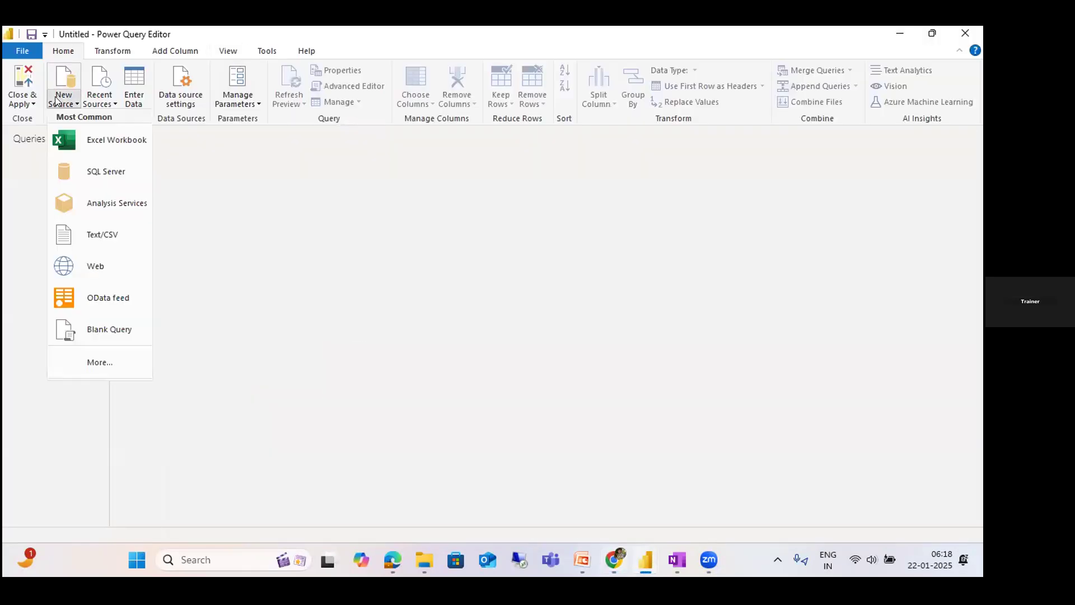
left_click(107, 271)
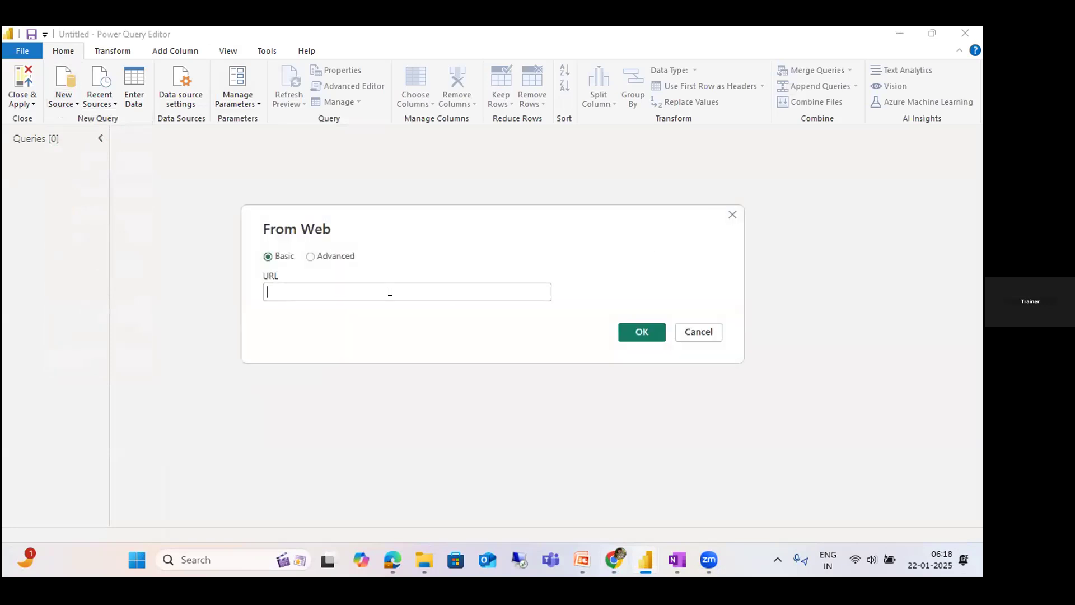
key("ctrl+v")
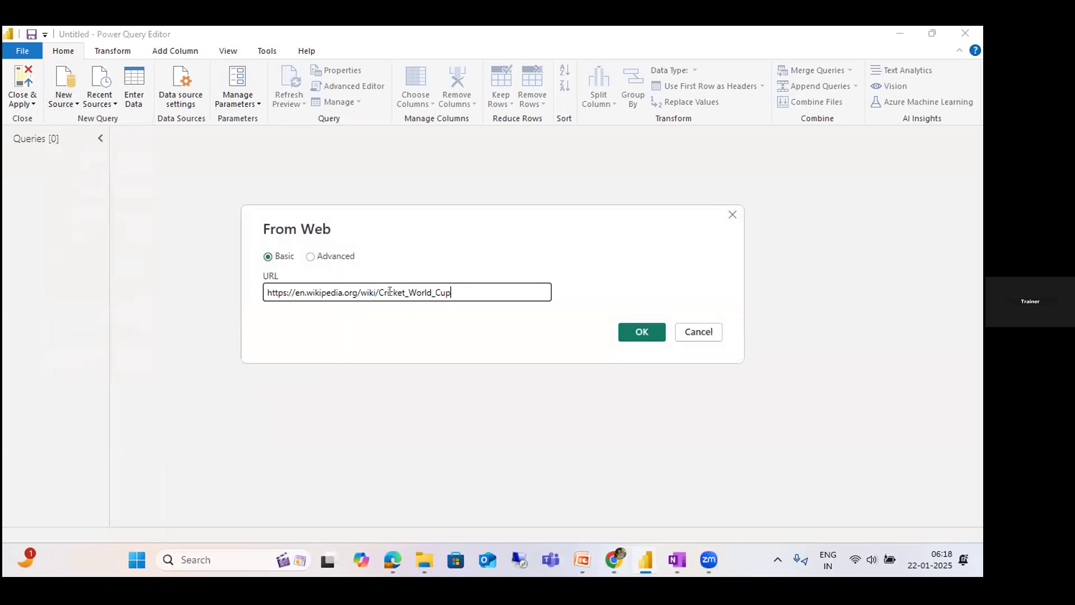
left_click(629, 330)
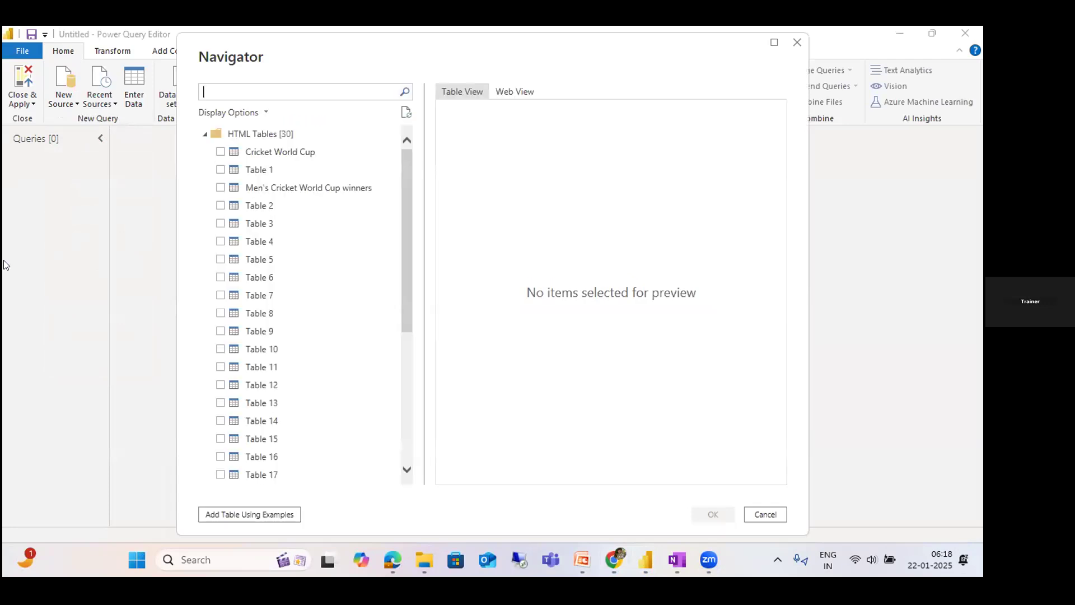
Examine the list of HTML tables found on the Cricket World Cup page and search it for "table 1"
scroll(312, 336, "down", 5)
scroll(314, 348, "up", 5)
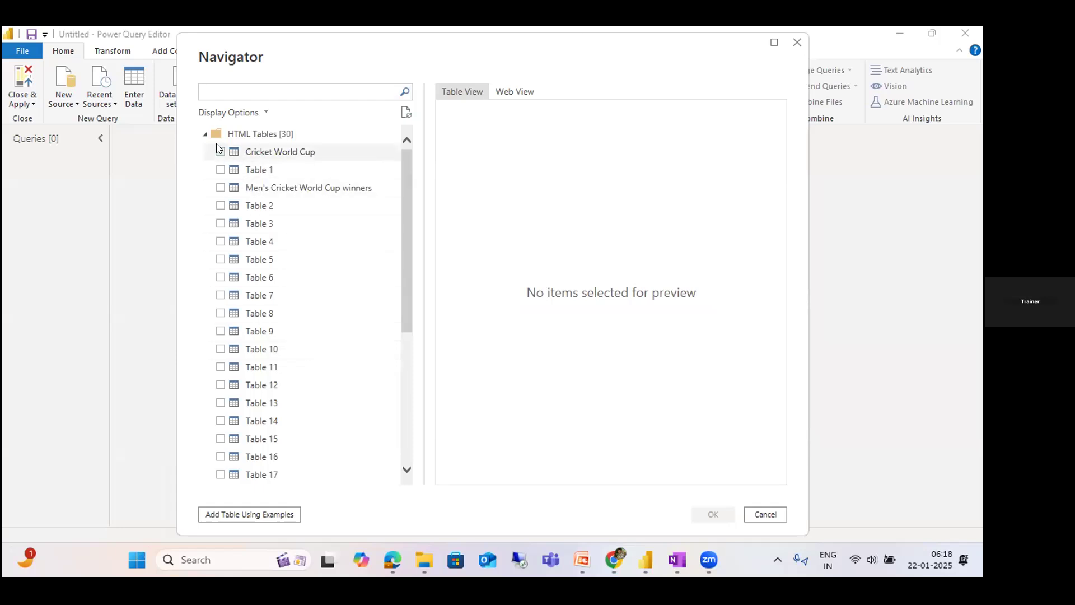
scroll(234, 306, "down", 5)
scroll(247, 360, "up", 5)
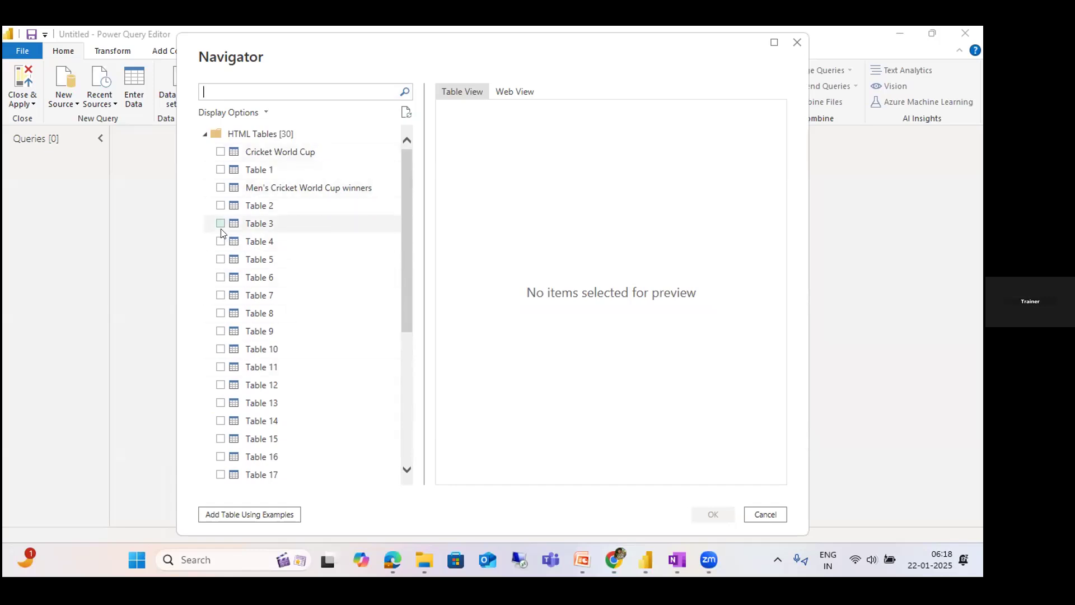
scroll(222, 370, "down", 5)
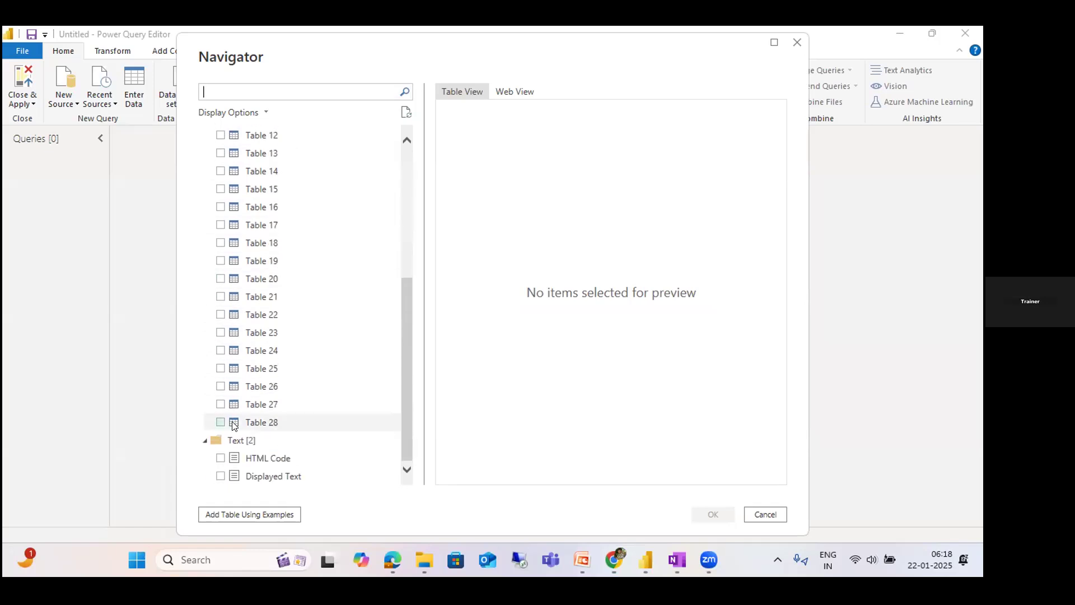
scroll(229, 421, "up", 5)
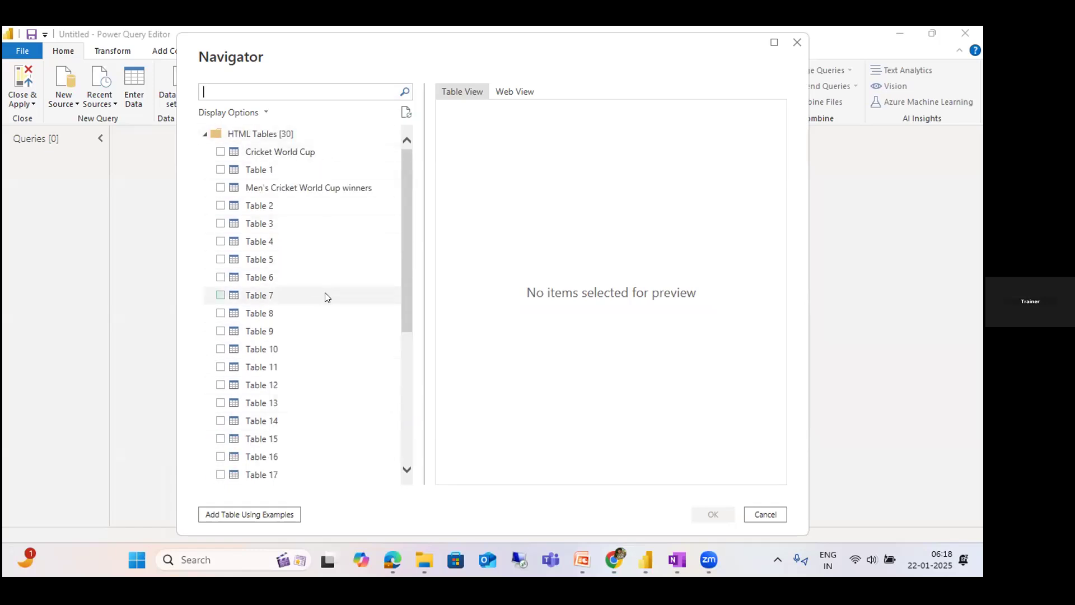
scroll(329, 271, "down", 5)
scroll(329, 271, "up", 5)
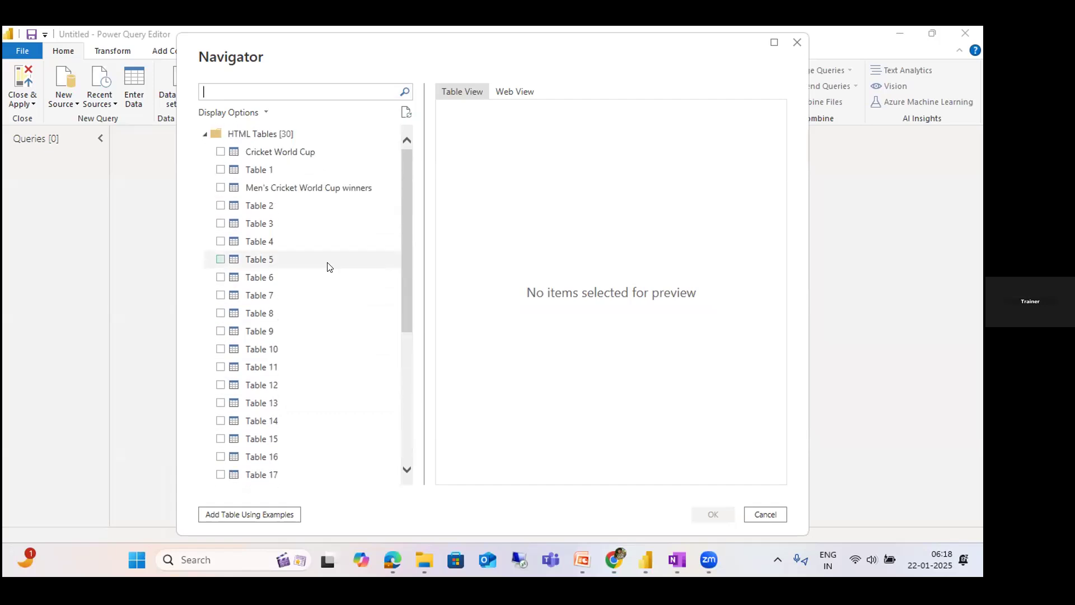
scroll(329, 267, "down", 5)
scroll(329, 267, "up", 5)
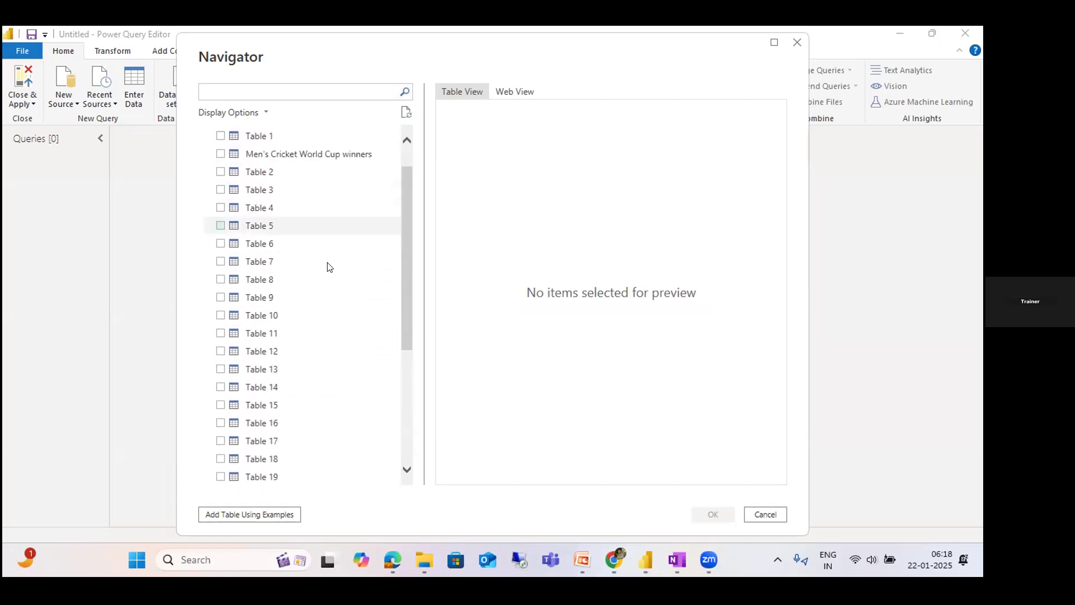
scroll(329, 267, "down", 5)
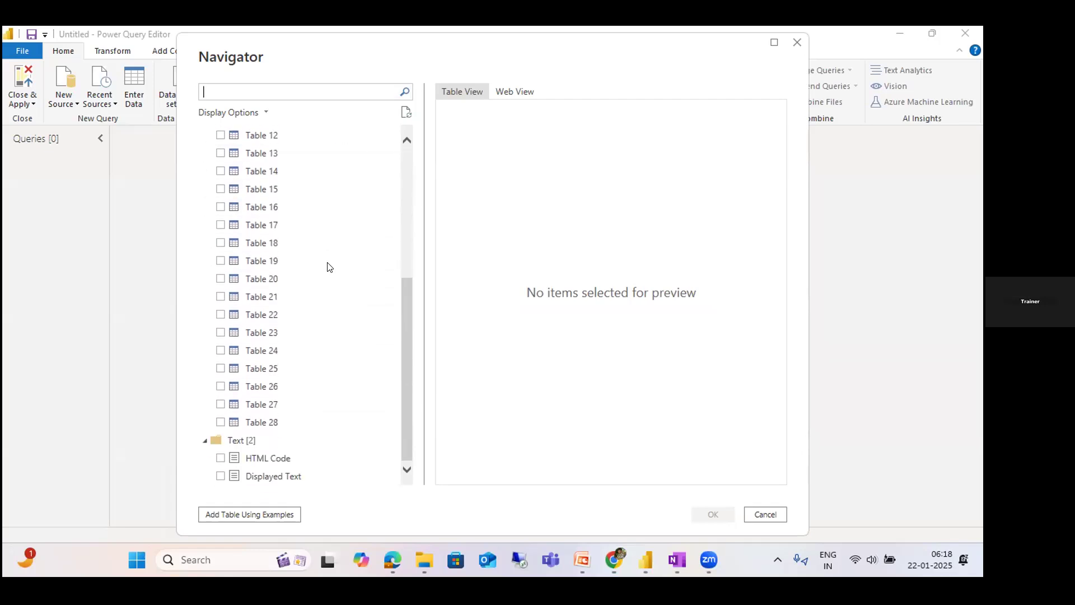
scroll(329, 267, "up", 5)
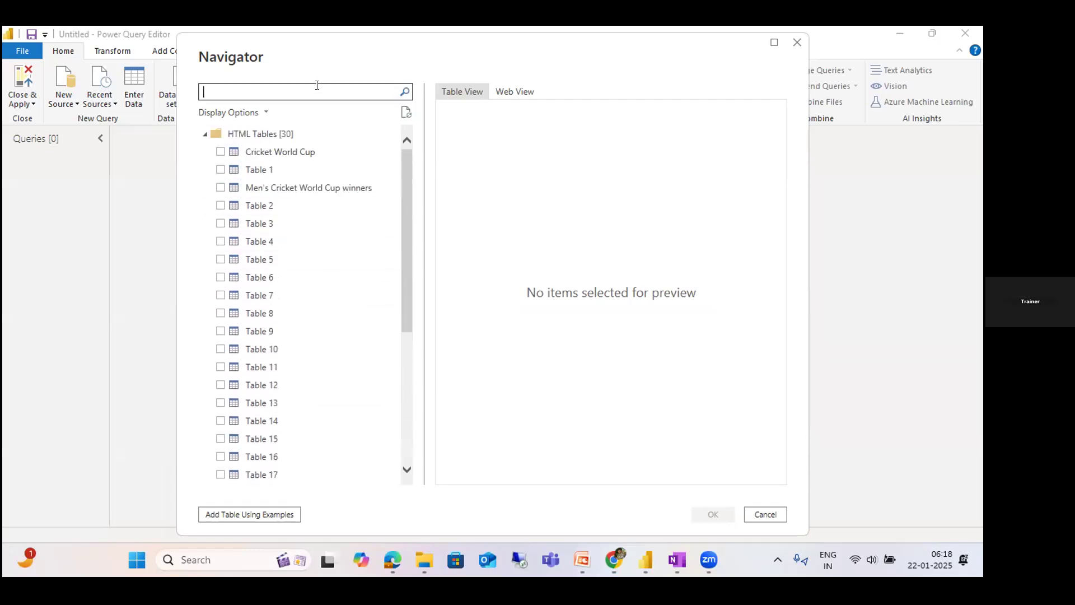
type("table 1")
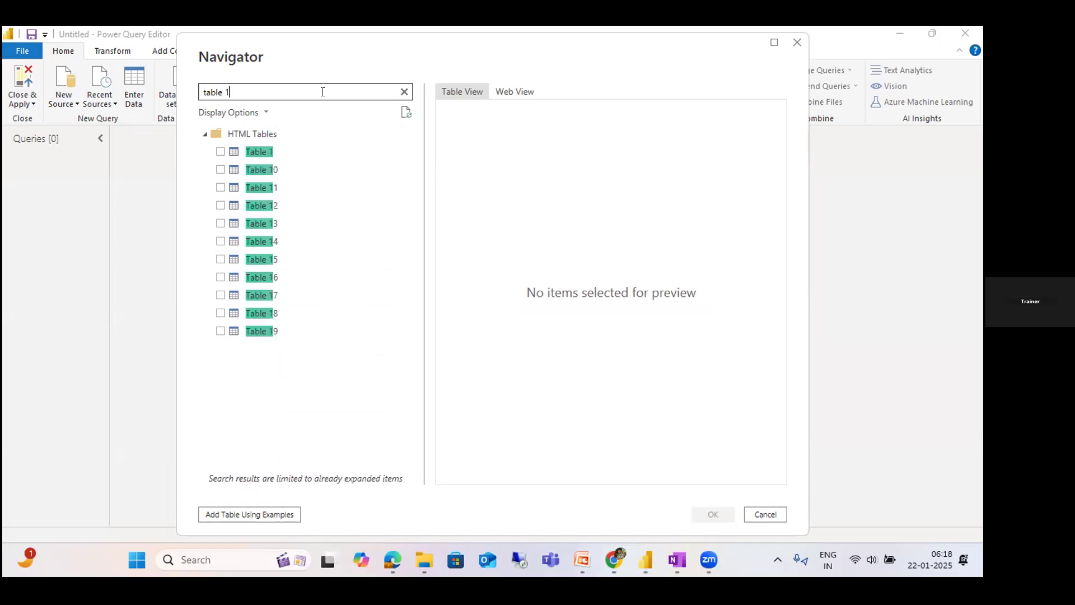
left_click(405, 92)
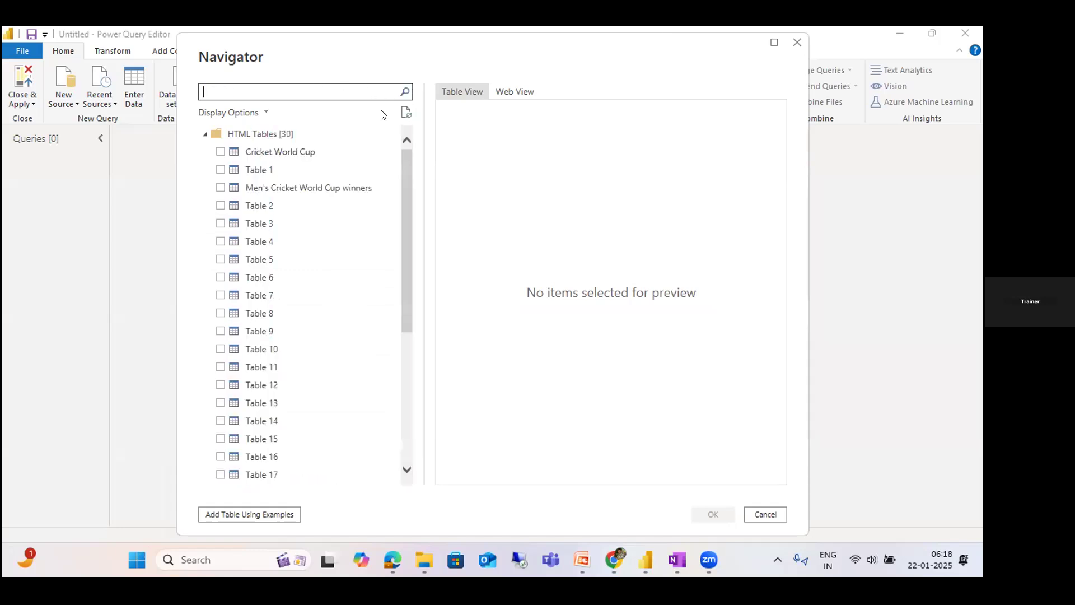
Preview Table 7 of the Cricket World Cup page and load it into the Power Query Editor
left_click(281, 302)
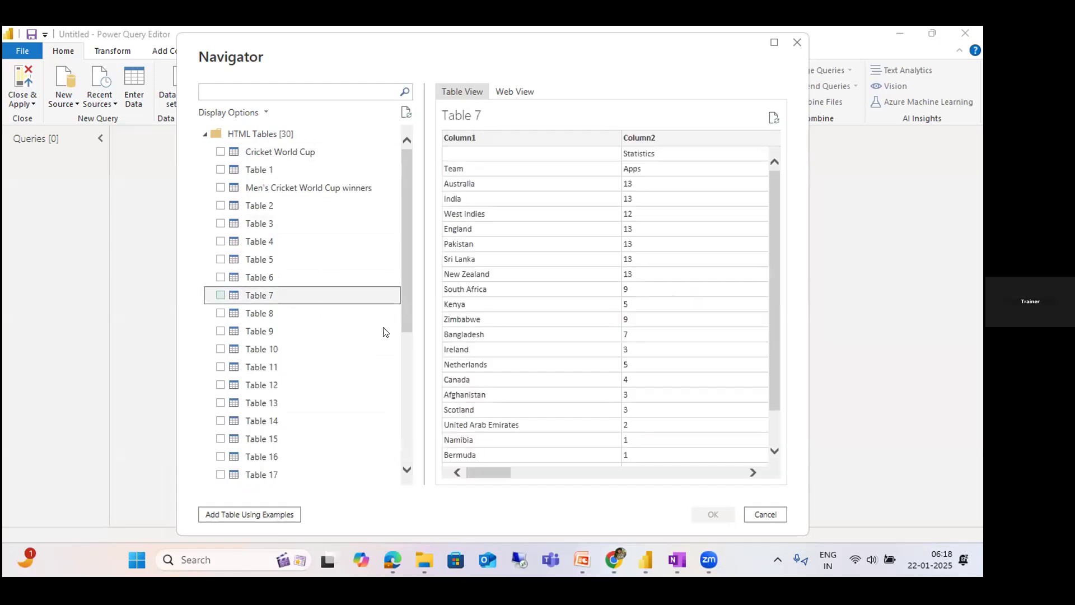
left_click(221, 297)
left_click(713, 514)
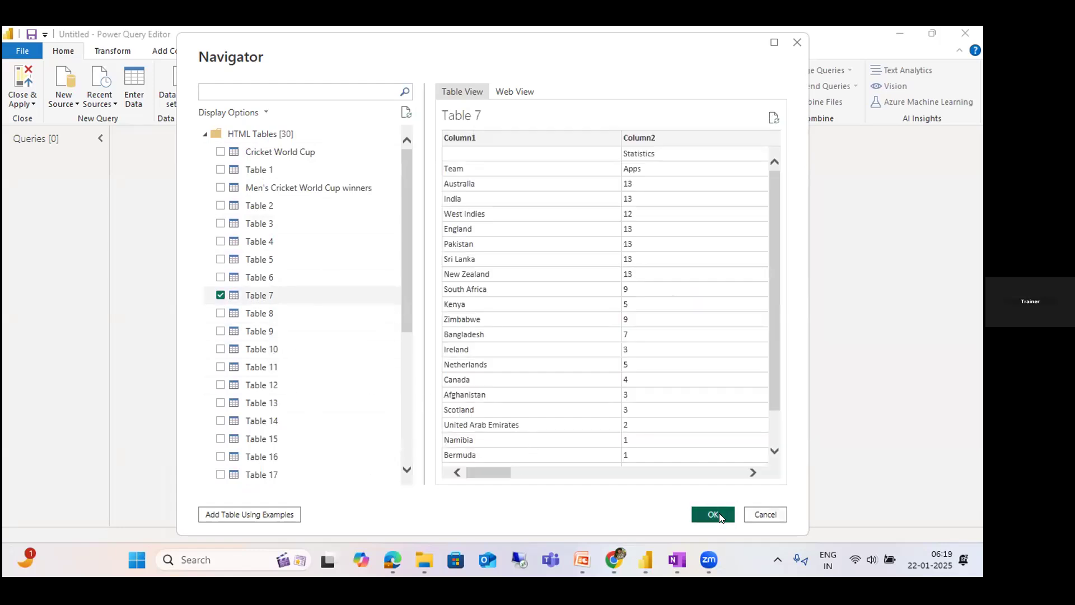
key("alt+Tab")
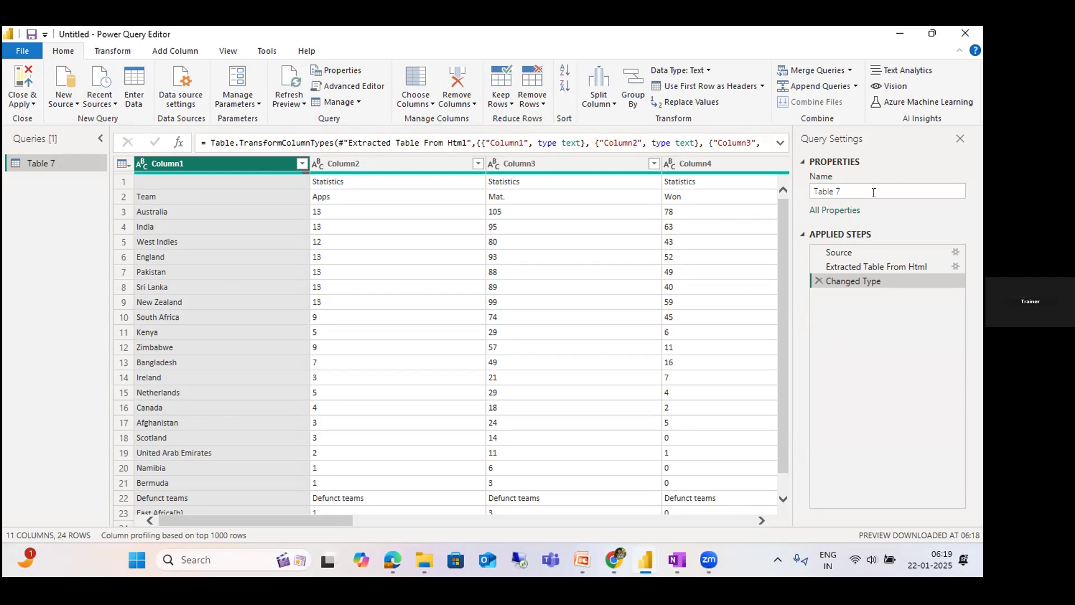
Rename the Table 7 query as World cup
left_click_drag(863, 194, 768, 208)
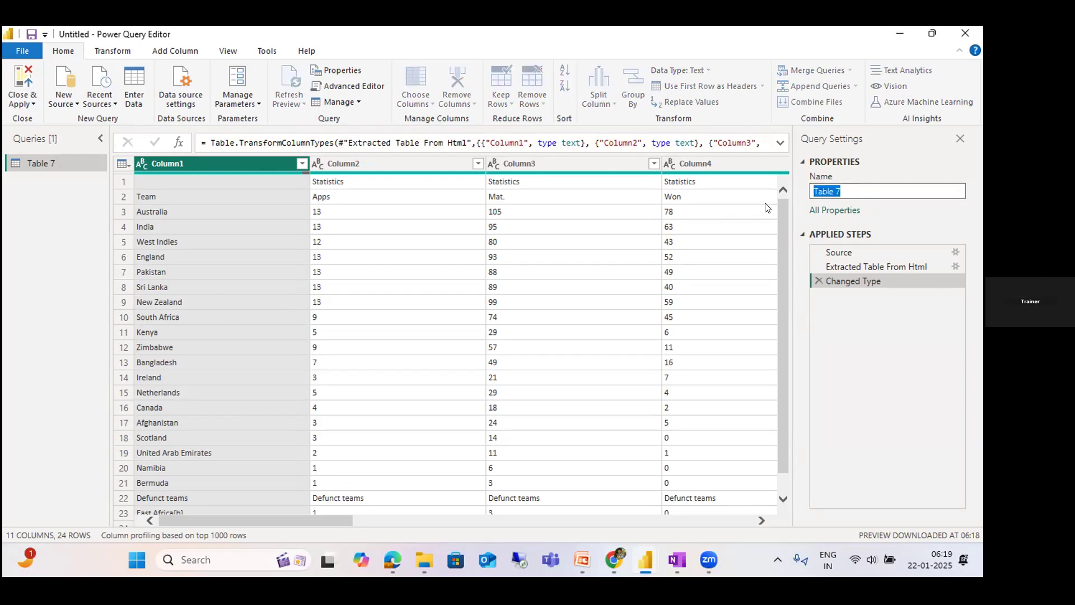
type("World cup")
key("Return")
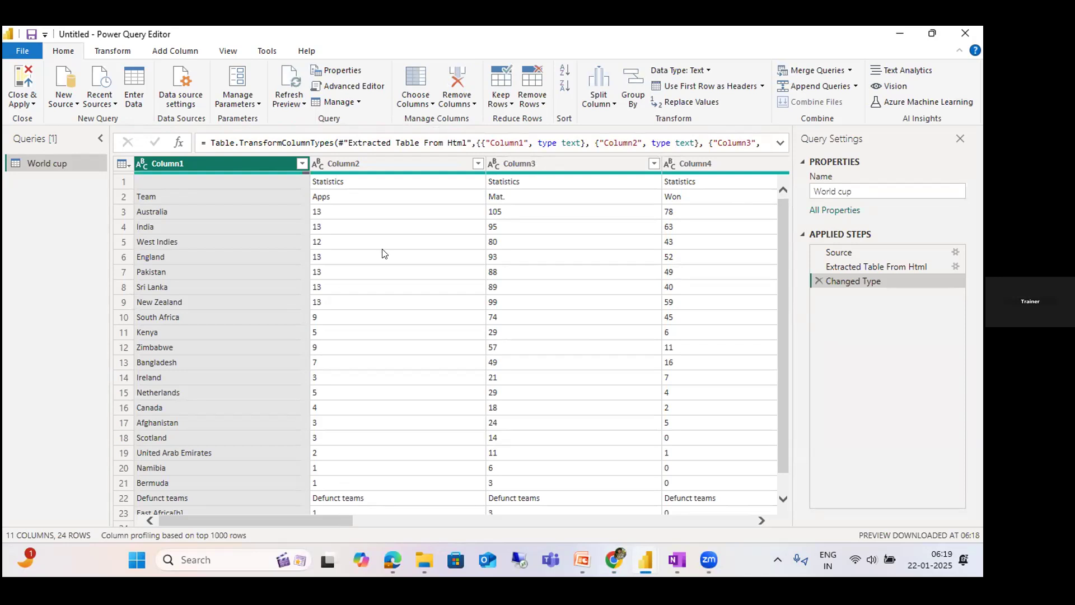
Remove the top 1 row, which holds the Statistics labels, from the World cup query
left_click_drag(329, 520, 270, 531)
left_click_drag(314, 515, 272, 498)
left_click(459, 105)
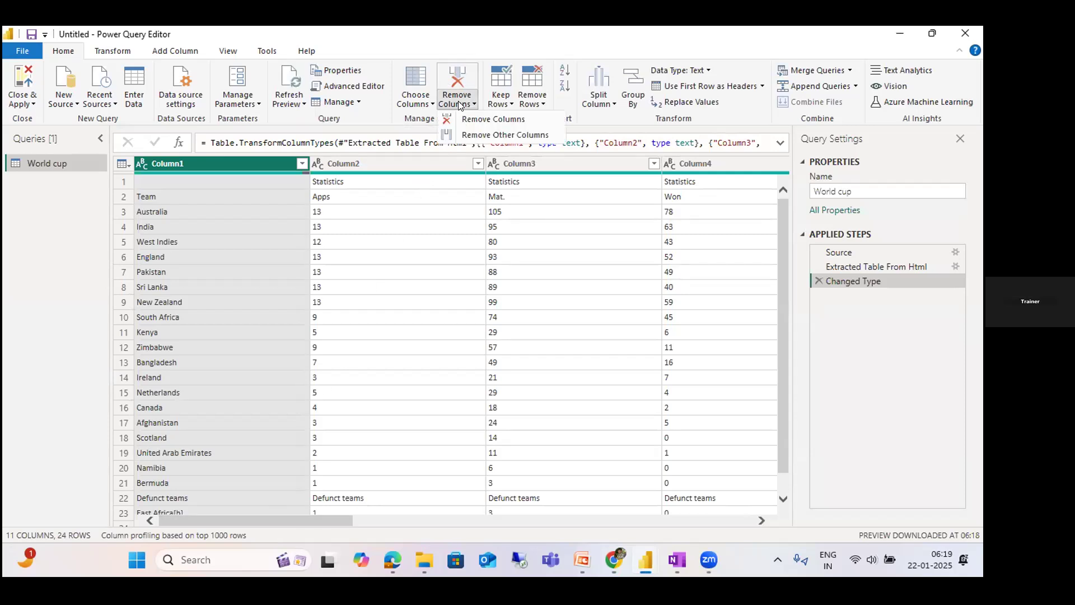
left_click(540, 104)
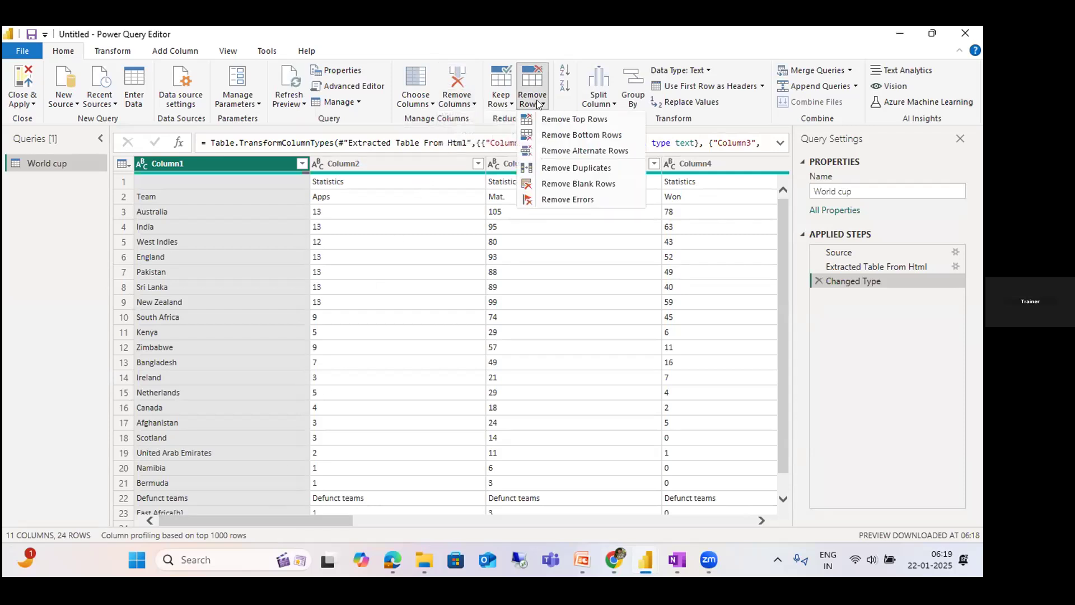
left_click(555, 123)
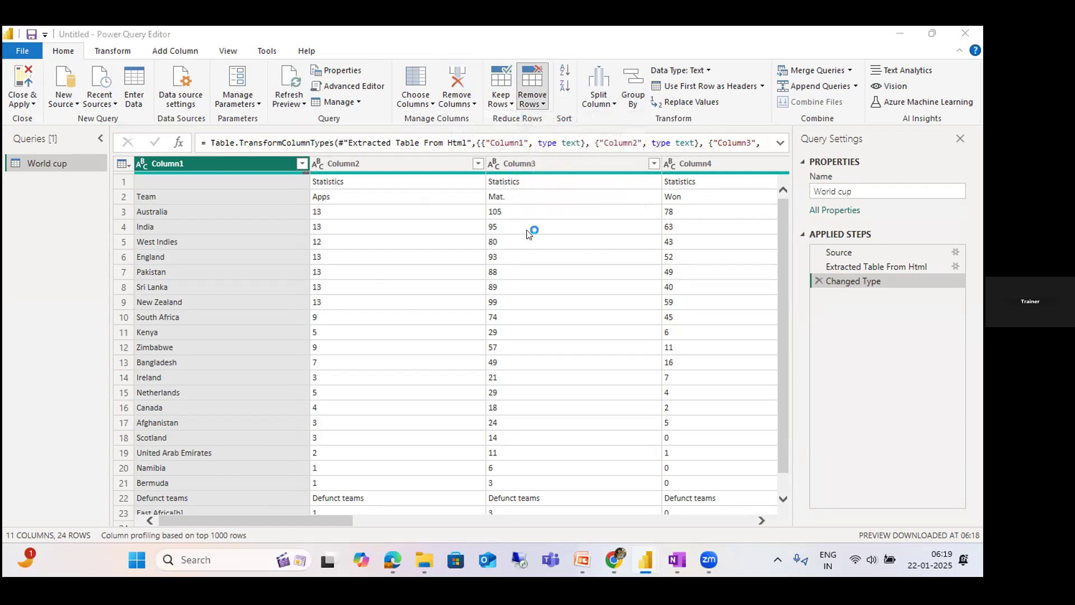
left_click(367, 291)
type("1")
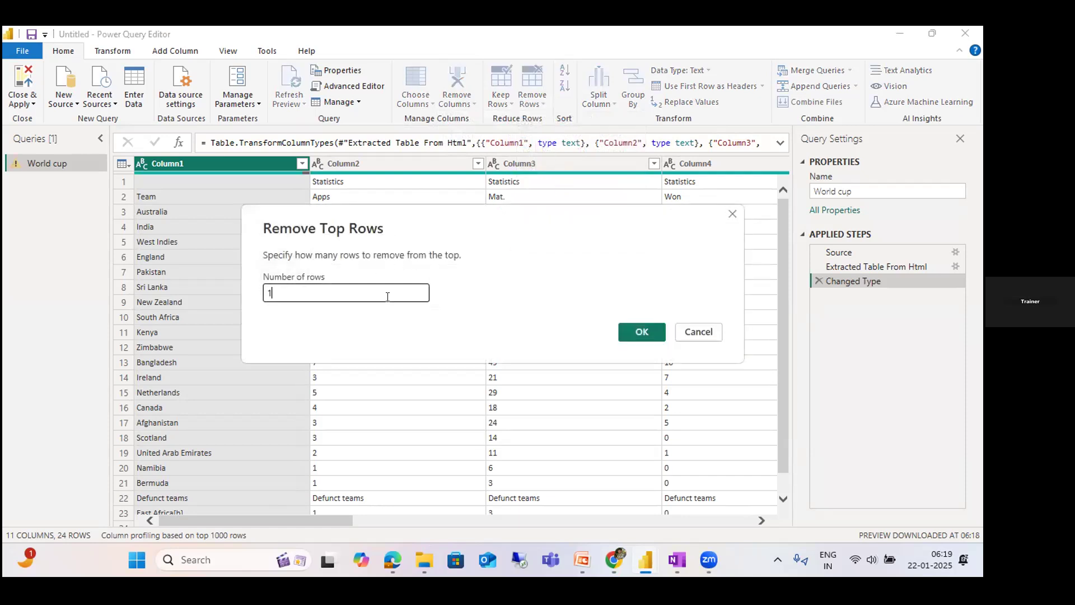
left_click(635, 331)
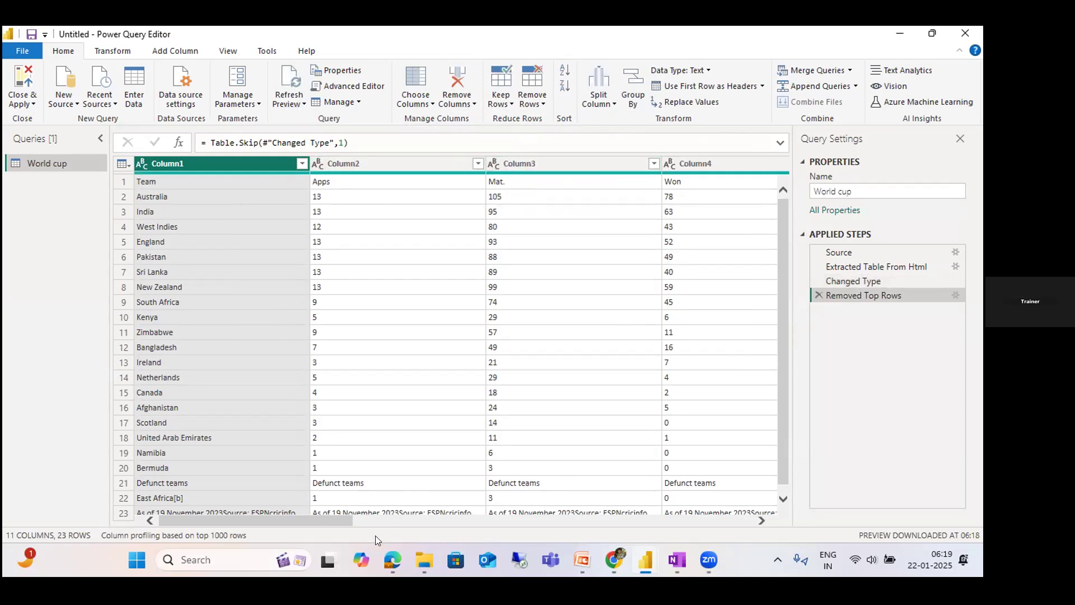
Switch to the Day 3 page in OneNote, write "Promote and demote" and dismiss the ink suggestion
left_click_drag(329, 524, 241, 563)
left_click(677, 560)
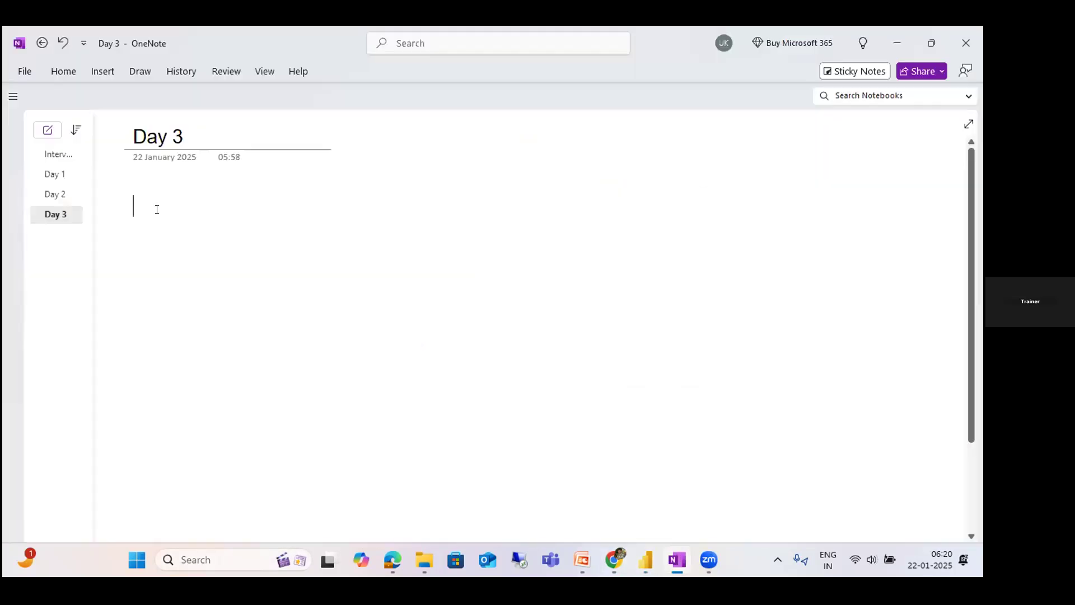
type("Promot")
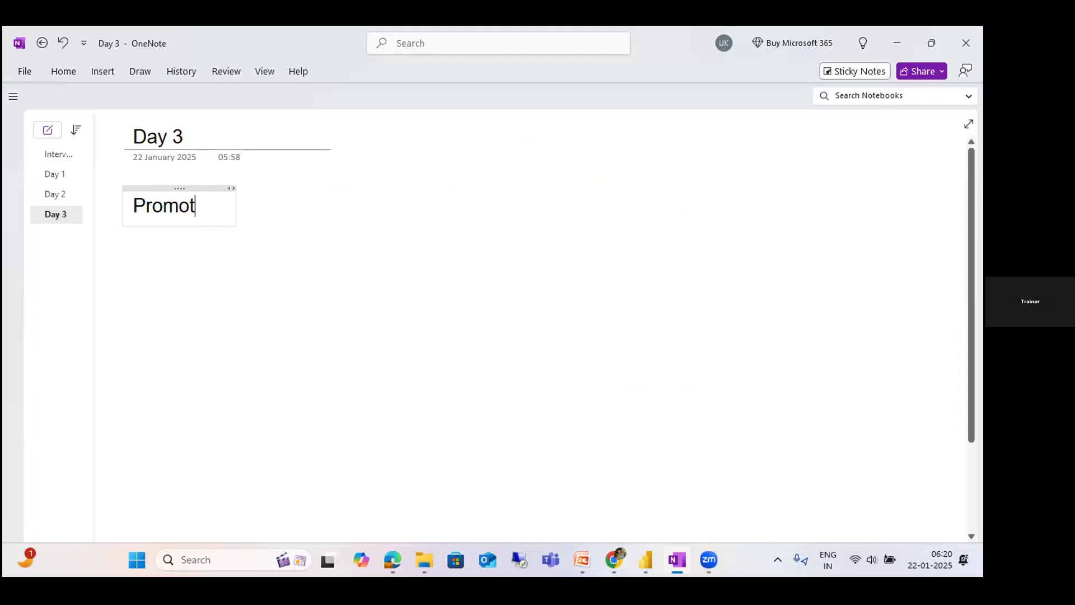
type("e and dem")
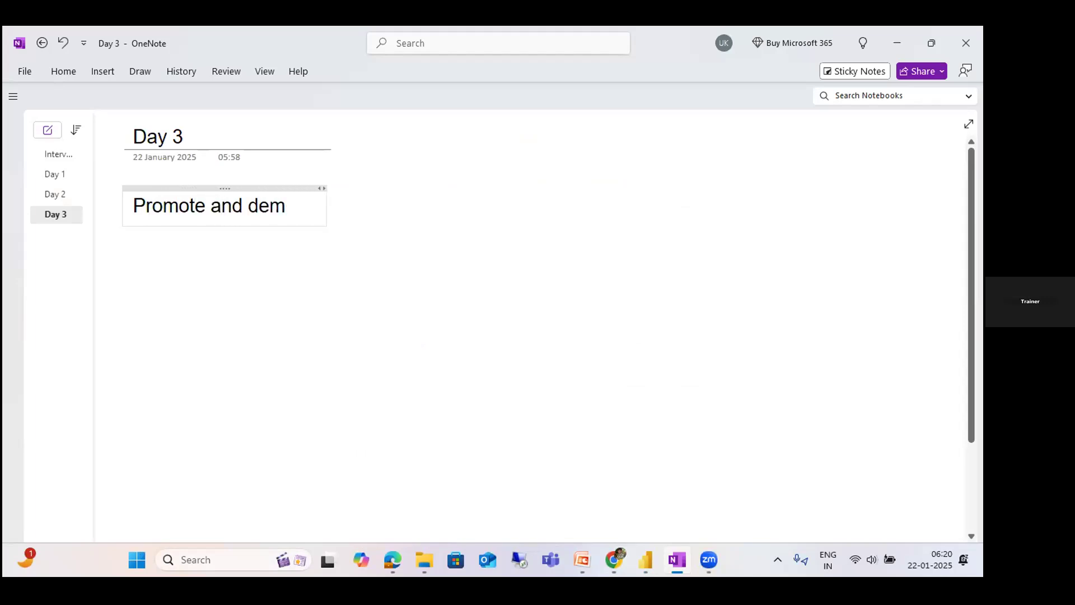
type("ote")
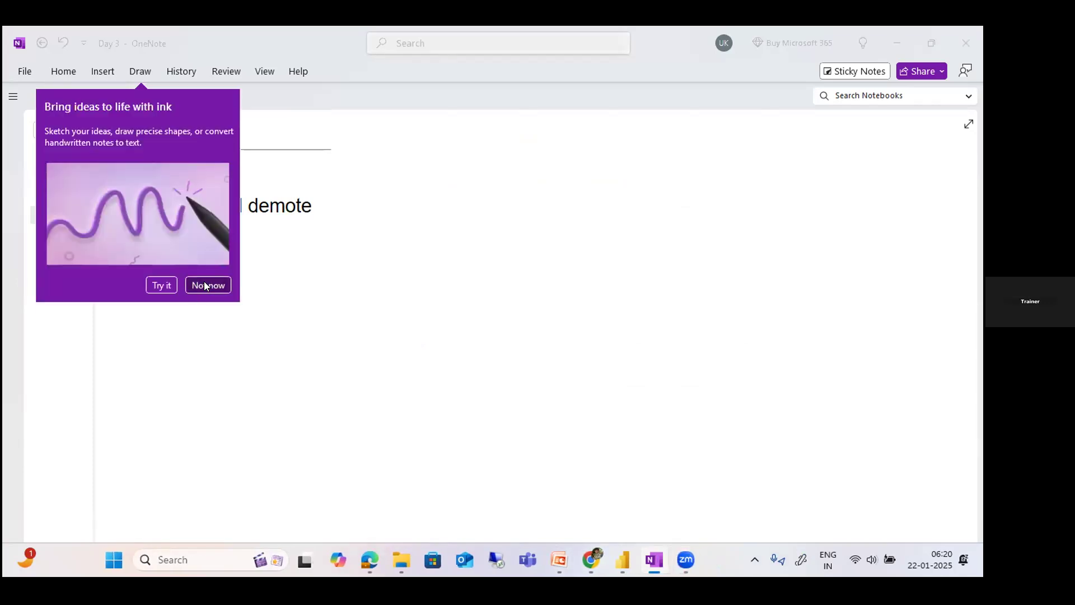
left_click(204, 282)
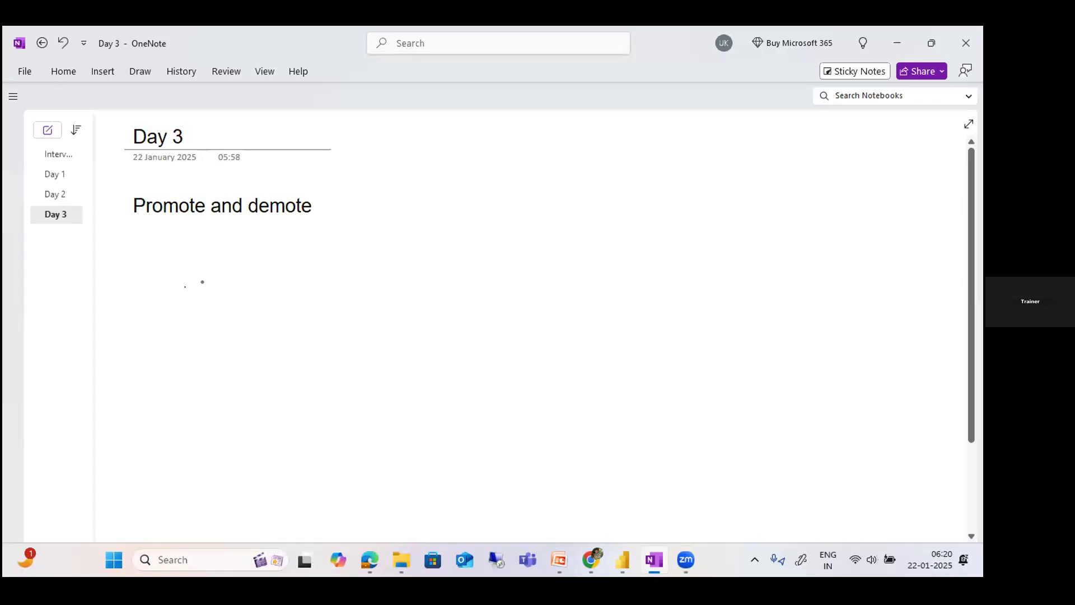
Sketch a grid of four columns and four rows below the heading with the black pen
left_click(134, 69)
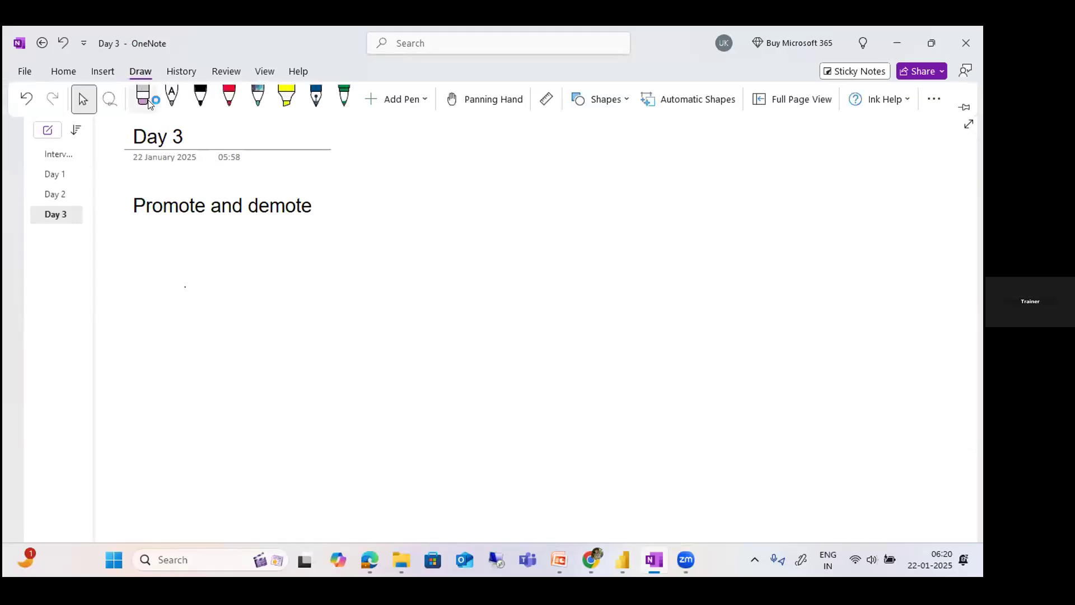
left_click(200, 96)
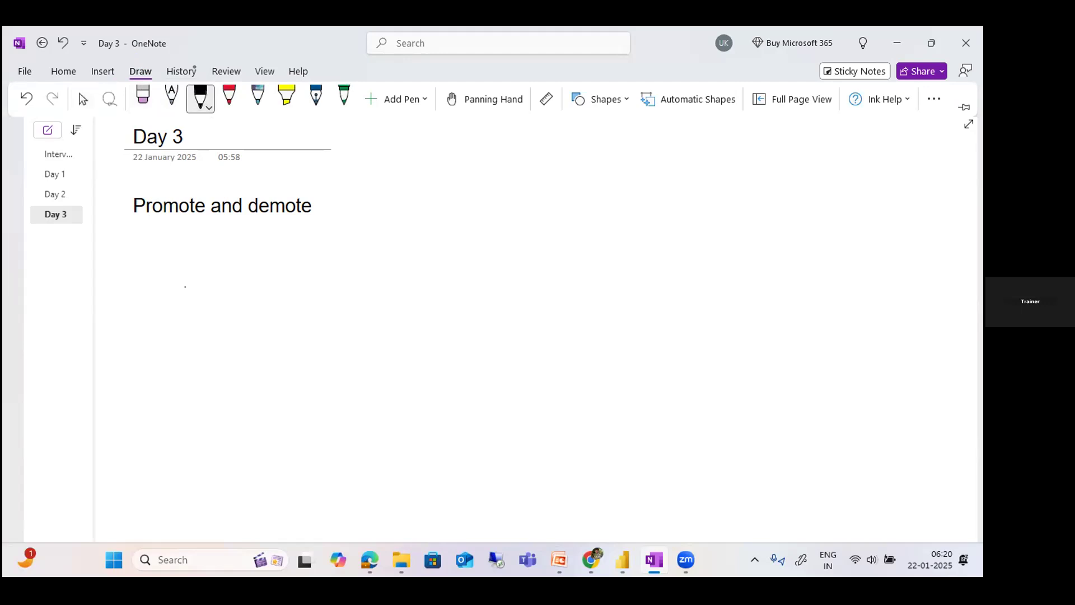
left_click_drag(171, 274, 553, 267)
left_click_drag(175, 275, 162, 427)
left_click_drag(257, 270, 238, 424)
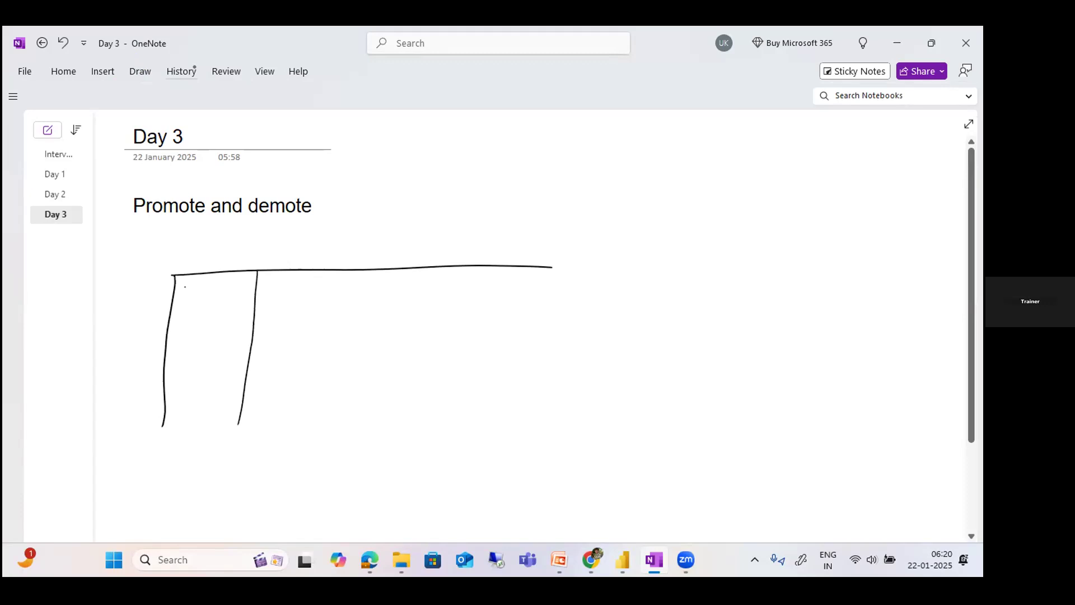
left_click_drag(347, 271, 357, 428)
left_click_drag(446, 268, 443, 417)
left_click_drag(552, 267, 555, 405)
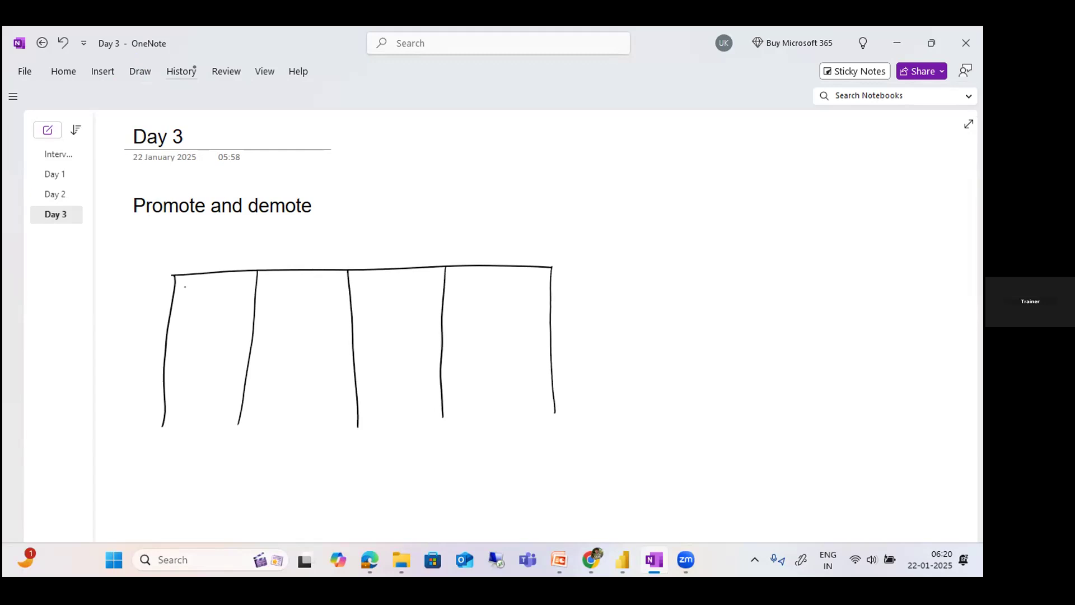
left_click_drag(161, 430, 562, 415)
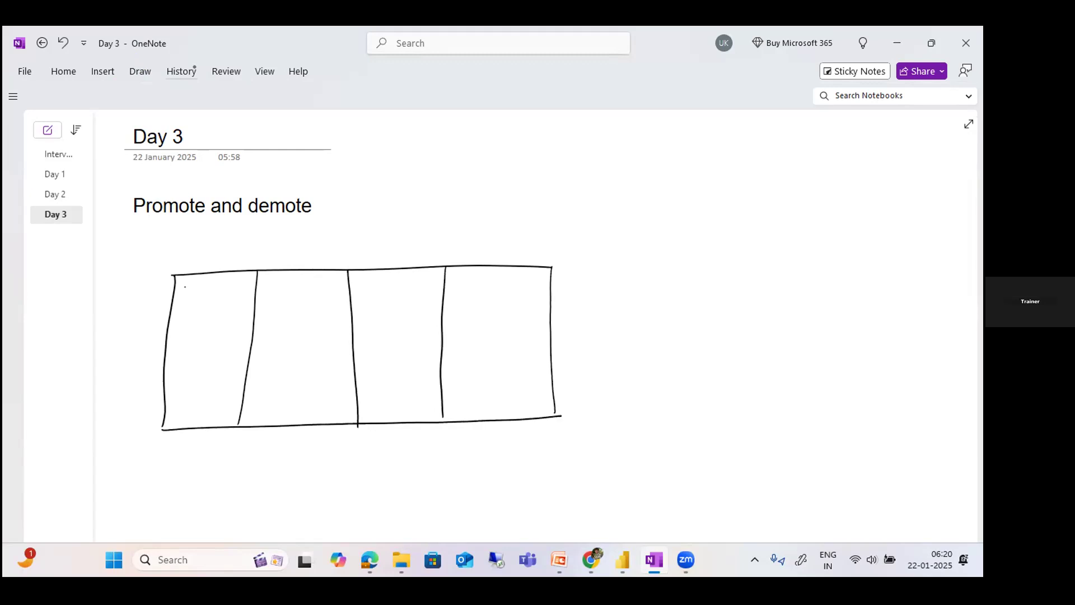
left_click_drag(169, 322, 543, 312)
left_click_drag(164, 360, 546, 349)
left_click_drag(165, 398, 568, 383)
Draw downward arrows above the four grid columns and rightward arrows beside the lower three rows
mouse_move(221, 231)
left_mouse_down()
mouse_move(220, 256)
mouse_move(232, 247)
left_mouse_up()
mouse_move(296, 237)
left_mouse_down()
mouse_move(287, 251)
mouse_move(312, 252)
left_mouse_up()
left_click_drag(393, 235, 396, 261)
left_click_drag(384, 252, 415, 252)
left_click_drag(501, 236, 500, 261)
left_click_drag(488, 250, 515, 252)
mouse_move(111, 343)
left_mouse_down()
mouse_move(136, 341)
mouse_move(140, 377)
left_mouse_up()
left_click_drag(133, 371, 140, 427)
Handwrite "columns" above the column arrows and "rows" and "records" below the row arrows
mouse_move(413, 199)
left_mouse_down()
mouse_move(413, 211)
mouse_move(425, 201)
left_mouse_up()
mouse_move(433, 206)
left_mouse_down()
mouse_move(434, 190)
mouse_move(490, 206)
left_mouse_up()
left_click_drag(498, 197, 493, 211)
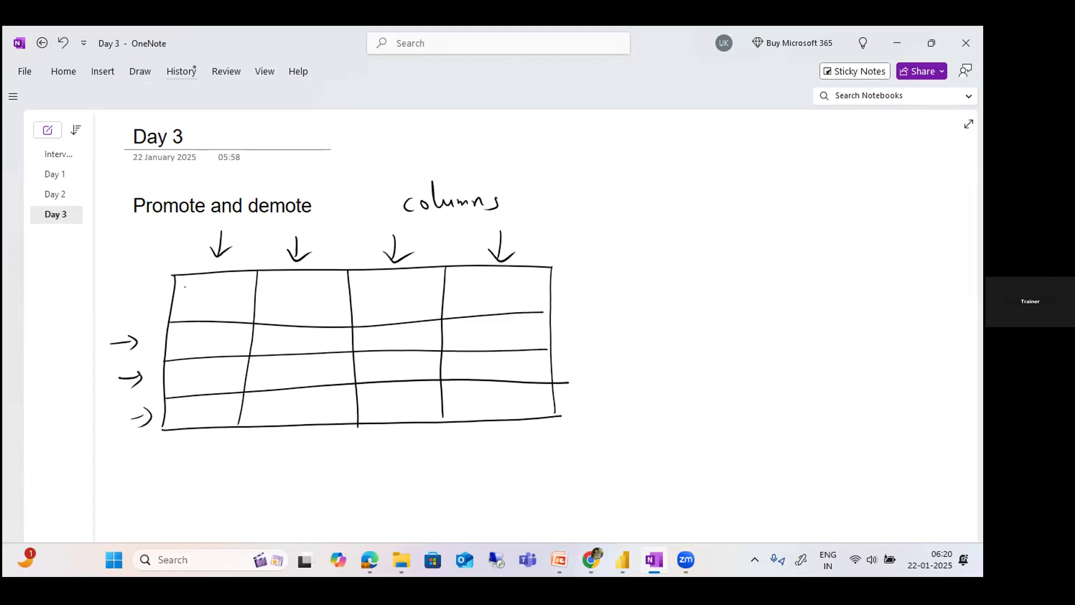
mouse_move(115, 471)
left_mouse_down()
mouse_move(123, 455)
mouse_move(129, 464)
left_mouse_up()
left_click_drag(131, 459, 147, 452)
mouse_move(155, 449)
left_mouse_down()
mouse_move(154, 486)
mouse_move(179, 463)
mouse_move(187, 482)
left_mouse_up()
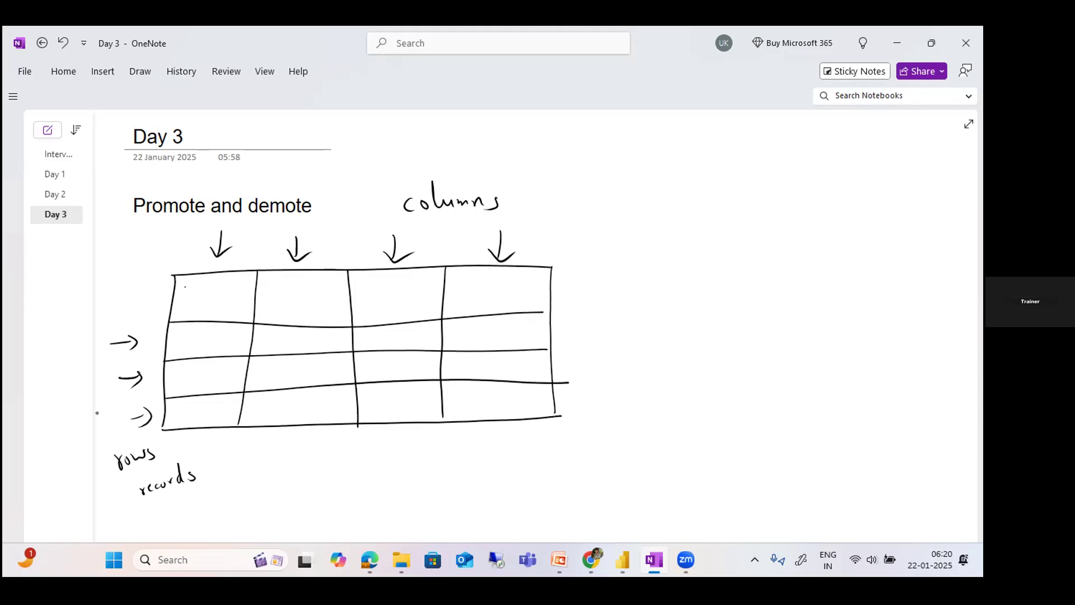
Handwrite the headers R No, Name, Address and Marks in the first row of the grid
mouse_move(202, 293)
left_mouse_down()
mouse_move(191, 311)
mouse_move(227, 298)
mouse_move(344, 311)
left_mouse_up()
key("ctrl+z")
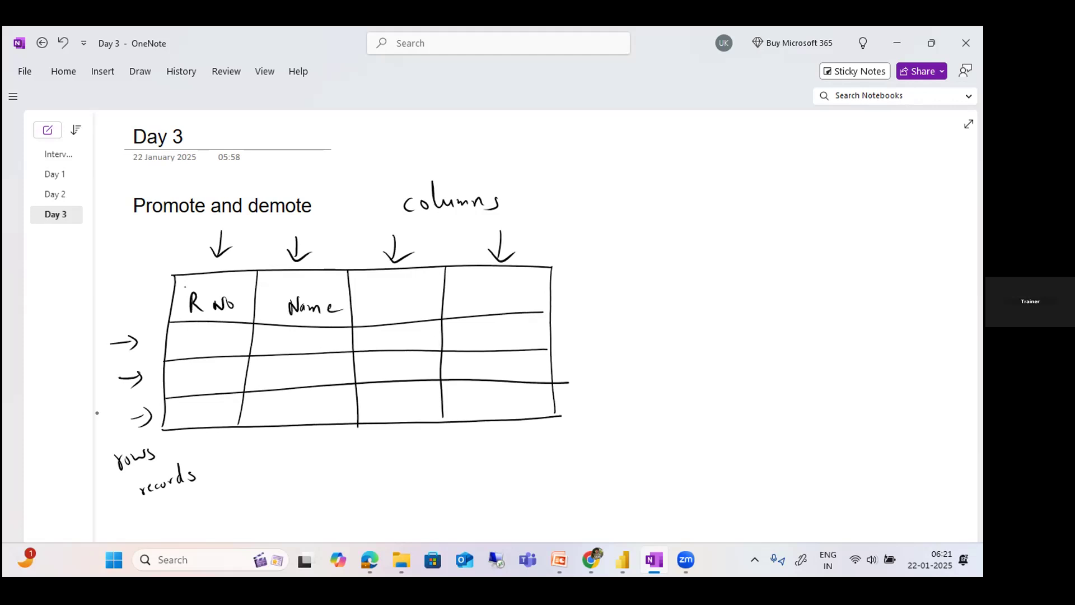
mouse_move(374, 312)
left_mouse_down()
mouse_move(382, 296)
mouse_move(384, 308)
left_mouse_up()
mouse_move(394, 301)
left_mouse_down()
mouse_move(404, 293)
mouse_move(423, 305)
left_mouse_up()
mouse_move(423, 301)
left_mouse_down()
mouse_move(488, 288)
mouse_move(491, 301)
left_mouse_up()
left_click_drag(501, 296, 510, 302)
left_click_drag(518, 294, 527, 303)
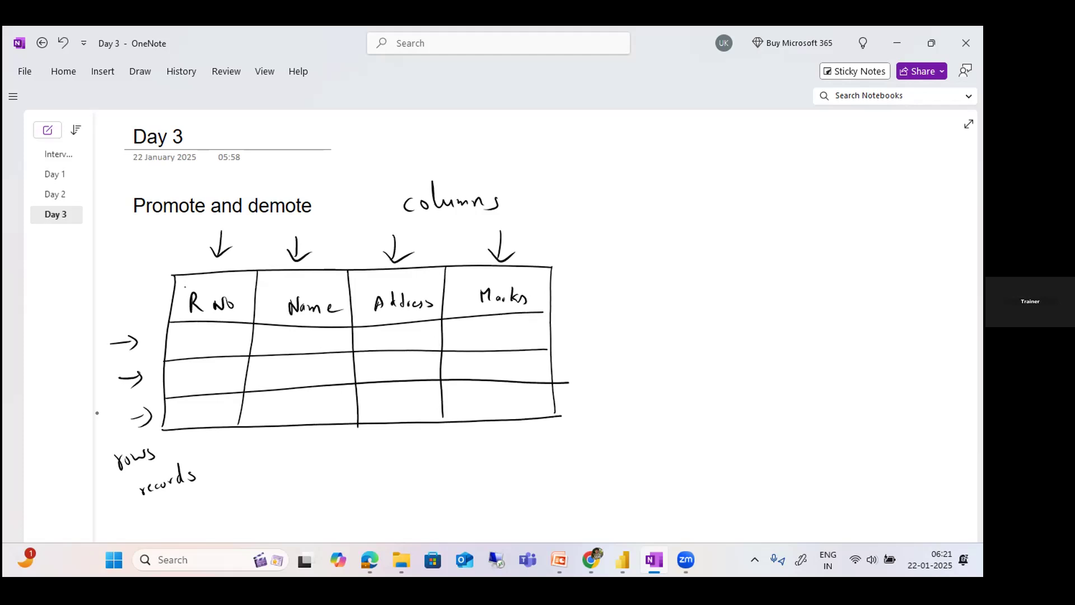
Fill the grid's first record by hand with 1, X, X and 45
left_click_drag(211, 332, 212, 347)
left_click_drag(301, 337, 318, 351)
left_click_drag(316, 337, 295, 354)
left_click_drag(397, 330, 412, 344)
left_click_drag(412, 330, 387, 345)
mouse_move(492, 327)
left_mouse_down()
mouse_move(509, 341)
mouse_move(535, 324)
left_mouse_up()
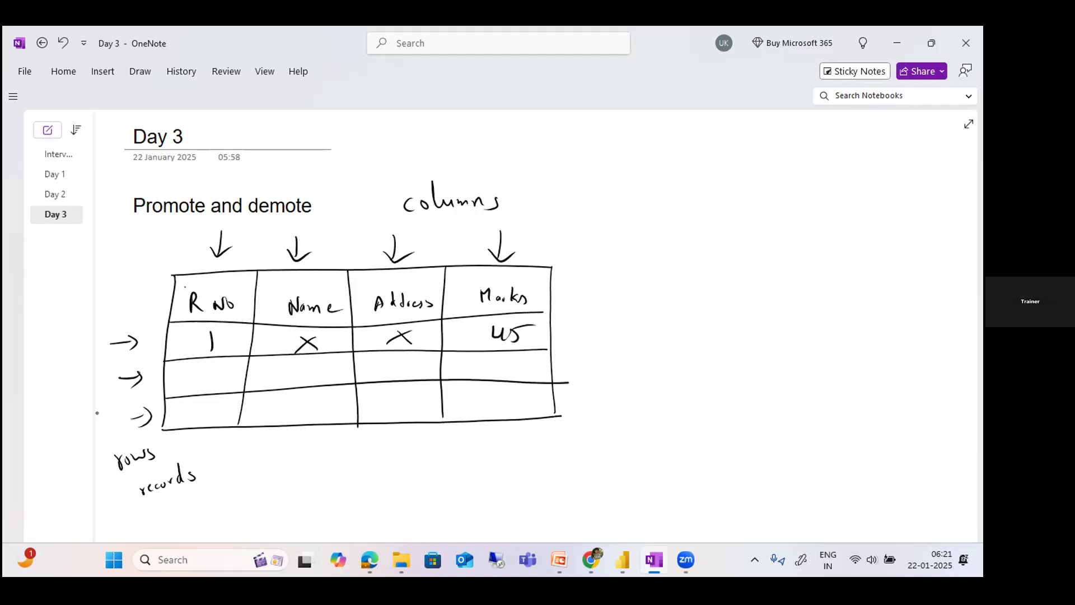
Fill the grid's second and third records by hand with 2, Y, Y, 88 and 3, Z, Z, 26
mouse_move(206, 377)
left_mouse_down()
mouse_move(216, 387)
mouse_move(205, 417)
left_mouse_up()
left_click_drag(299, 371, 304, 379)
mouse_move(310, 370)
left_mouse_down()
mouse_move(303, 386)
mouse_move(338, 407)
left_mouse_up()
mouse_move(409, 360)
left_mouse_down()
mouse_move(400, 376)
mouse_move(436, 399)
left_mouse_up()
mouse_move(495, 364)
left_mouse_down()
mouse_move(485, 379)
mouse_move(501, 377)
mouse_move(498, 415)
mouse_move(504, 408)
left_mouse_up()
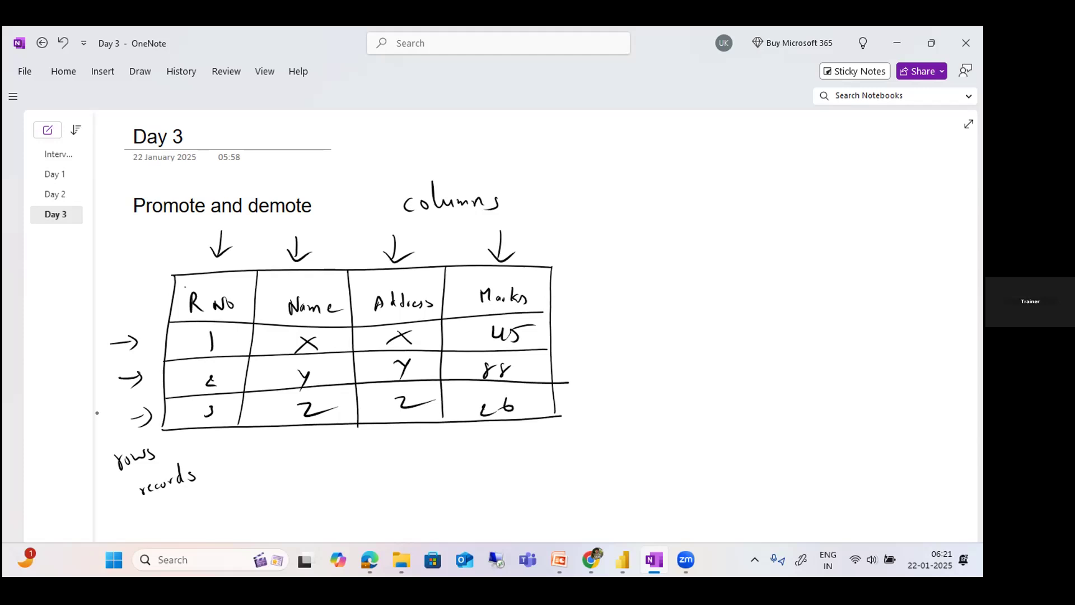
Circle the R No header in black, then the Name, Address and Marks headers in red, adding red arrows above the R No and Name columns
mouse_move(227, 280)
left_mouse_down()
mouse_move(172, 305)
mouse_move(241, 320)
mouse_move(226, 278)
mouse_move(207, 283)
left_mouse_up()
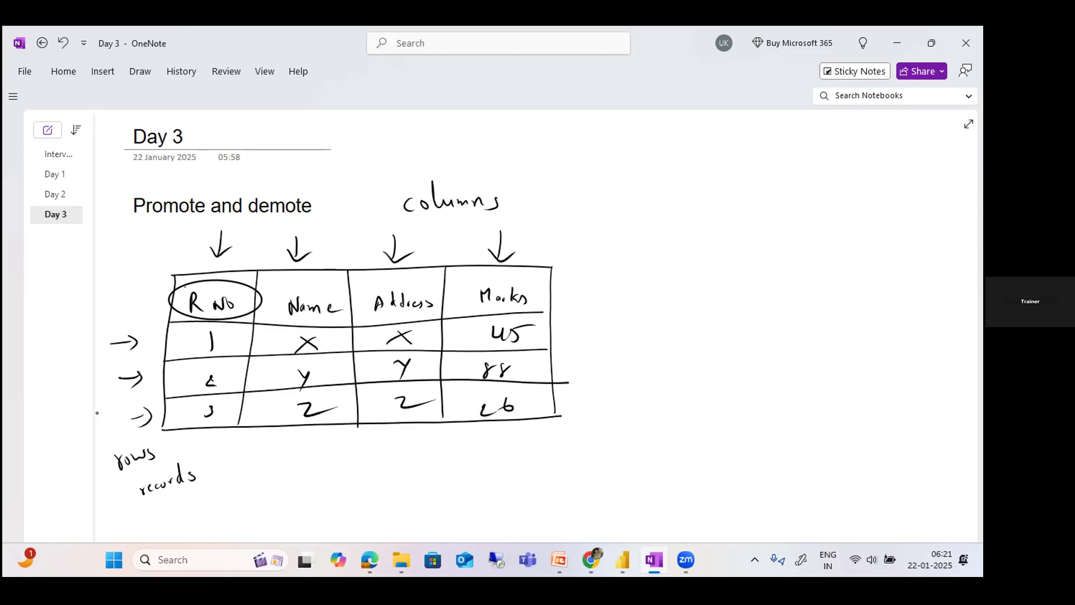
left_click(137, 72)
left_click(207, 108)
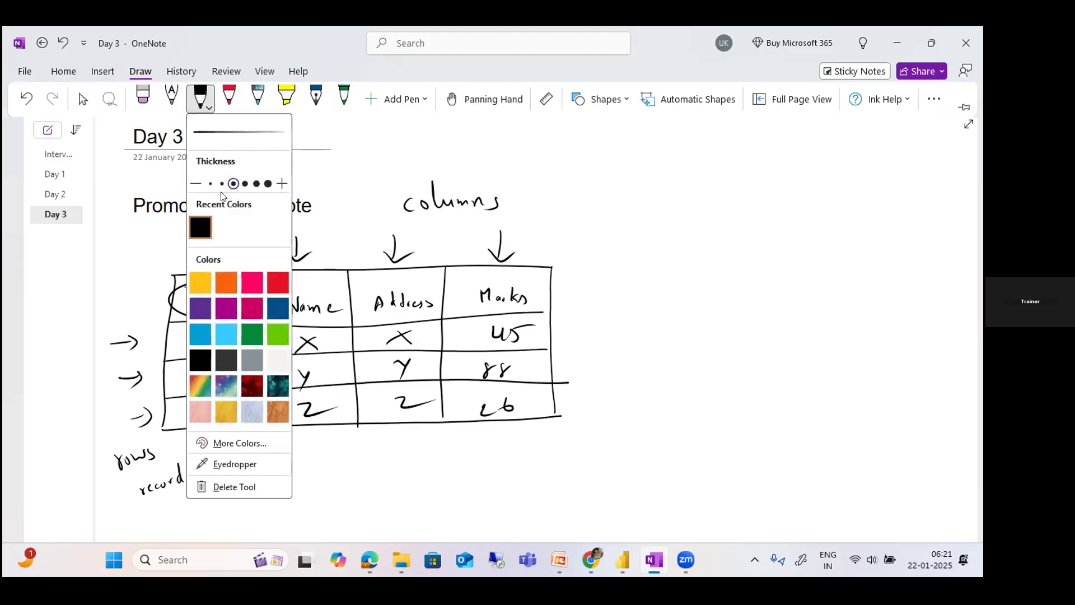
left_click(277, 283)
left_click(287, 326)
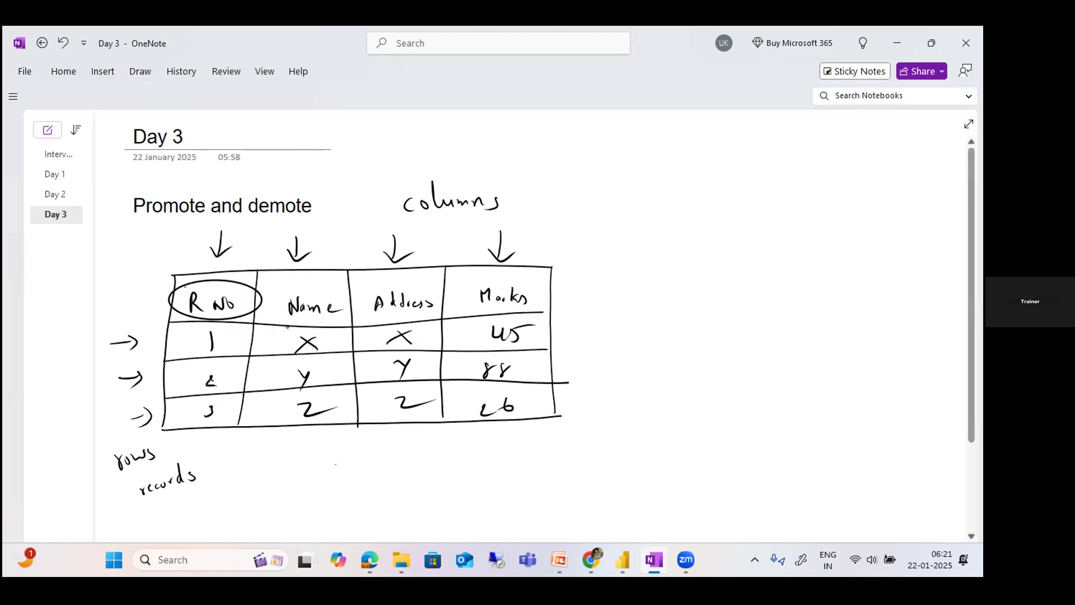
mouse_move(222, 222)
left_mouse_down()
mouse_move(224, 267)
mouse_move(241, 244)
left_mouse_up()
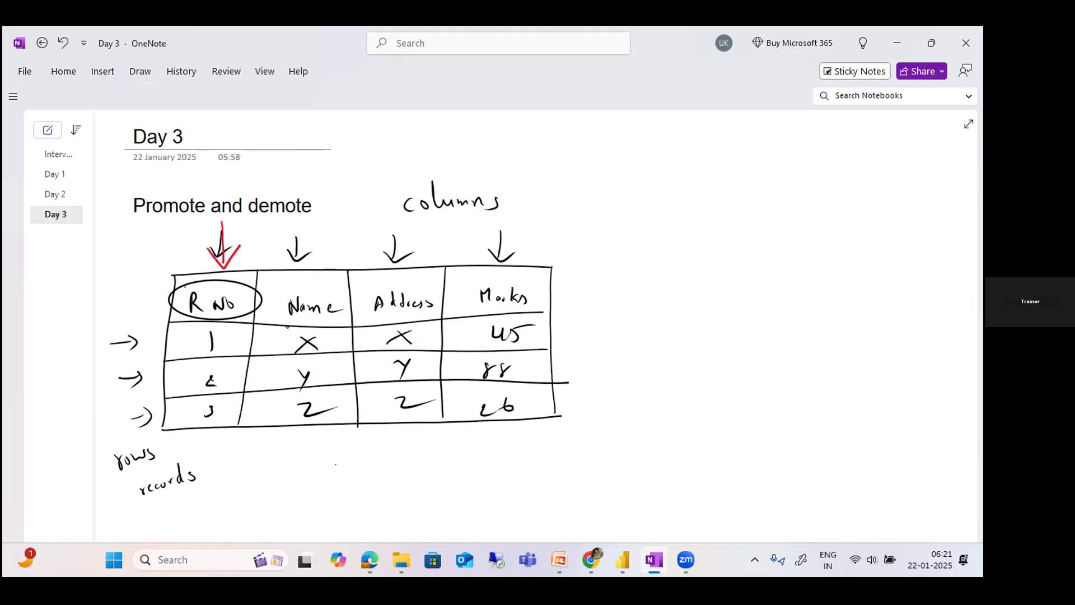
left_click_drag(316, 245, 335, 243)
mouse_move(320, 288)
left_mouse_down()
mouse_move(288, 319)
mouse_move(350, 291)
mouse_move(313, 289)
left_mouse_up()
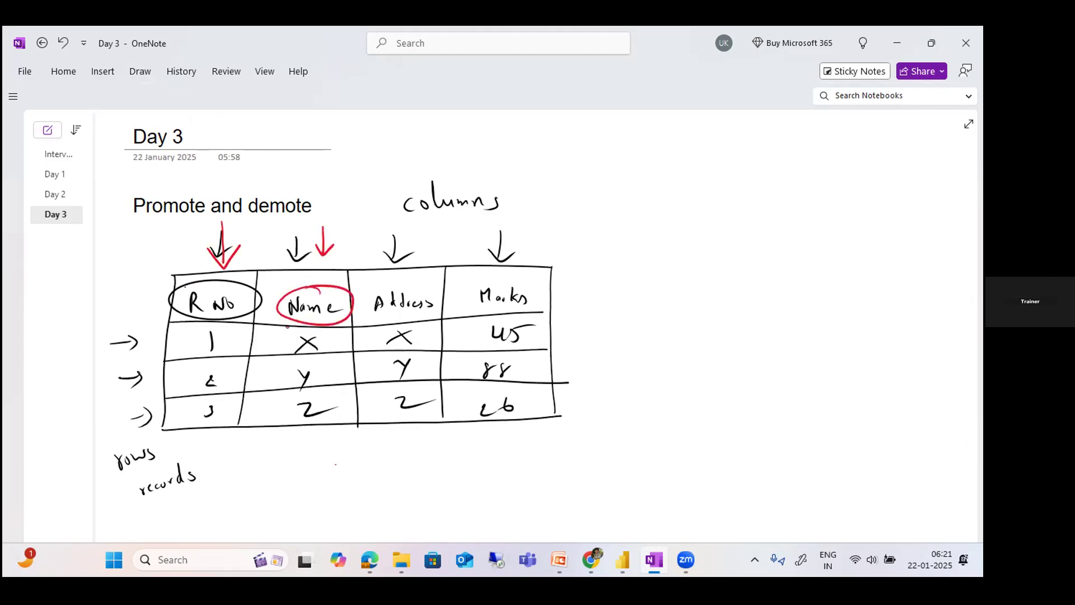
mouse_move(411, 273)
left_mouse_down()
mouse_move(364, 307)
mouse_move(447, 299)
mouse_move(393, 273)
left_mouse_up()
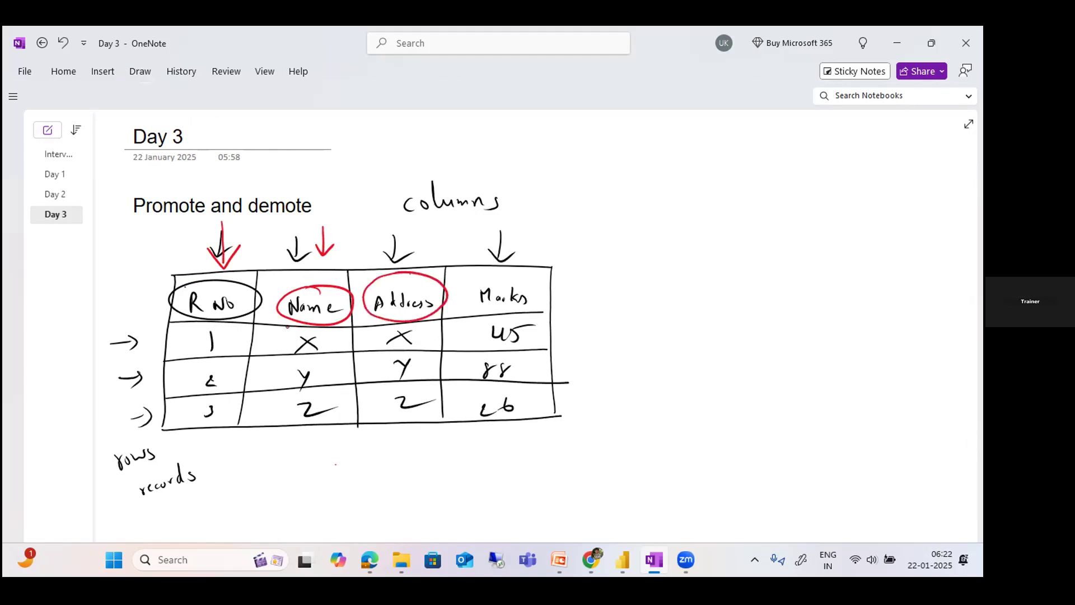
mouse_move(528, 284)
left_mouse_down()
mouse_move(481, 273)
mouse_move(511, 317)
mouse_move(551, 292)
mouse_move(508, 278)
left_mouse_up()
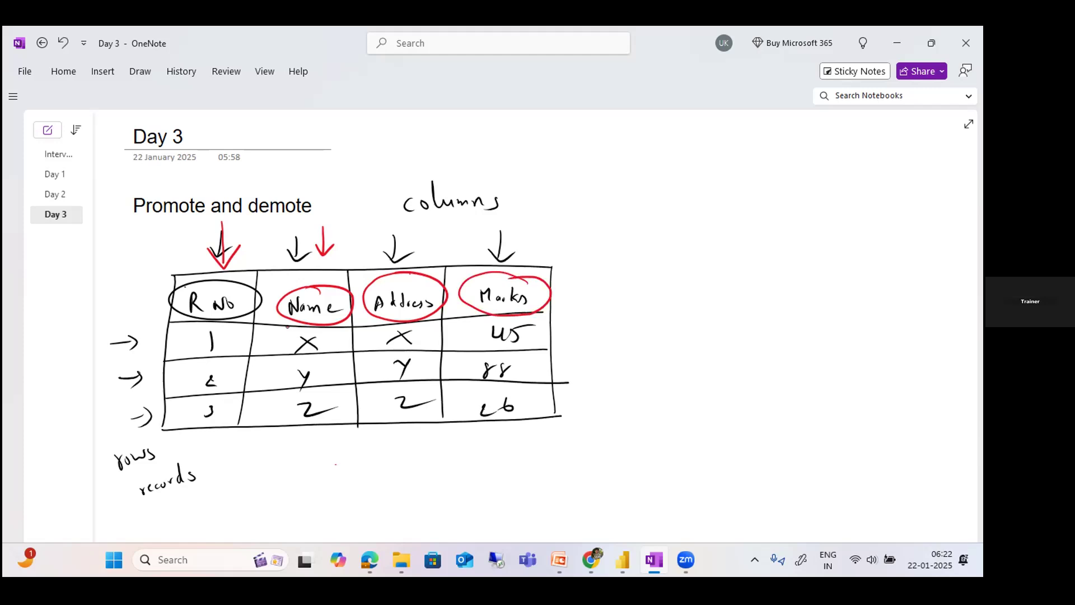
Draw a red line through the grid's header row and handwrite "Column Headers" beside it
left_click_drag(147, 304, 577, 298)
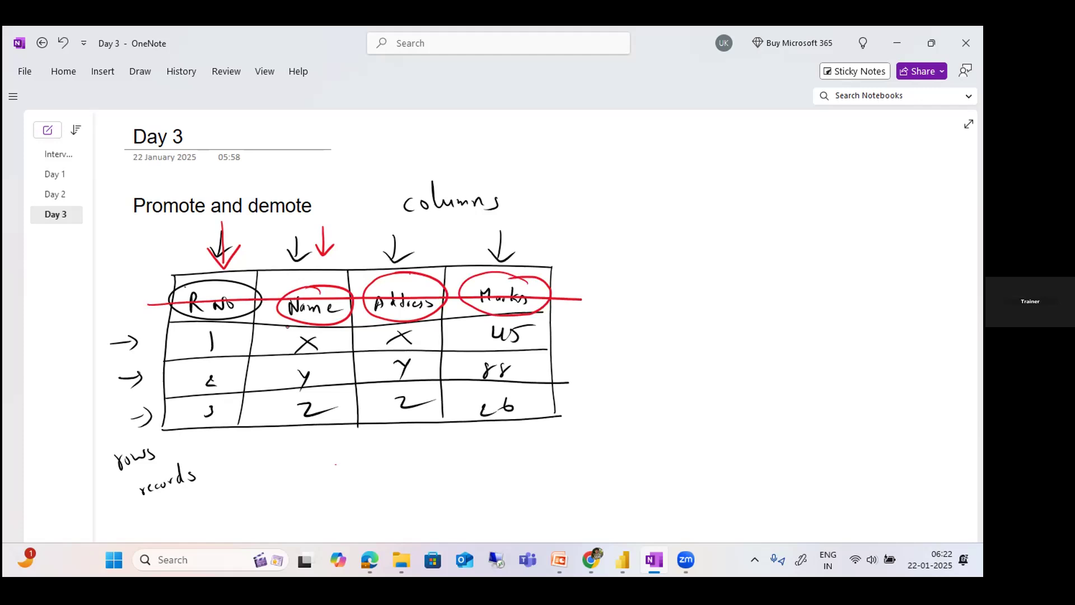
mouse_move(608, 269)
left_mouse_down()
mouse_move(624, 283)
mouse_move(696, 275)
left_mouse_up()
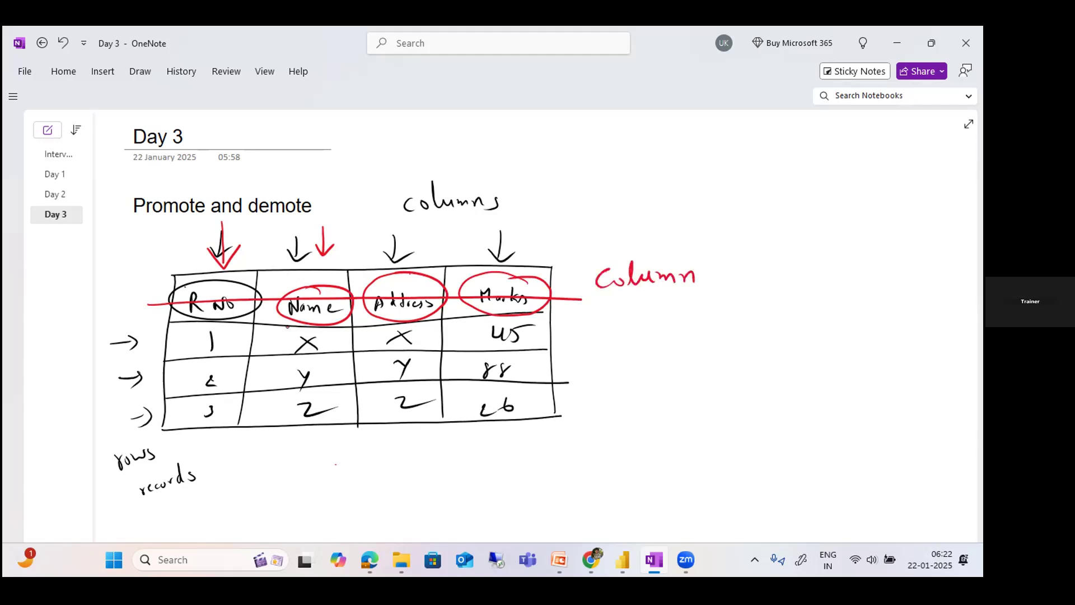
mouse_move(736, 253)
left_mouse_down()
mouse_move(739, 279)
mouse_move(748, 265)
left_mouse_up()
mouse_move(747, 255)
left_mouse_down()
mouse_move(749, 279)
mouse_move(775, 280)
left_mouse_up()
mouse_move(786, 273)
left_mouse_down()
mouse_move(790, 256)
mouse_move(789, 277)
left_mouse_up()
left_click_drag(791, 273, 800, 277)
left_click_drag(802, 270, 816, 280)
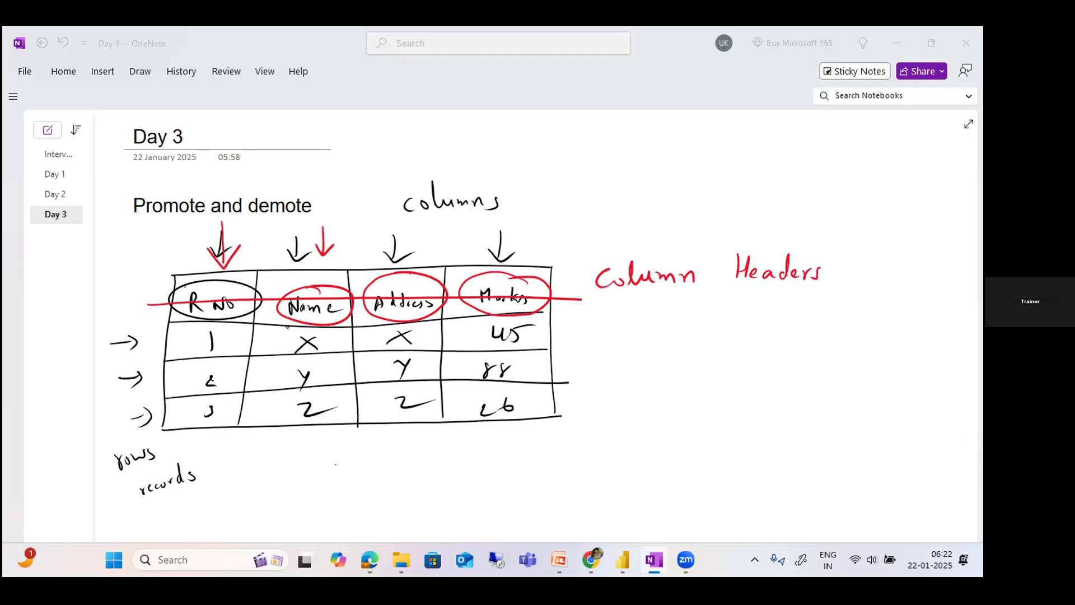
Switch to Power Query Editor and examine the World cup query's column names against the values in its first row
key("alt+Tab")
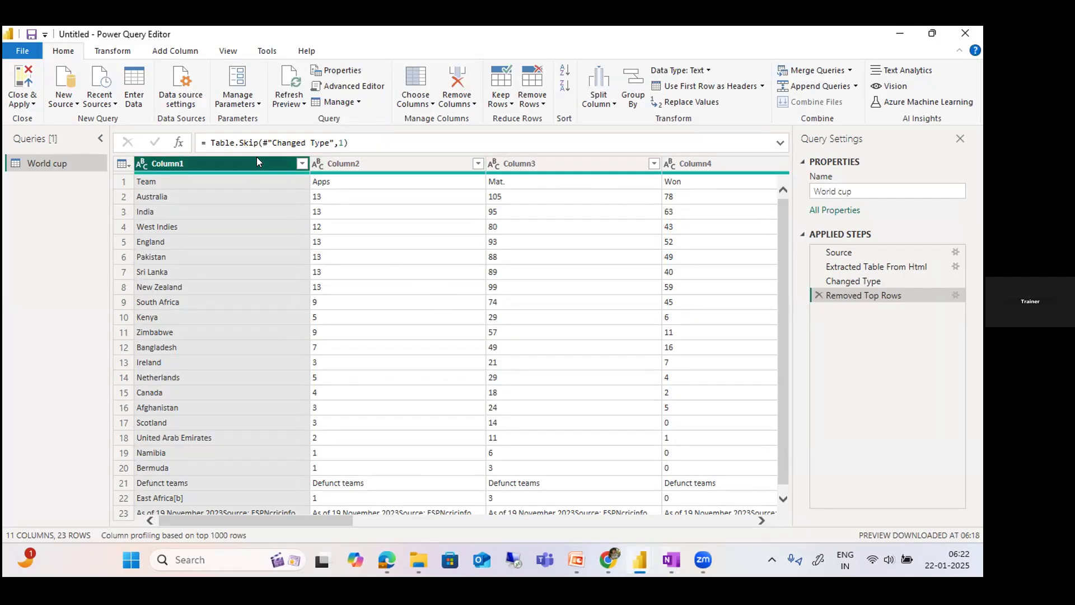
left_click(361, 159)
left_click(512, 159)
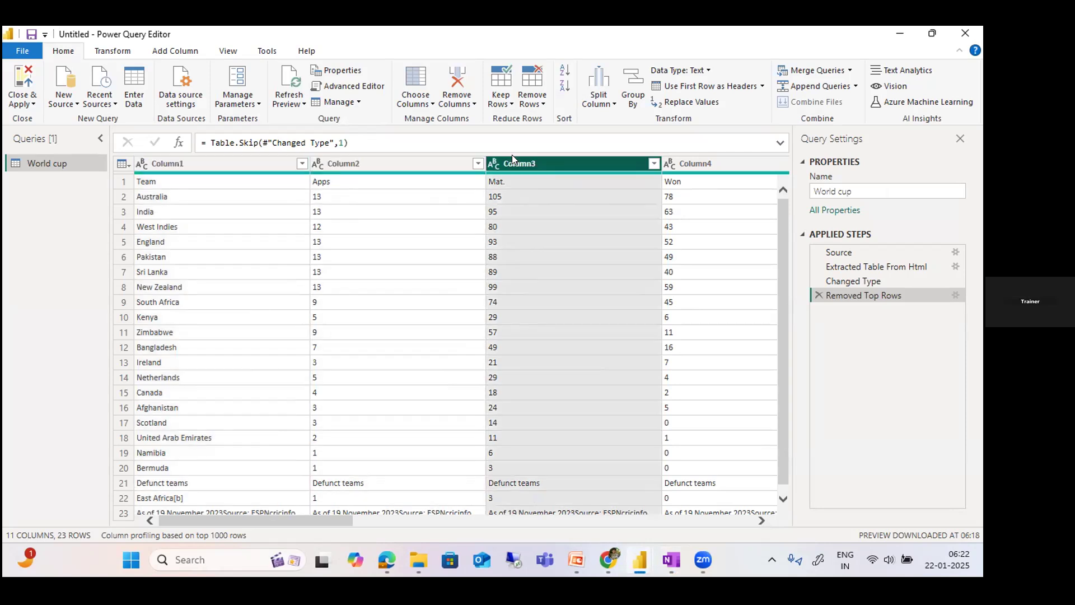
left_click(258, 161)
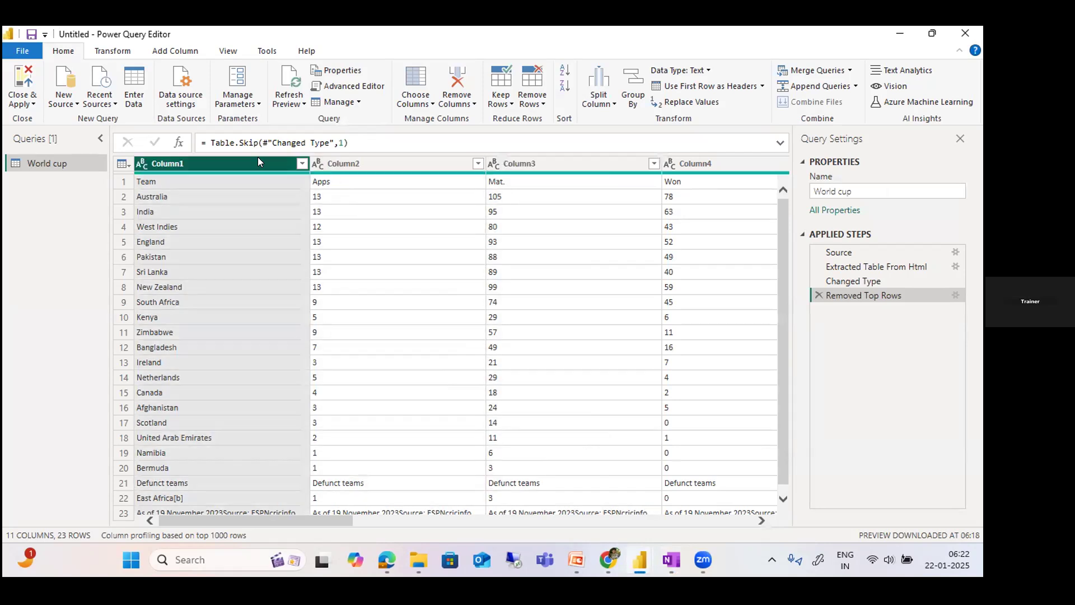
left_click(178, 181)
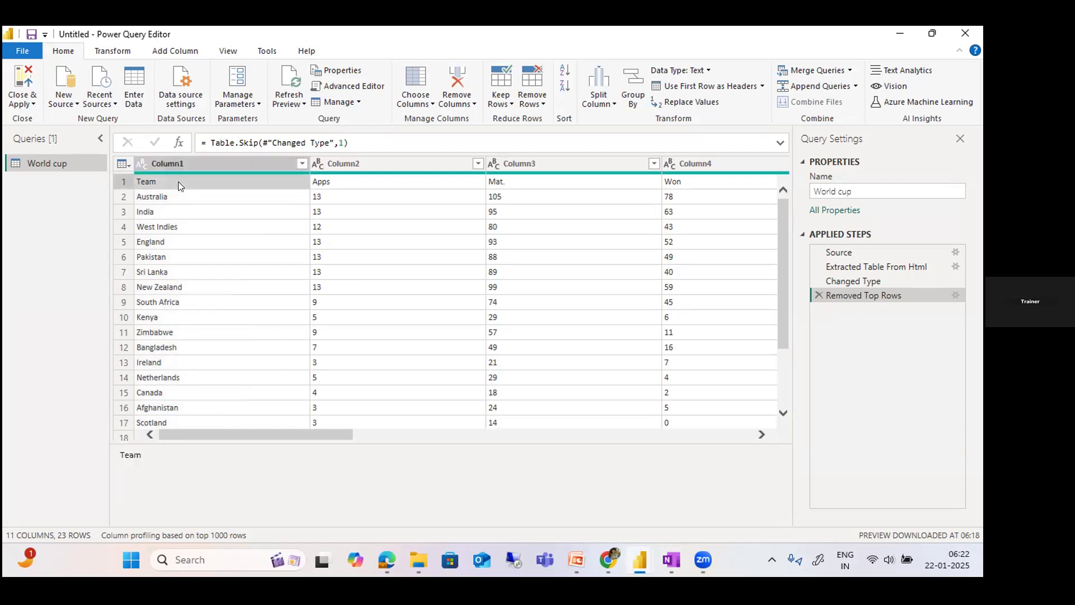
left_click(343, 182)
left_click(558, 185)
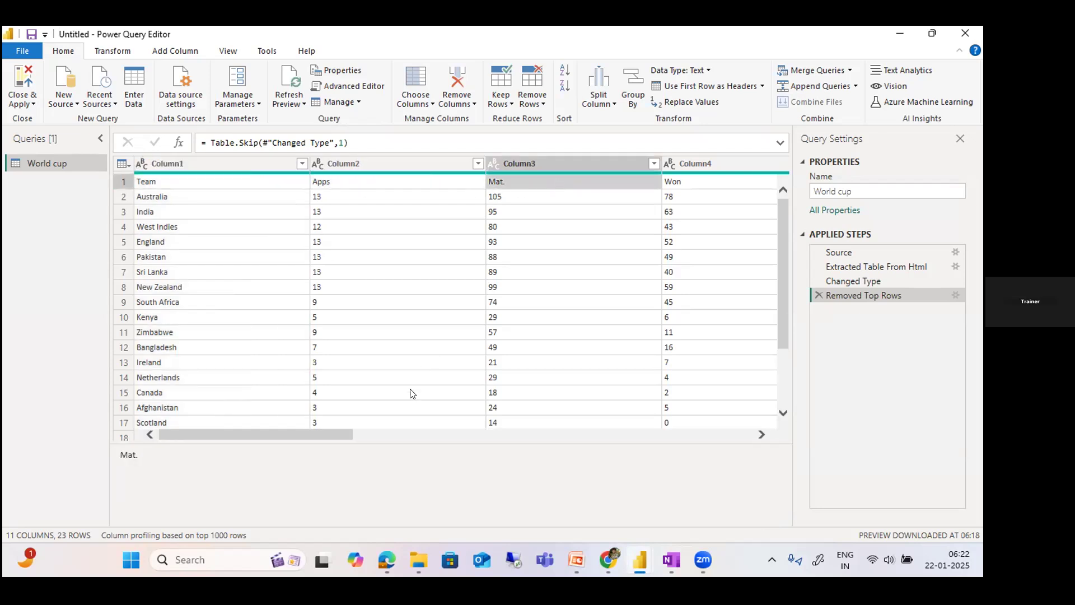
left_click_drag(337, 435, 442, 435)
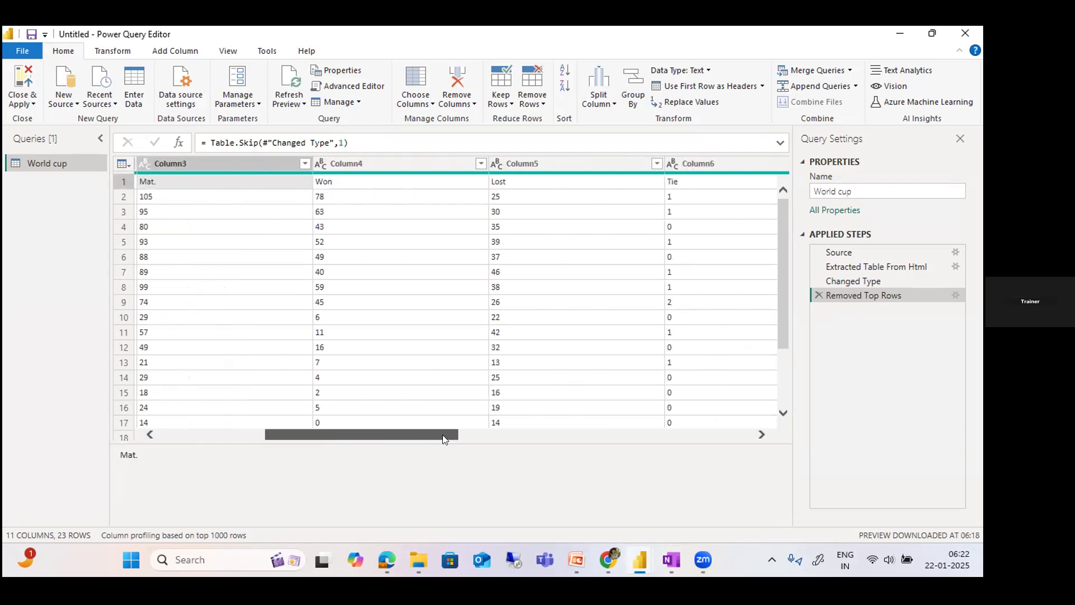
left_click(375, 185)
left_click(523, 185)
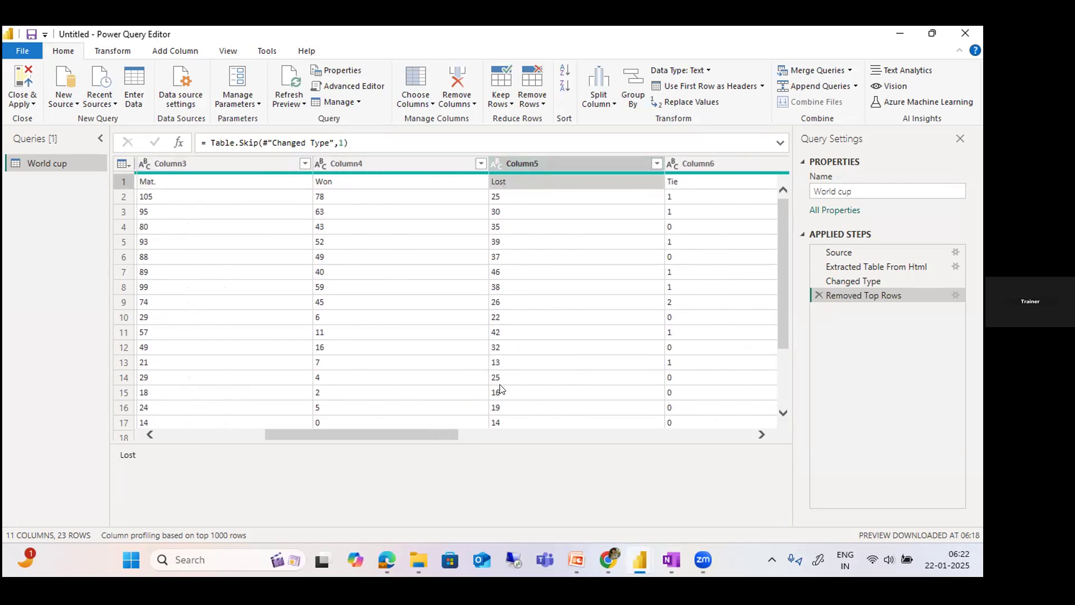
left_click_drag(434, 436, 294, 453)
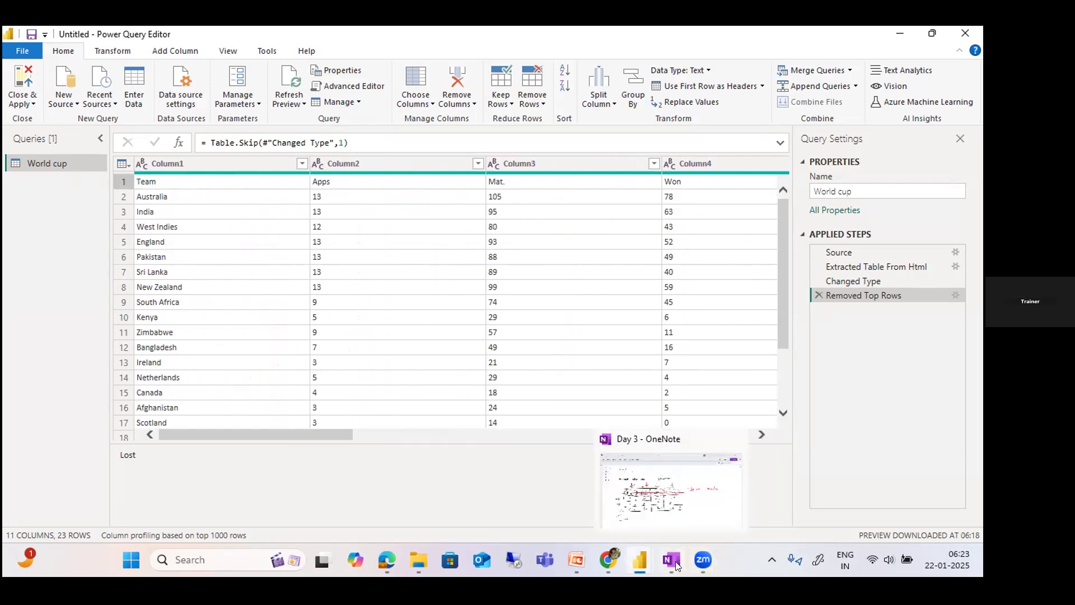
Annotate the World cup table with Zoom's pen, drawing arrows from the first-row values Team, Apps and Mat. up to their column names, and clear the marks
mouse_move(641, 561)
left_click(703, 560)
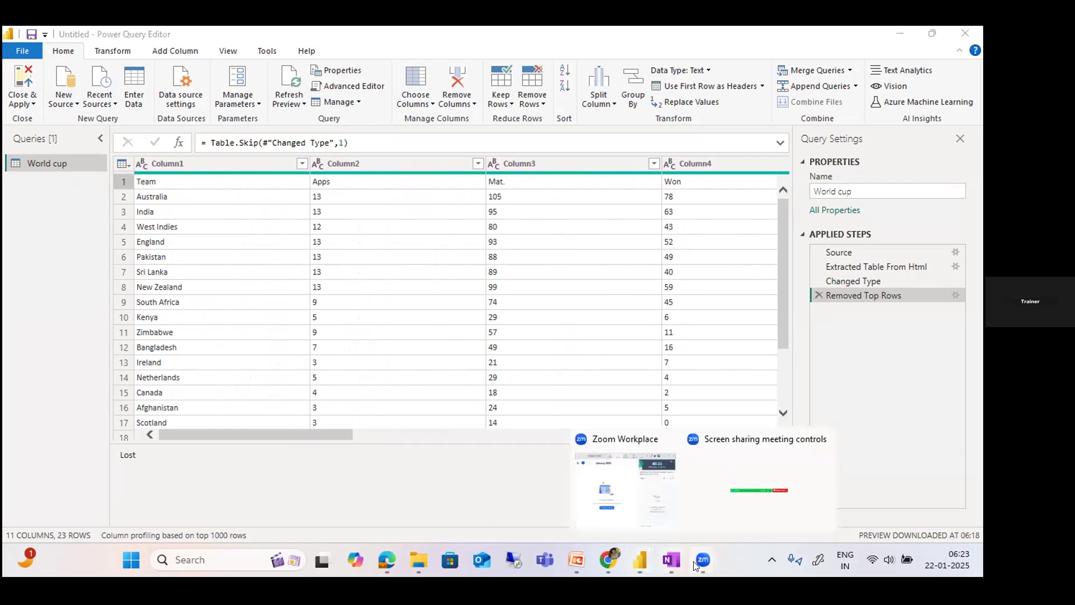
left_click(720, 498)
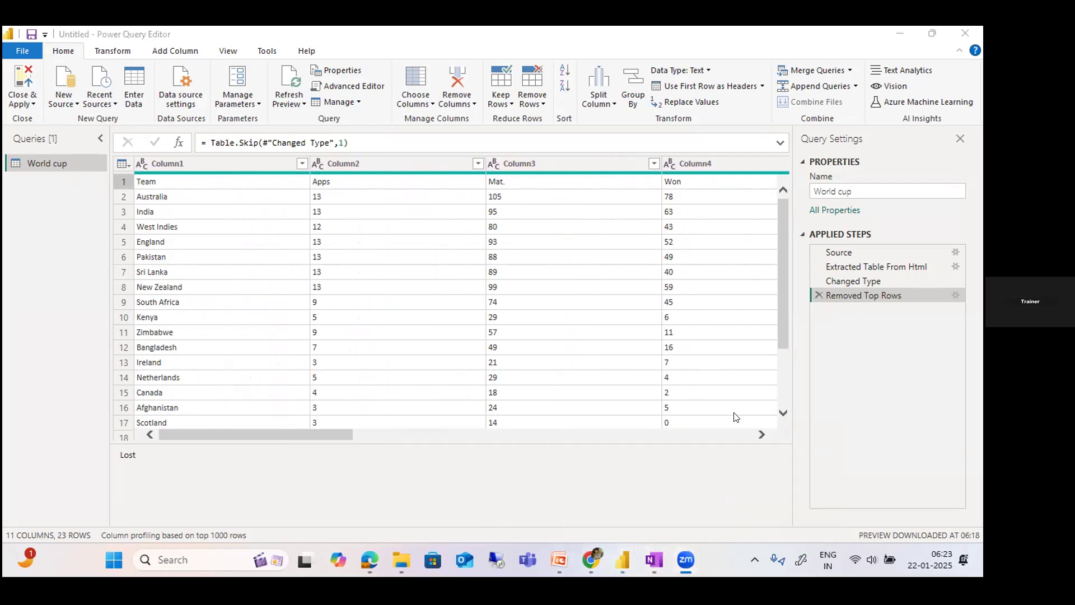
mouse_move(694, 562)
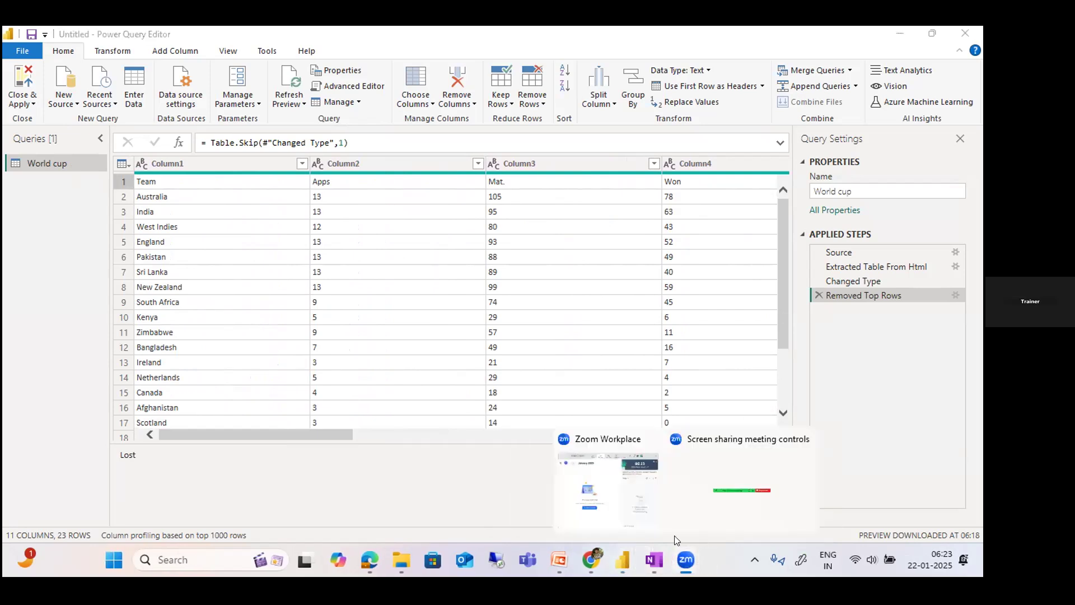
left_click(741, 489)
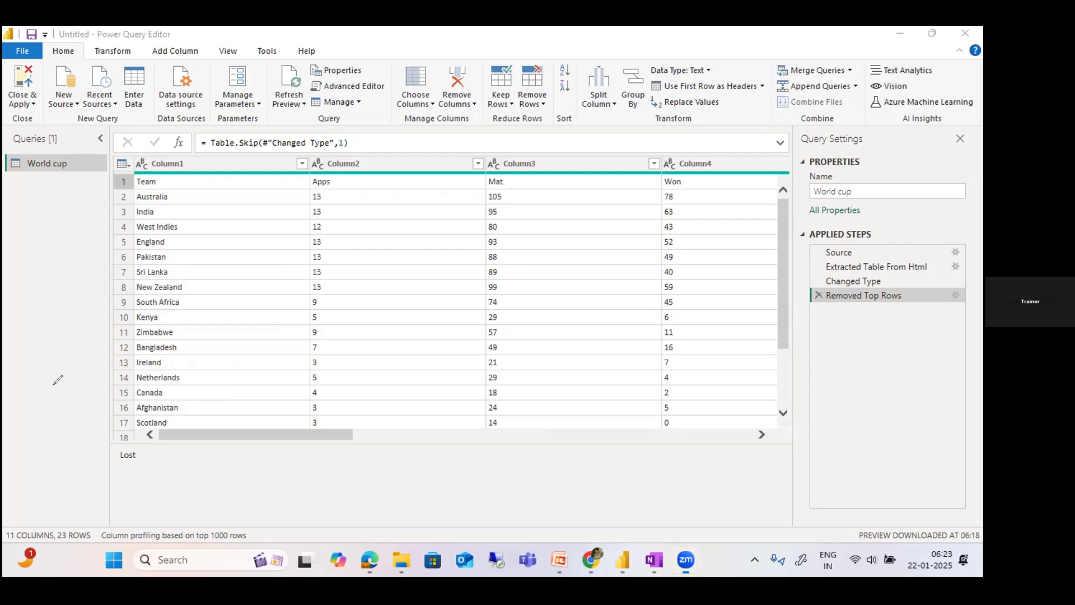
mouse_move(135, 166)
left_mouse_down()
mouse_move(126, 192)
mouse_move(162, 153)
mouse_move(160, 171)
left_mouse_up()
left_click_drag(146, 184, 169, 183)
mouse_move(330, 182)
left_mouse_down()
mouse_move(374, 159)
mouse_move(387, 166)
left_mouse_up()
left_click_drag(511, 182, 558, 164)
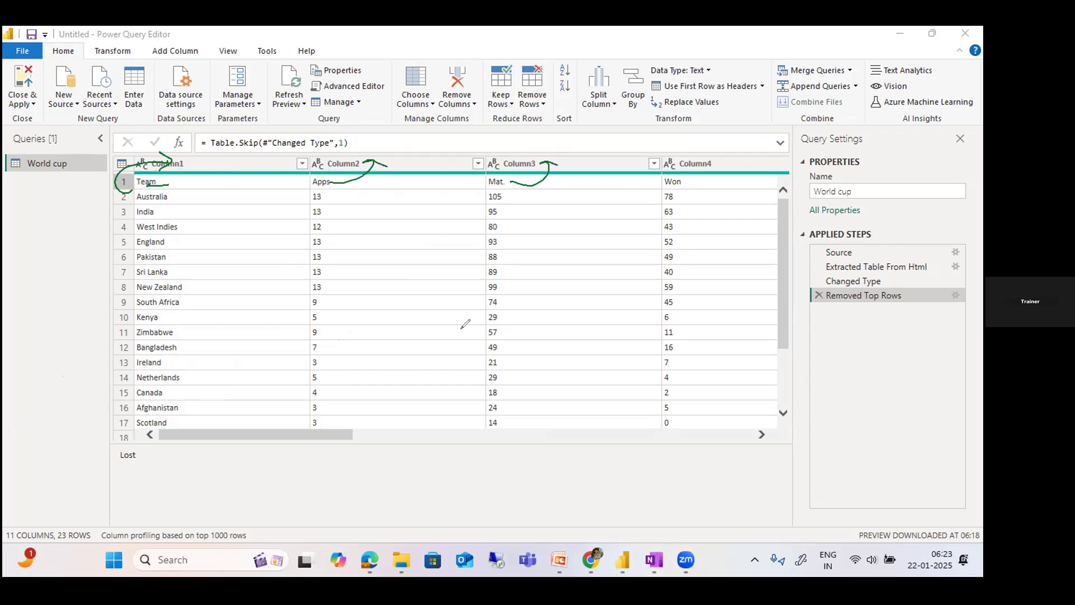
left_click(699, 53)
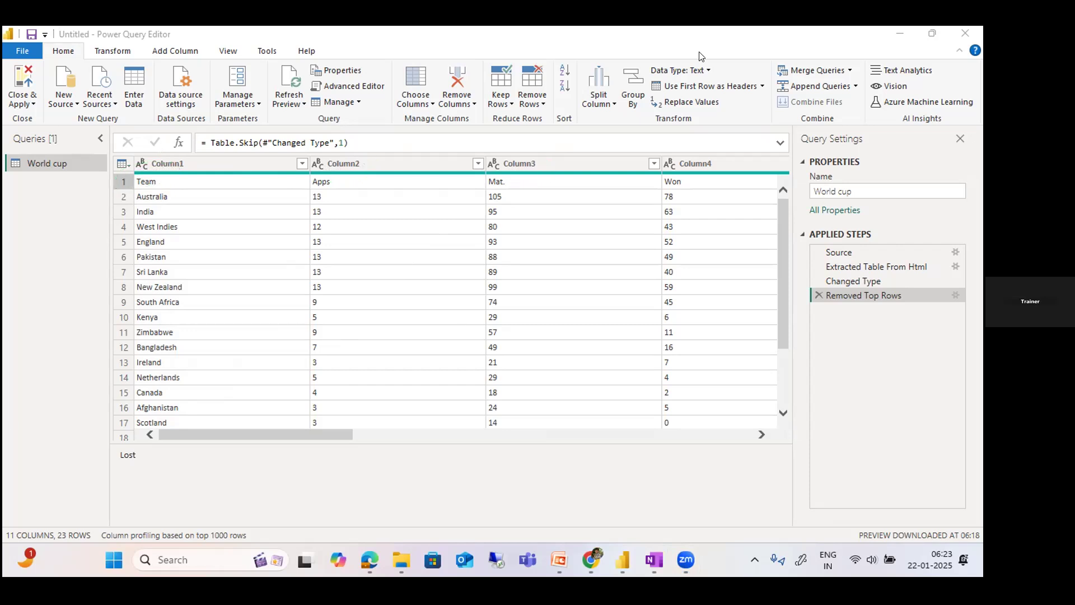
Promote the World cup table's first row to column headers and check the renamed columns
left_click(762, 87)
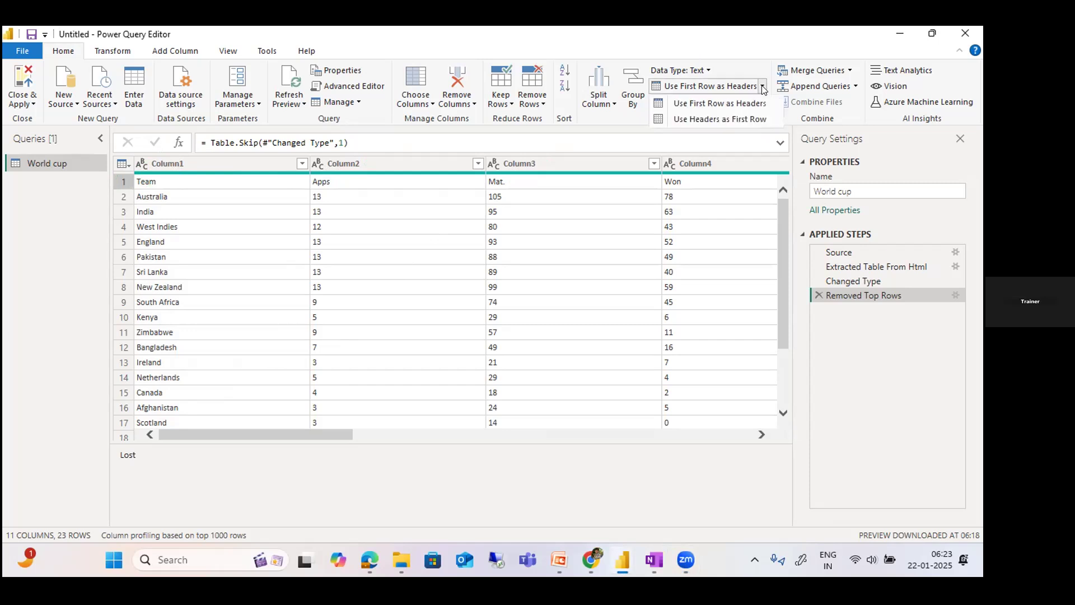
left_click(704, 105)
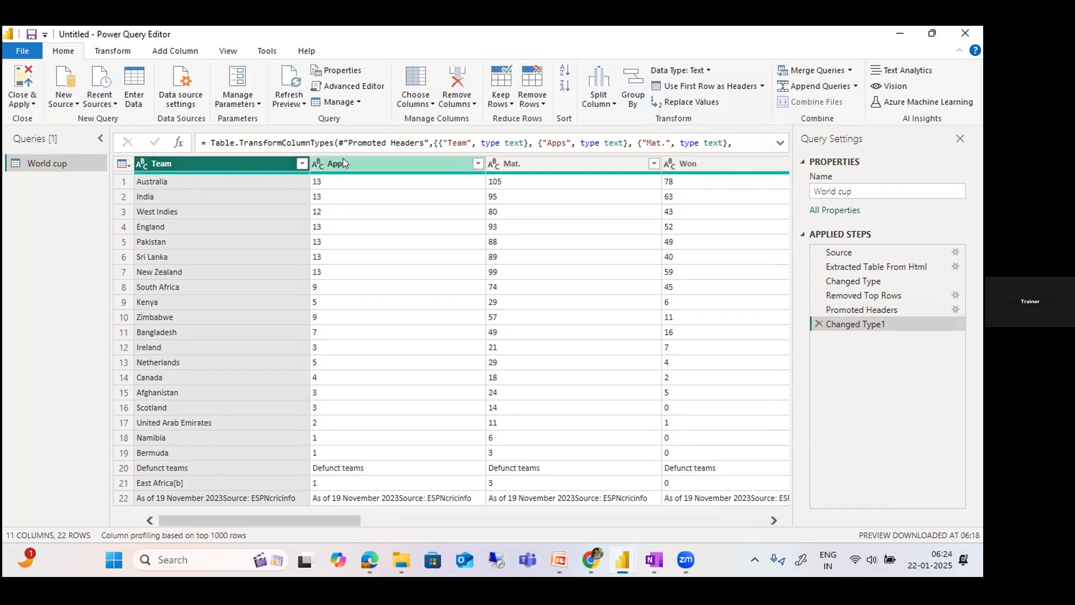
left_click(371, 163)
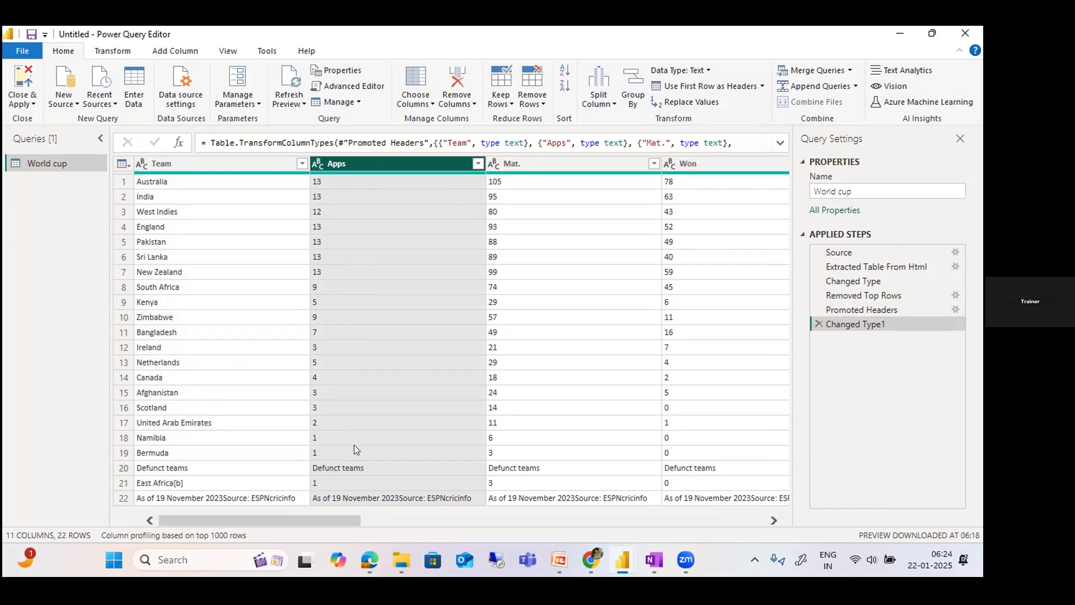
left_click_drag(319, 522, 215, 519)
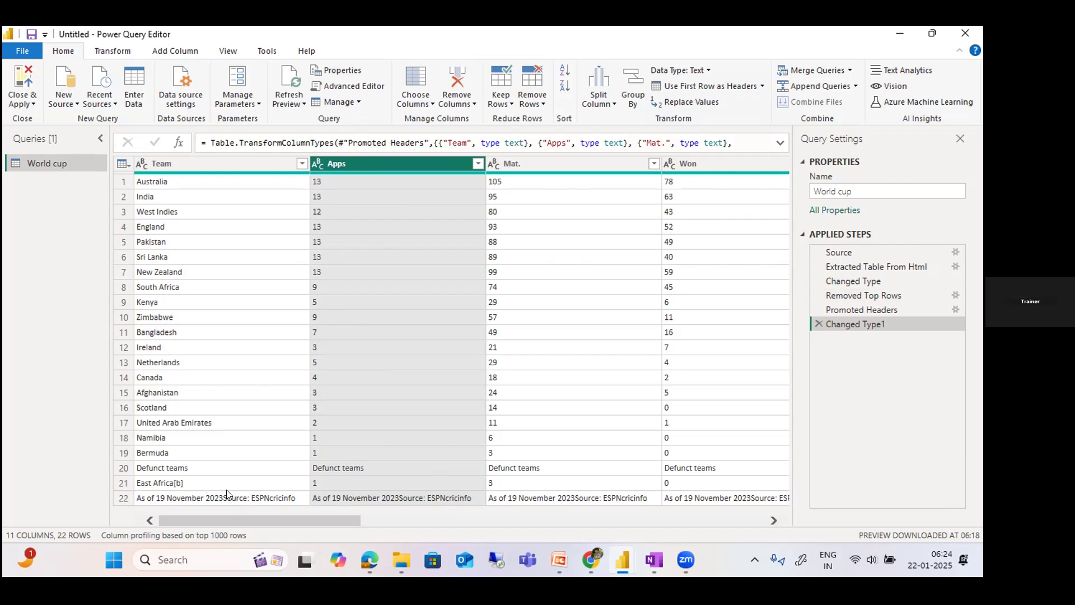
Remove 1 row from the bottom of the World cup table to drop the source note
left_click(532, 101)
left_click(566, 135)
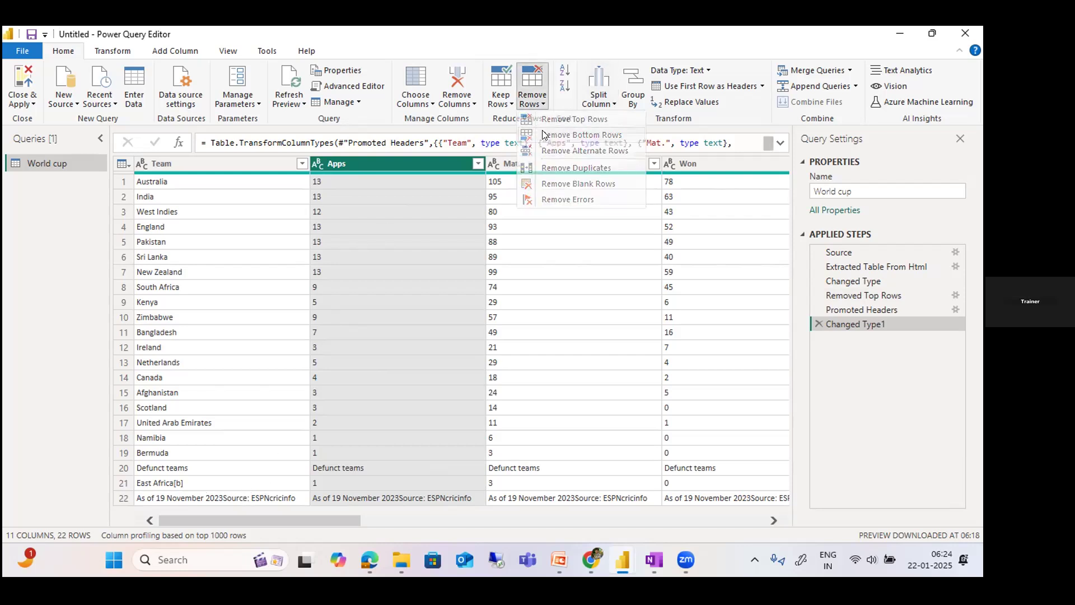
type("1")
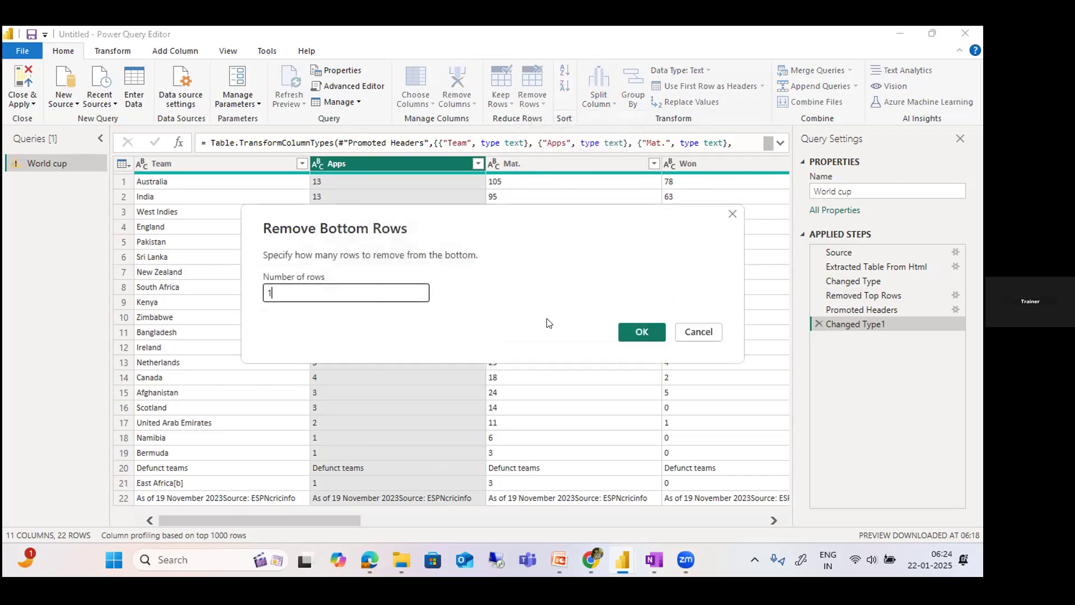
left_click(635, 332)
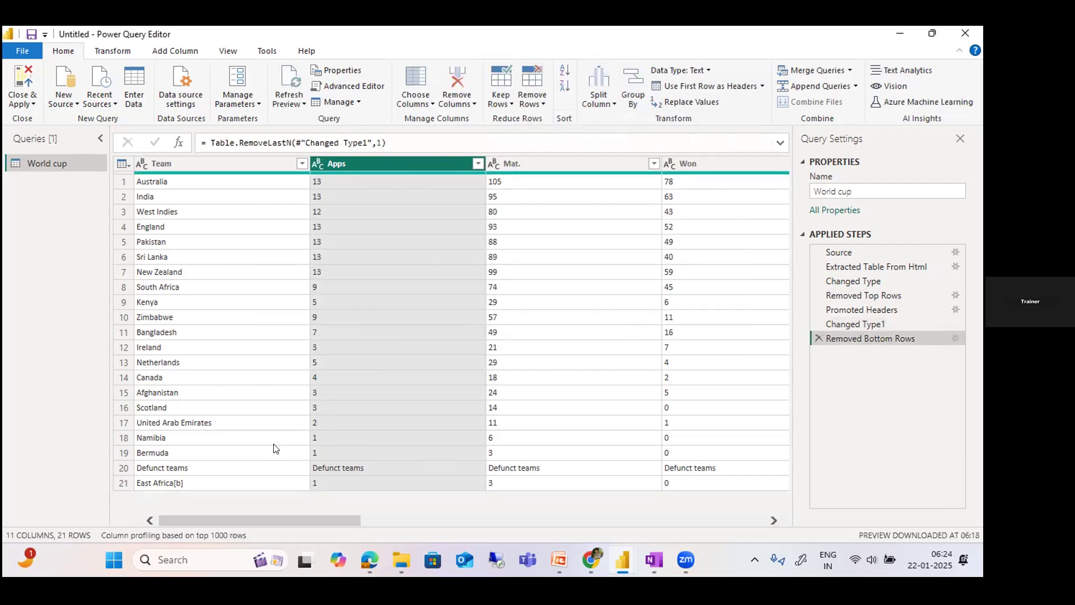
left_click_drag(338, 520, 311, 512)
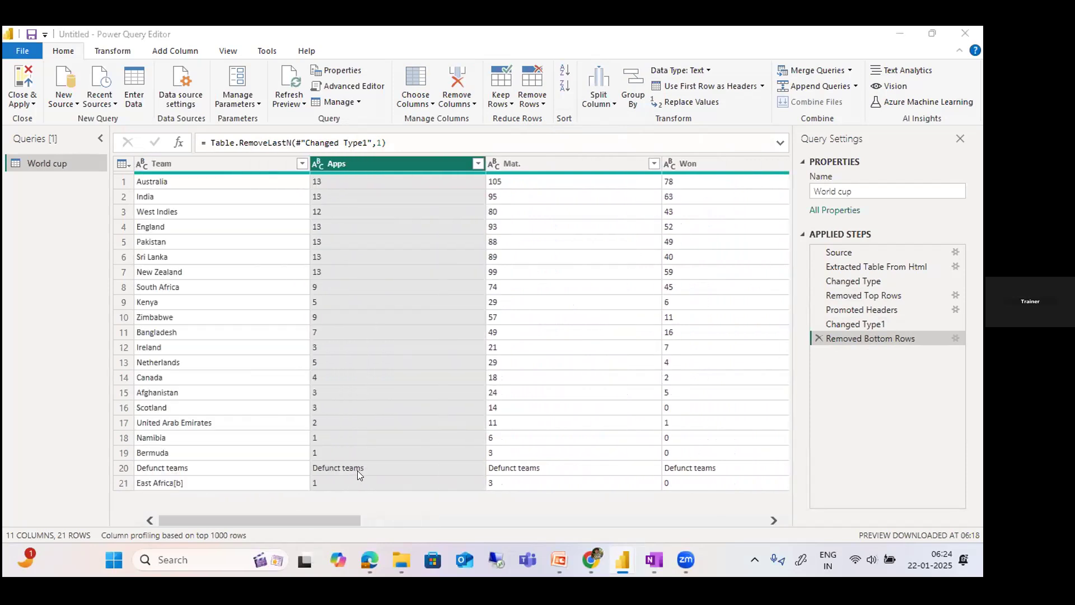
Switch to the Day 3 page in OneNote and add the text "Promoting columns" below the hand-drawn grid
key("alt+Tab")
key("alt+Tab")
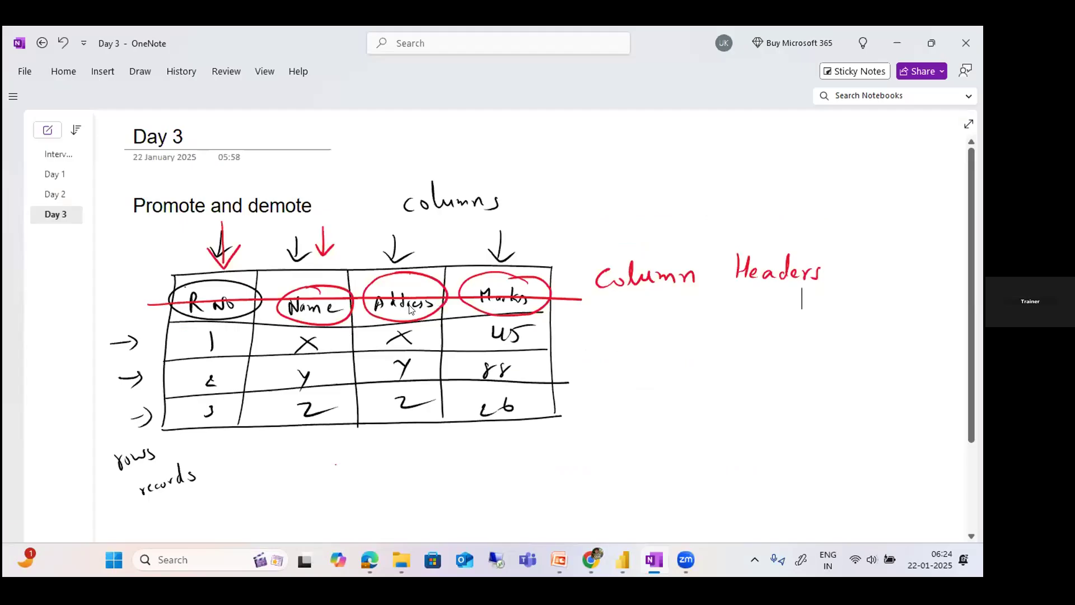
scroll(243, 330, "down", 5)
left_click(203, 336)
type("Pro")
type("oting")
key("BackSpace")
key("BackSpace")
key("BackSpace")
key("BackSpace")
key("BackSpace")
type("moting columns")
scroll(264, 330, "up", 3)
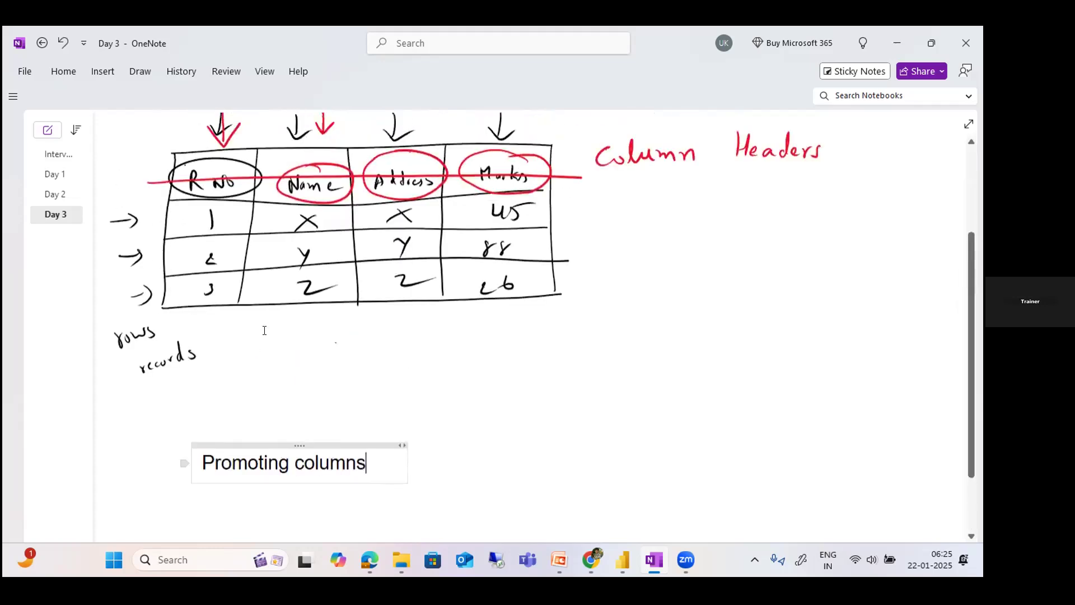
Draw red arrows beside the hand-drawn grid, pointing from row 2 up to row 1 and from row 3 up to the header row
scroll(265, 330, "up", 2)
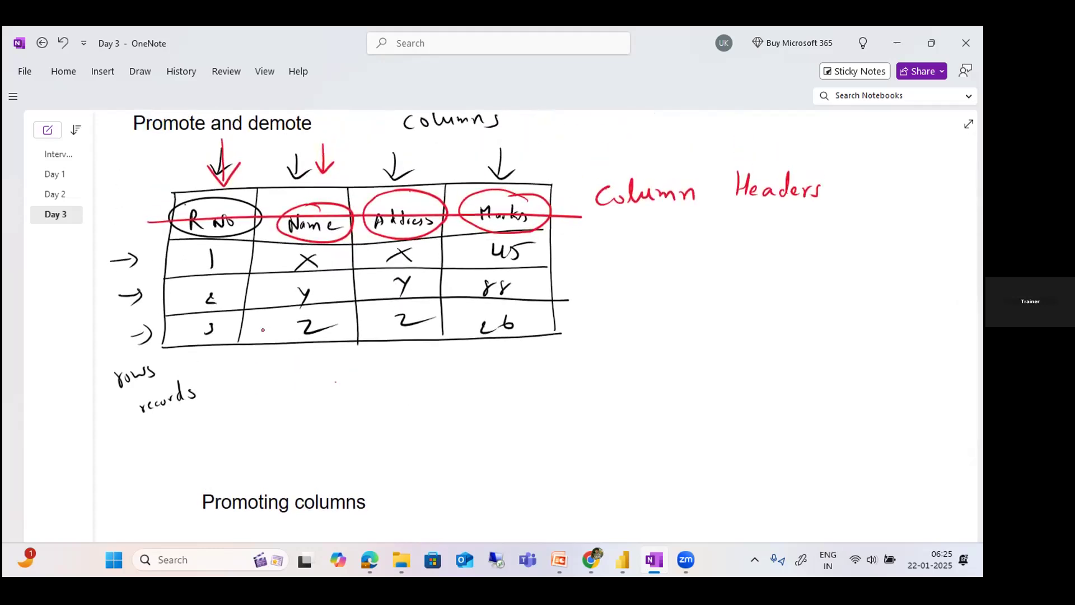
left_click_drag(145, 264, 176, 262)
mouse_move(168, 254)
left_mouse_down()
mouse_move(178, 262)
mouse_move(169, 270)
left_mouse_up()
mouse_move(168, 332)
left_mouse_down()
mouse_move(141, 334)
mouse_move(115, 300)
mouse_move(155, 206)
mouse_move(147, 223)
left_mouse_up()
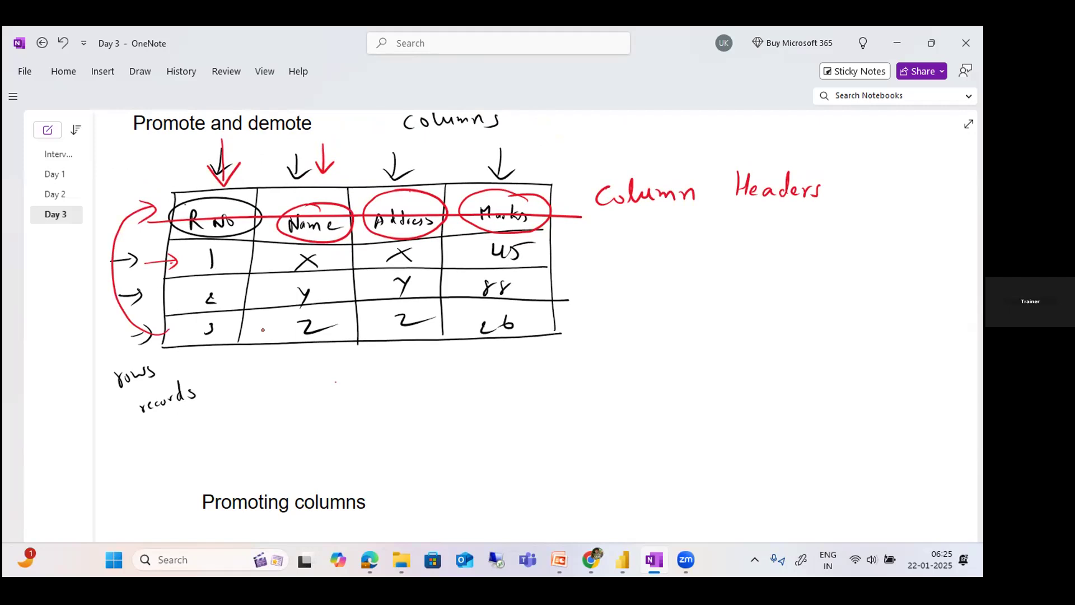
mouse_move(164, 260)
left_mouse_down()
mouse_move(202, 302)
mouse_move(227, 289)
left_mouse_up()
right_click(234, 263)
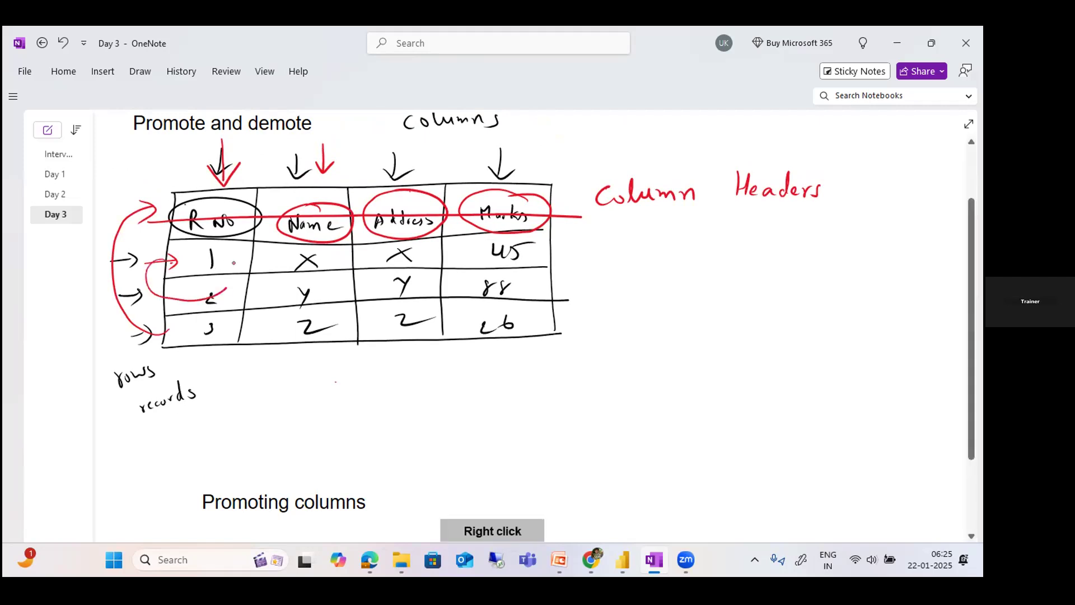
mouse_move(187, 324)
left_mouse_down()
mouse_move(154, 331)
mouse_move(99, 274)
mouse_move(161, 208)
mouse_move(133, 235)
left_mouse_up()
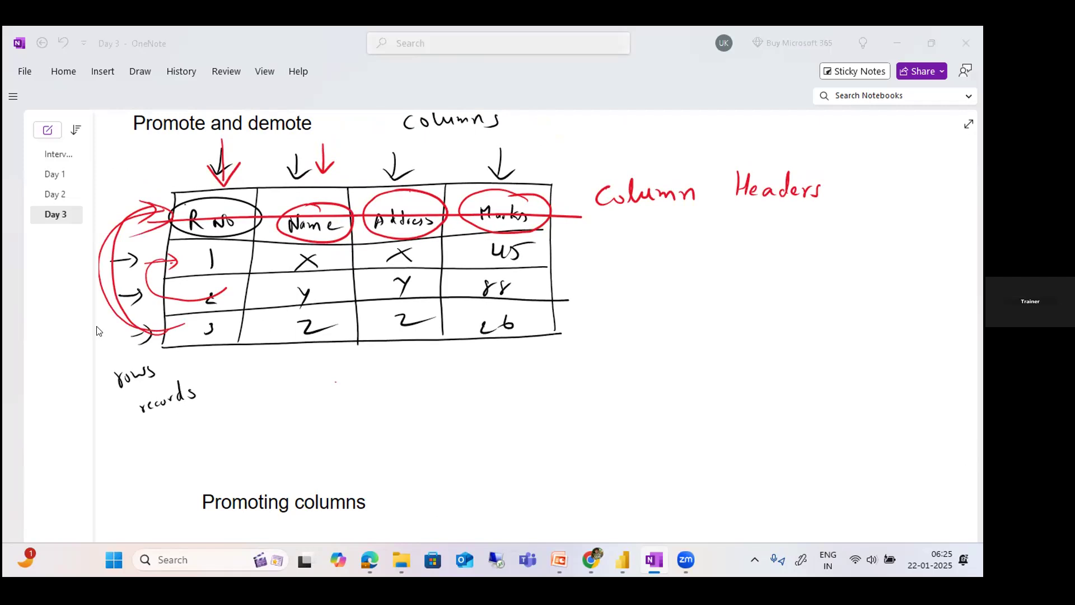
Switch to Power Query Editor and import DemotedTable from the Power Query Editor Datasource Excel workbook as a new query
key("alt+Tab")
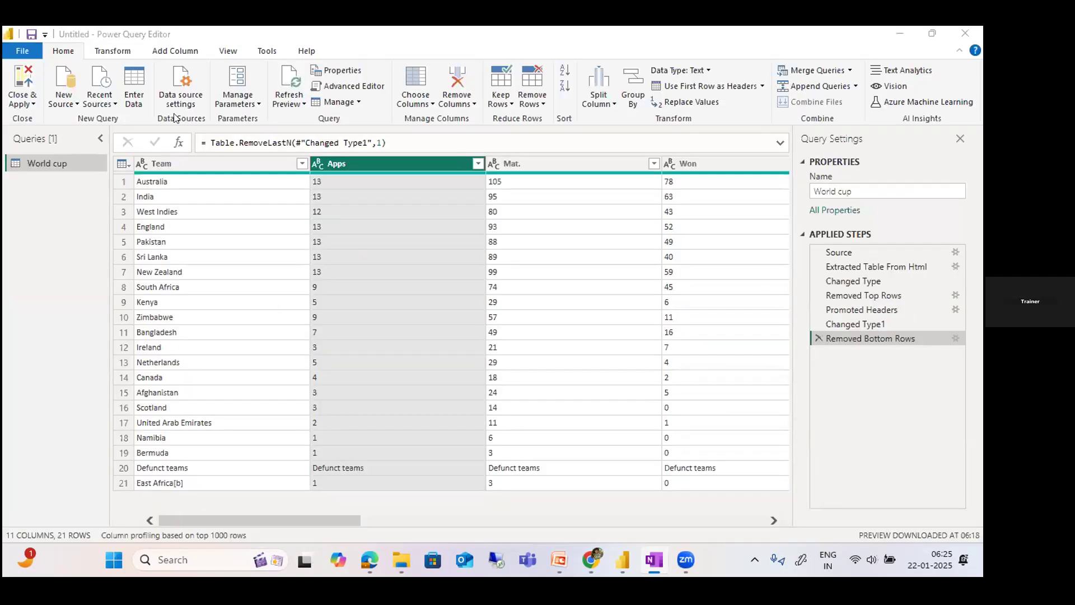
left_click(77, 105)
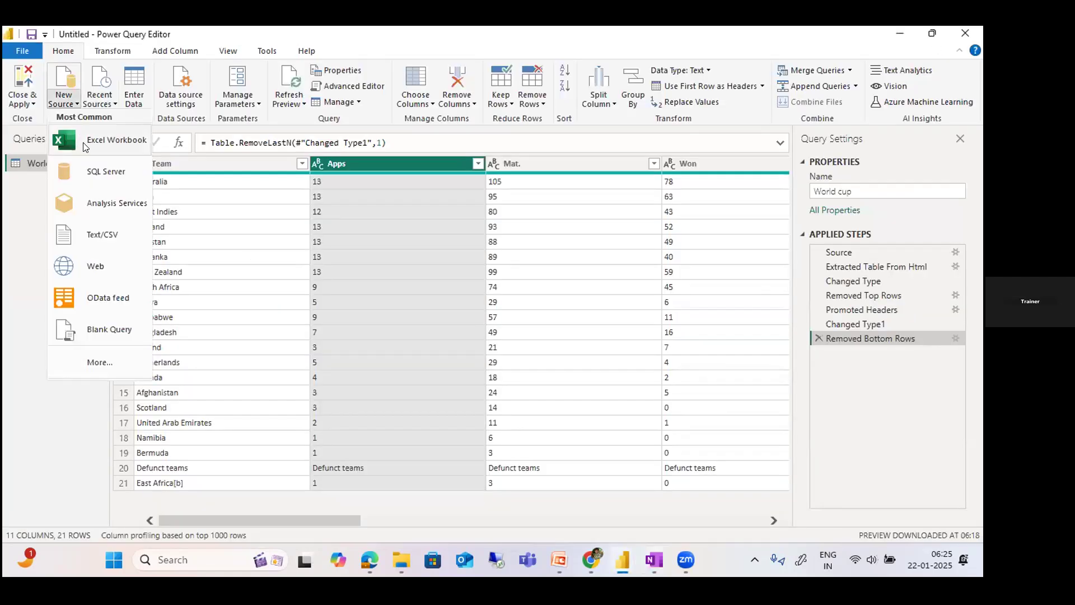
left_click(85, 147)
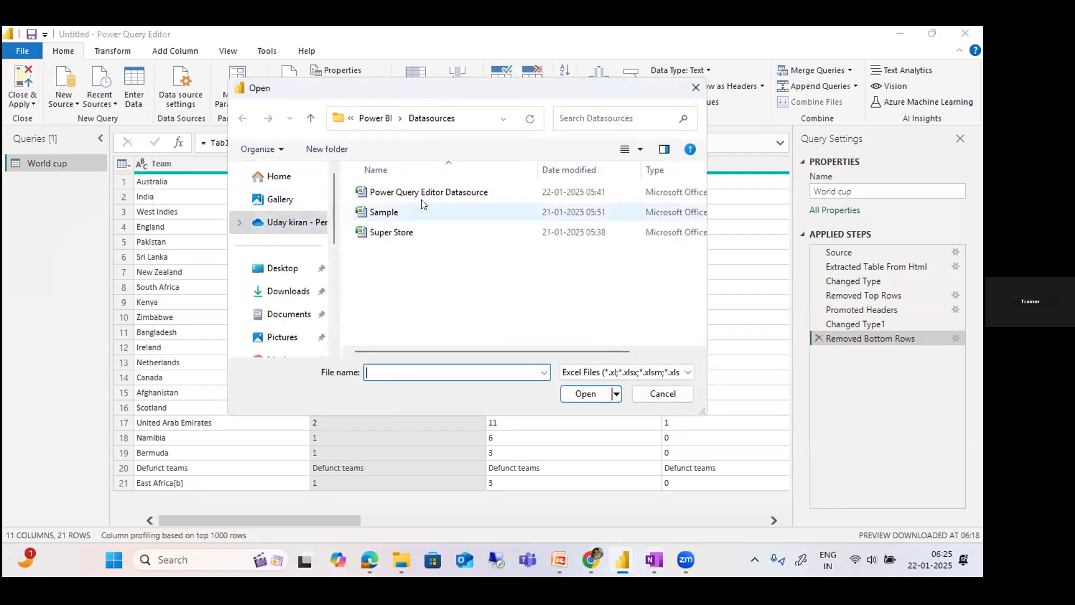
left_click(425, 192)
left_click(572, 397)
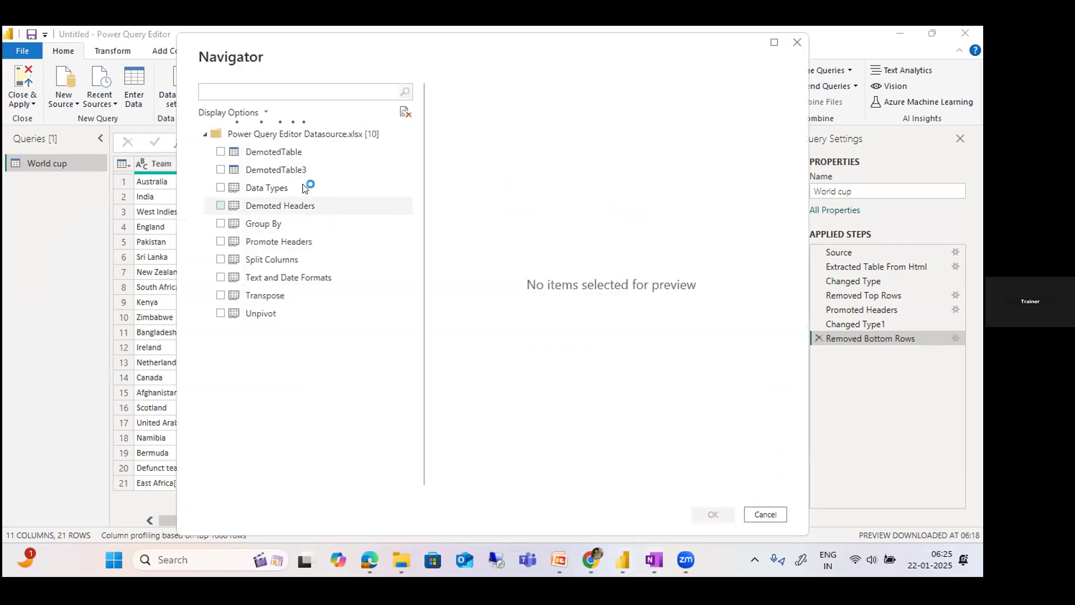
left_click(281, 205)
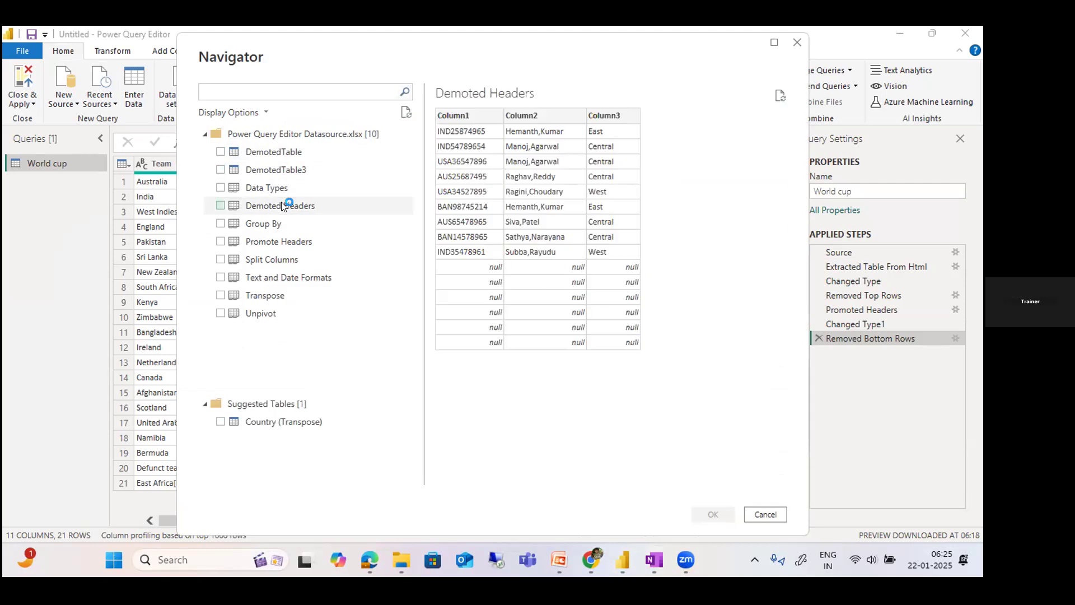
left_click(285, 152)
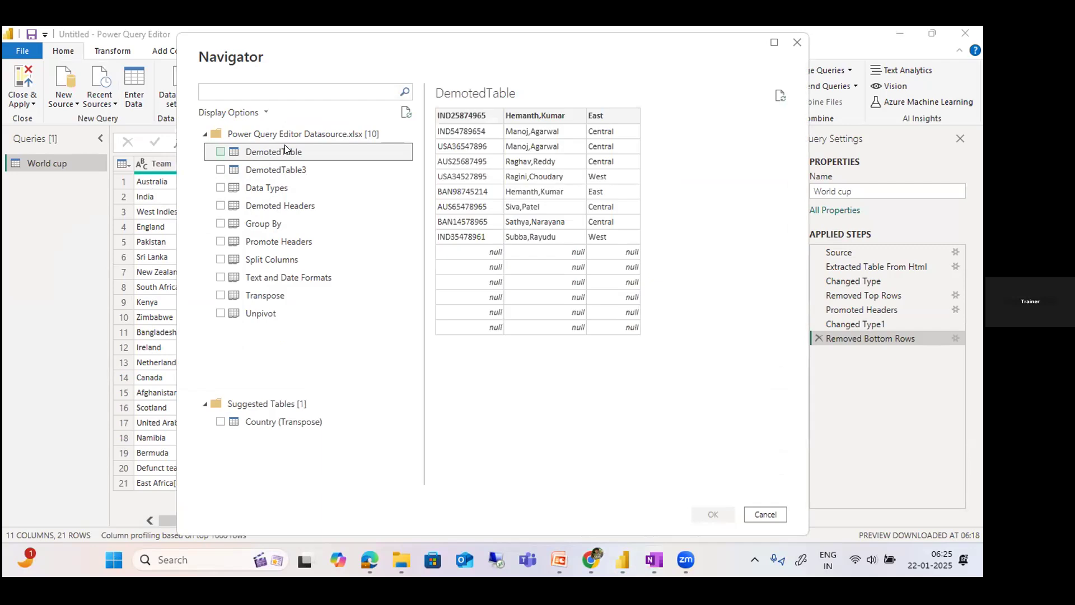
left_click(218, 152)
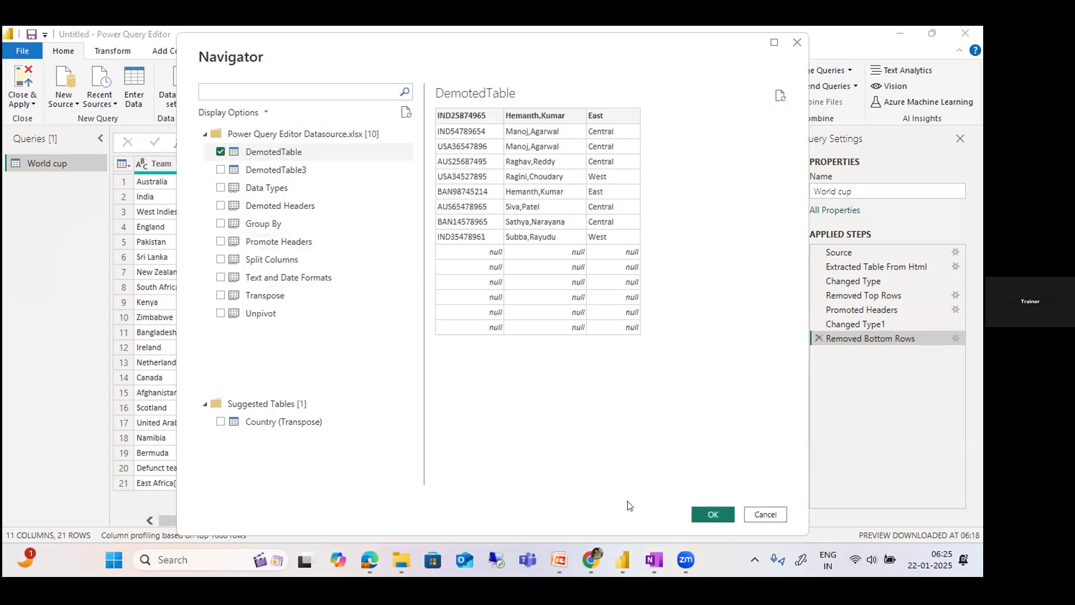
left_click(710, 516)
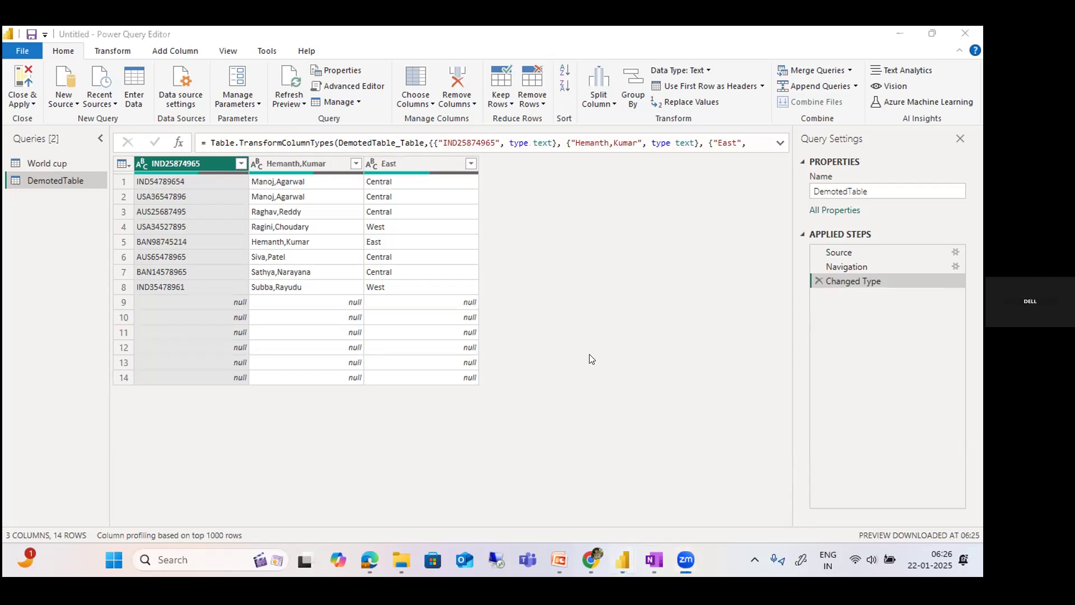
Try removing the blank rows from DemotedTable, and delete the resulting applied step
left_click(535, 100)
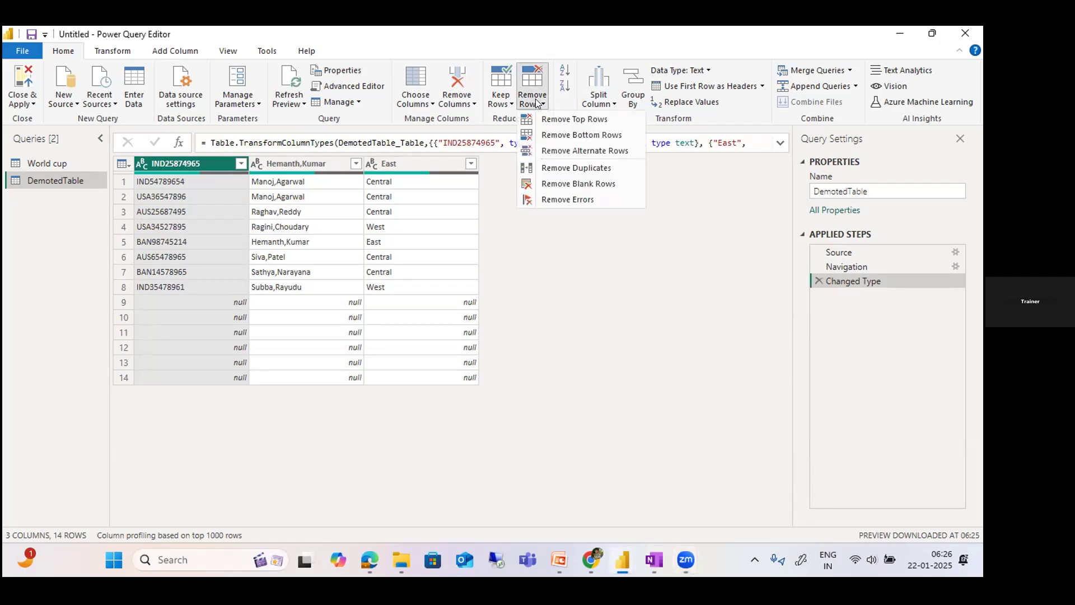
left_click(573, 185)
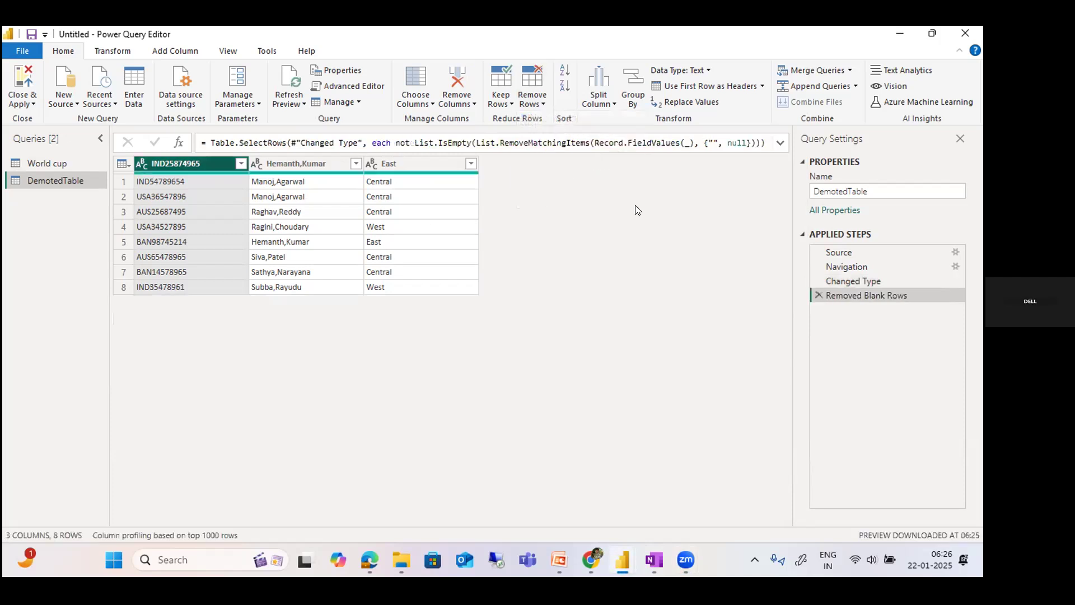
left_click(819, 294)
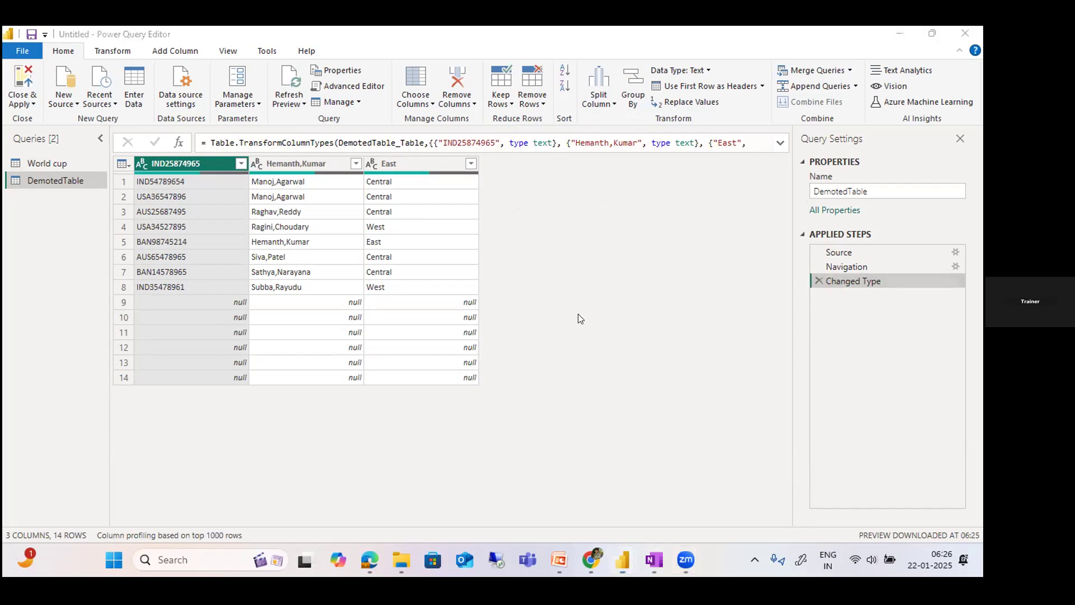
Remove the empty values from DemotedTable's first column using its column quality suggestion
left_click(607, 189)
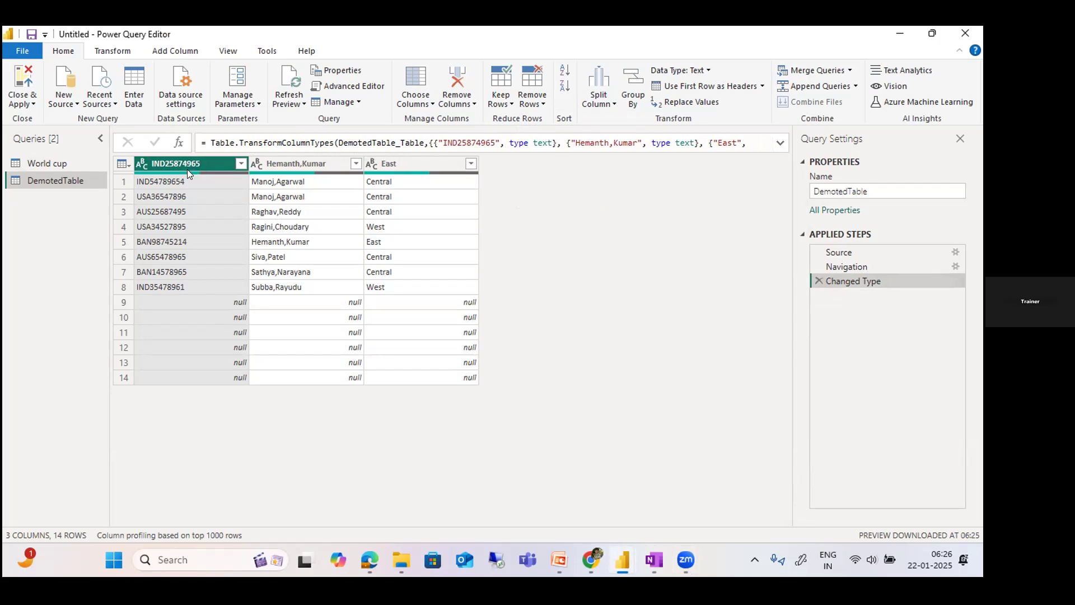
mouse_move(187, 171)
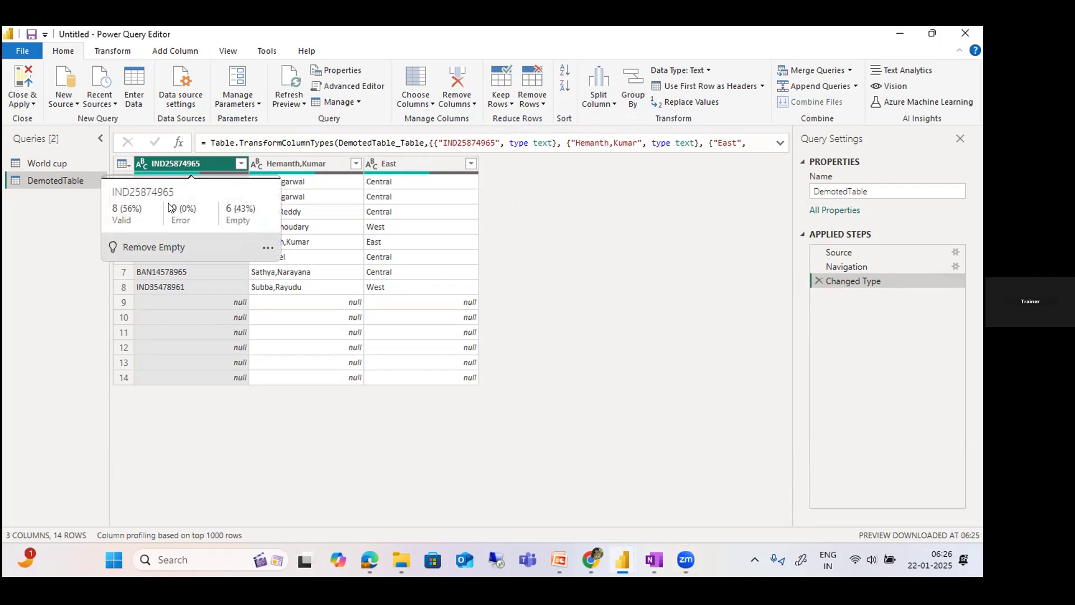
left_click(157, 246)
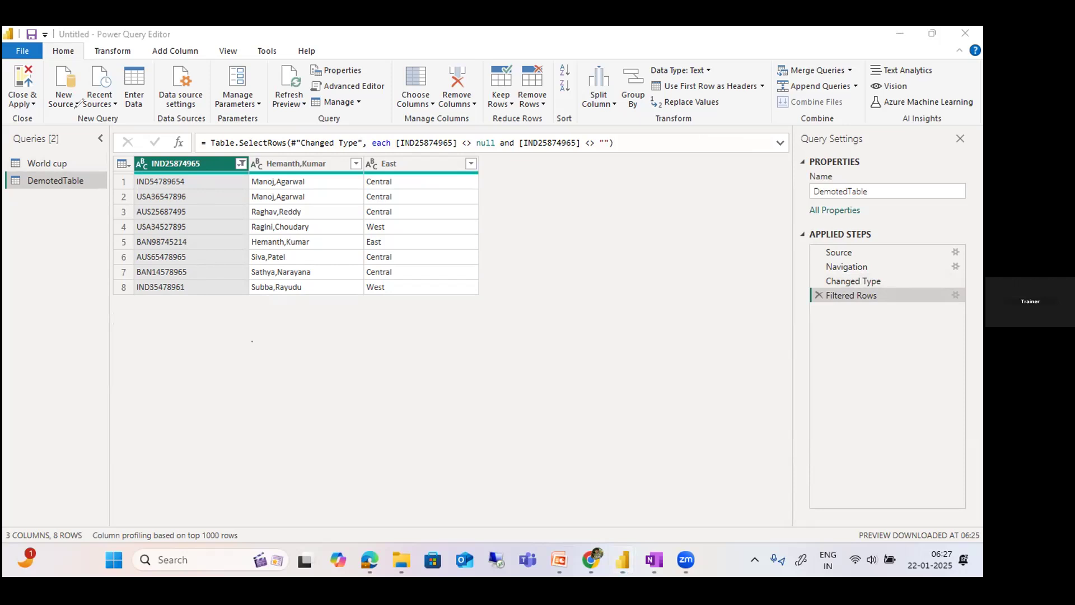
Annotate DemotedTable with the pen, marking the data rows, ticking row 6's values and circling the header row, and clear the marks
mouse_move(93, 194)
left_mouse_down()
mouse_move(116, 189)
mouse_move(104, 216)
left_mouse_up()
mouse_move(87, 233)
left_mouse_down()
mouse_move(105, 225)
mouse_move(86, 259)
mouse_move(338, 262)
mouse_move(358, 240)
mouse_move(203, 242)
mouse_move(99, 258)
left_mouse_up()
left_click_drag(192, 256, 219, 247)
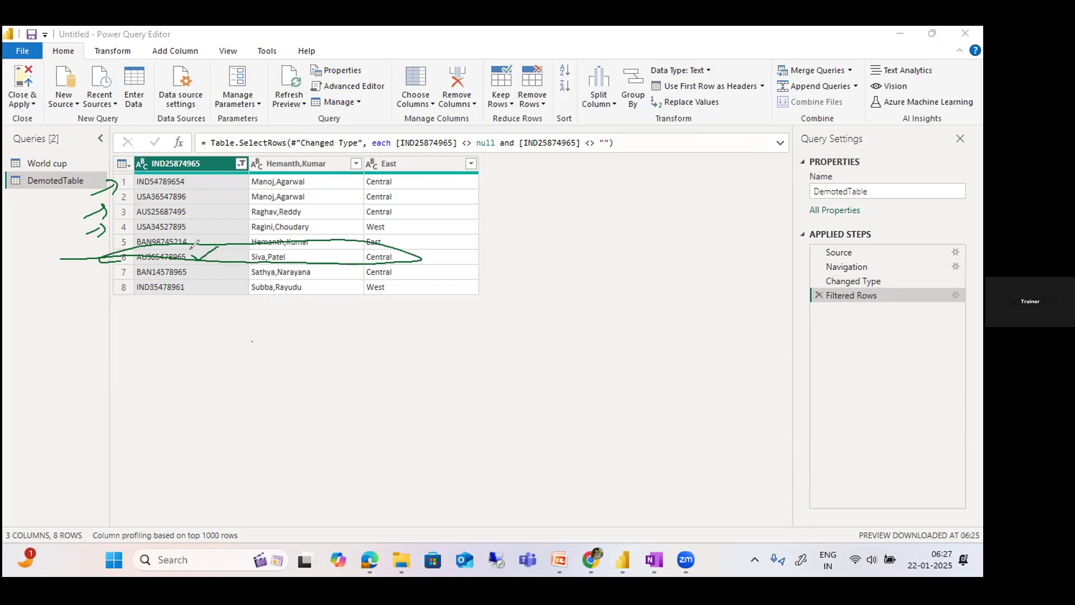
left_click_drag(298, 255, 320, 250)
mouse_move(390, 248)
left_mouse_down()
mouse_move(419, 257)
mouse_move(456, 247)
left_mouse_up()
mouse_move(179, 147)
left_mouse_down()
mouse_move(134, 165)
mouse_move(423, 190)
mouse_move(463, 169)
mouse_move(266, 142)
mouse_move(168, 144)
left_mouse_up()
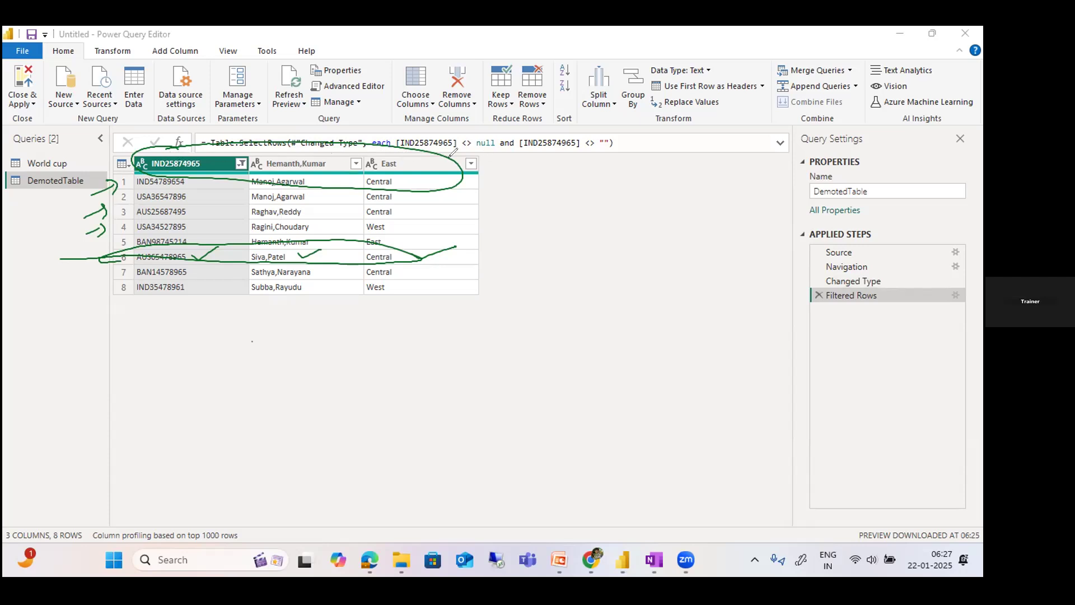
mouse_move(450, 163)
left_mouse_down()
mouse_move(498, 166)
mouse_move(479, 184)
mouse_move(492, 189)
left_mouse_up()
left_click(981, 306)
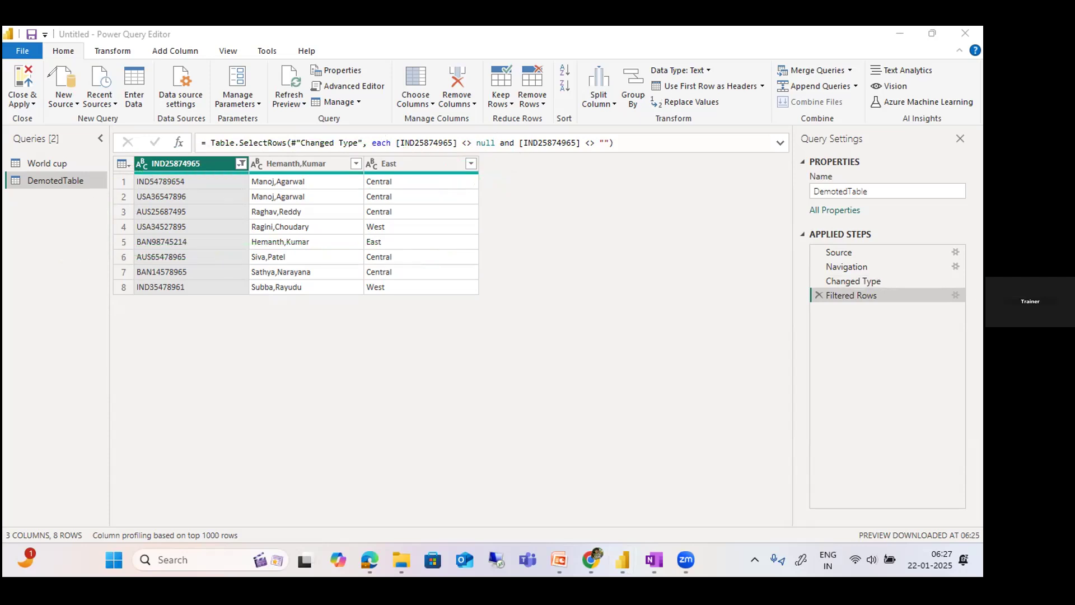
Demote DemotedTable's column headers to the first row
left_click(762, 87)
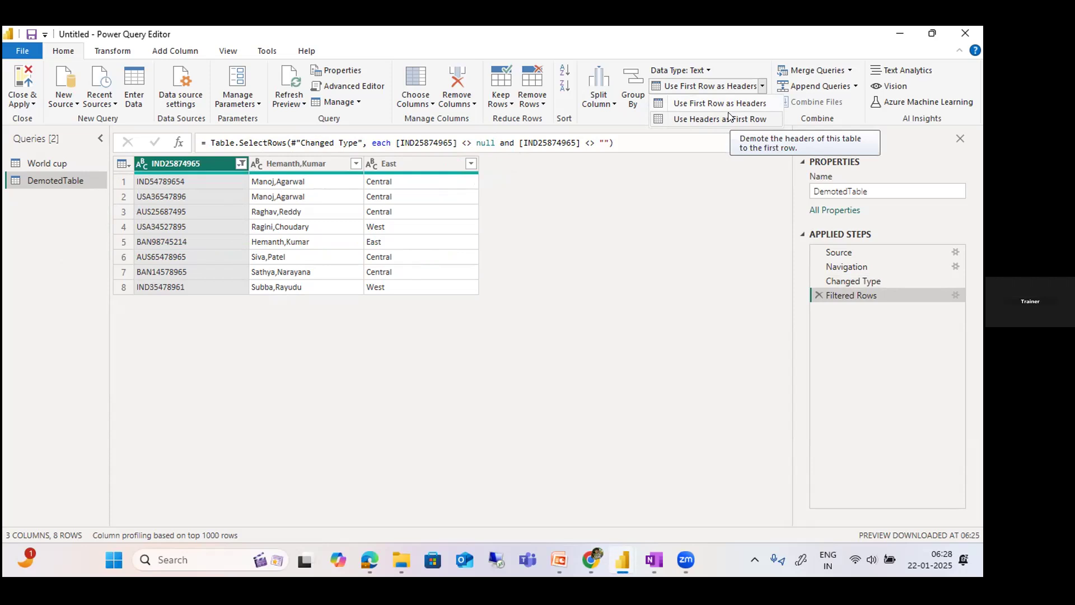
left_click(729, 118)
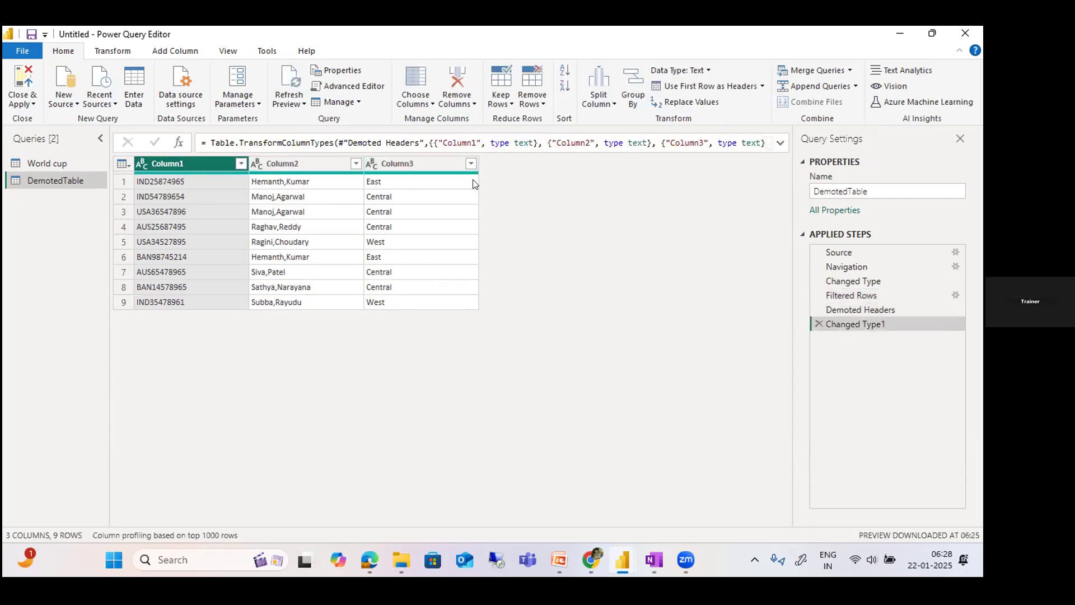
Rename Column1, Column2 and Column3 of DemotedTable as ID, Name and Location
left_click(181, 163)
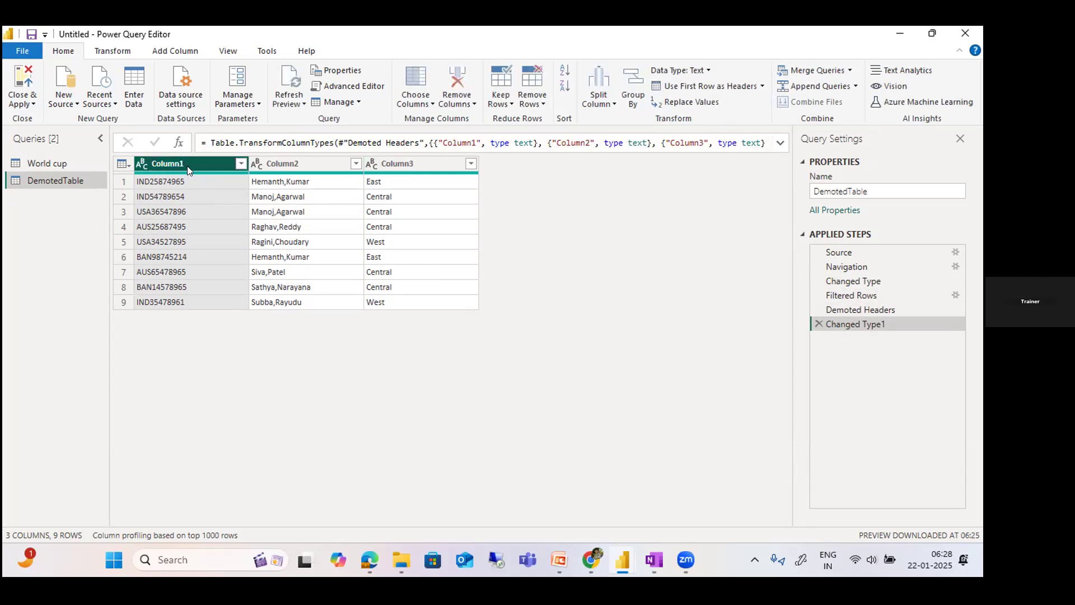
right_click(187, 166)
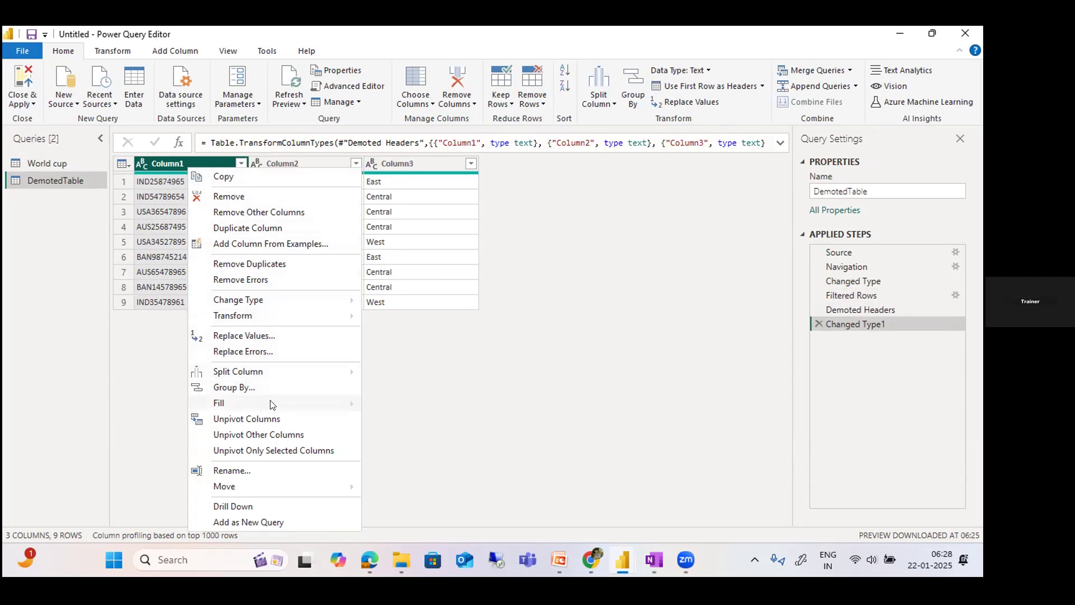
left_click(249, 470)
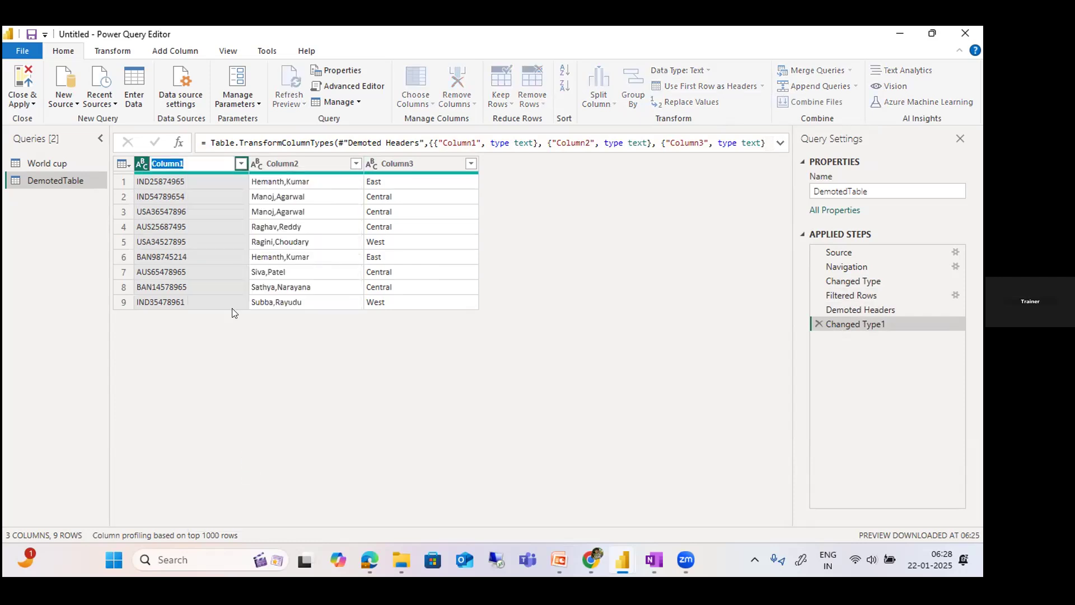
left_click(223, 363)
double_click(200, 163)
type("ID")
key("Return")
double_click(307, 163)
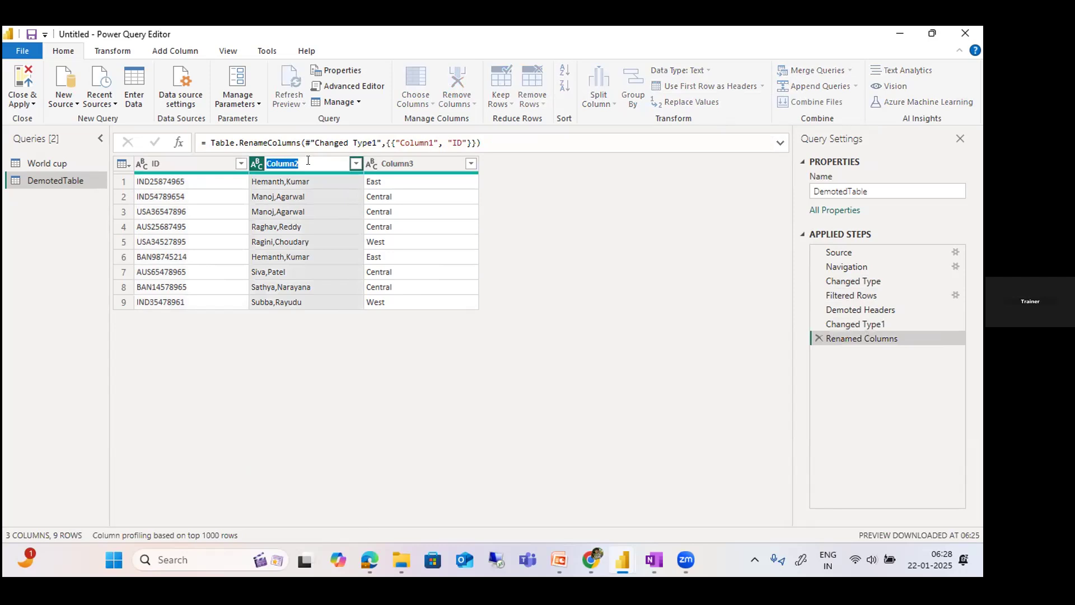
type("Name")
key("Return")
double_click(426, 155)
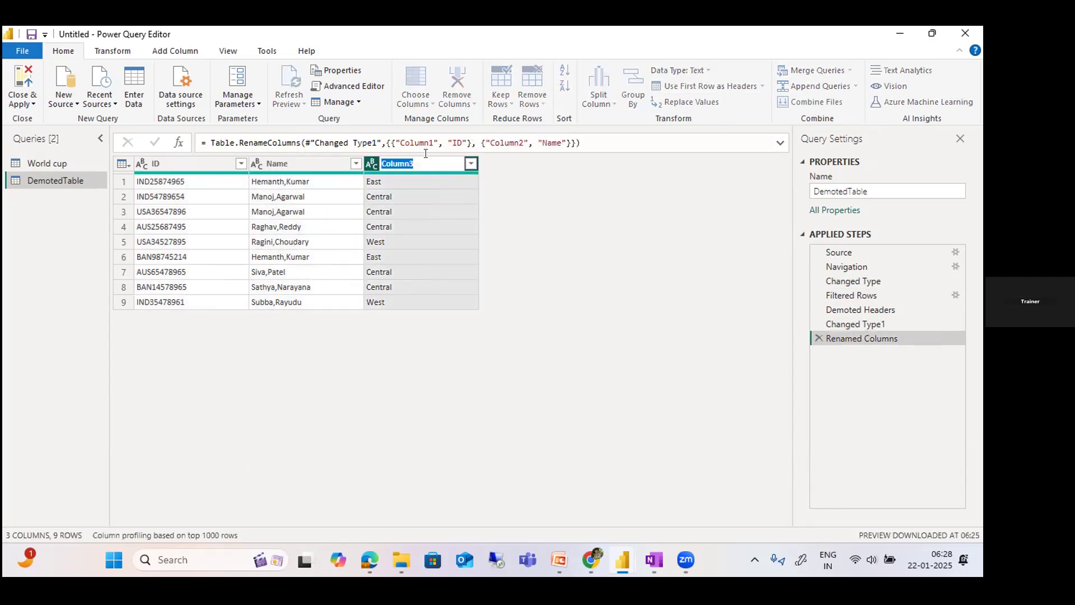
type("Region")
key("Return")
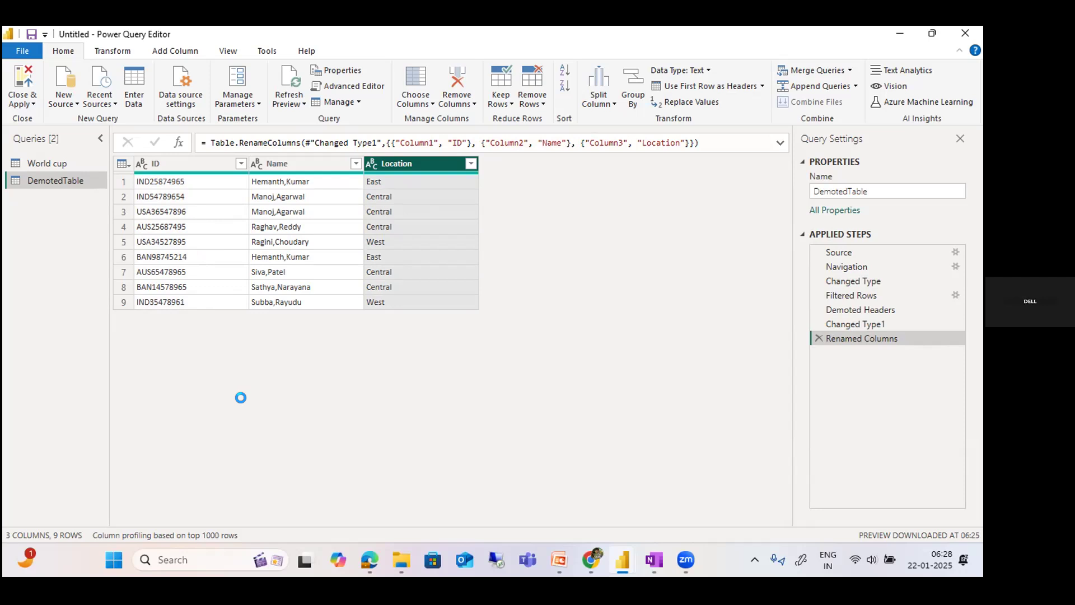
Switch to OneNote to review the promote and demote sketch on the Day 3 page, and return to Power Query Editor
key("alt+Tab")
key("alt+Tab")
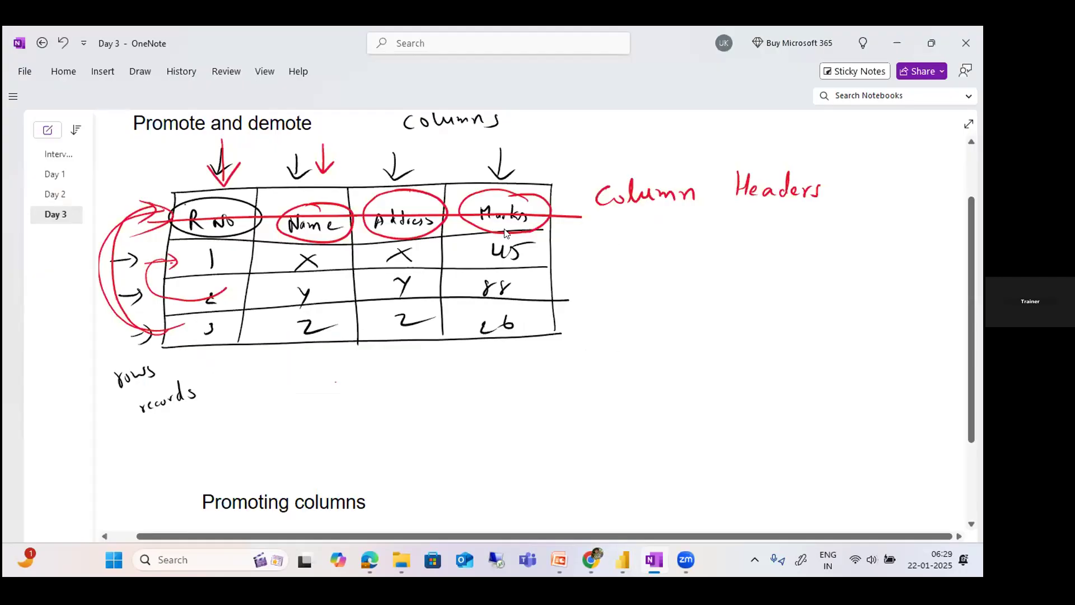
key("alt+Tab")
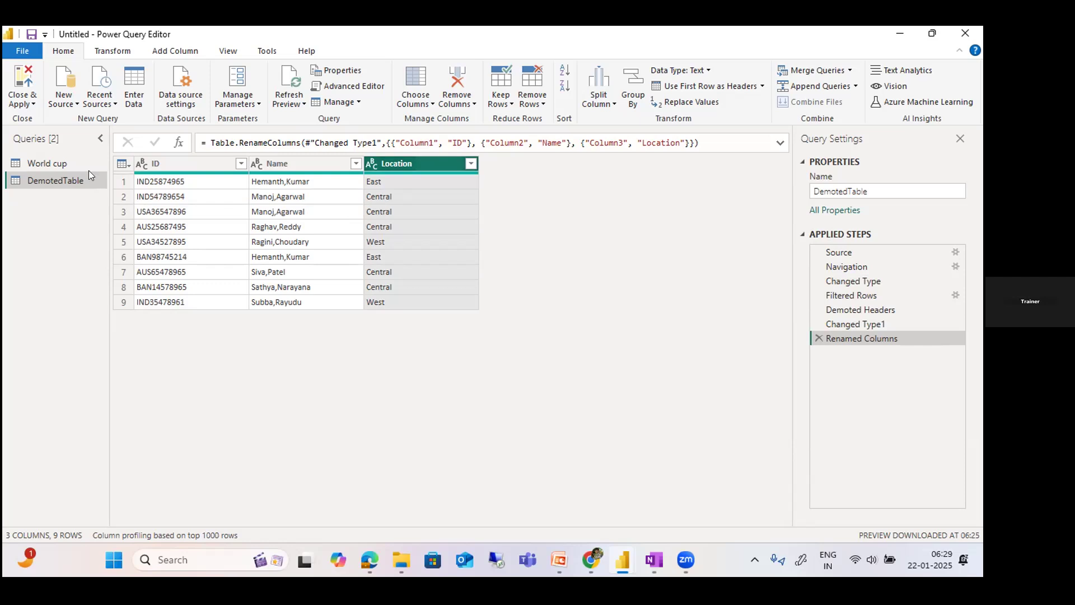
Open the World cup query and view the available options for choosing and removing columns
left_click(64, 163)
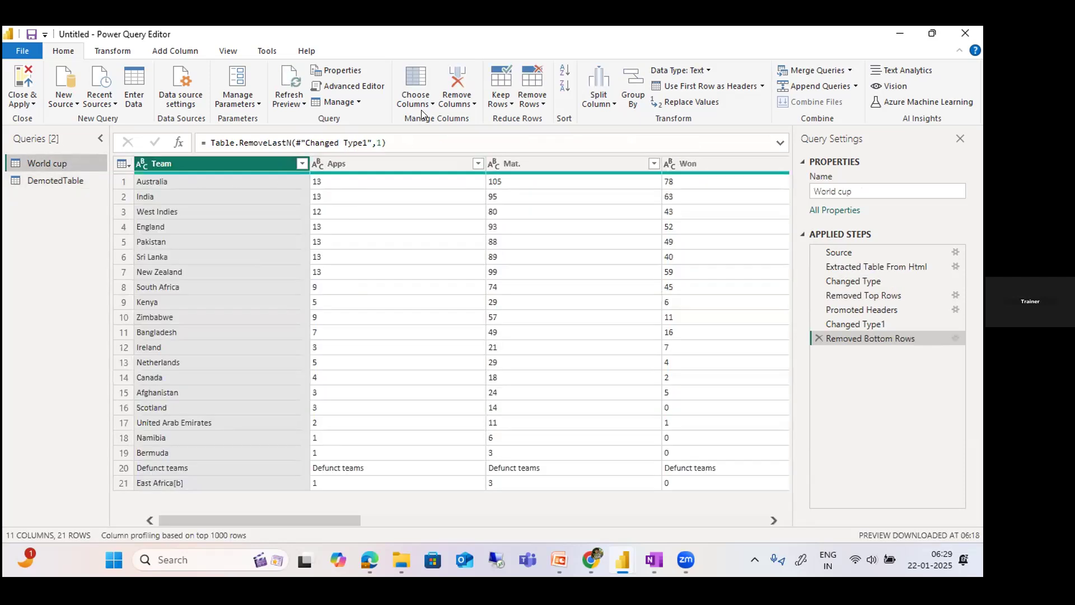
left_click(423, 101)
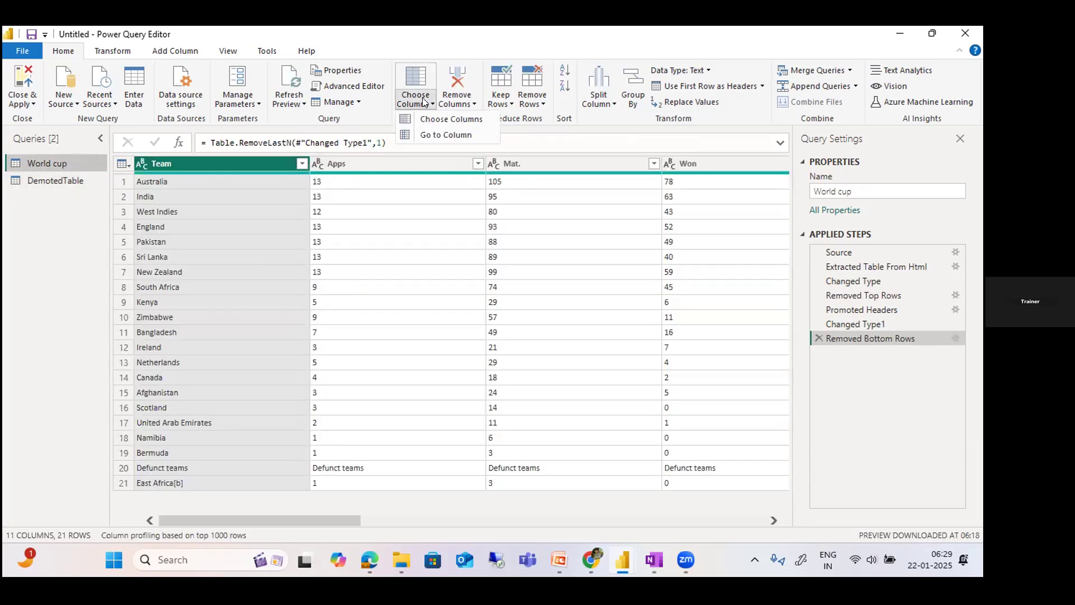
left_click(454, 101)
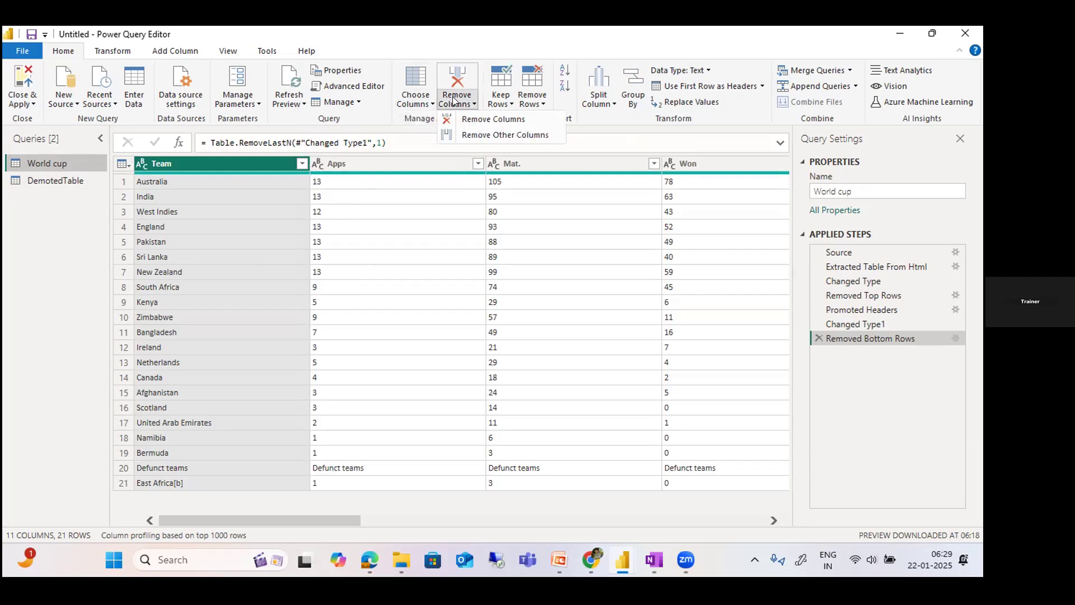
left_click(461, 531)
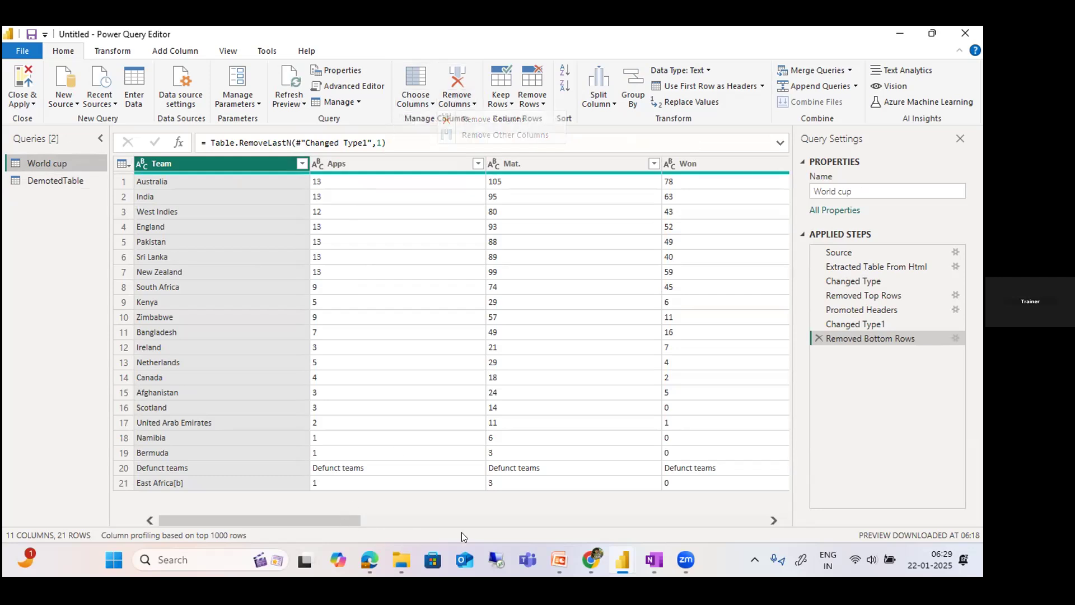
Remove Column11 and Column10 one after the other from the World cup table, and delete the Removed Columns step
left_click(484, 525)
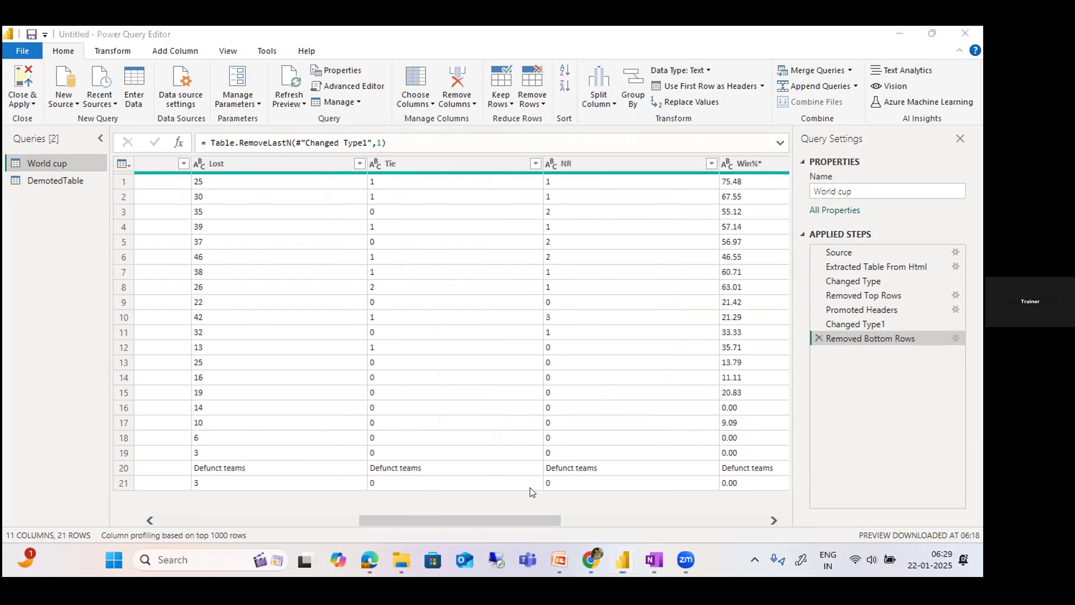
left_click_drag(477, 520, 696, 526)
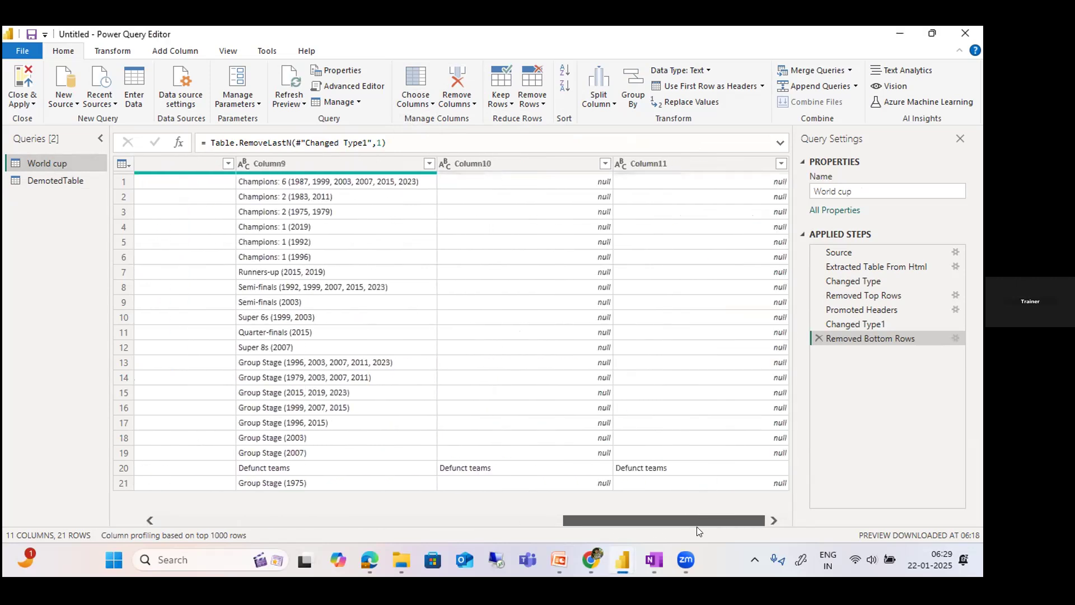
left_click(521, 166)
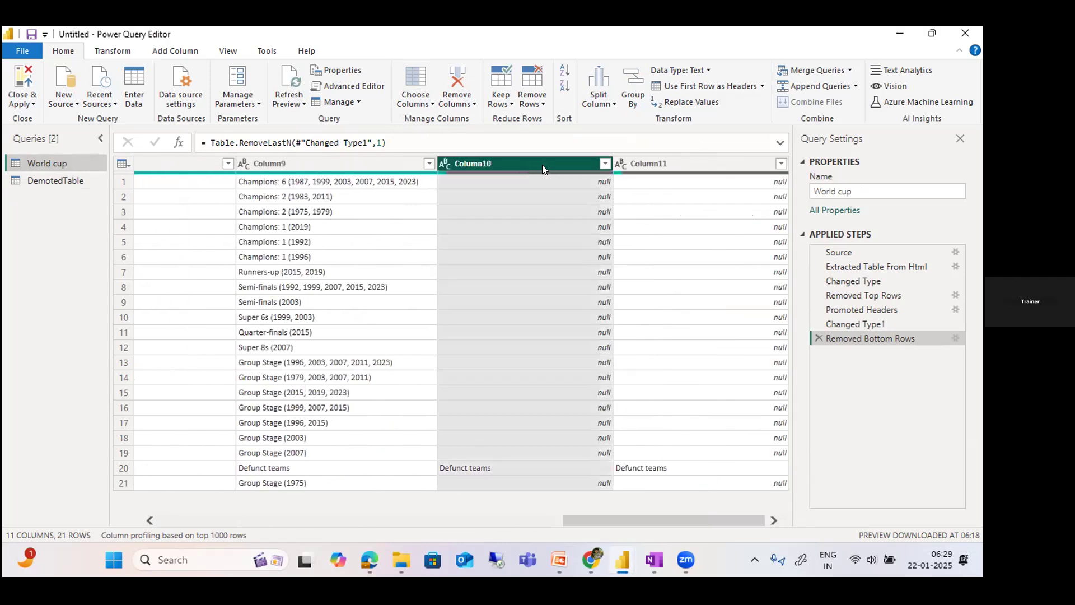
left_click(664, 166)
left_click(530, 163)
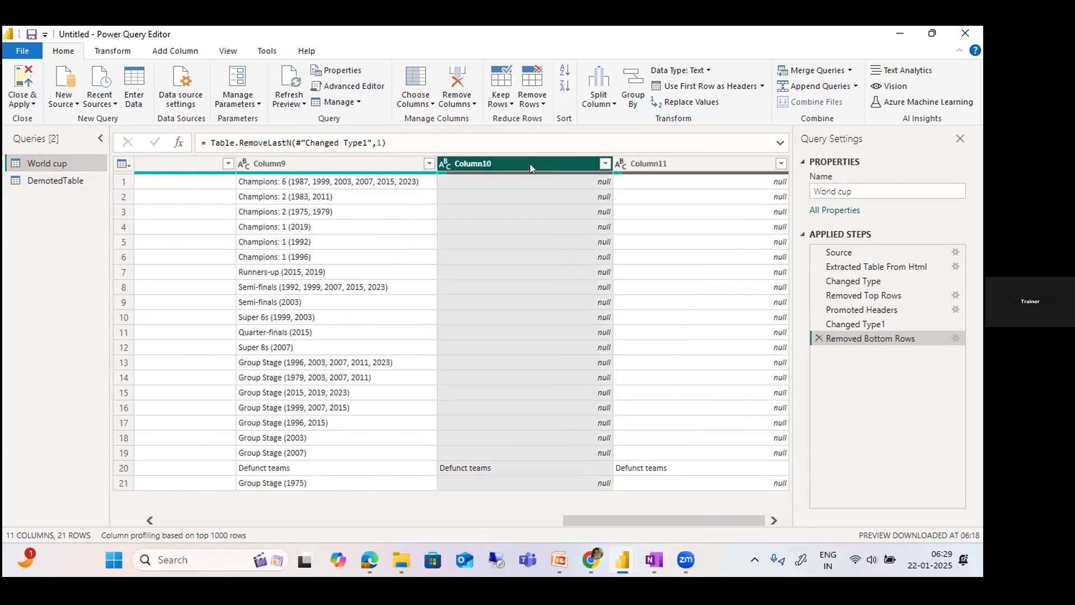
left_click(673, 165)
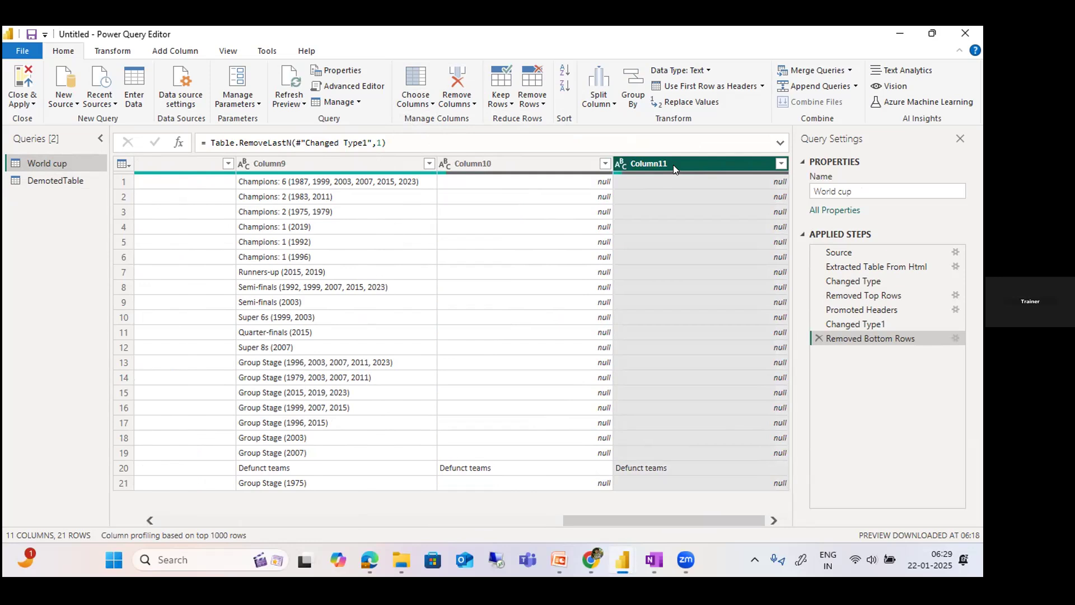
left_click(444, 101)
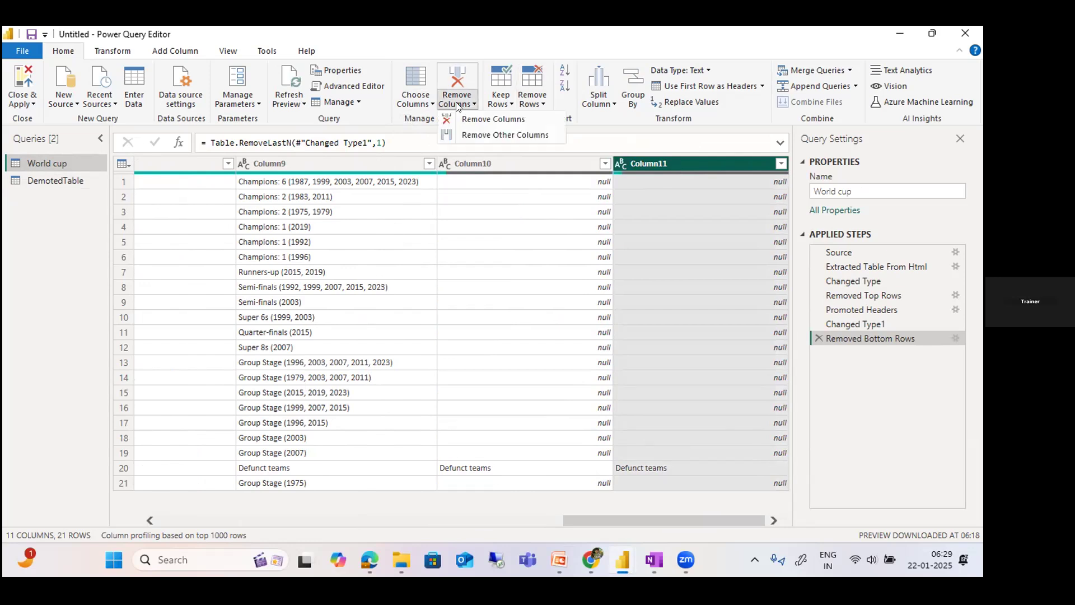
left_click(482, 118)
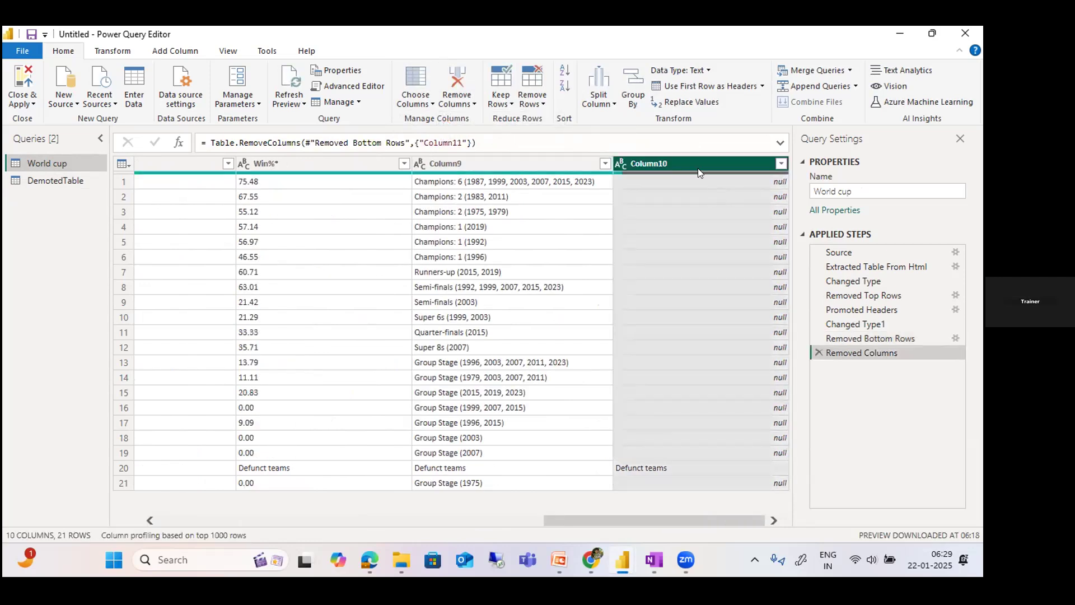
left_click(465, 104)
left_click(482, 119)
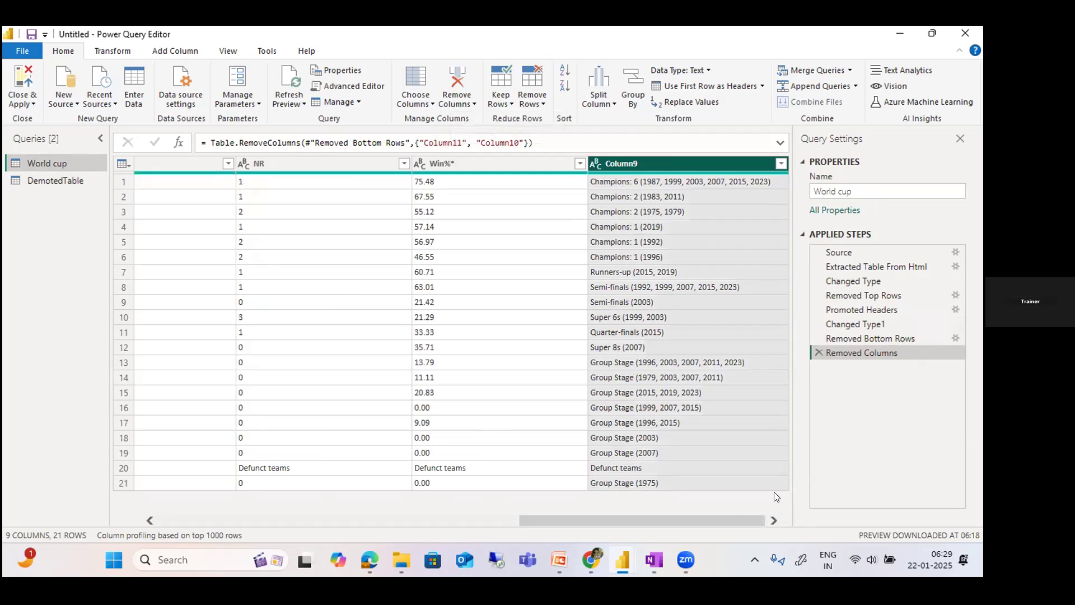
left_click(813, 351)
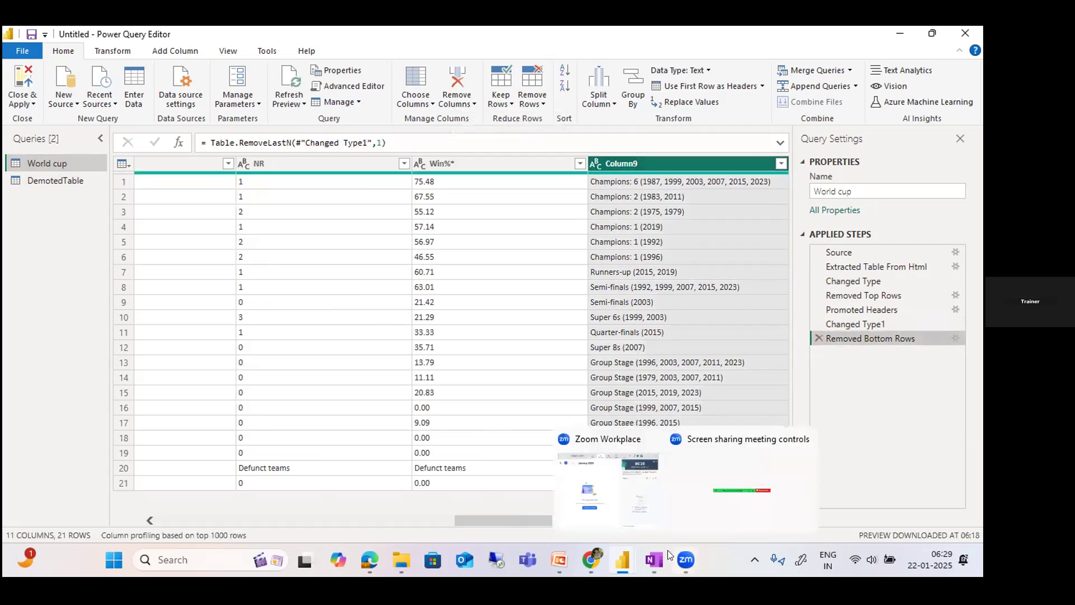
Remove Column9, Column10 and Column11 together in a single operation, and delete the Removed Columns step
left_click_drag(506, 519, 688, 528)
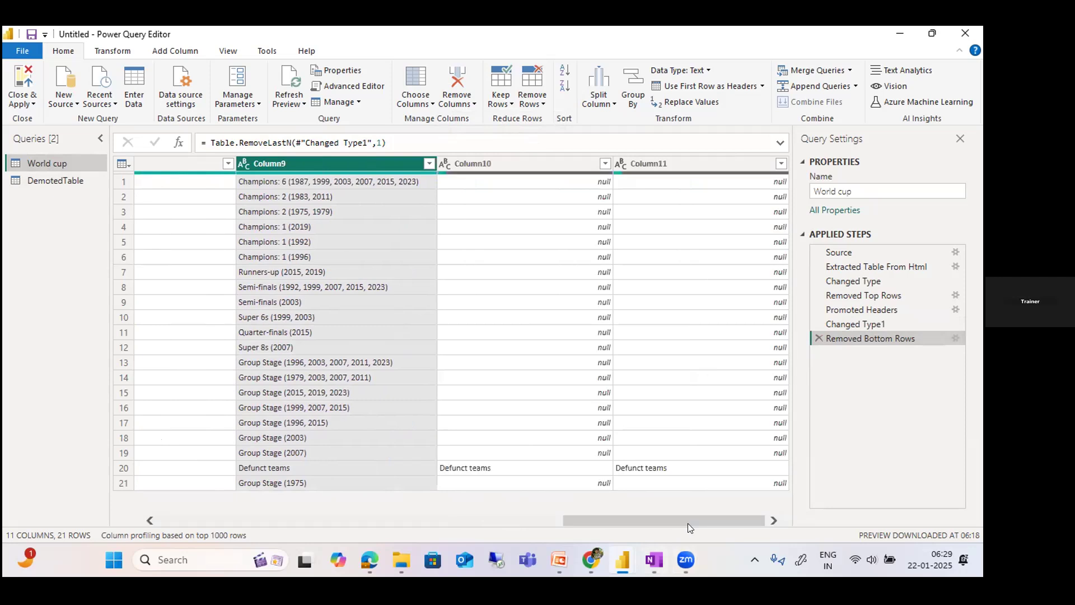
left_click(703, 167)
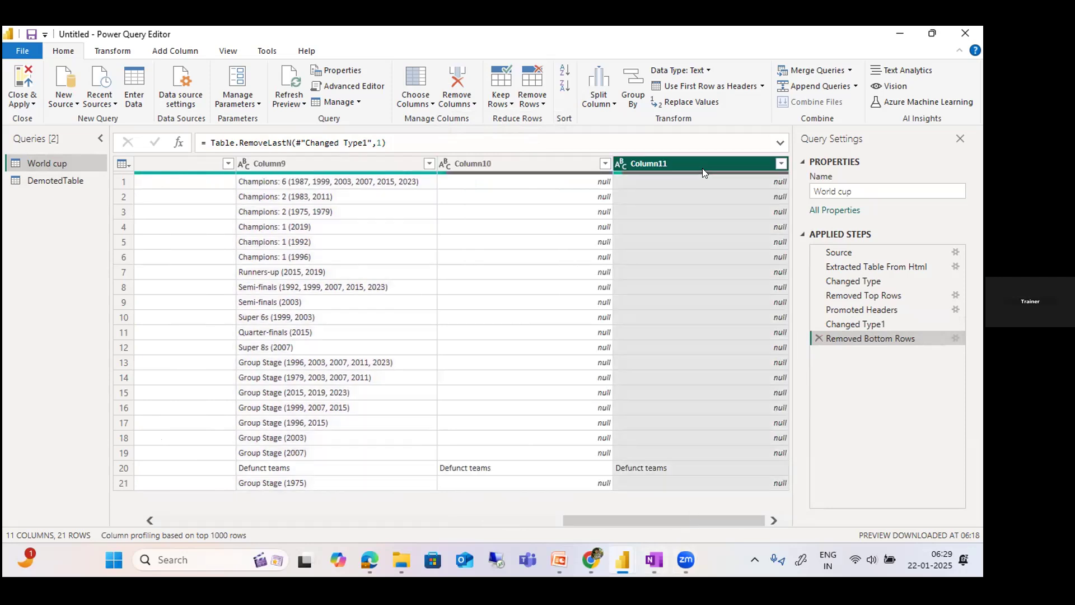
left_click(491, 163)
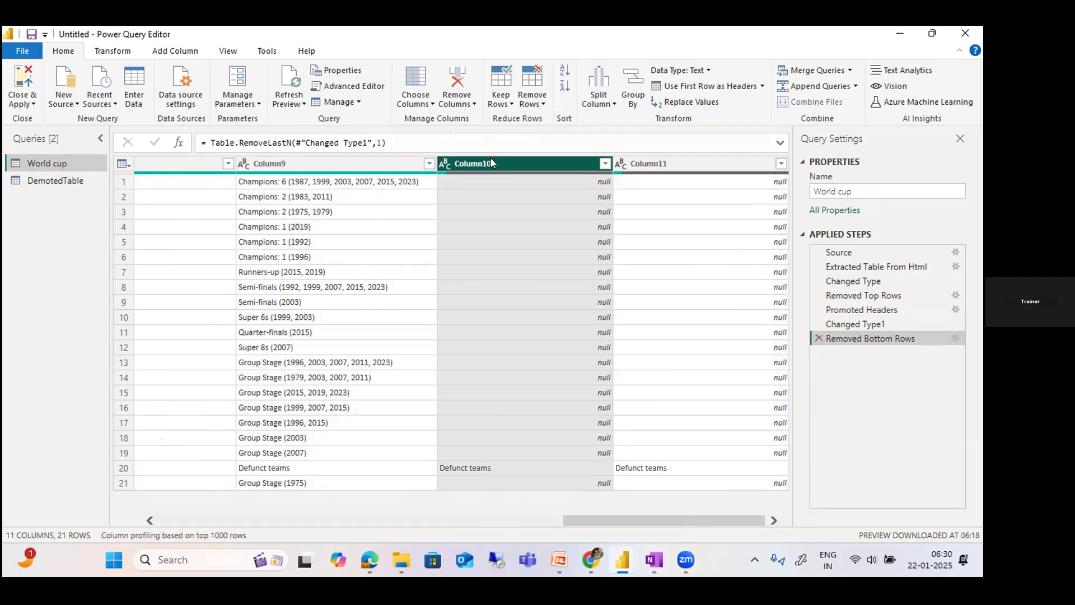
left_click(668, 166, "ctrl")
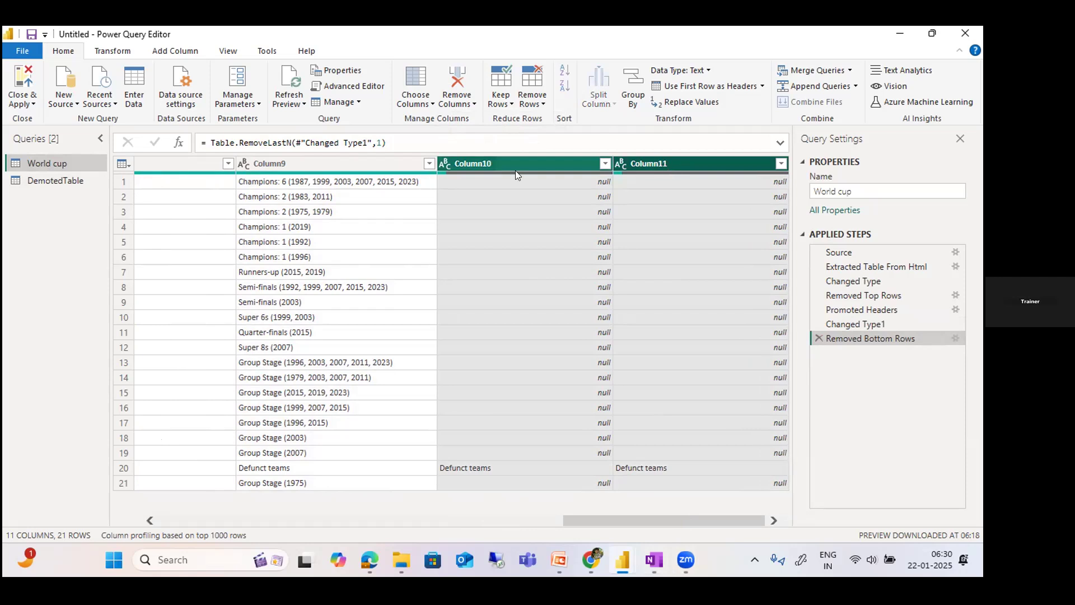
left_click(383, 164, "ctrl")
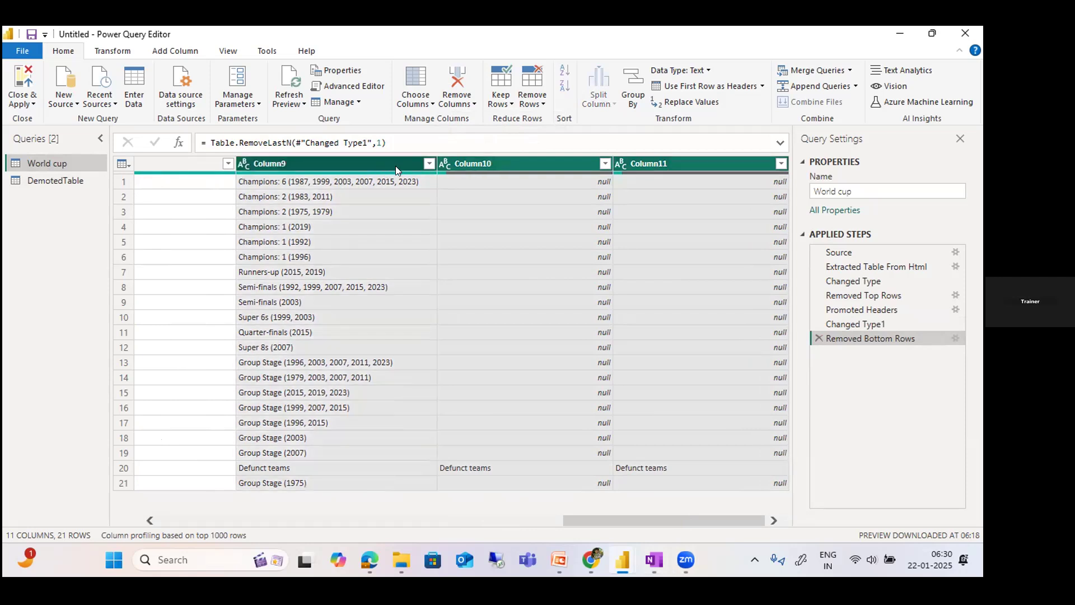
left_click(456, 102)
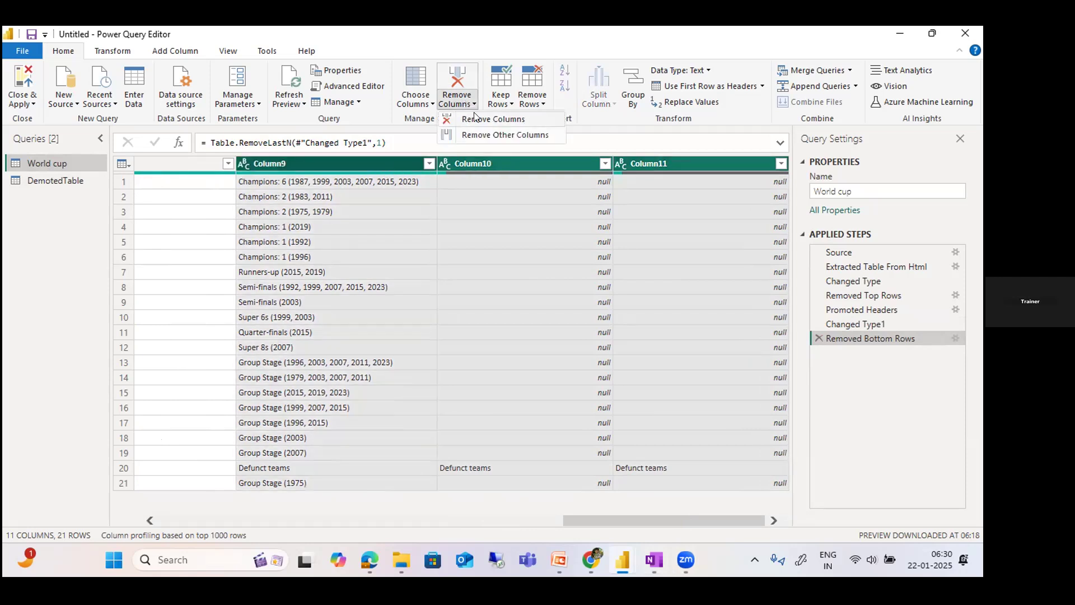
left_click(474, 117)
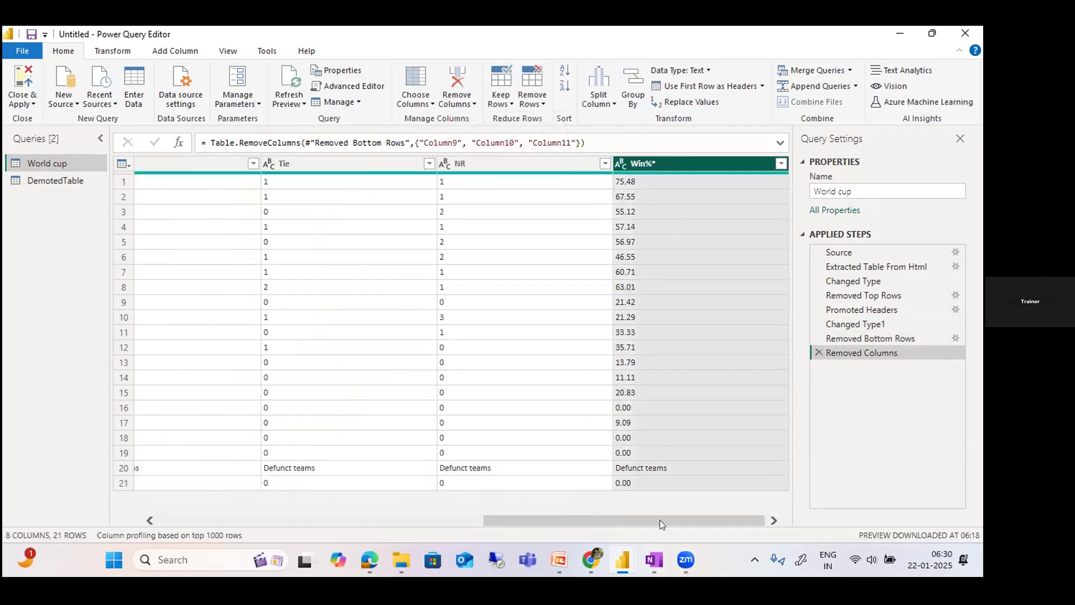
left_click_drag(659, 519, 590, 519)
left_click(818, 352)
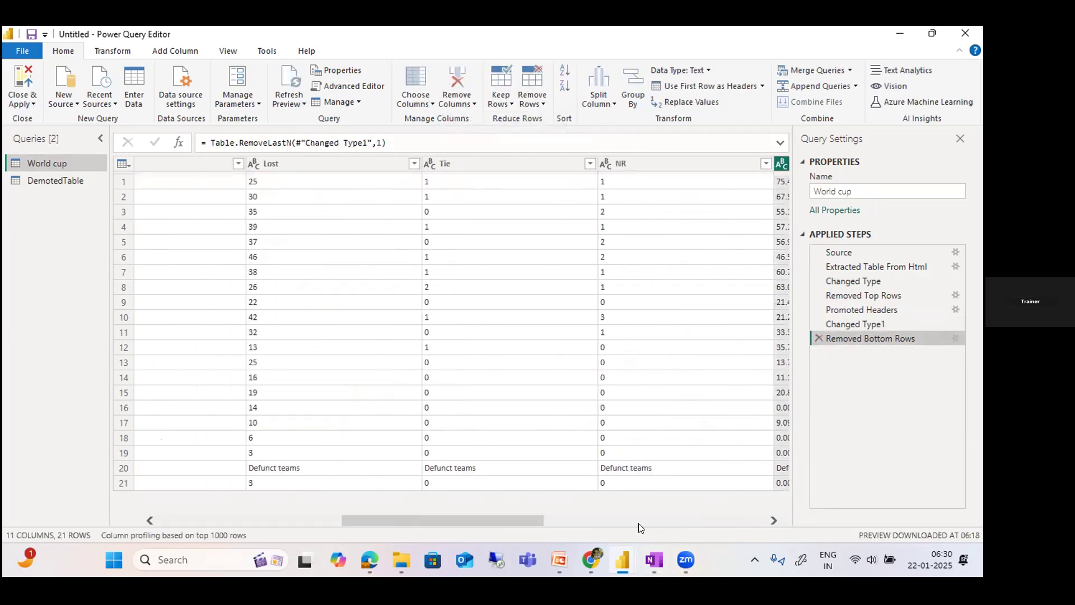
Remove only Column11 from the World cup table, and delete the Removed Columns step
left_click_drag(590, 523, 660, 515)
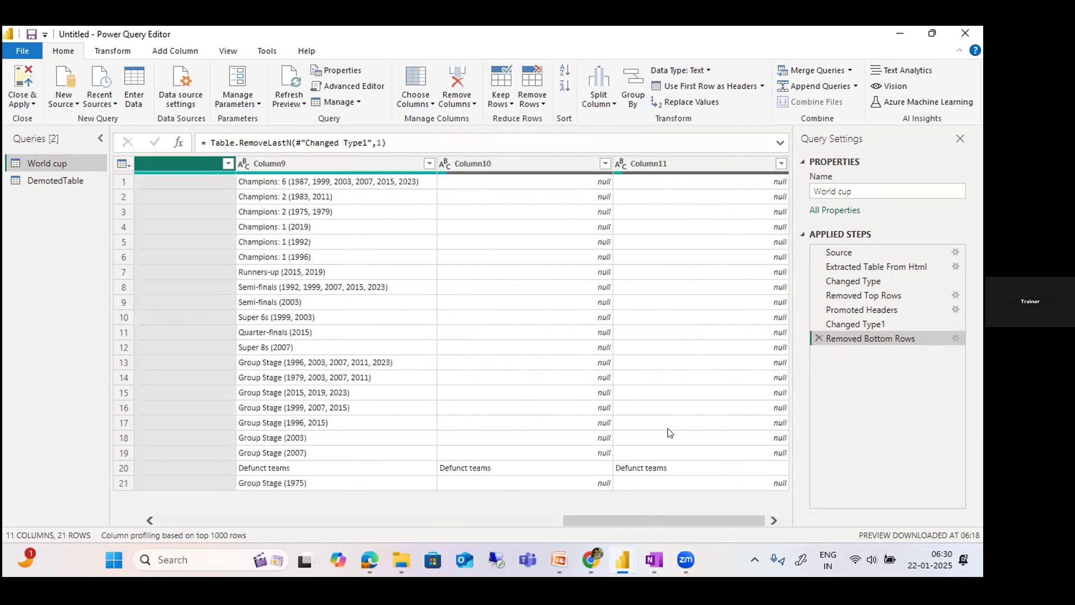
left_click(665, 163)
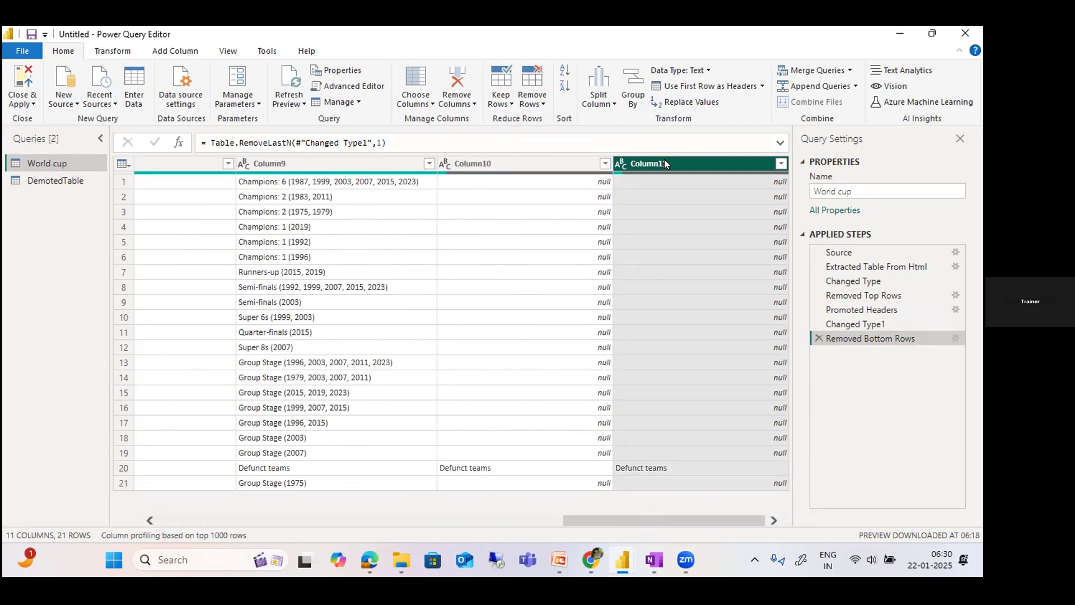
left_click(457, 103)
left_click(526, 118)
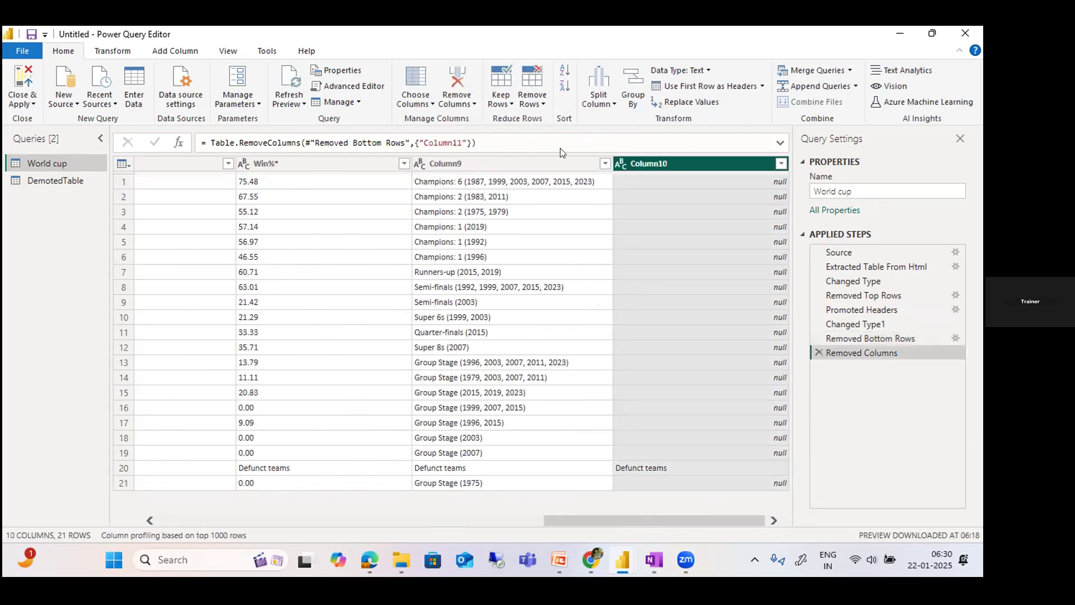
left_click(819, 352)
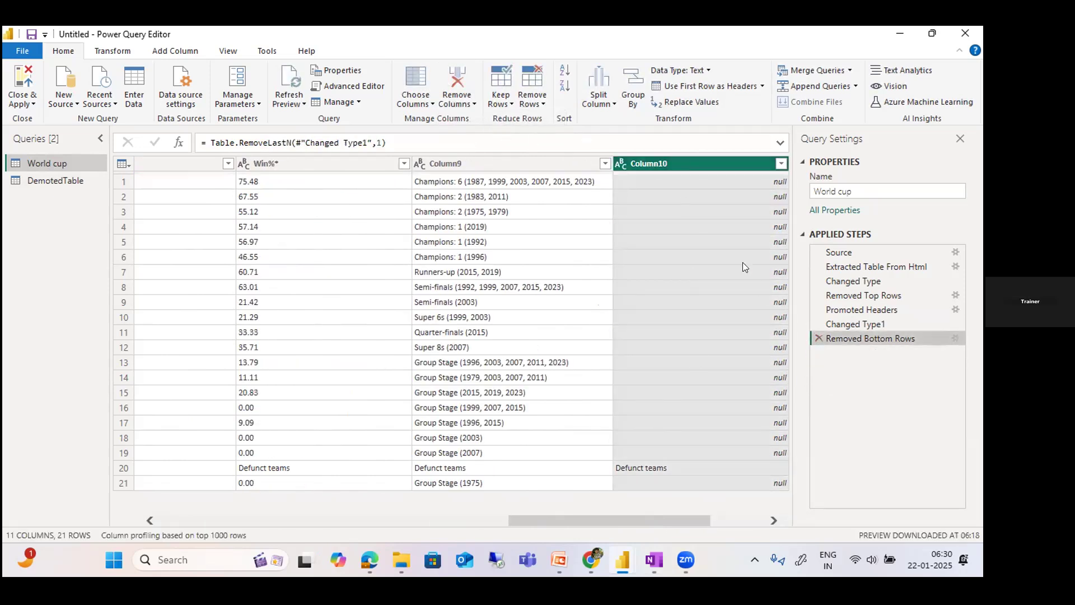
Remove the Win%*, Column9, Column10 and Column11 columns together, and delete the Removed Columns step
left_click(730, 520)
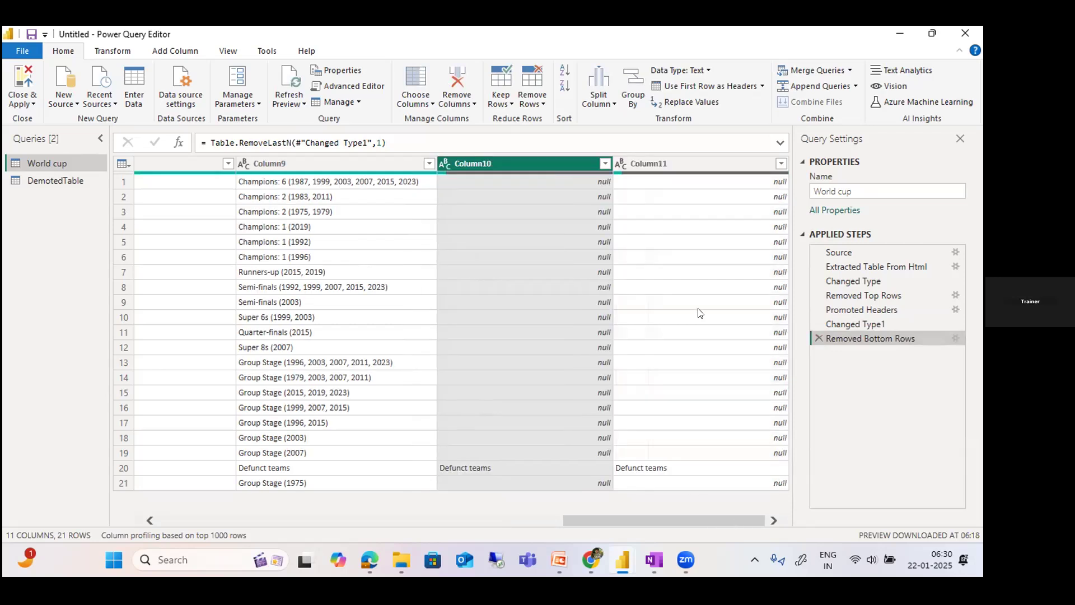
left_click(691, 166, "ctrl")
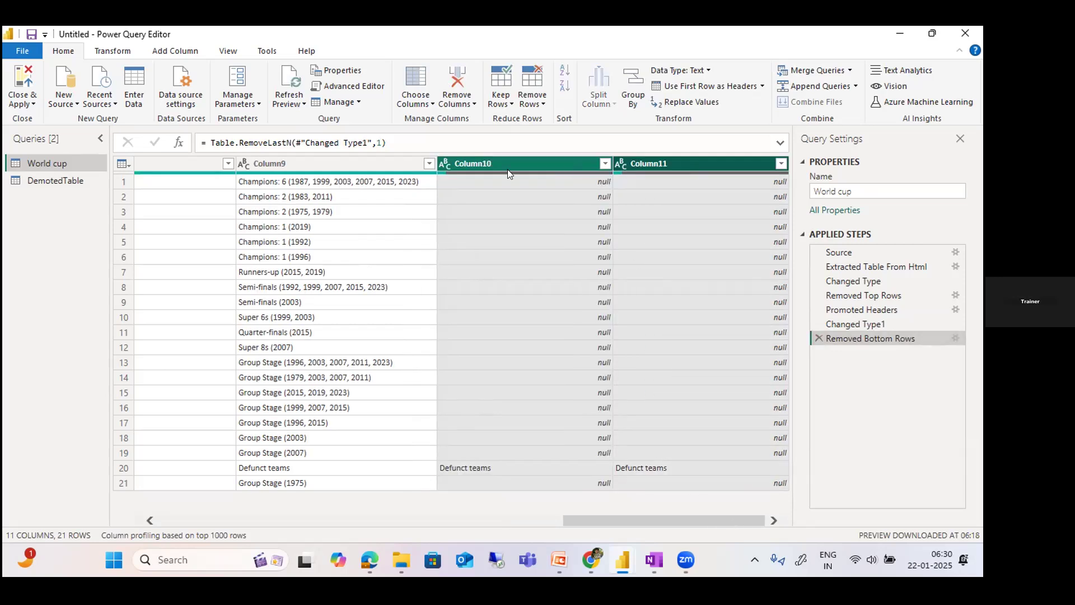
left_click(374, 166, "ctrl")
left_click(191, 165, "ctrl")
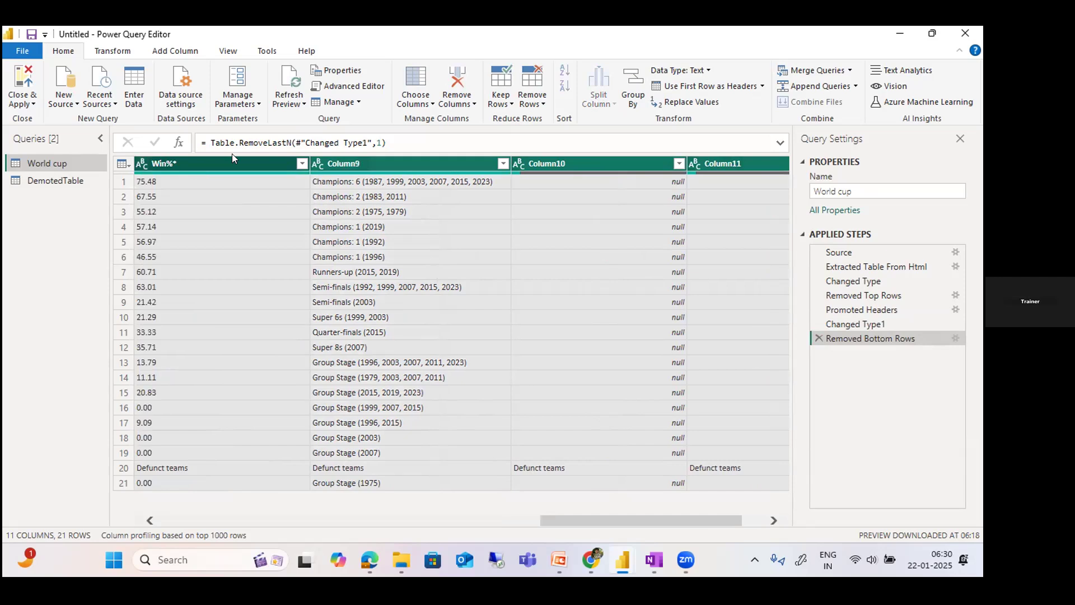
right_click(234, 161)
left_click(233, 159)
left_click(362, 166, "ctrl")
left_click(554, 168, "ctrl")
left_click(717, 161, "ctrl")
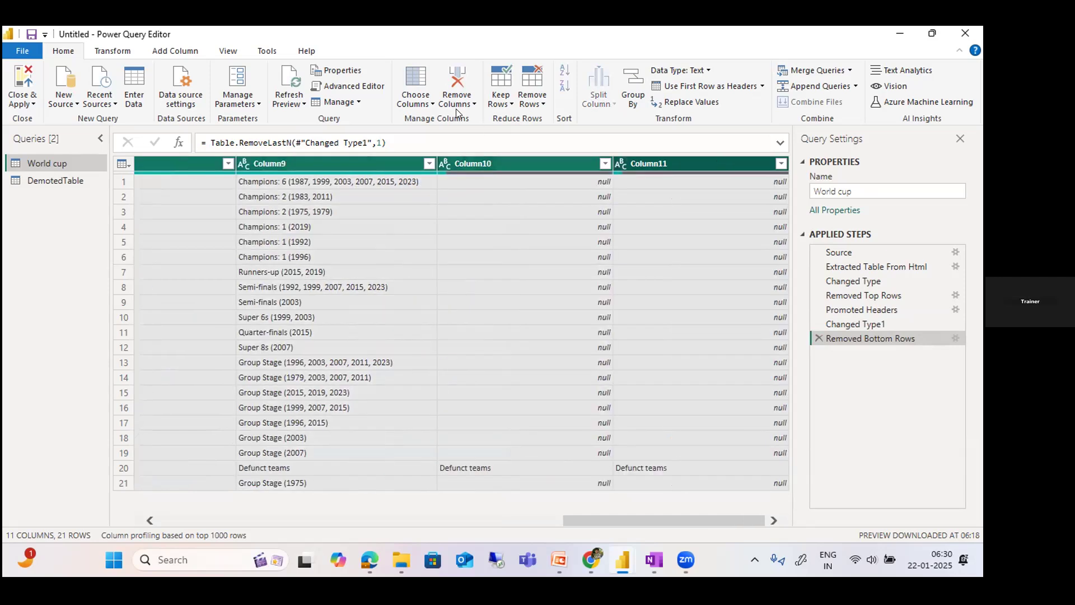
left_click(456, 107)
left_click(485, 119)
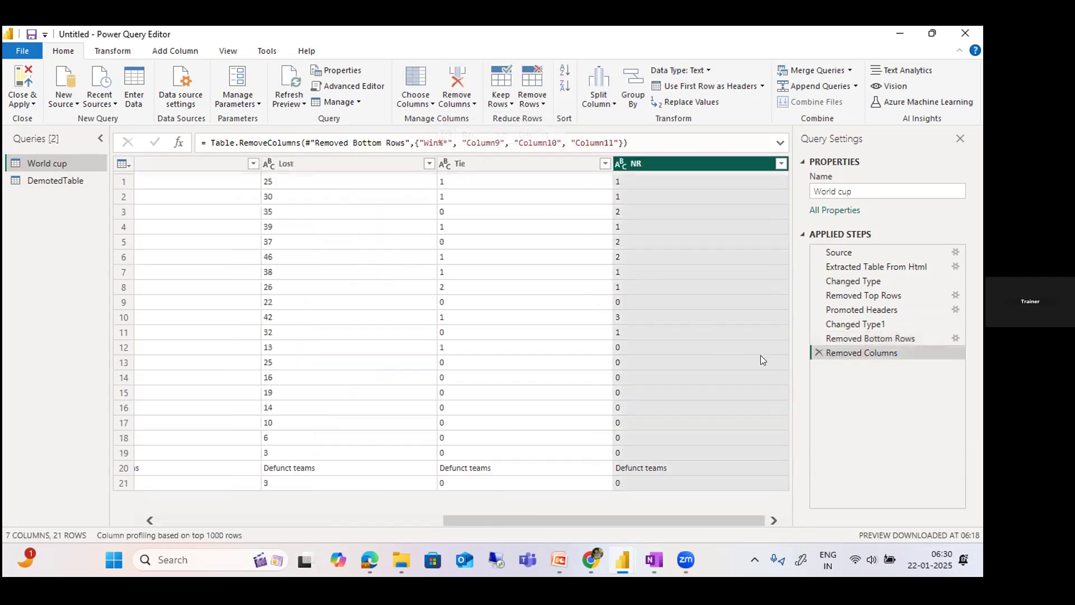
left_click(819, 352)
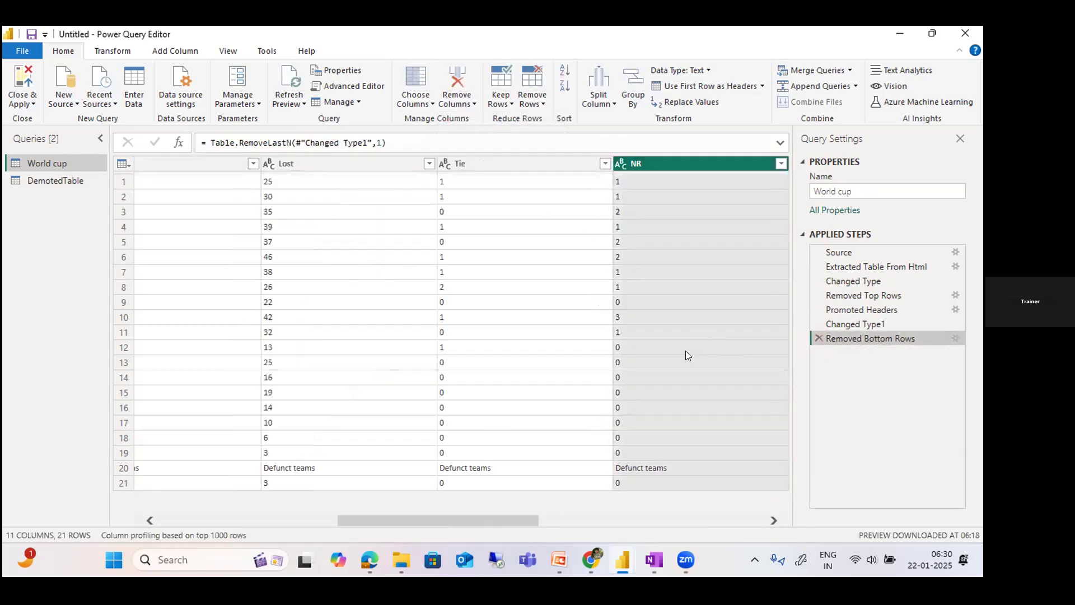
Select Column11, Column10 and Column9 as a group, remove them, and delete the Removed Columns step from the query
left_click(558, 520)
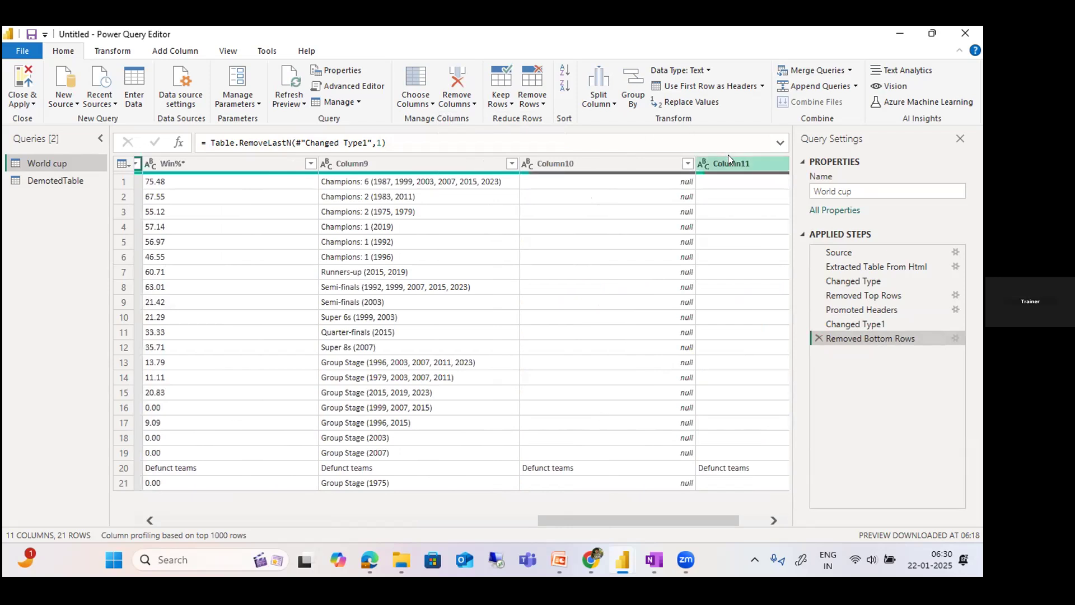
left_click(728, 157)
left_click(560, 157, "ctrl")
left_click(389, 163, "ctrl")
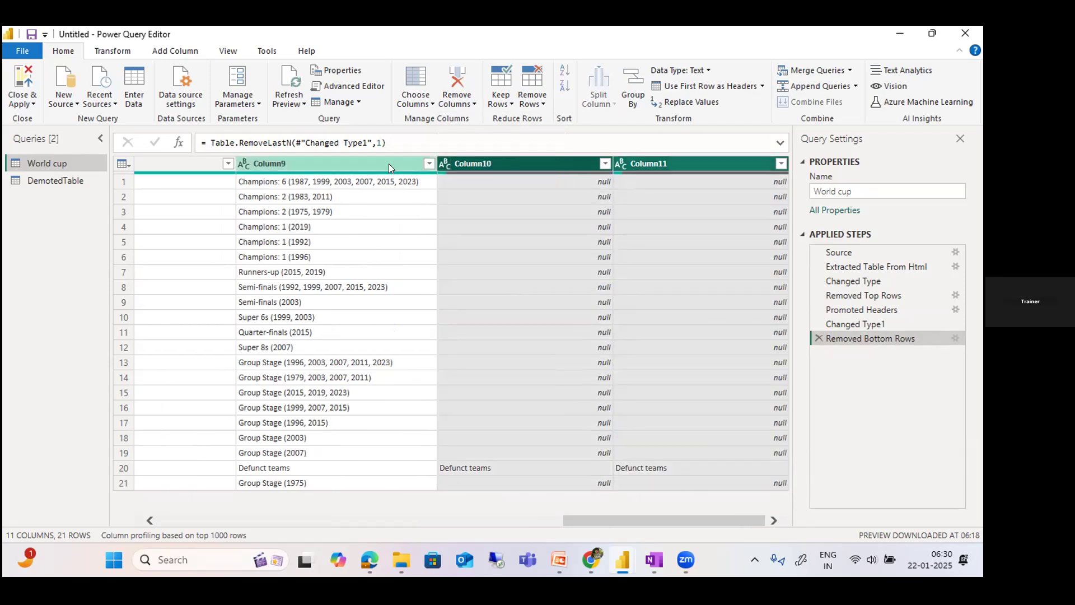
right_click(389, 164)
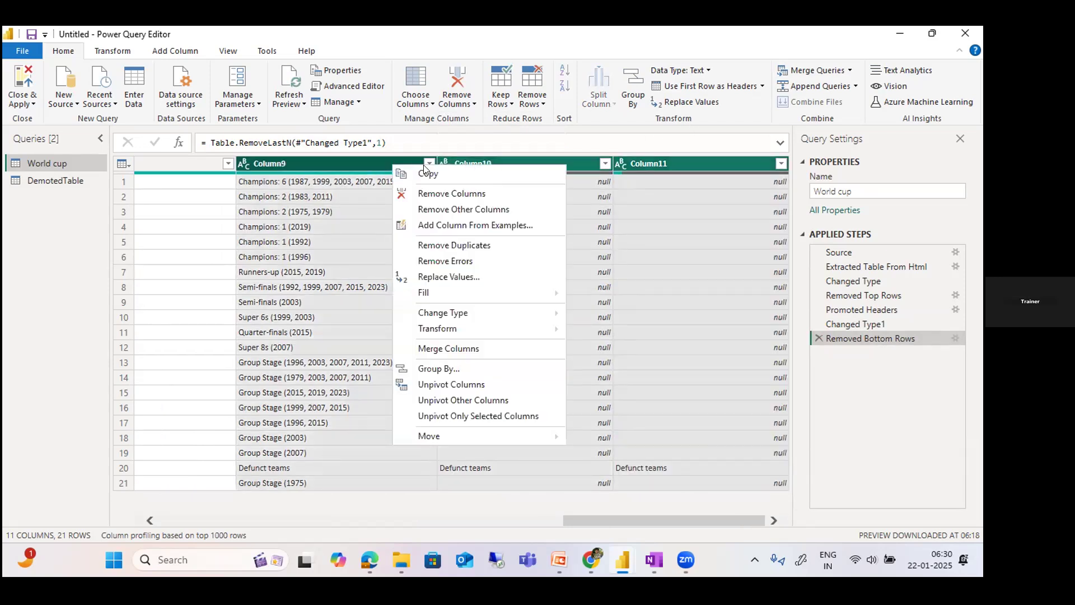
left_click(474, 193)
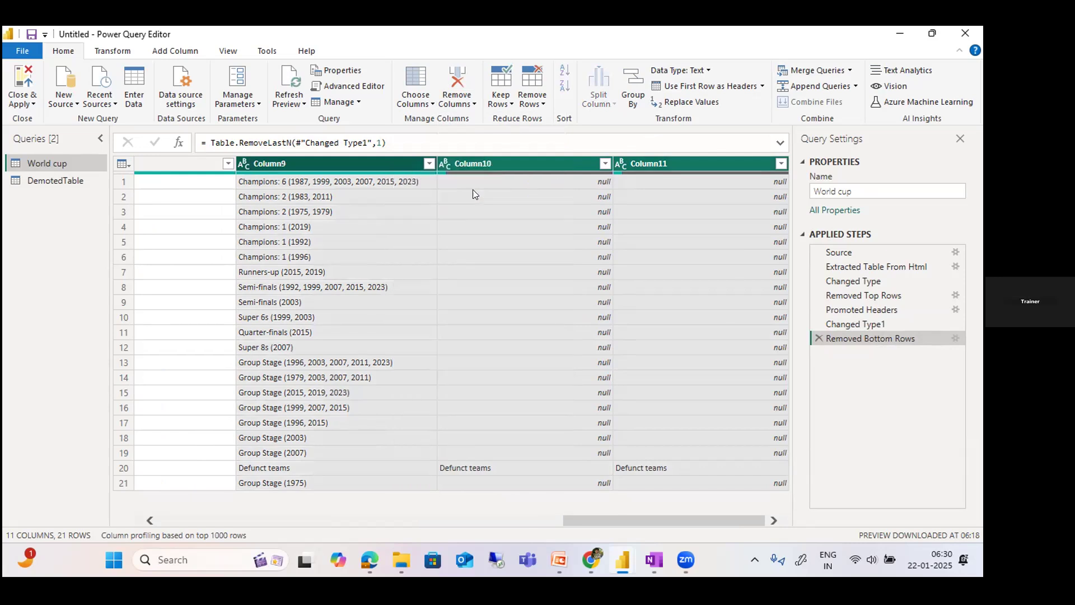
mouse_move(664, 519)
left_mouse_down()
mouse_move(316, 520)
mouse_move(672, 519)
left_mouse_up()
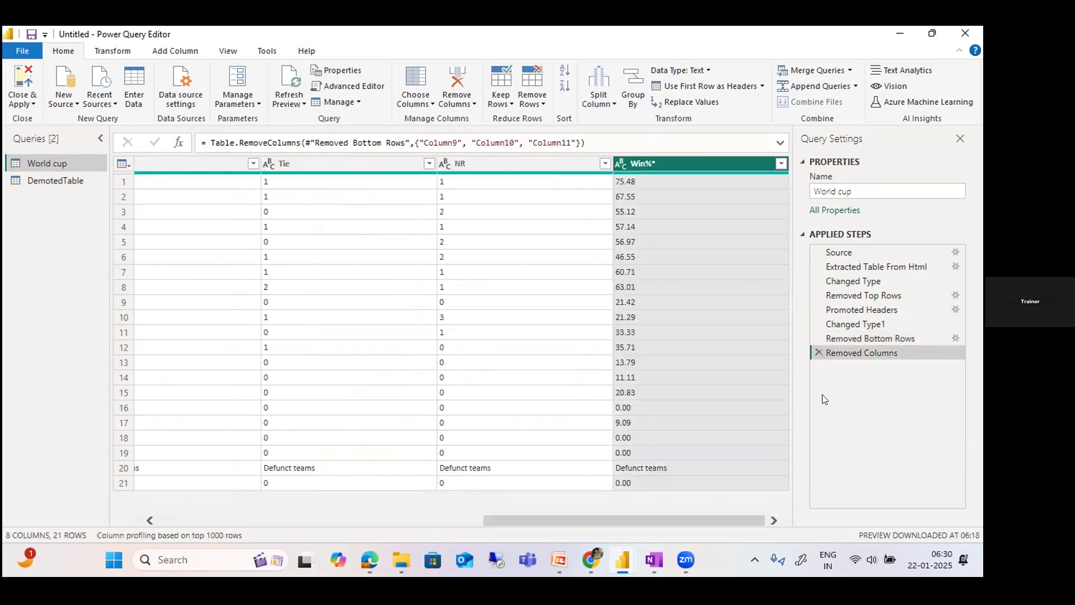
left_click(818, 352)
Keep only the Mat., Team and Apps columns by removing the other columns, and delete the Removed Other Columns step
left_click_drag(581, 521, 751, 529)
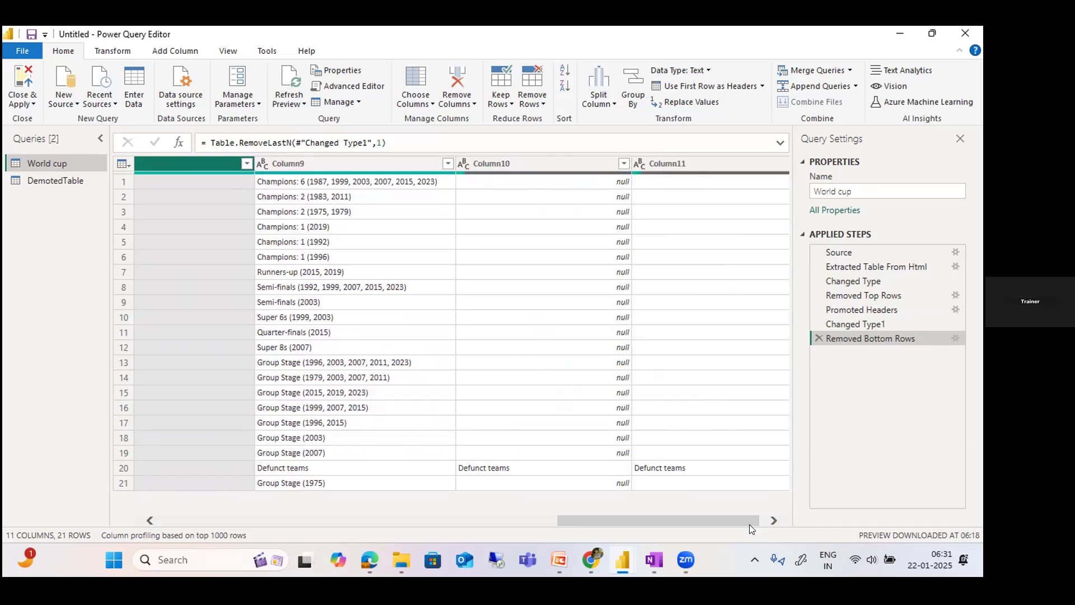
left_click_drag(749, 523, 224, 537)
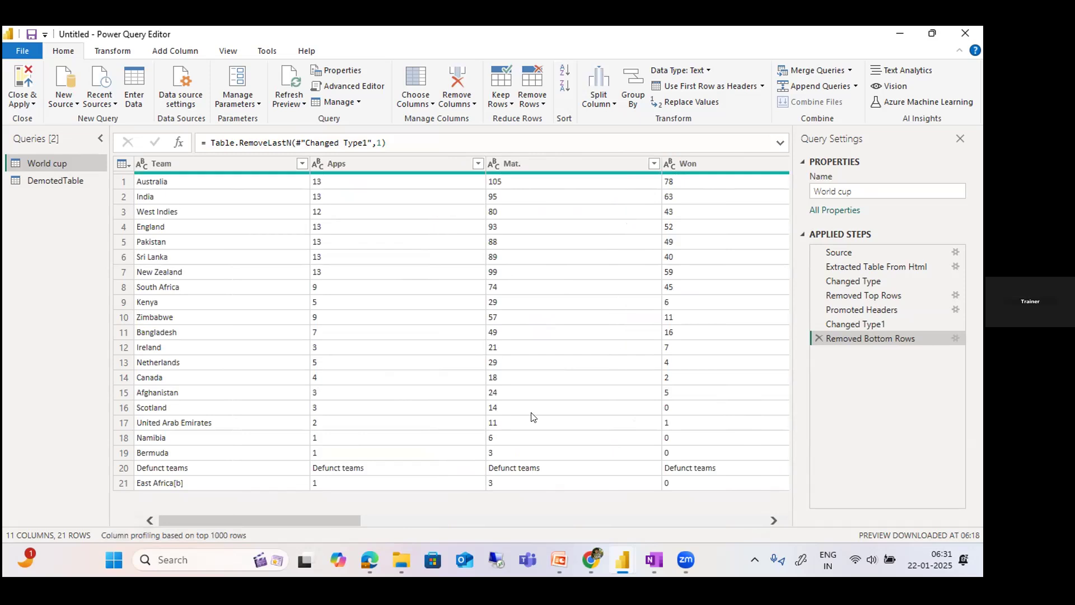
left_click(469, 332)
left_click(232, 165)
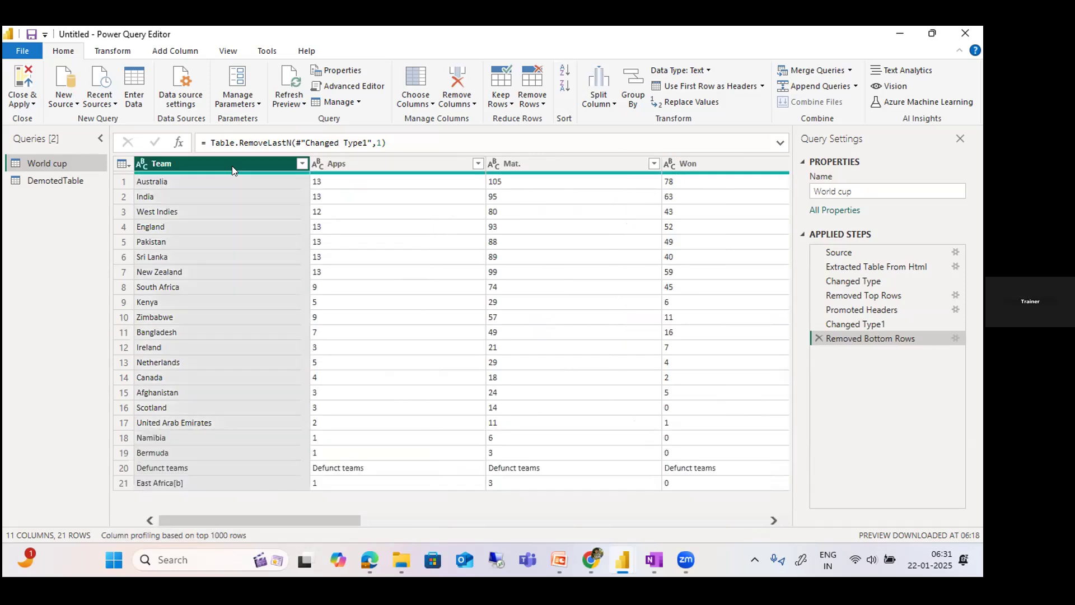
left_click(376, 162)
left_click(537, 167)
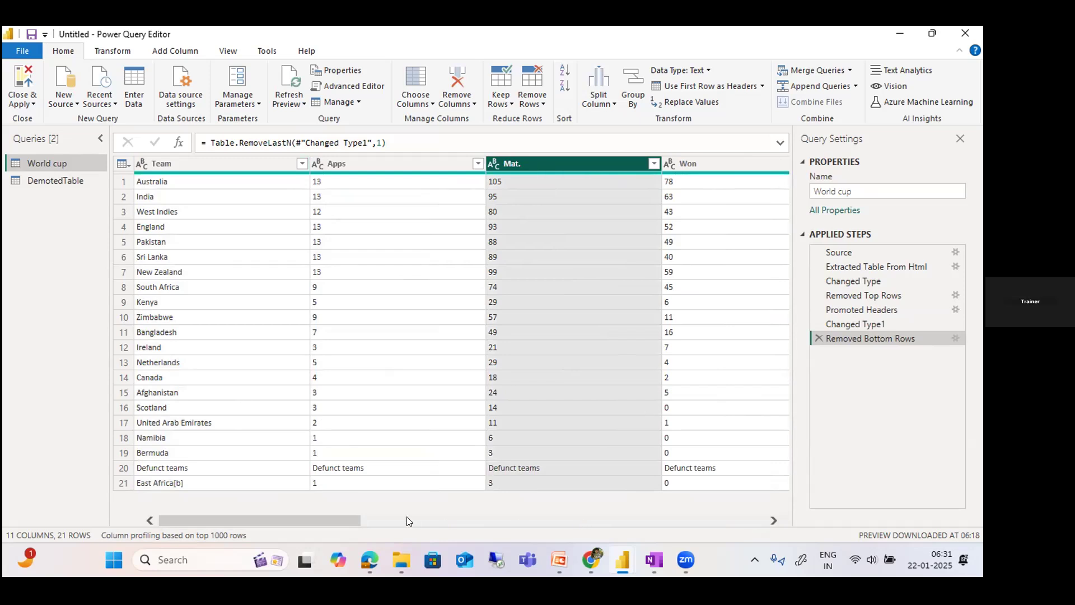
left_click_drag(336, 522, 257, 521)
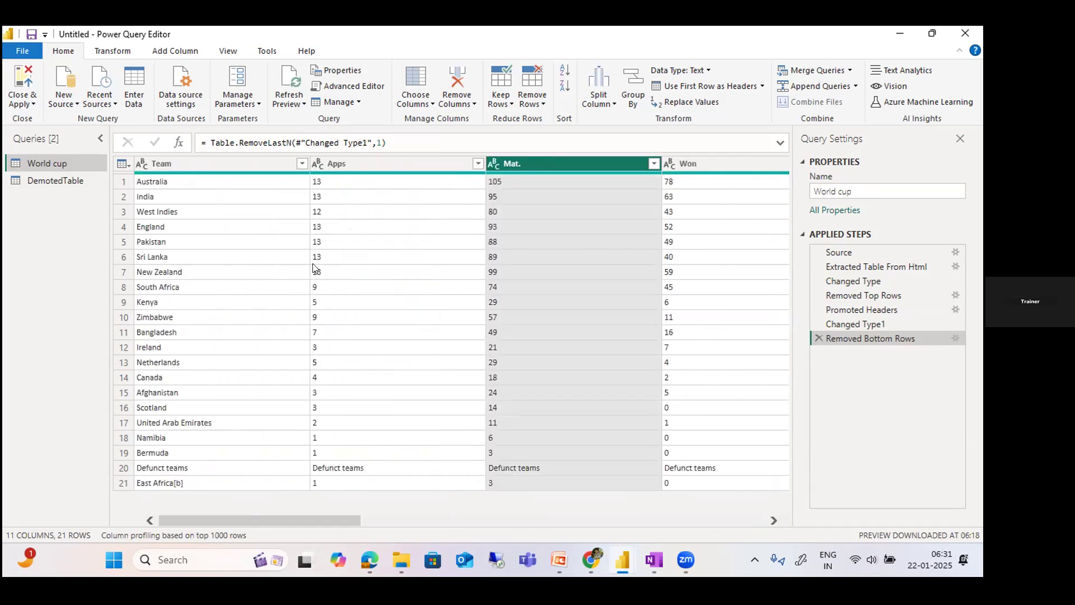
left_click(224, 163, "ctrl")
left_click(386, 163, "ctrl")
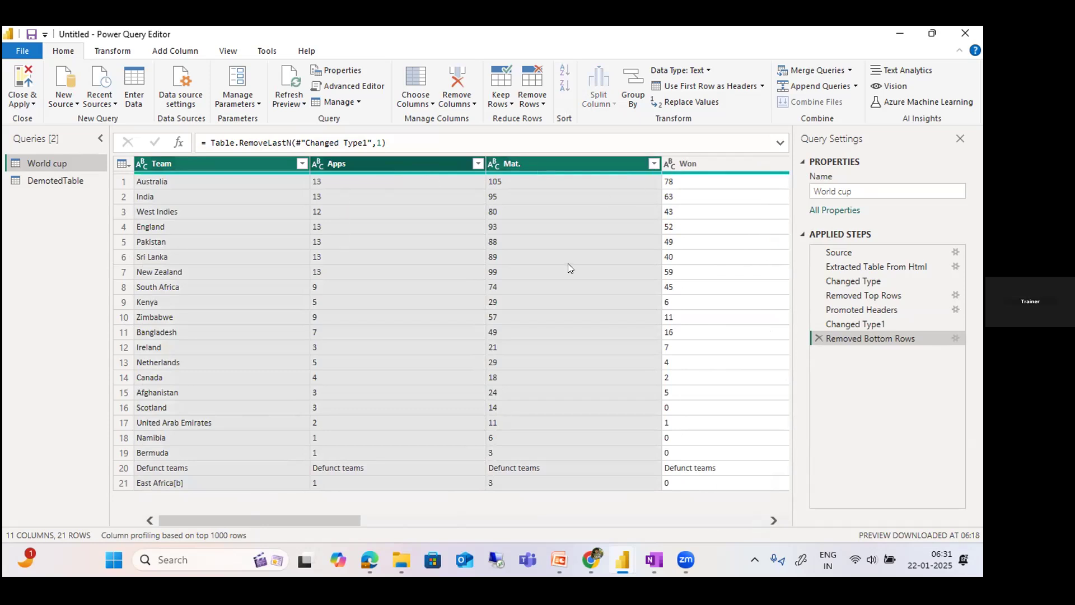
left_click(463, 104)
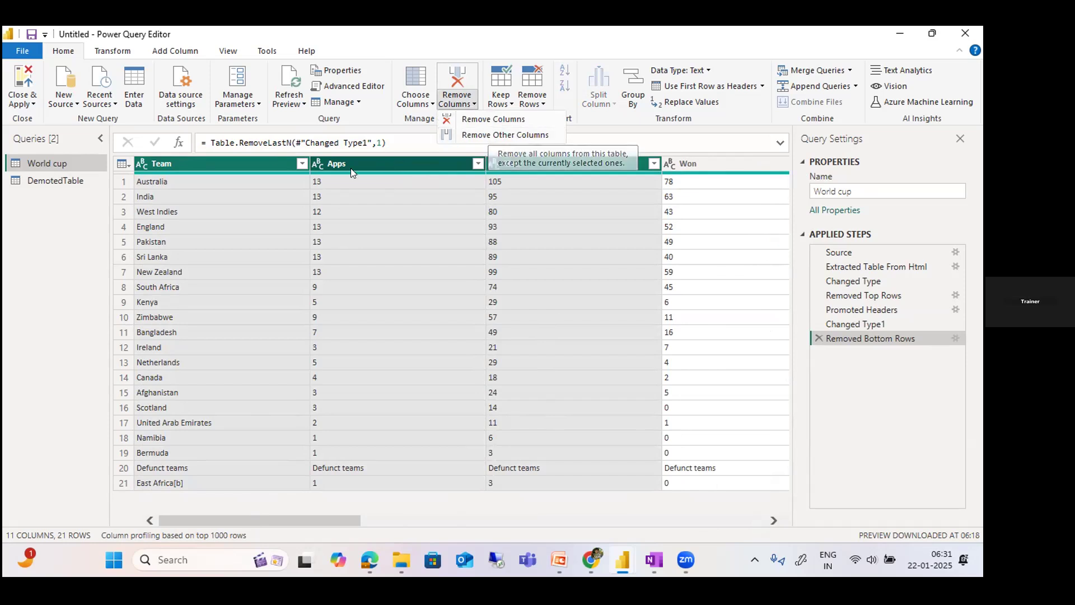
left_click(474, 135)
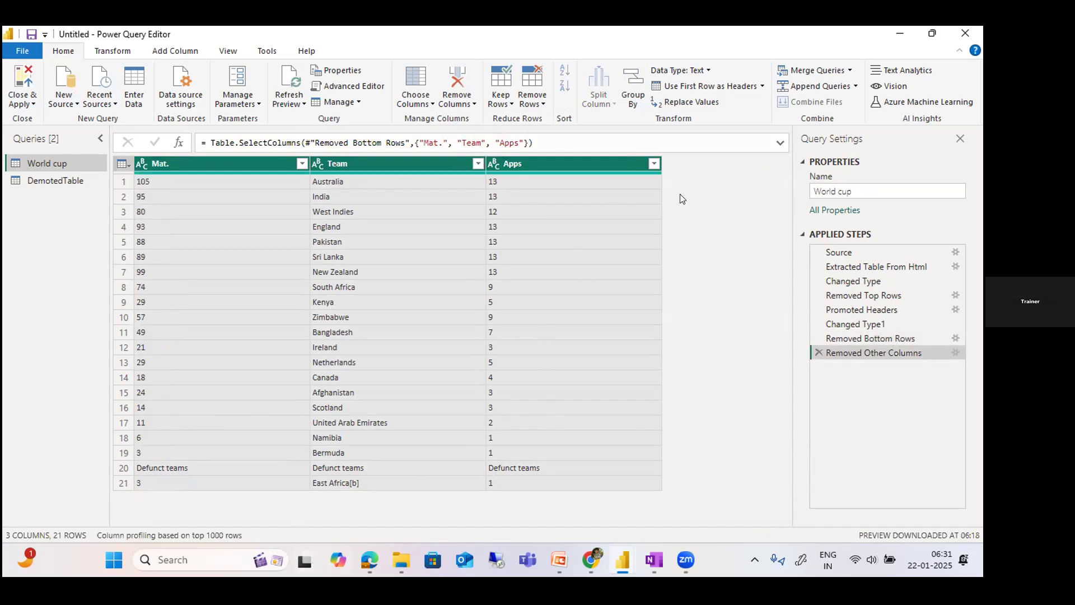
left_click(819, 351)
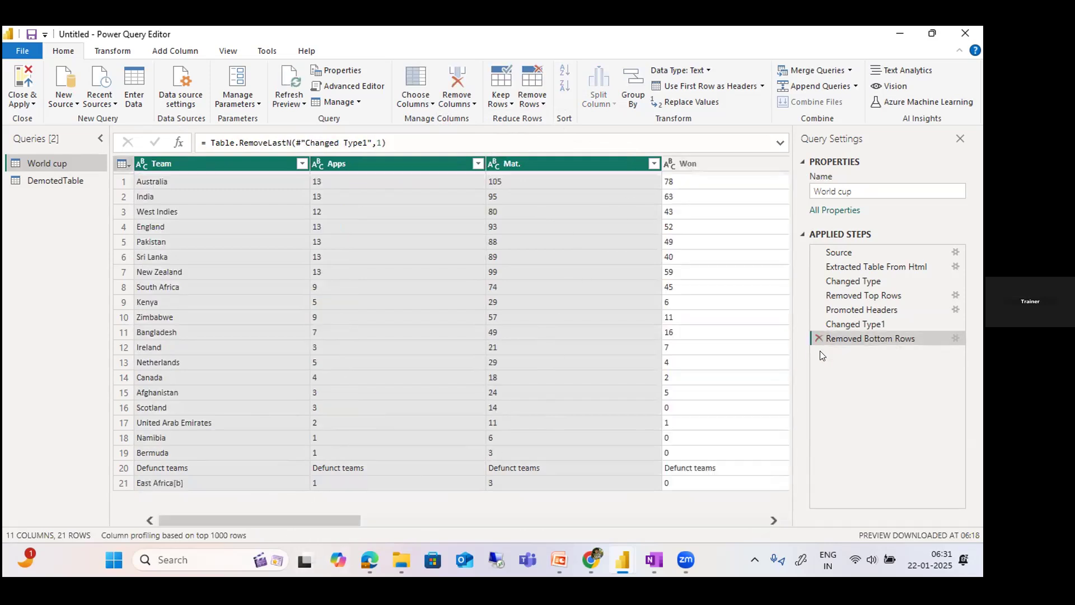
Select the Team, Mat., Won and Win%* columns together and remove all other columns from the World cup table
left_click(385, 166)
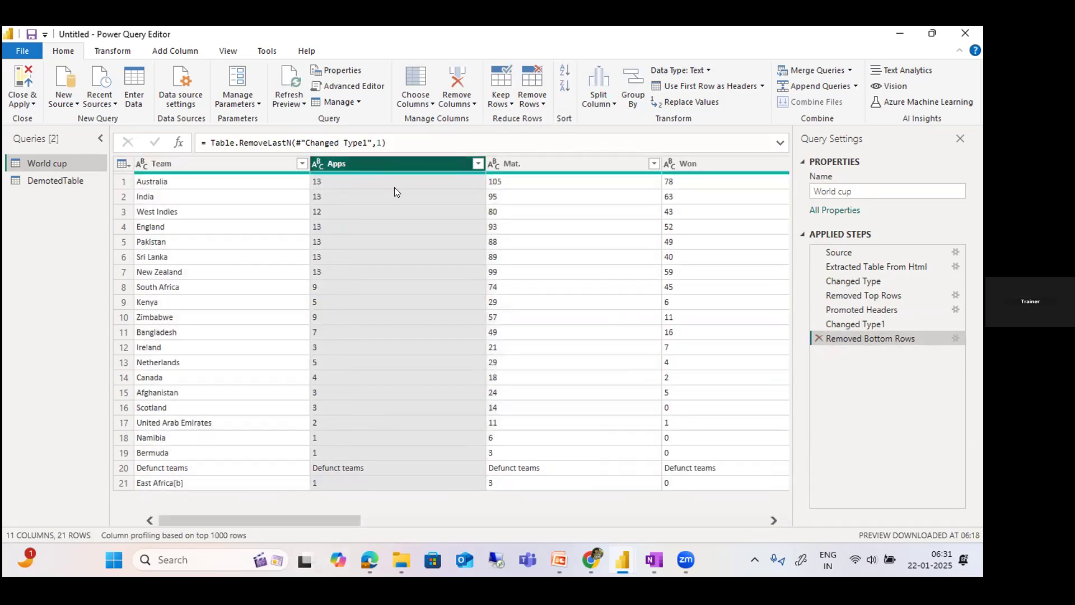
left_click(385, 521)
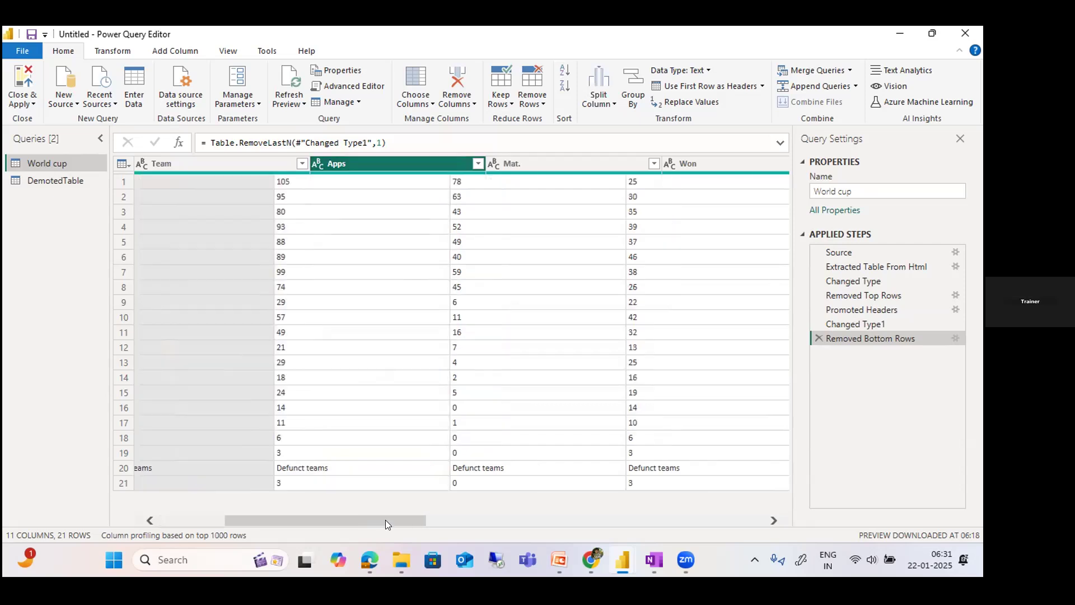
left_click_drag(420, 521, 203, 531)
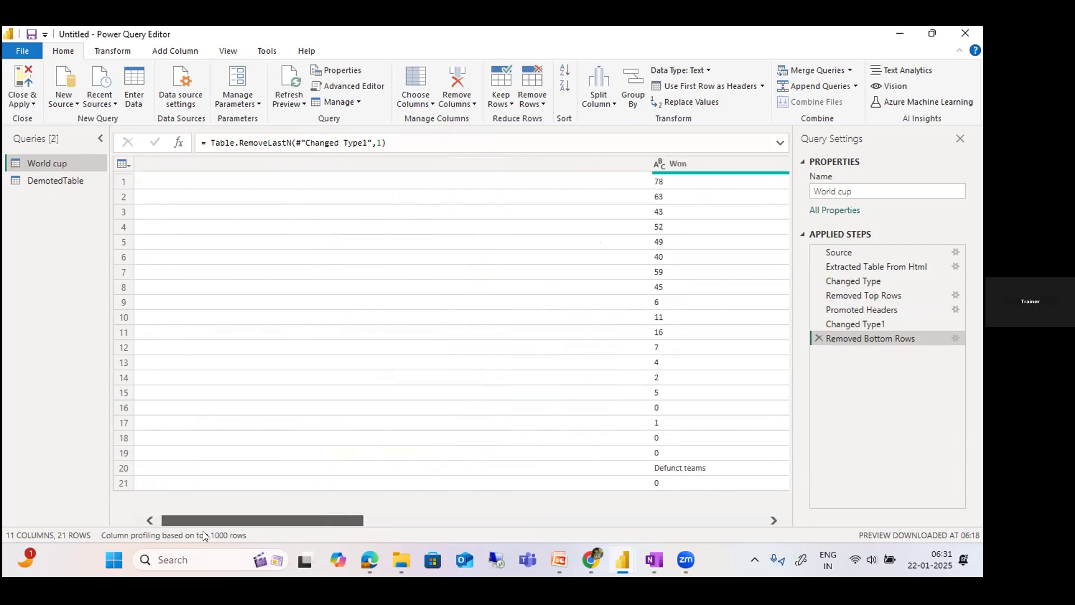
left_click(243, 163)
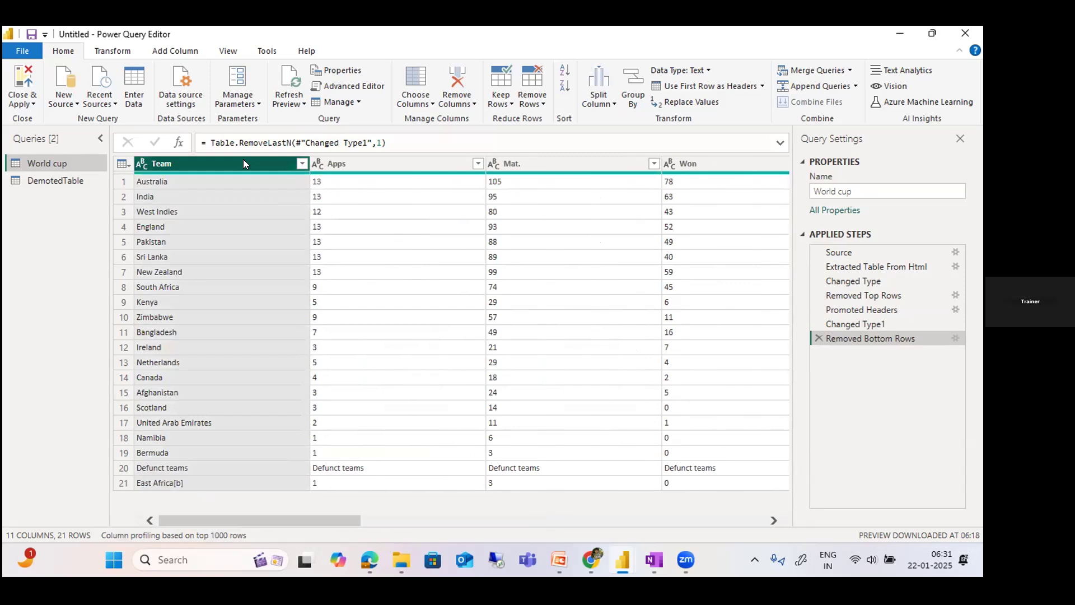
left_click(576, 163, "ctrl")
left_click_drag(339, 524, 469, 521)
left_click(362, 164, "ctrl")
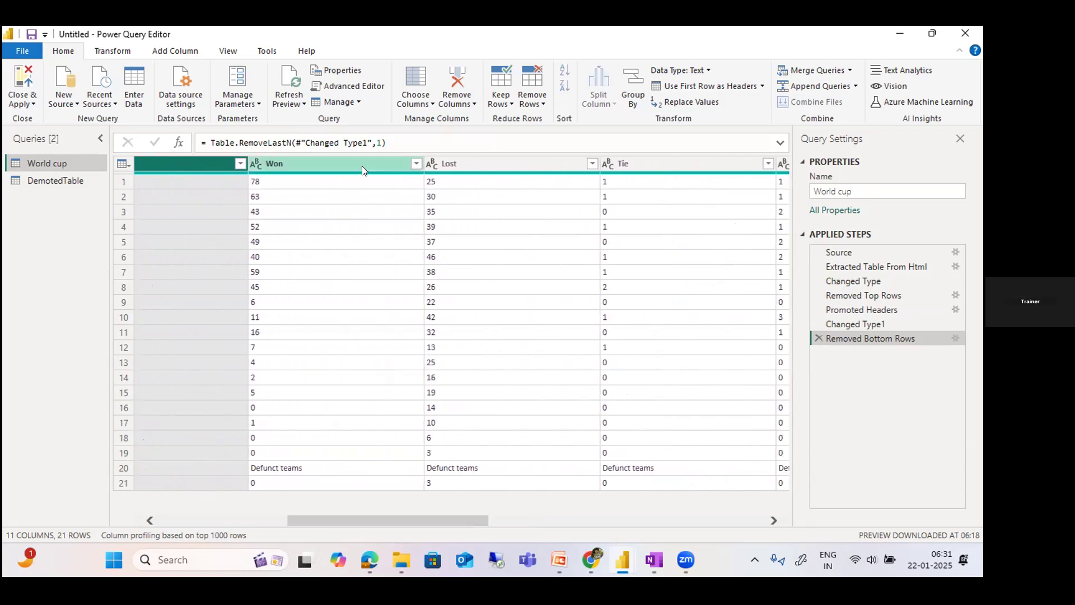
left_click_drag(458, 528, 274, 534)
left_click(738, 164)
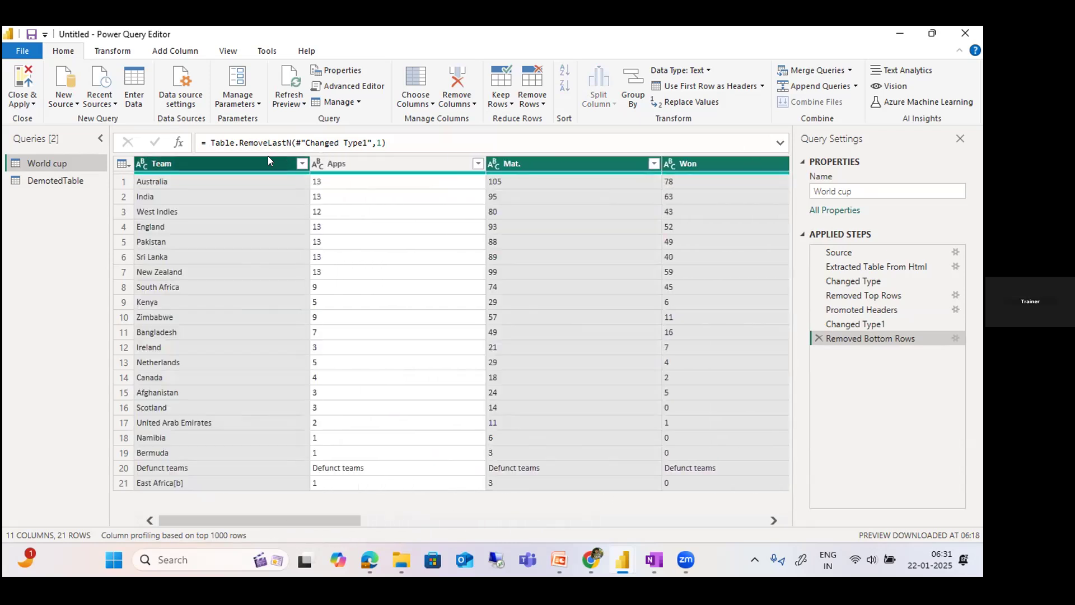
left_click(458, 102)
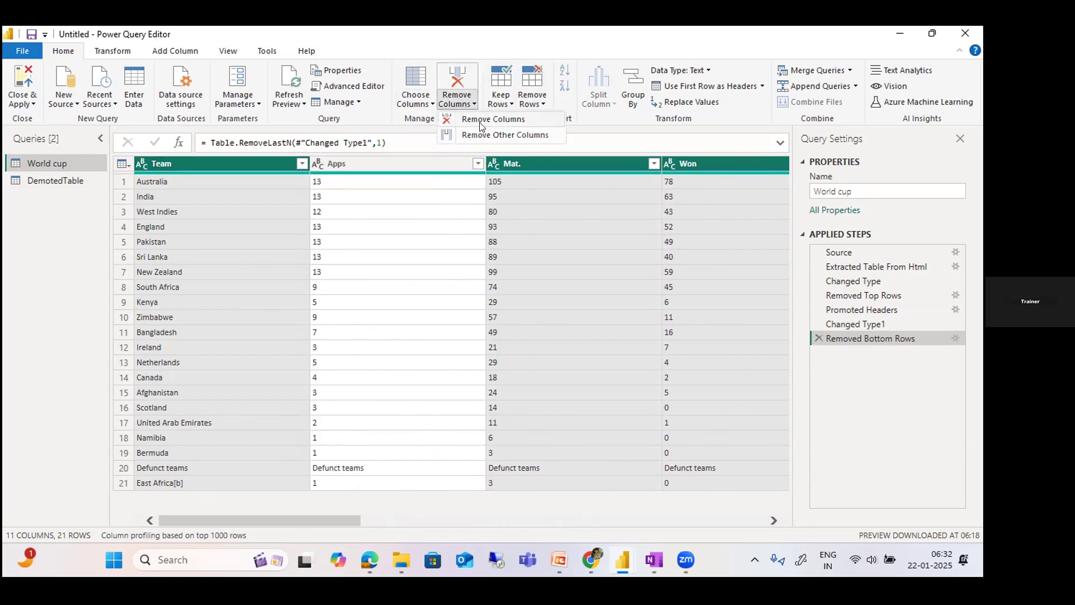
right_click(256, 162)
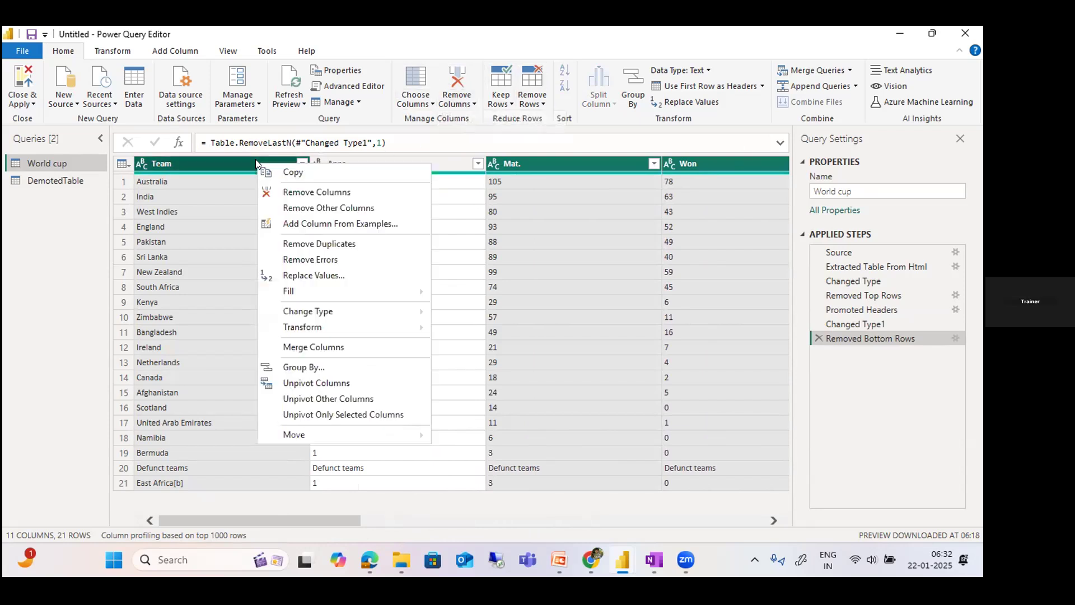
left_click(327, 207)
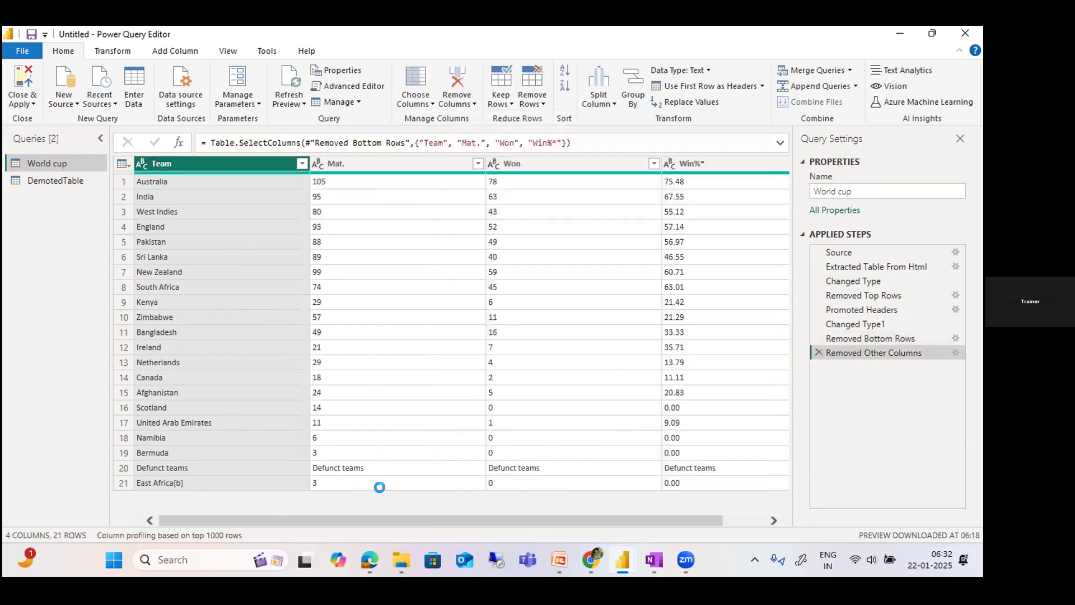
Check the remaining Mat., Won and Win%* columns, and delete the Removed Other Columns step from the query
left_click(392, 163)
left_click(571, 163)
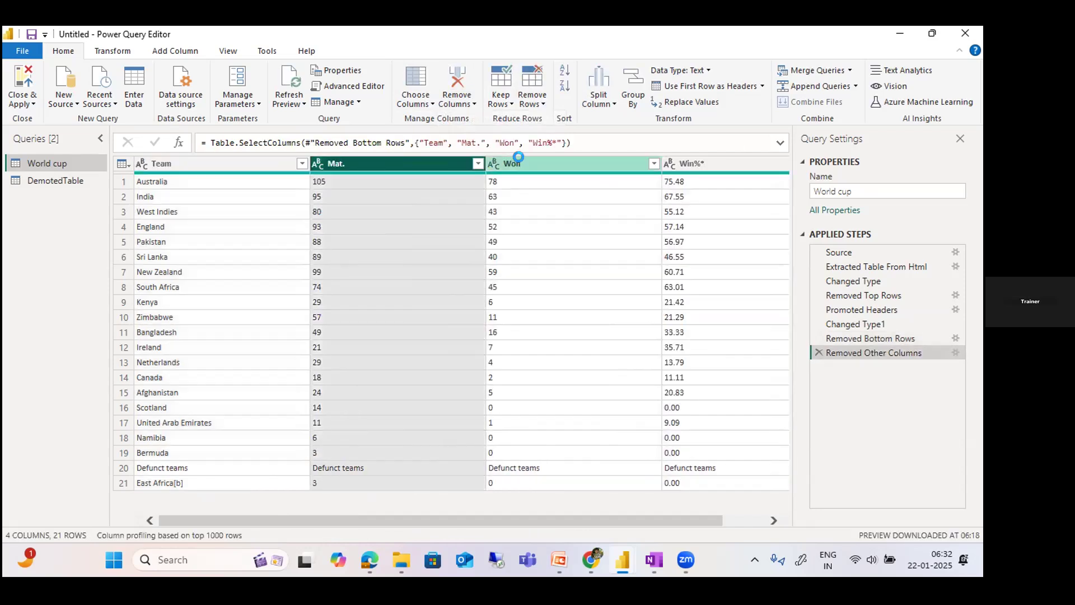
left_click(684, 164)
mouse_move(606, 521)
left_mouse_down()
mouse_move(503, 529)
mouse_move(600, 529)
left_mouse_up()
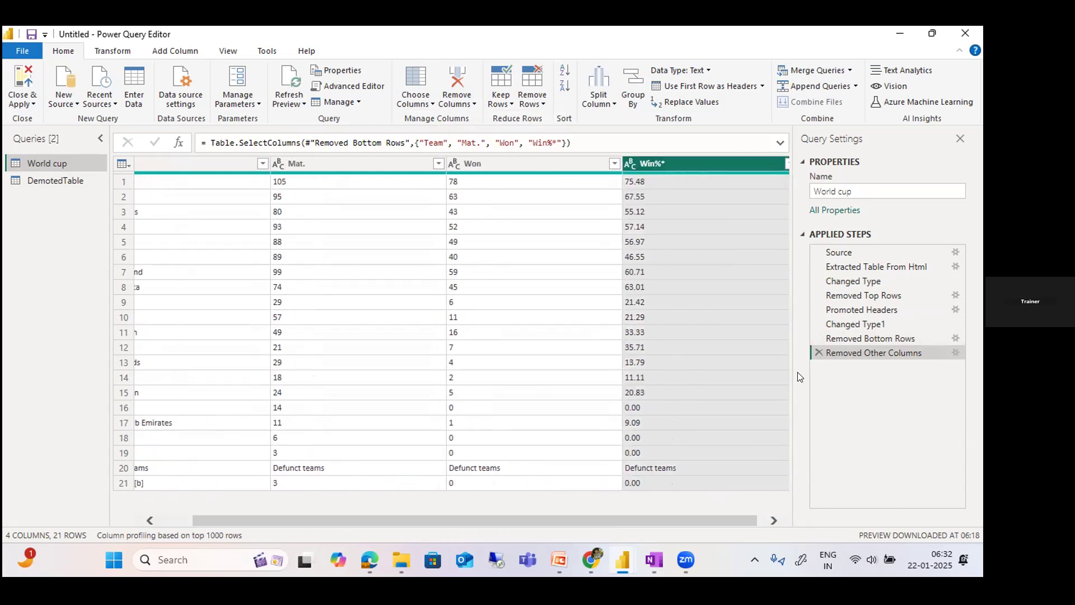
left_click(818, 352)
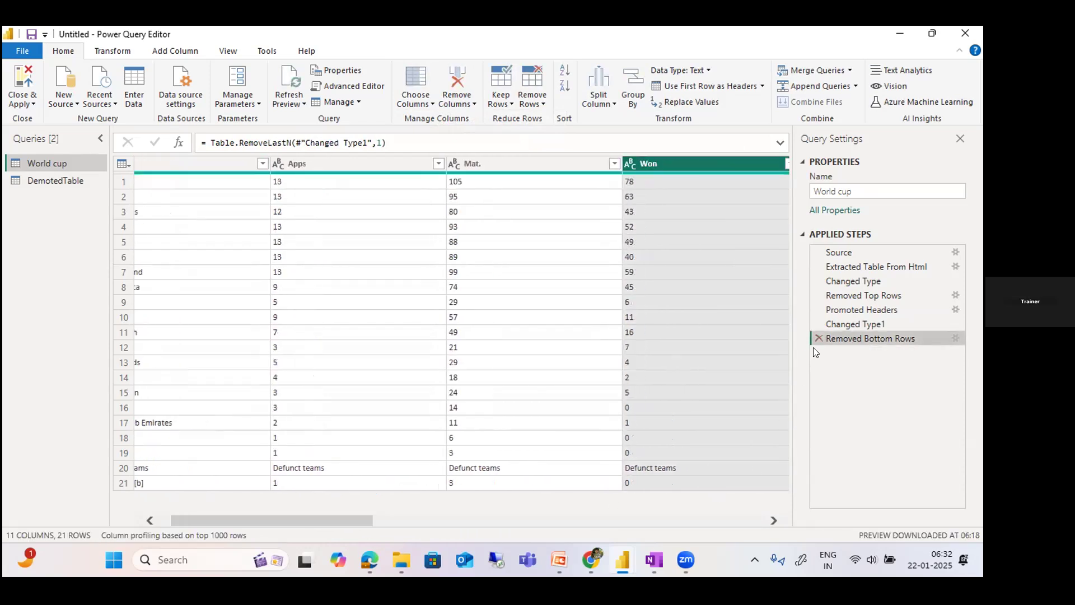
Remove the Won, Column9, Column10 and Column11 columns together from the World cup table
left_click_drag(335, 517, 549, 523)
left_click_drag(497, 545, 687, 528)
left_click(364, 163)
left_click(469, 163, "ctrl")
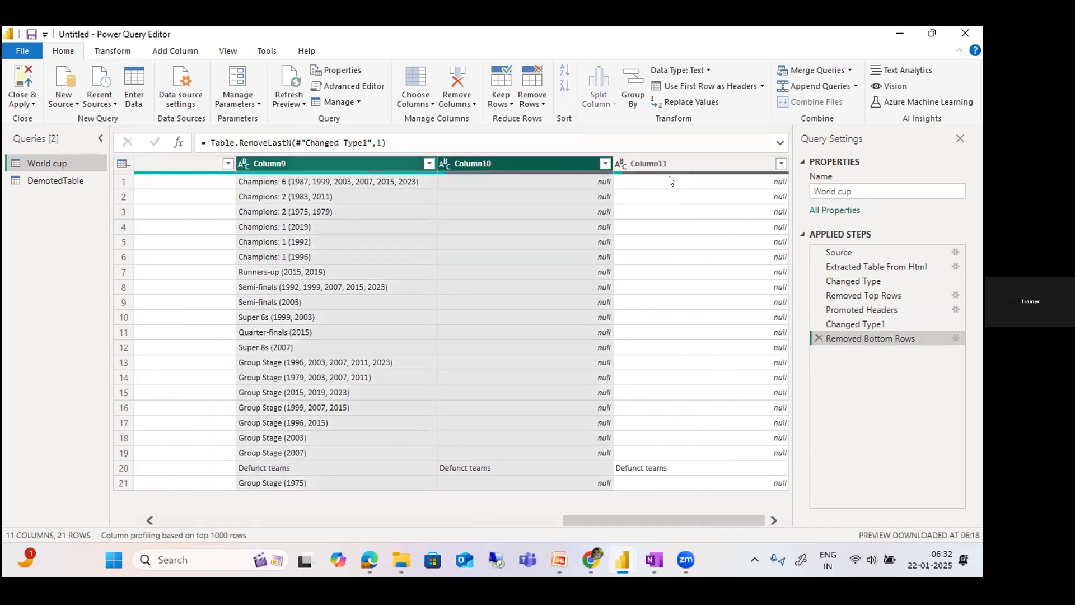
left_click(672, 163, "ctrl")
right_click(662, 163)
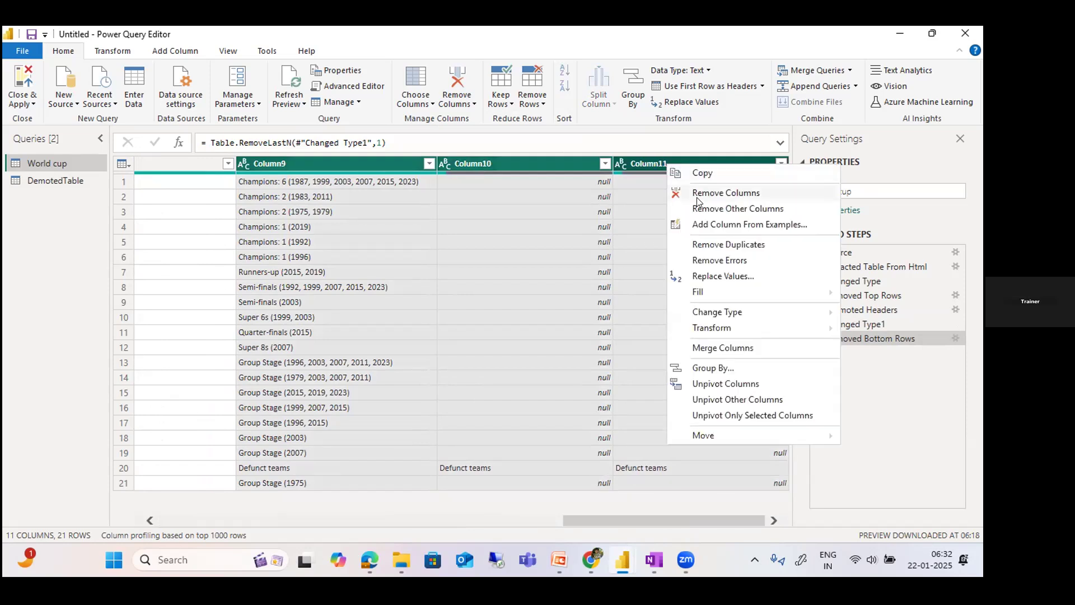
left_click(705, 194)
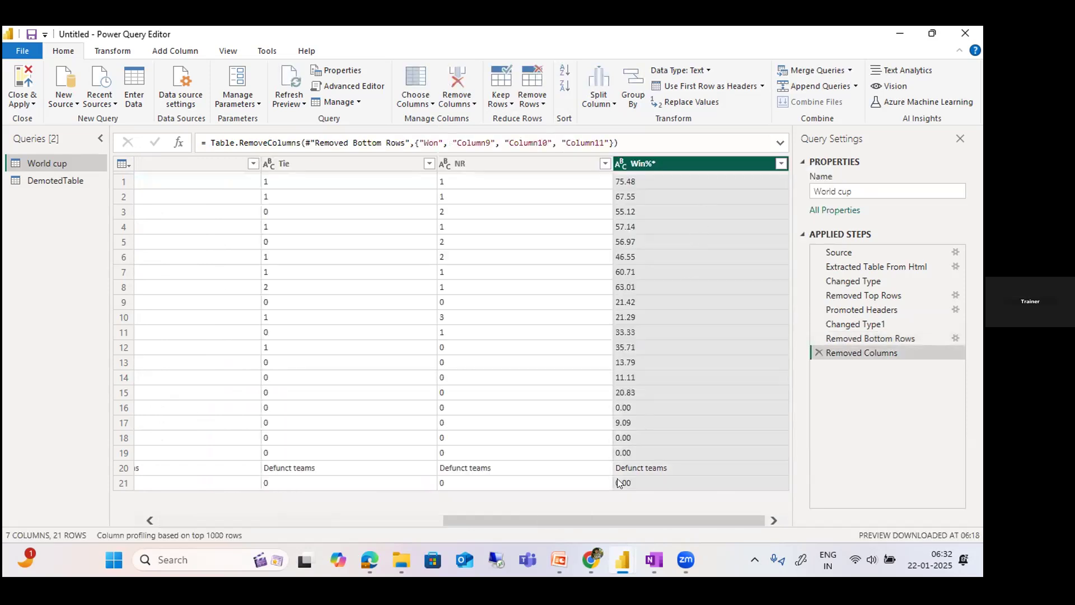
Remove the Apps column from the World cup table
left_click_drag(602, 523, 312, 535)
left_click(393, 167)
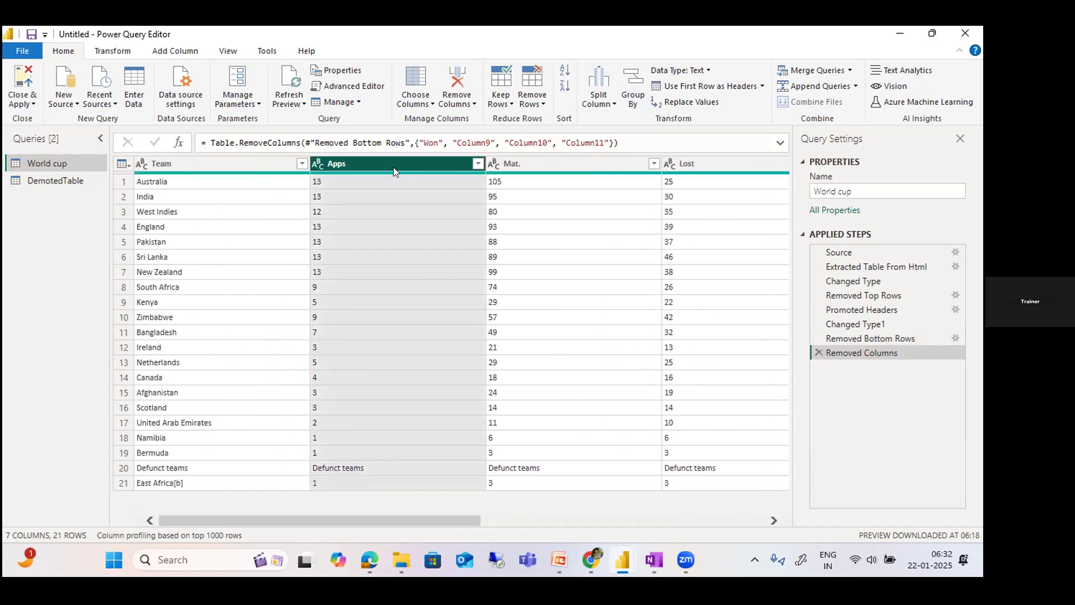
right_click(393, 165)
left_click(424, 193)
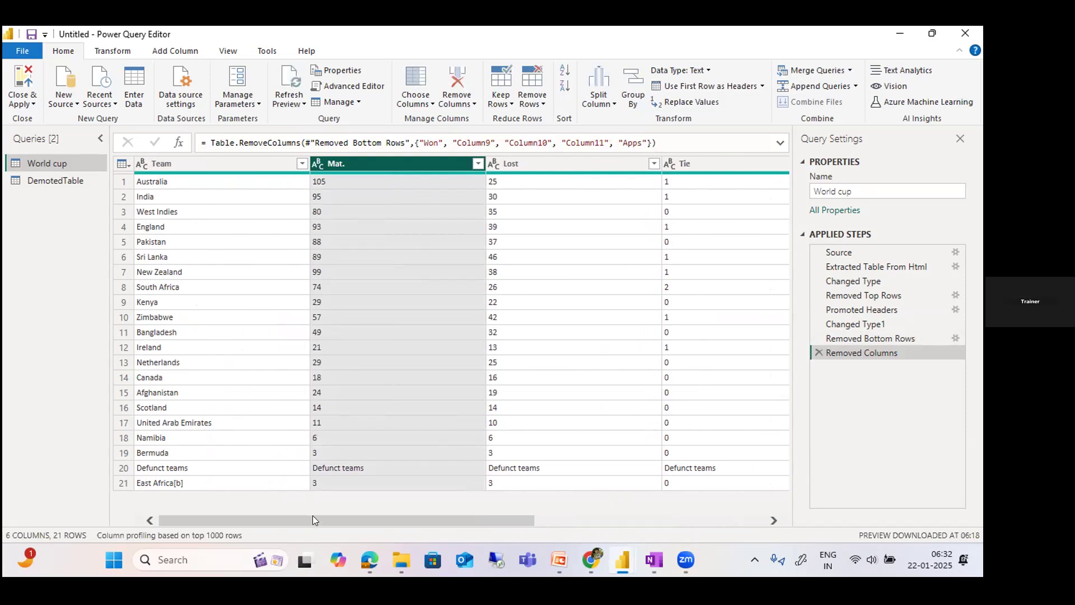
Use Choose Columns to deselect all columns and keep only Team and Win%*
left_click(469, 107)
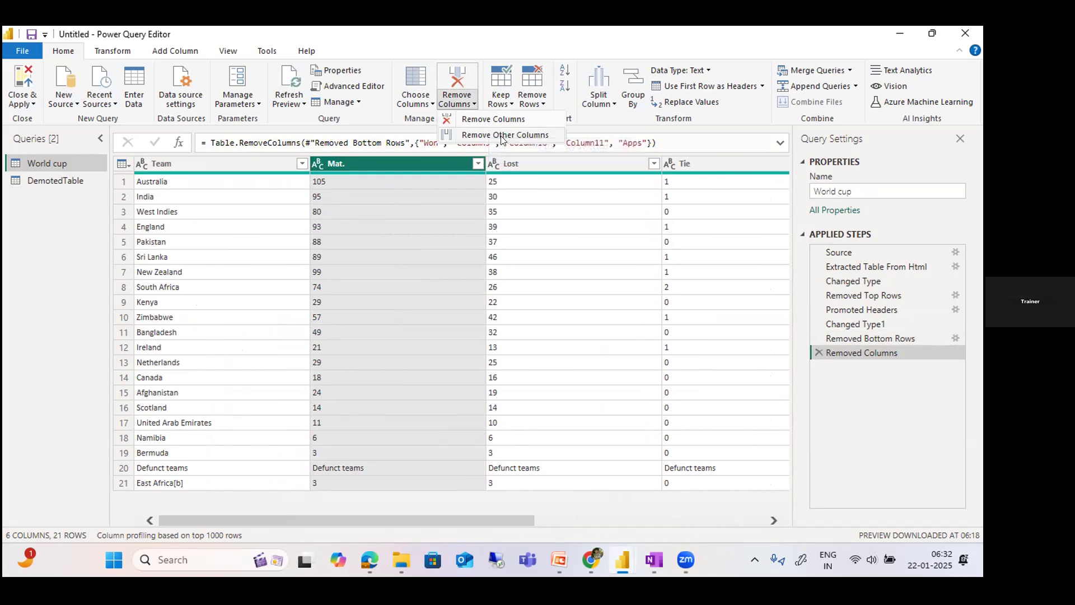
left_click(428, 102)
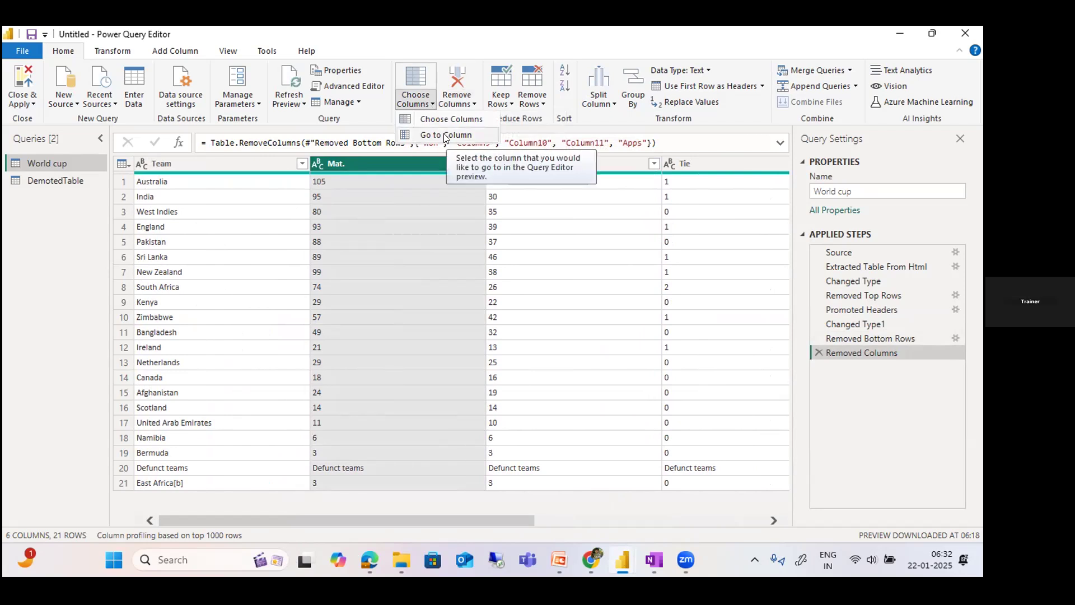
left_click(452, 119)
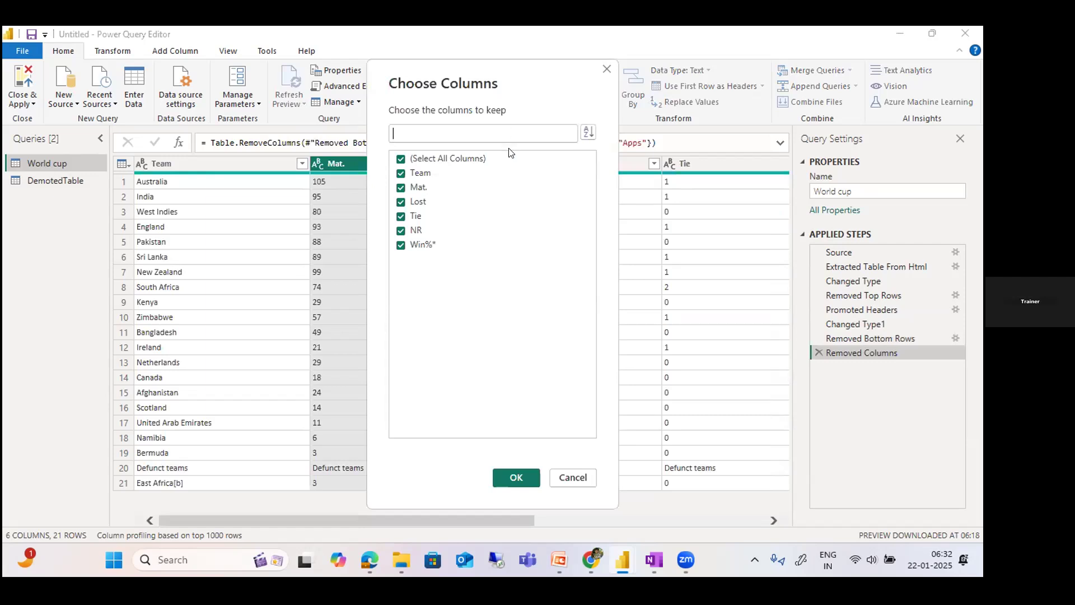
left_click(402, 161)
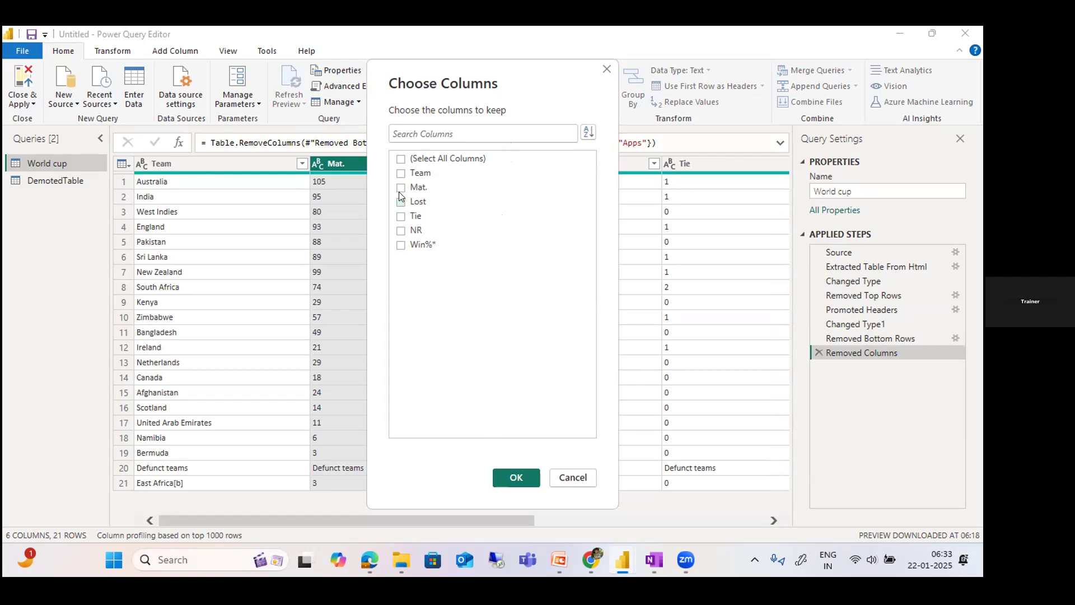
left_click(401, 173)
left_click(401, 245)
left_click(513, 477)
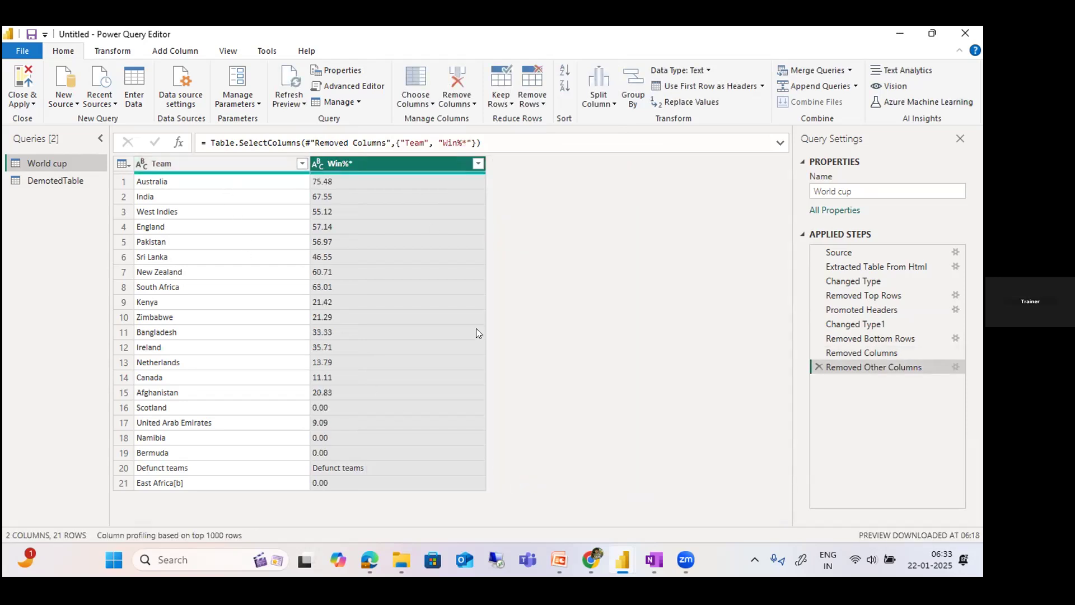
Delete the Removed Other Columns and Removed Columns steps from the World cup query, and look over the restored columns
left_click(817, 365)
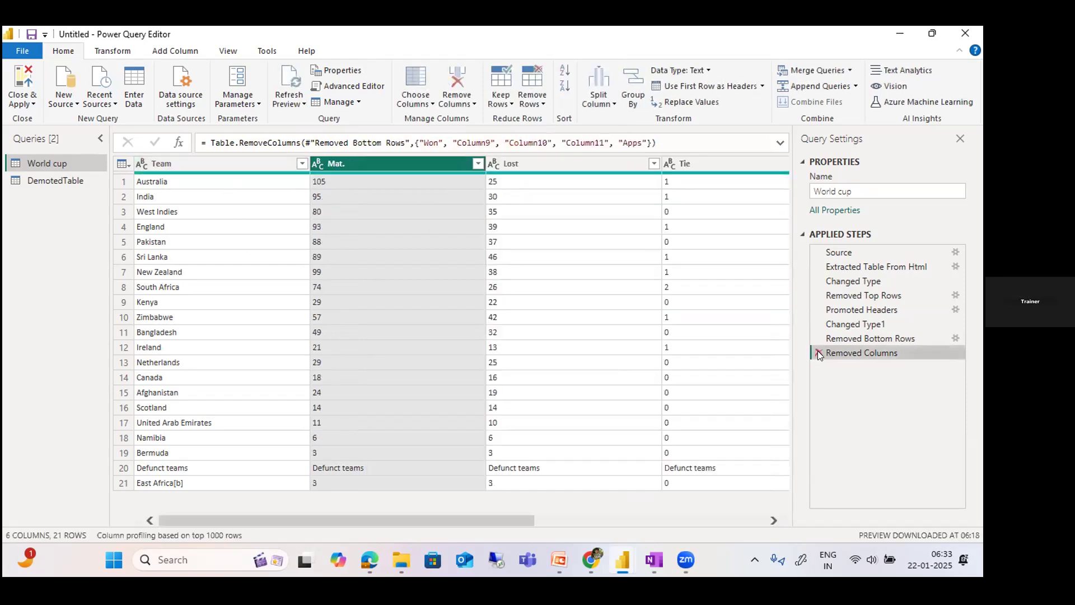
left_click(819, 353)
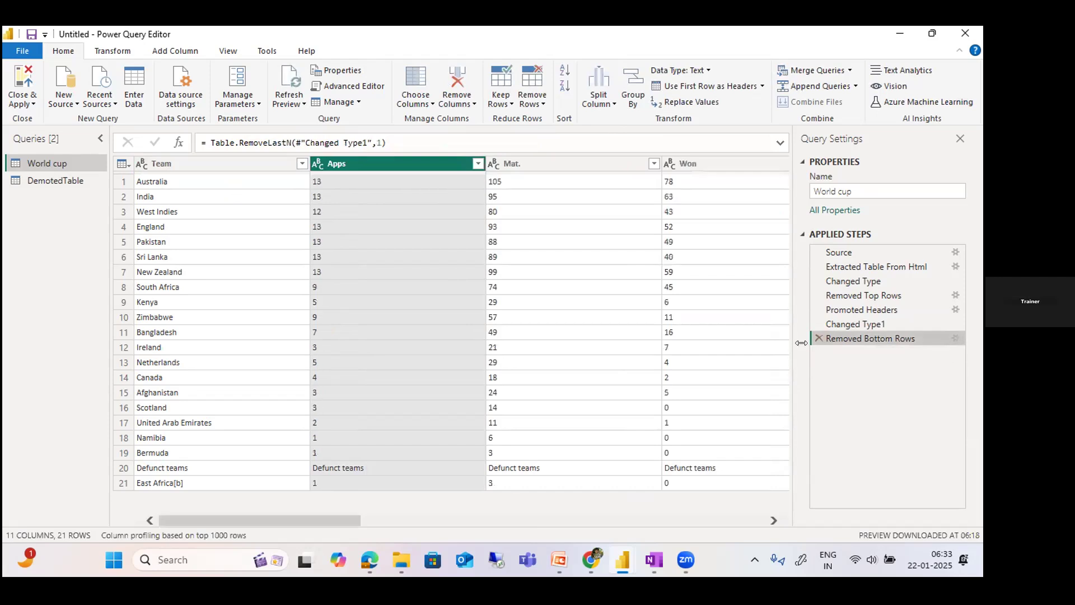
left_click(508, 516)
left_click(694, 522)
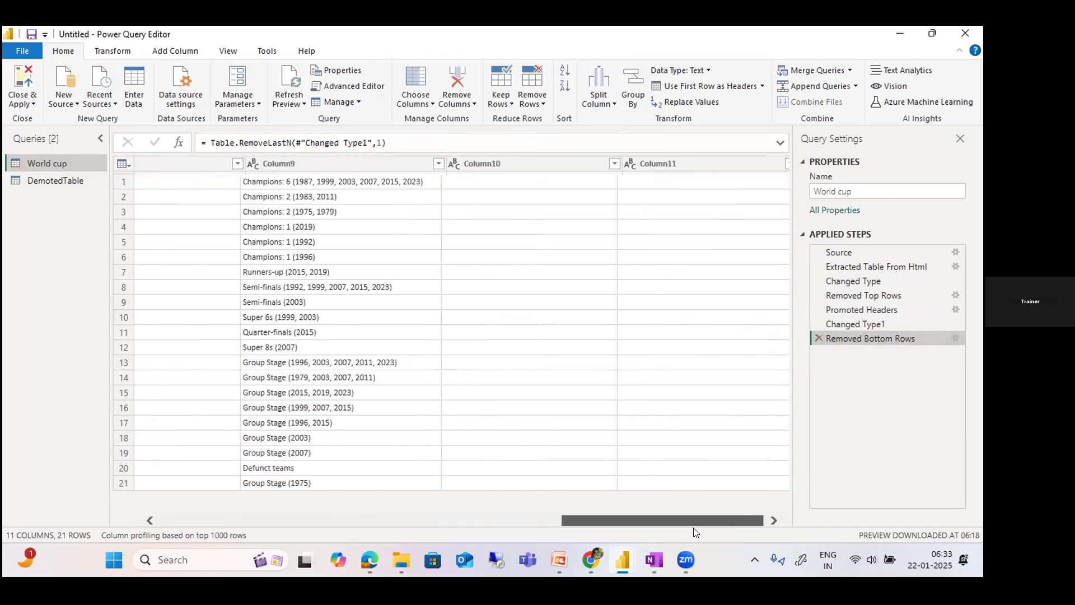
left_click_drag(686, 521, 286, 521)
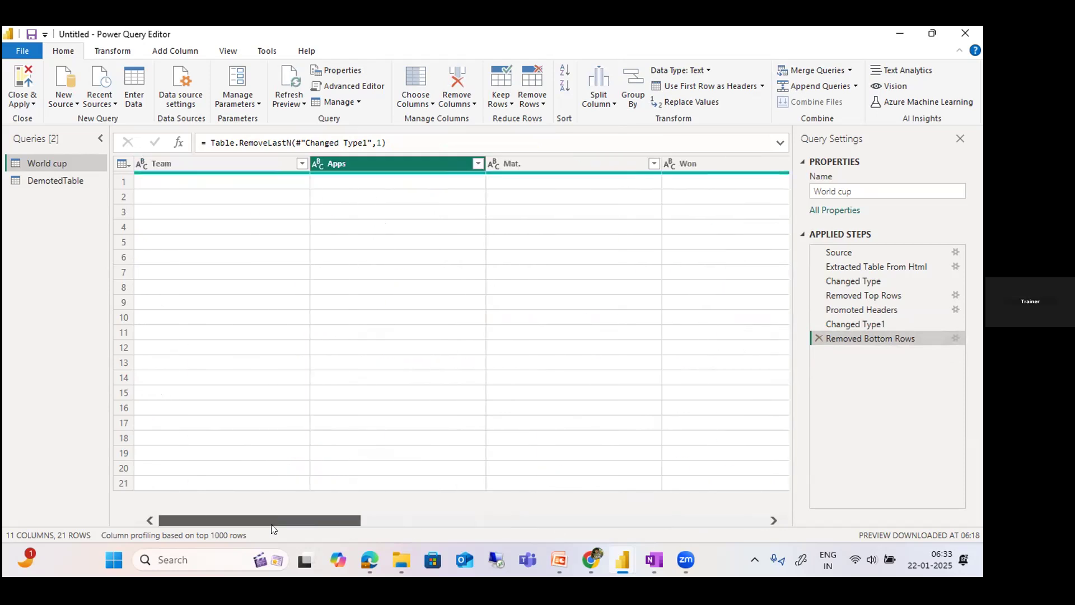
Use Choose Columns to keep only Team, Won and Lost, and delete the resulting Removed Other Columns step
left_click(431, 103)
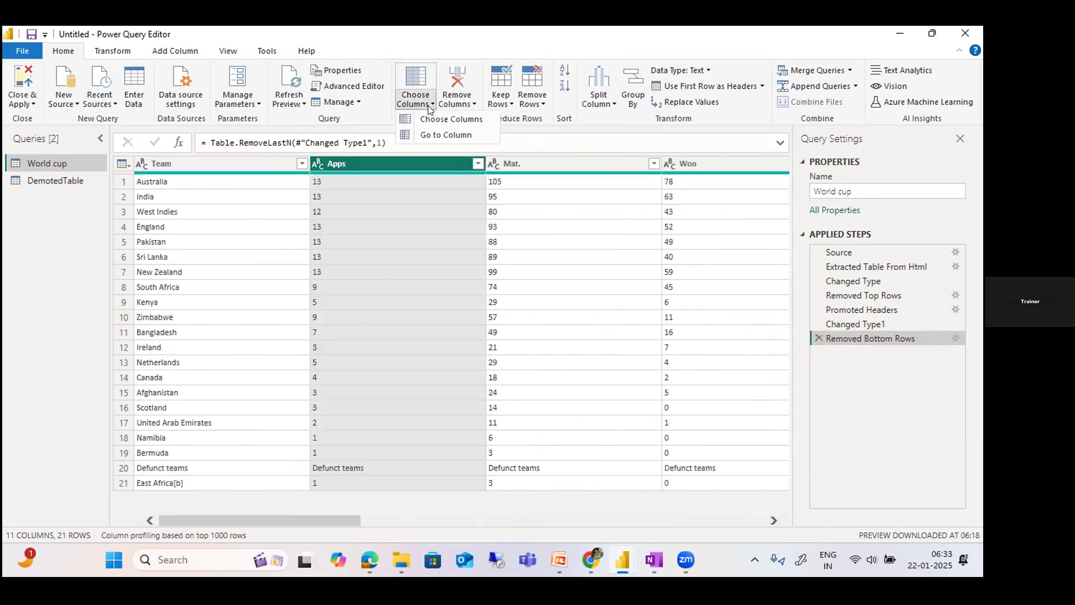
left_click(429, 118)
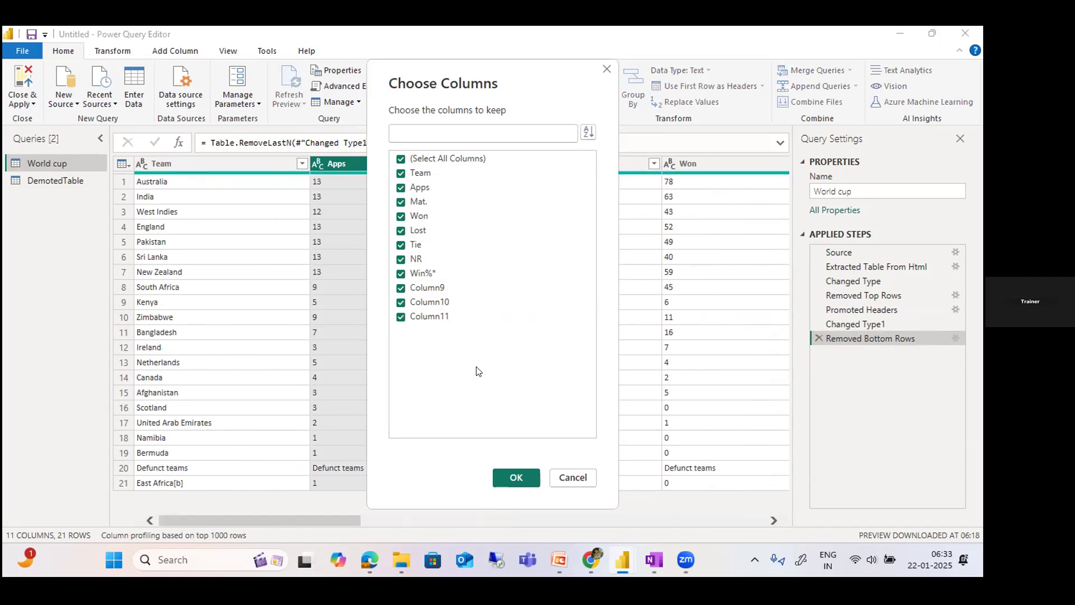
left_click(401, 159)
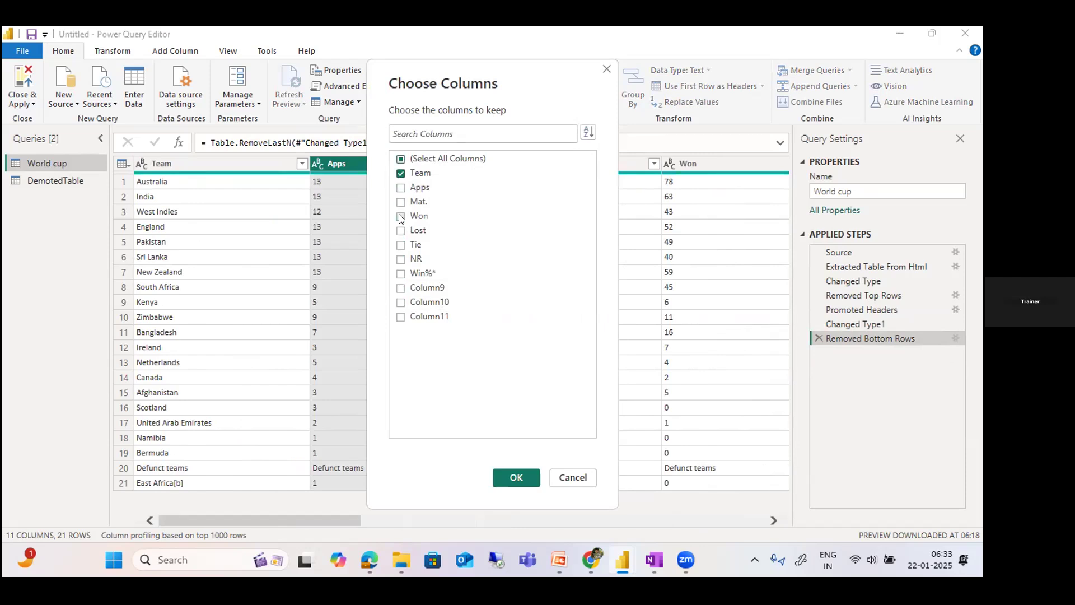
left_click(400, 231)
left_click(515, 477)
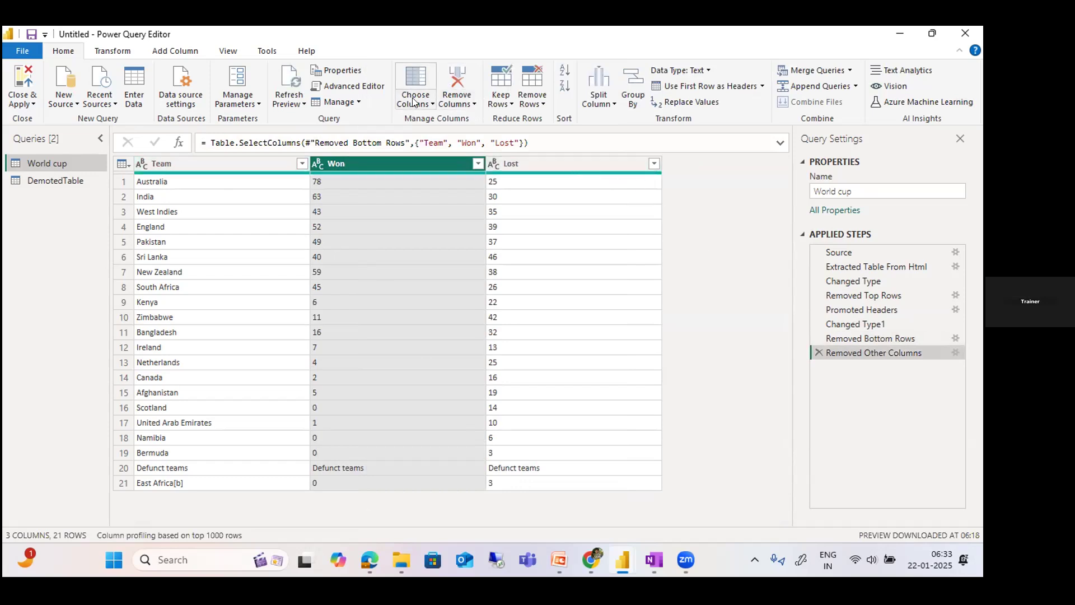
left_click(819, 352)
Use Choose Columns to deselect all columns and keep only Team, Mat., Won, Lost, Tie and Win%*
left_click(424, 107)
left_click(432, 123)
left_click(453, 159)
left_click(421, 173)
left_click(421, 203)
left_click(420, 217)
left_click(421, 231)
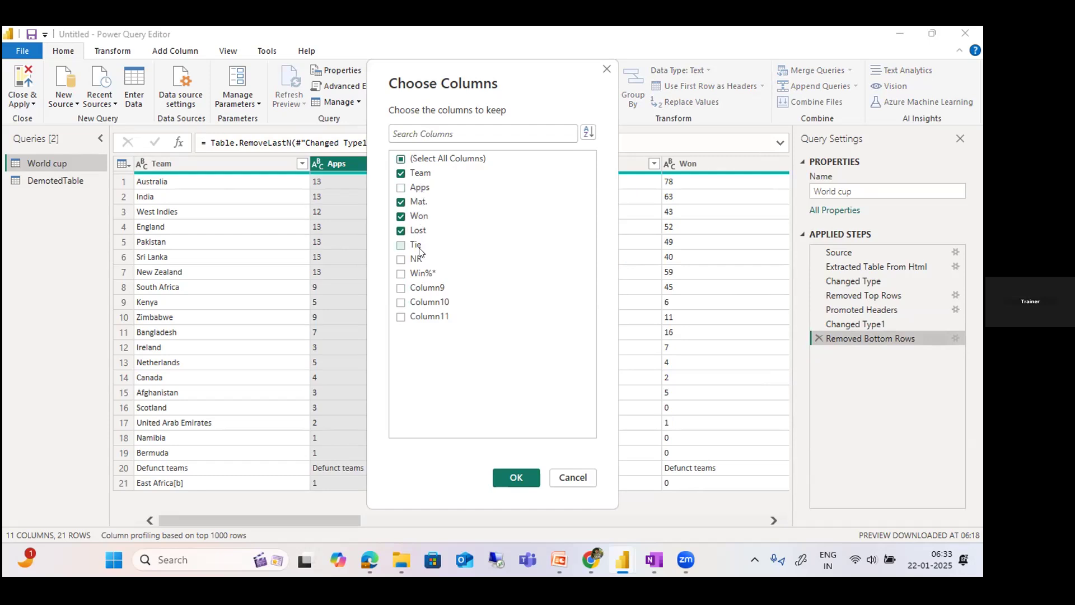
left_click(418, 247)
left_click(421, 273)
left_click(514, 475)
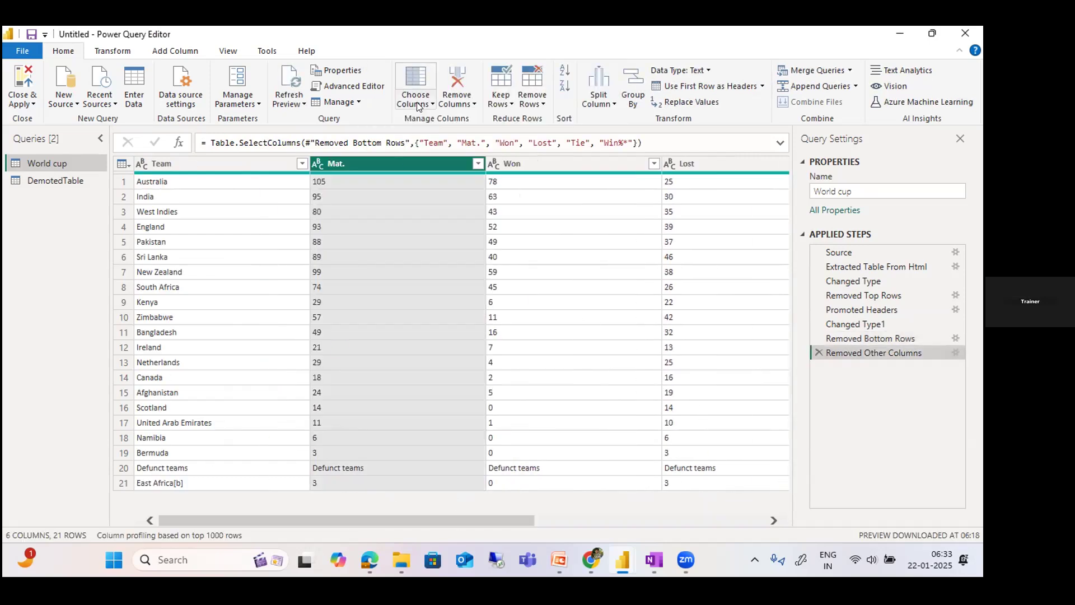
View the Go to Column list for the World cup table, close it, and select the Team column
left_click(415, 105)
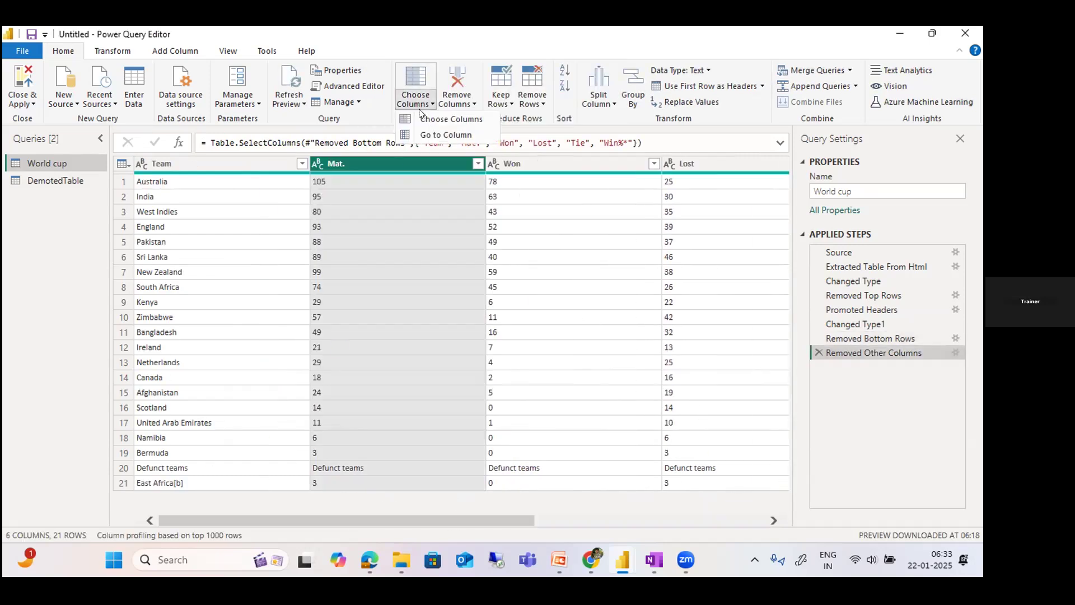
left_click(434, 134)
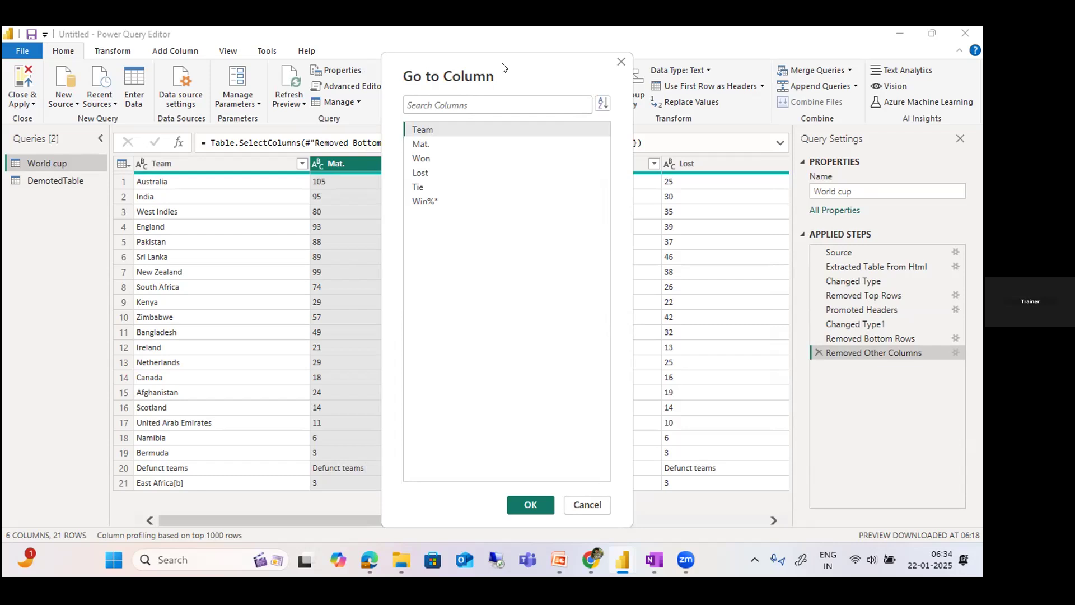
left_click(620, 60)
left_click_drag(349, 522, 317, 519)
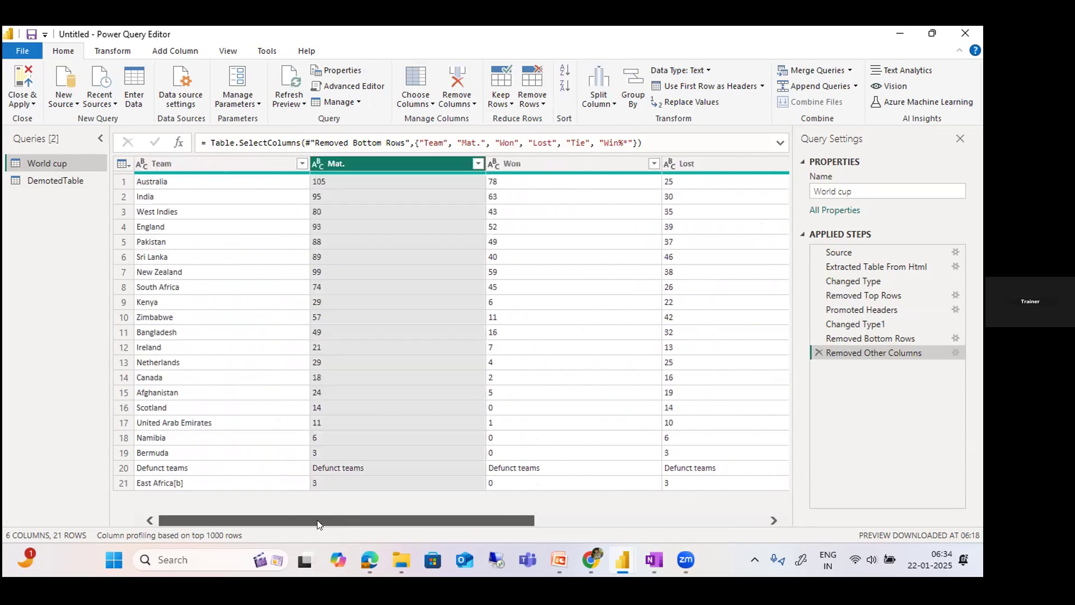
left_click(239, 165)
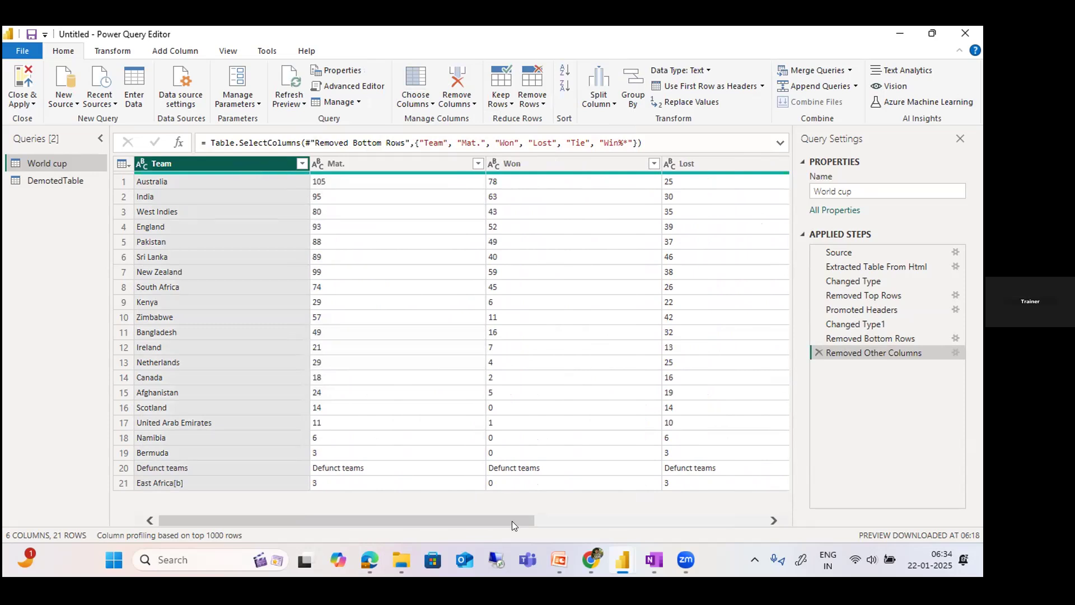
left_click_drag(511, 521, 450, 538)
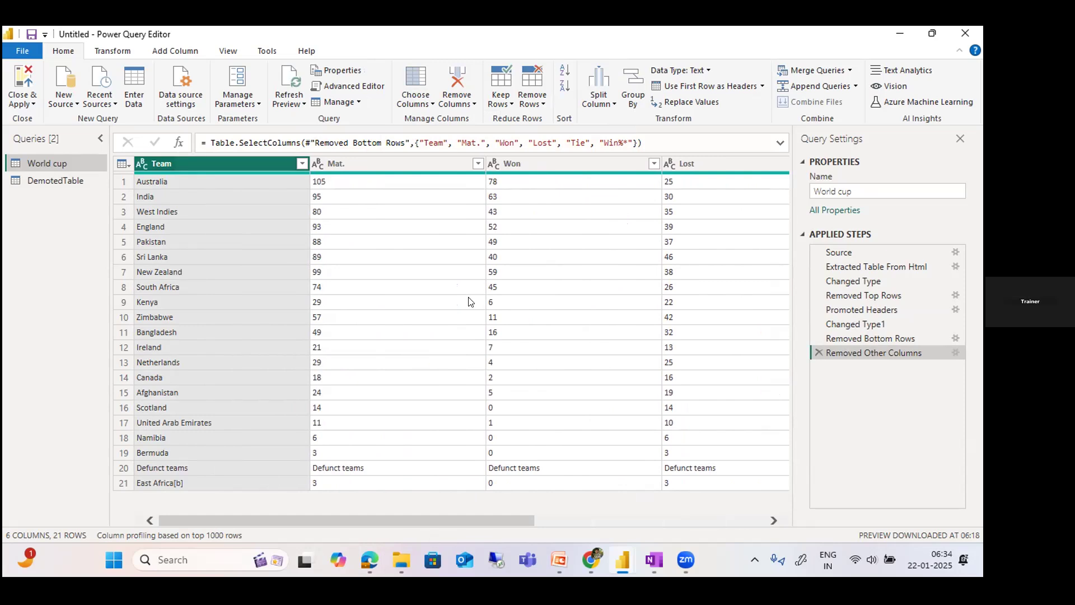
Use Go to Column to search for "tie" and jump to the Tie column
left_click(423, 98)
left_click(431, 124)
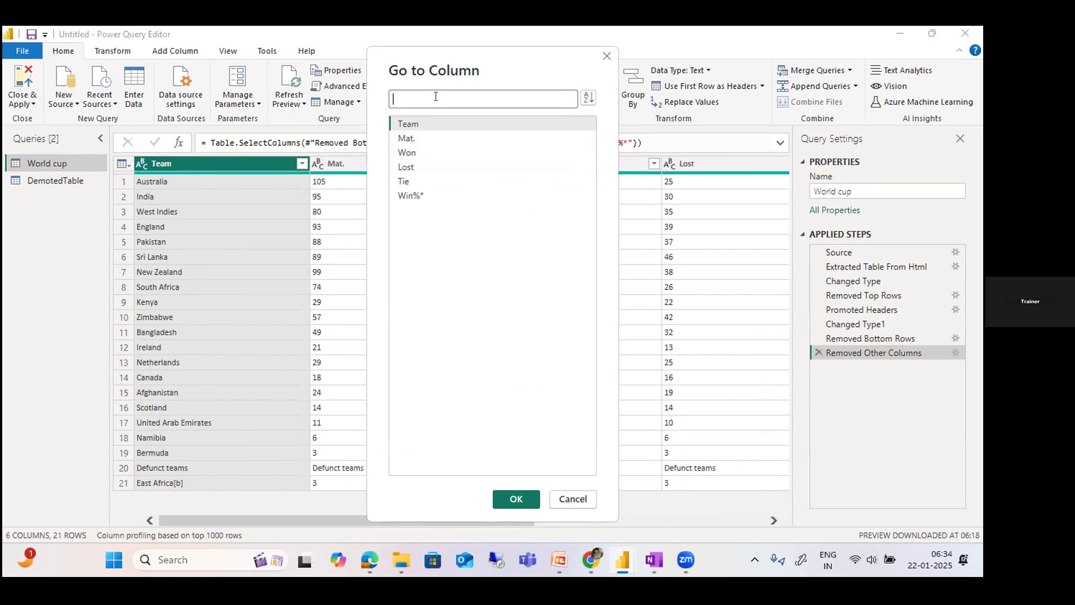
left_click(399, 182)
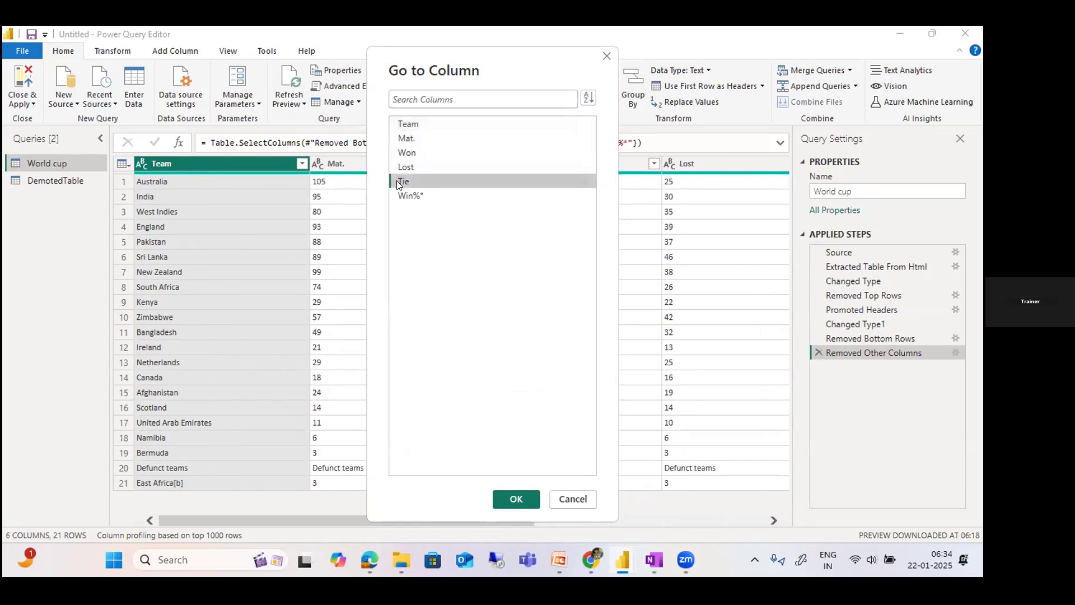
left_click(424, 97)
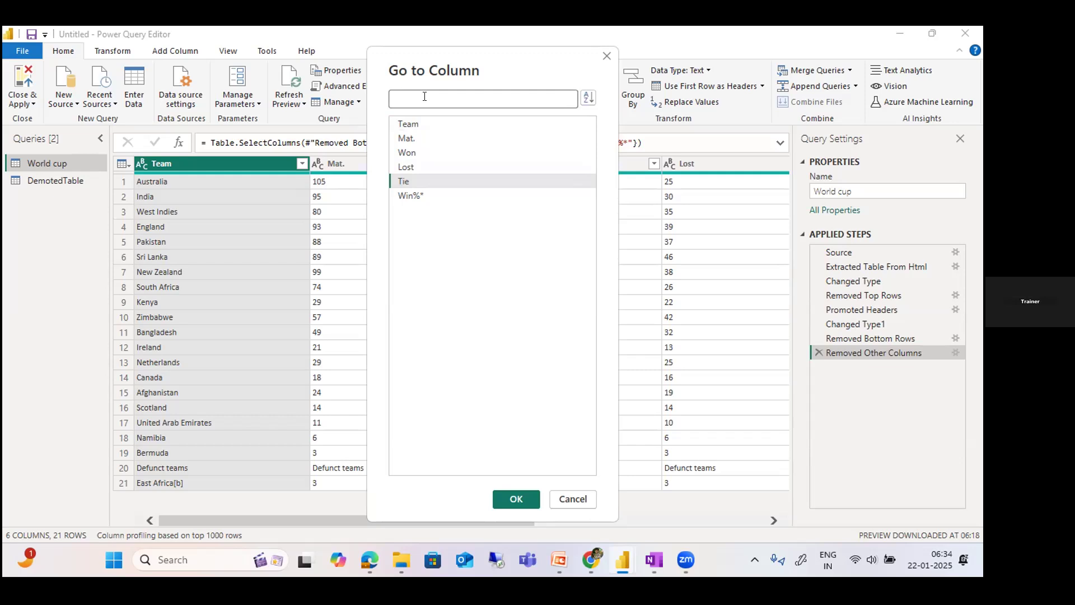
type("tie")
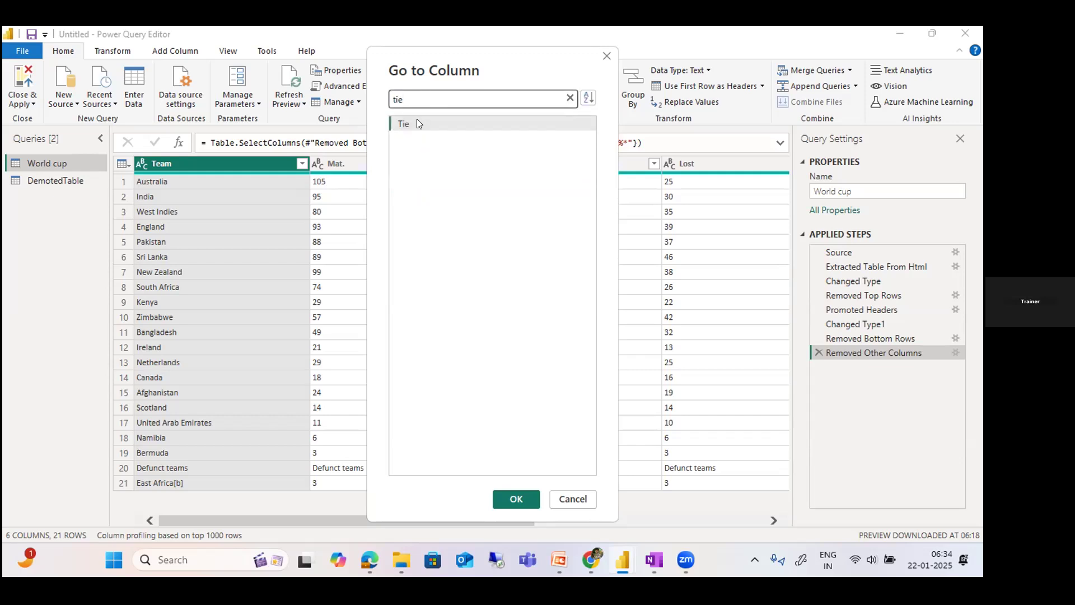
left_click(416, 122)
left_click(516, 498)
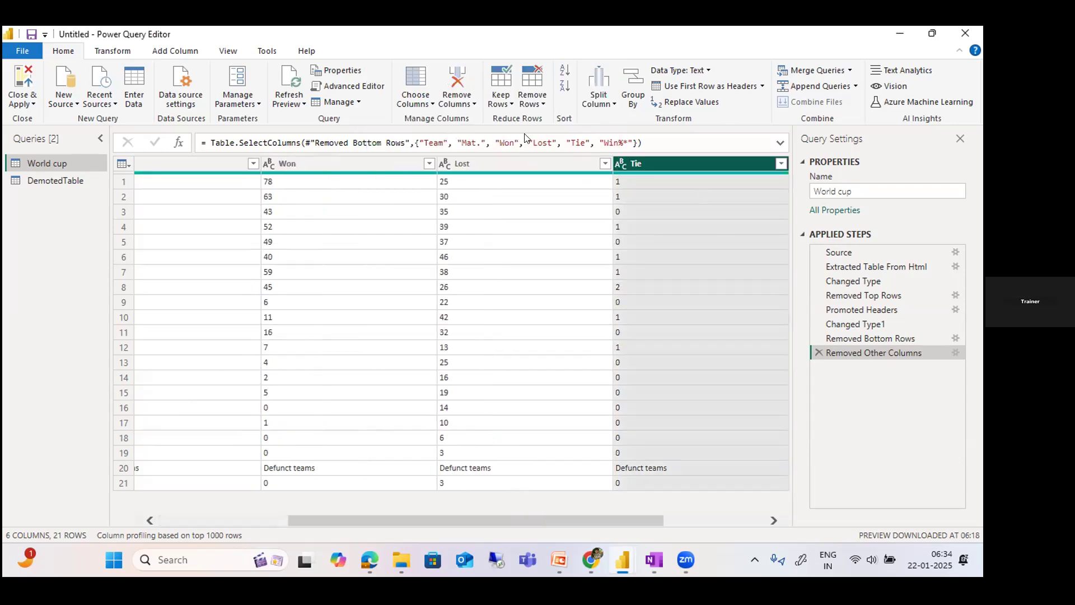
Use Go to Column to jump to the Mat. column and look over the columns around it
left_click(415, 100)
left_click(426, 136)
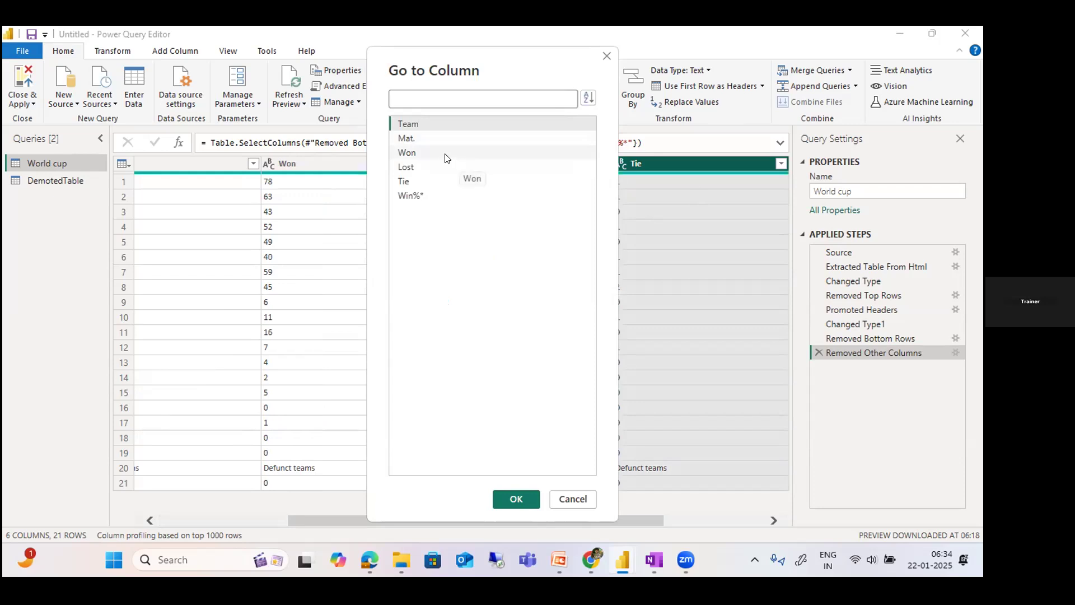
left_click(446, 139)
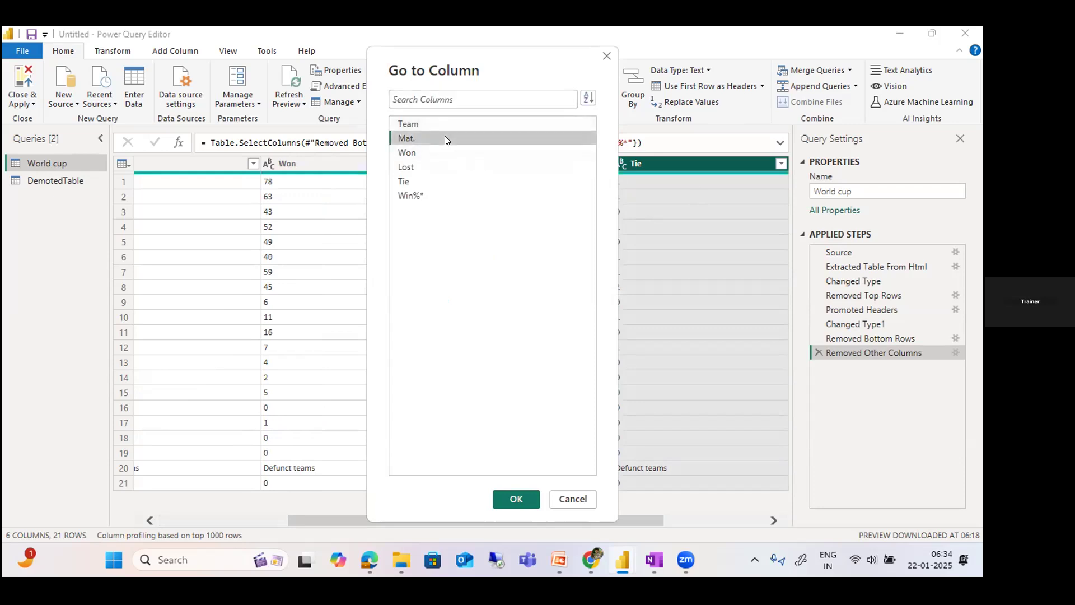
left_click(512, 496)
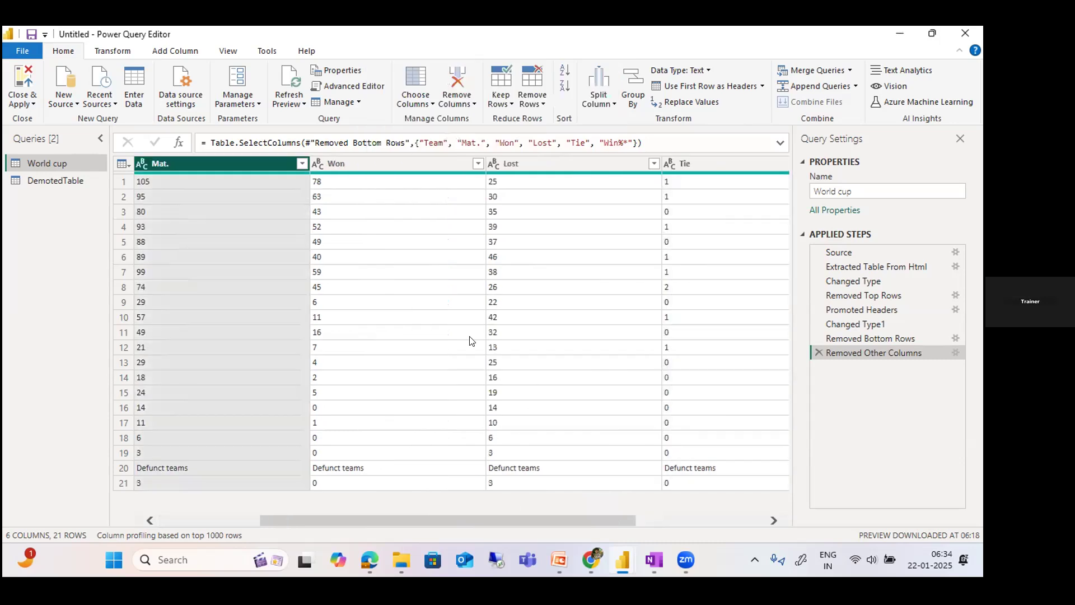
left_click_drag(282, 518, 220, 521)
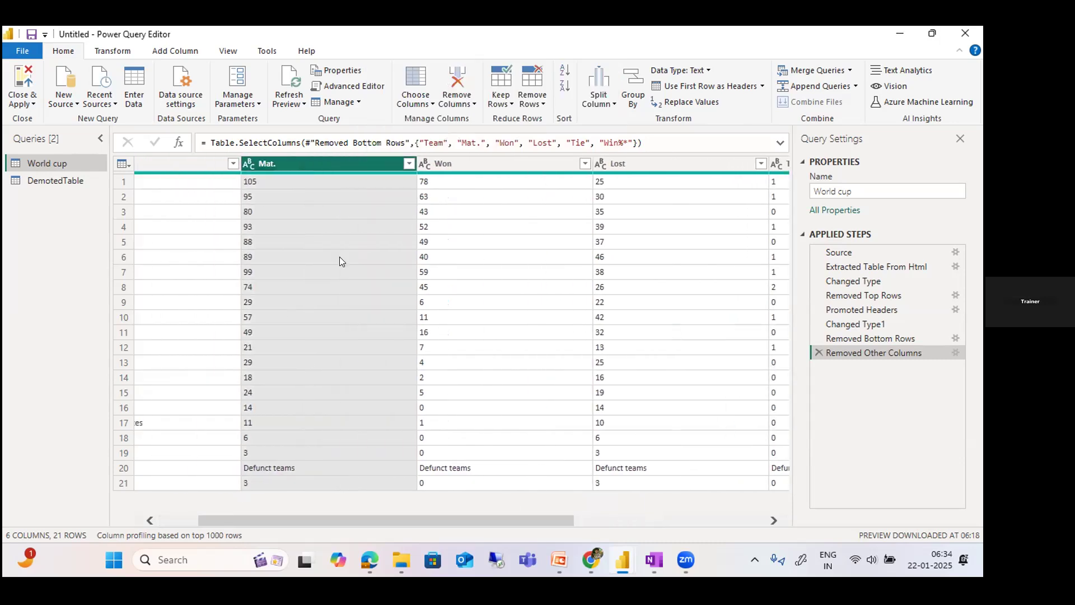
left_click(409, 165)
left_click(391, 520)
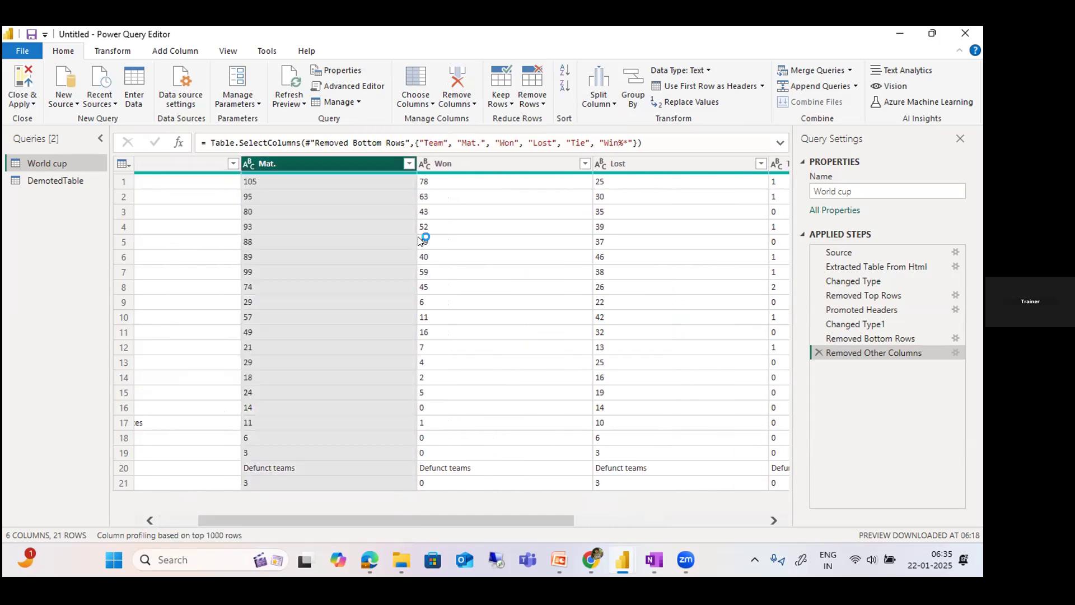
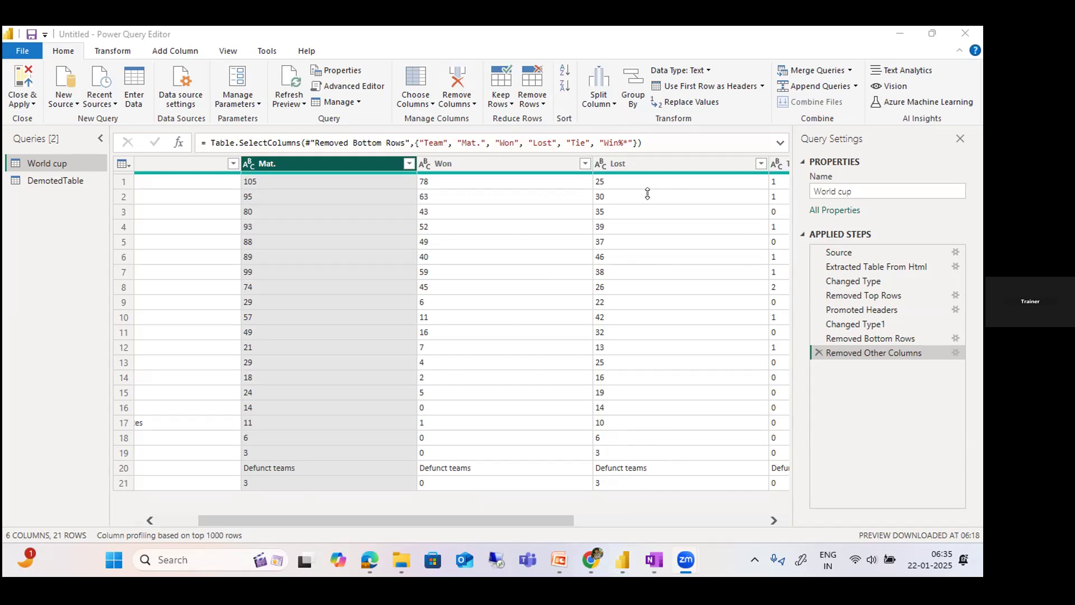
Remove the Won column from the World cup table
left_click(505, 162)
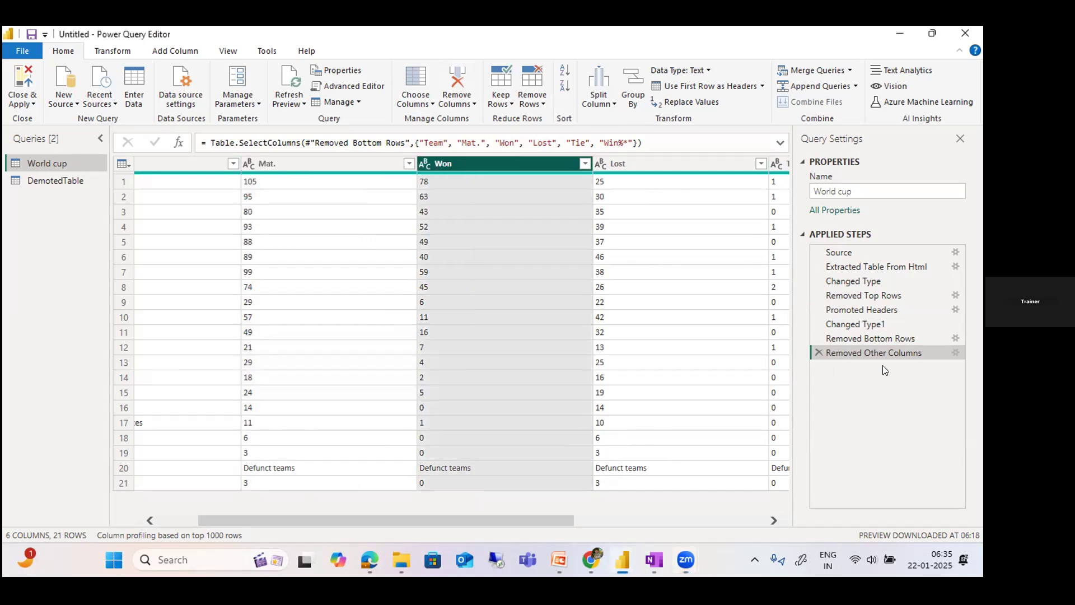
right_click(526, 163)
left_click(555, 188)
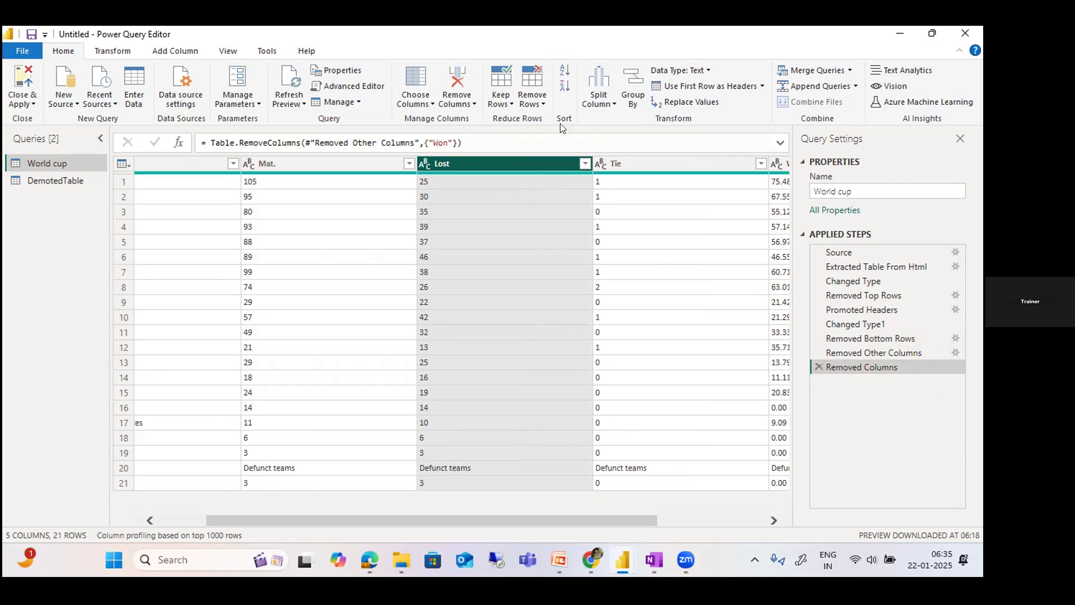
Show the Remove Rows options for the World cup table
left_click(535, 100)
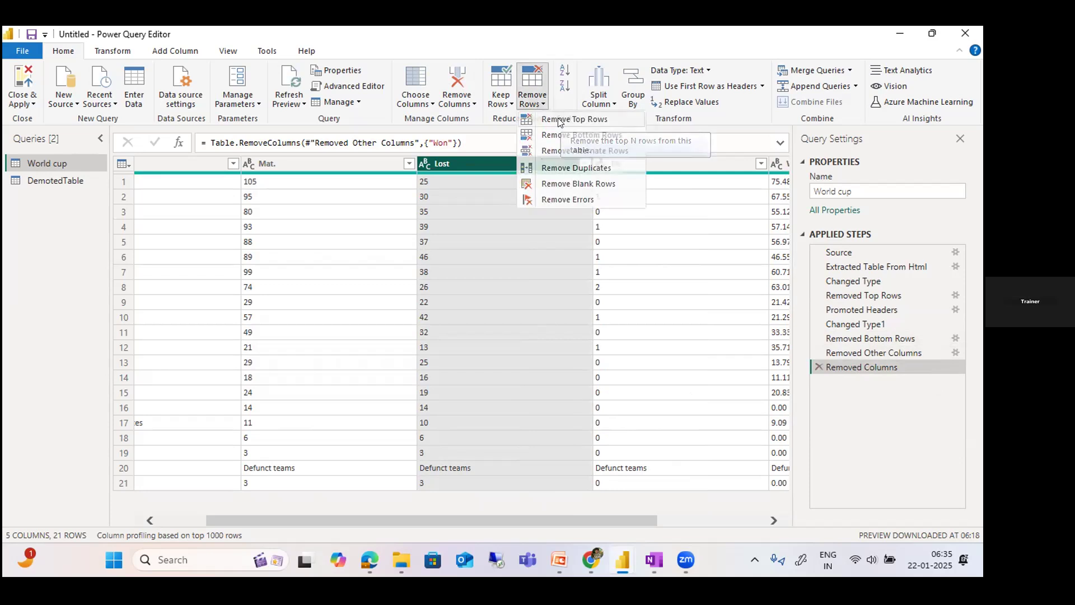
Try removing the top 3 rows of the World cup table, and delete the resulting applied step
left_click(559, 120)
type("3")
left_click(641, 331)
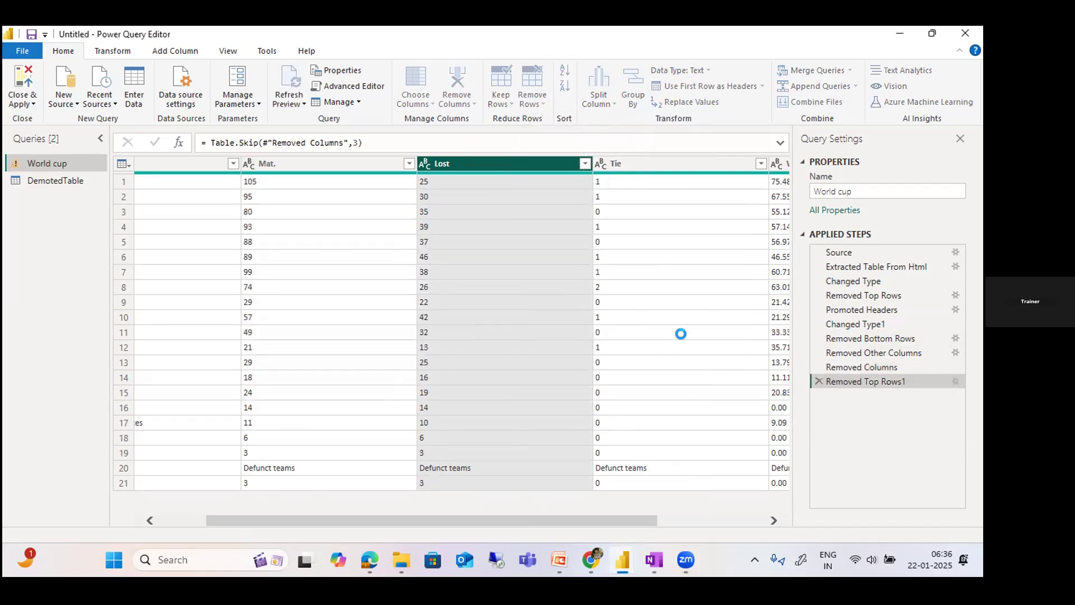
left_click(818, 381)
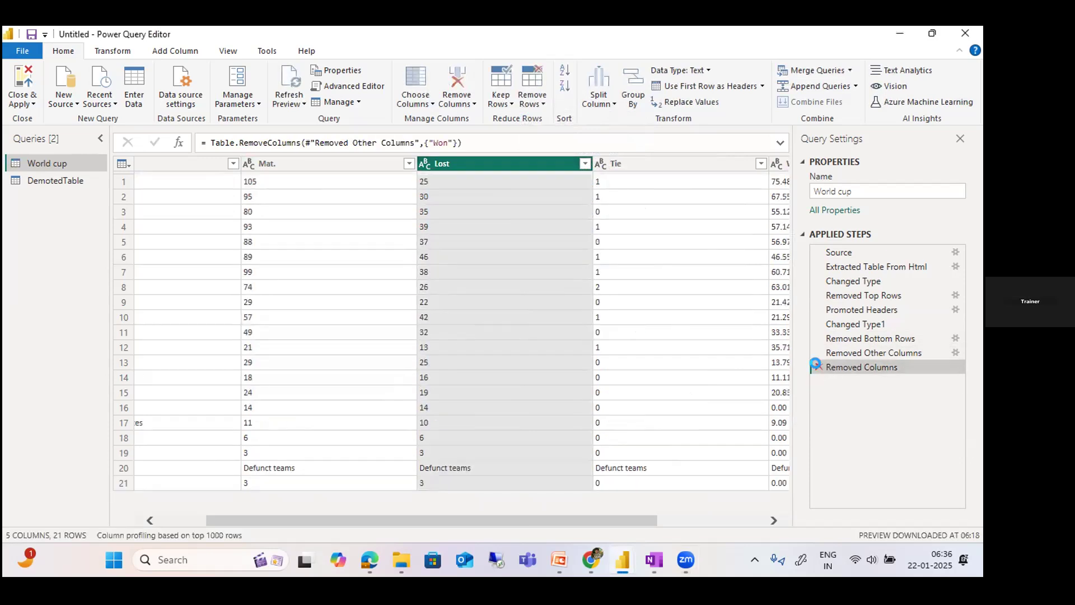
Delete the Removed Columns and Removed Other Columns steps from the World cup query, checking the query's M code between deletions
left_click(816, 366)
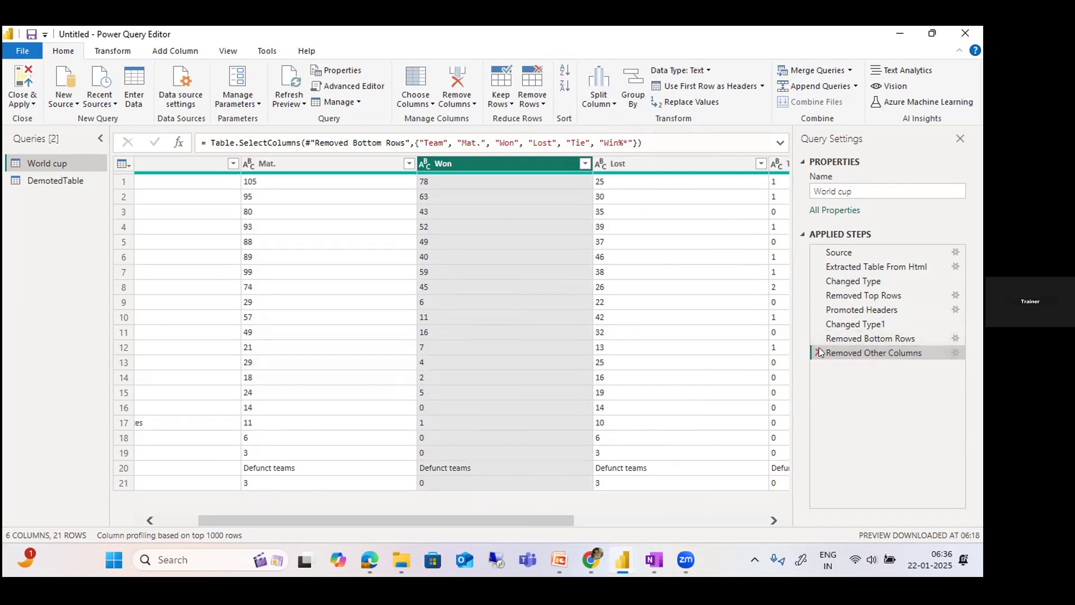
left_click(374, 85)
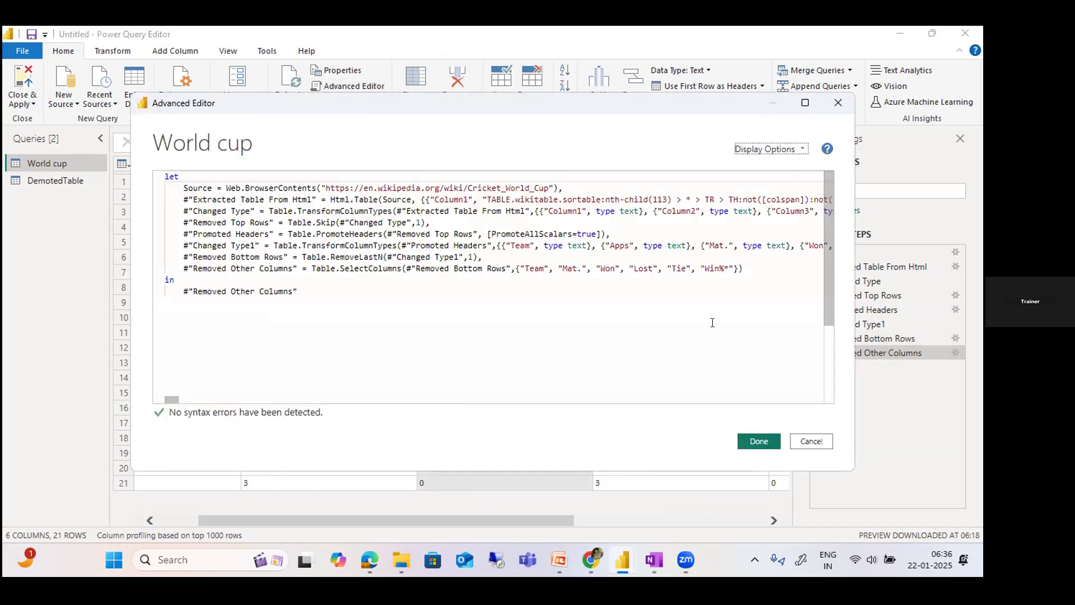
left_click(811, 441)
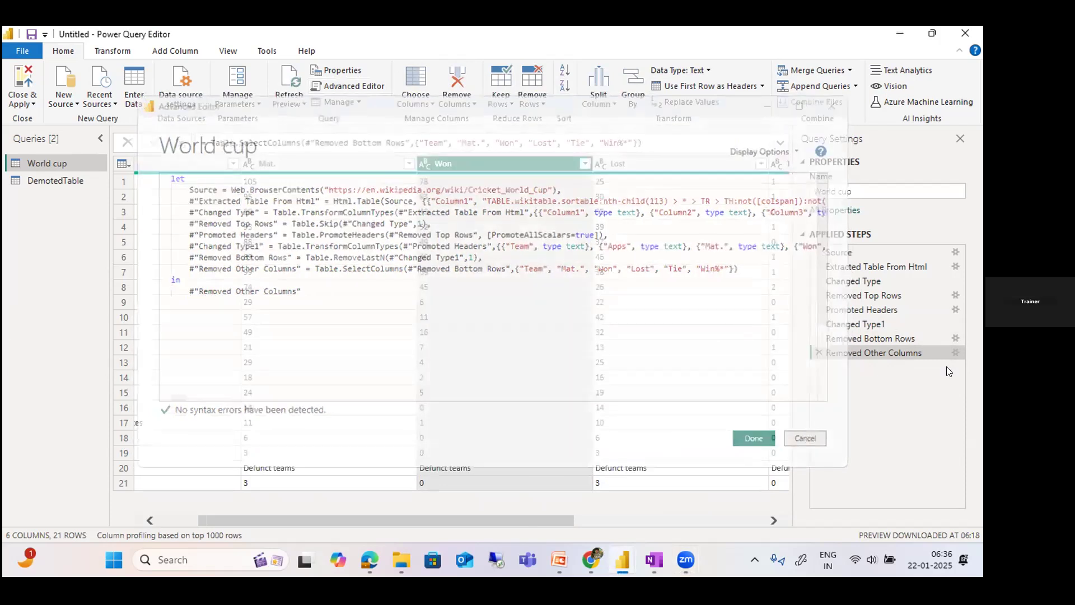
left_click(819, 351)
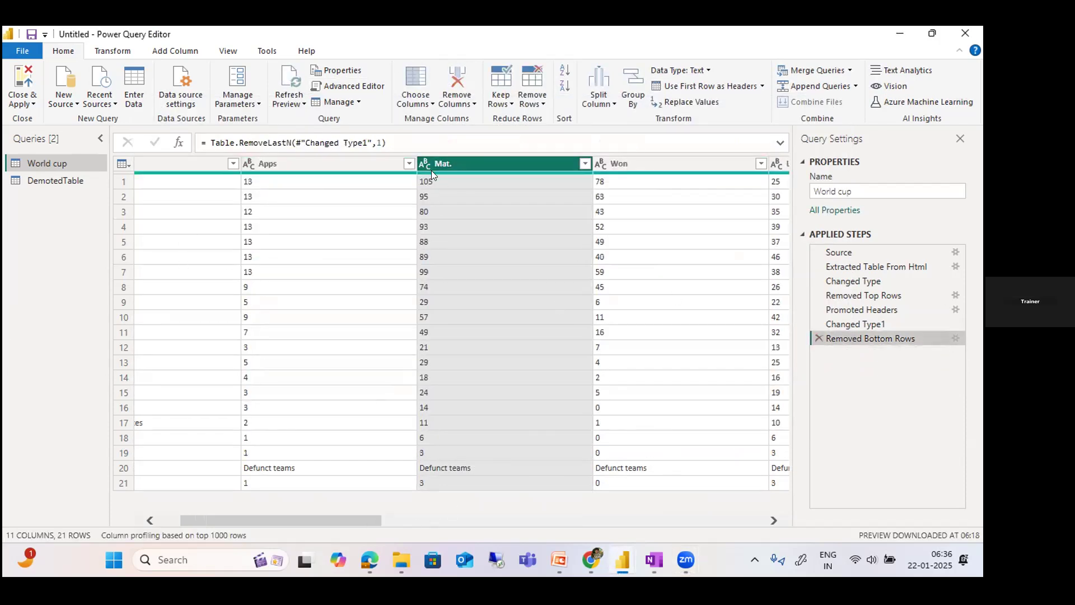
Remove the Apps and Won columns from the World cup table
left_click(340, 168)
right_click(340, 163)
left_click(374, 191)
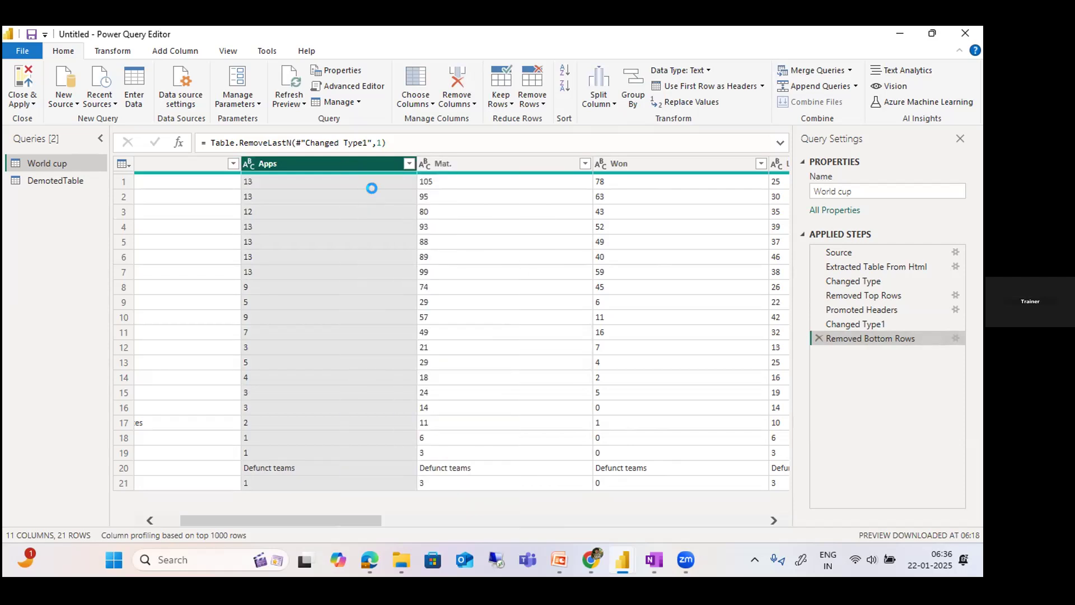
left_click(456, 165)
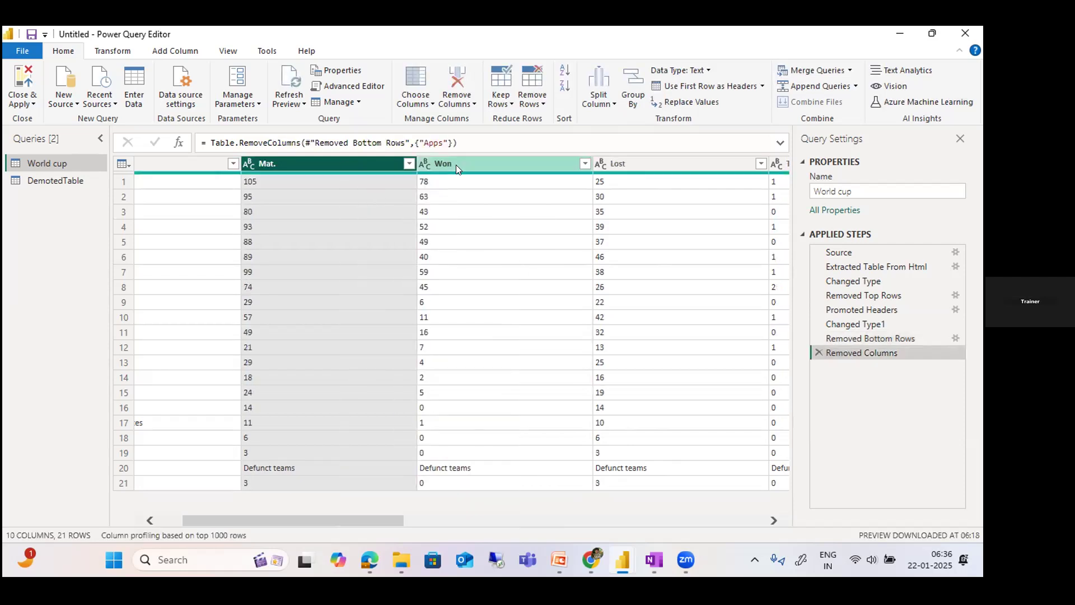
right_click(455, 164)
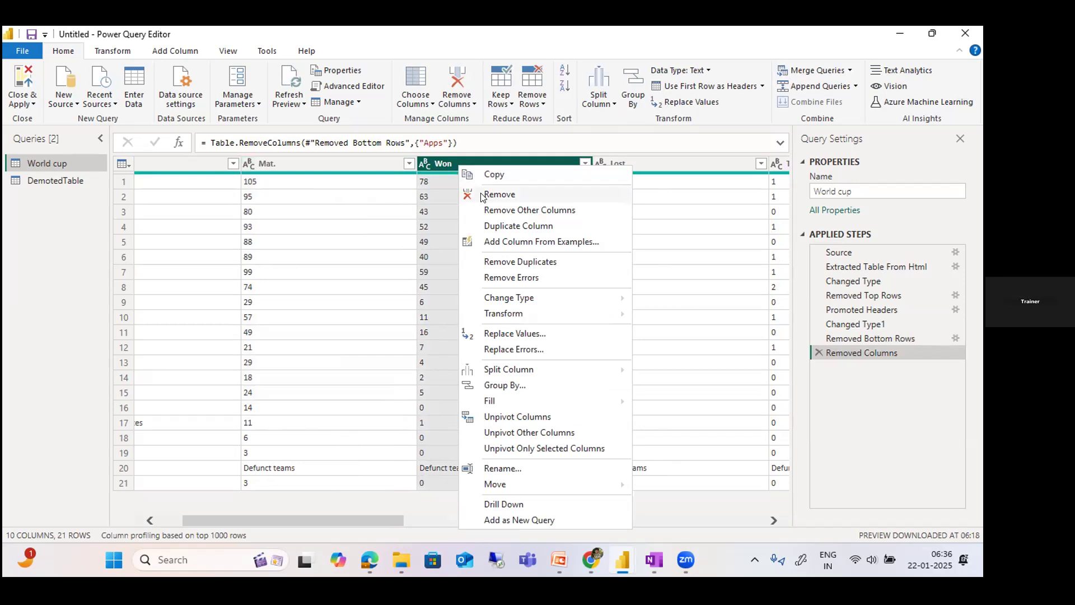
left_click(482, 195)
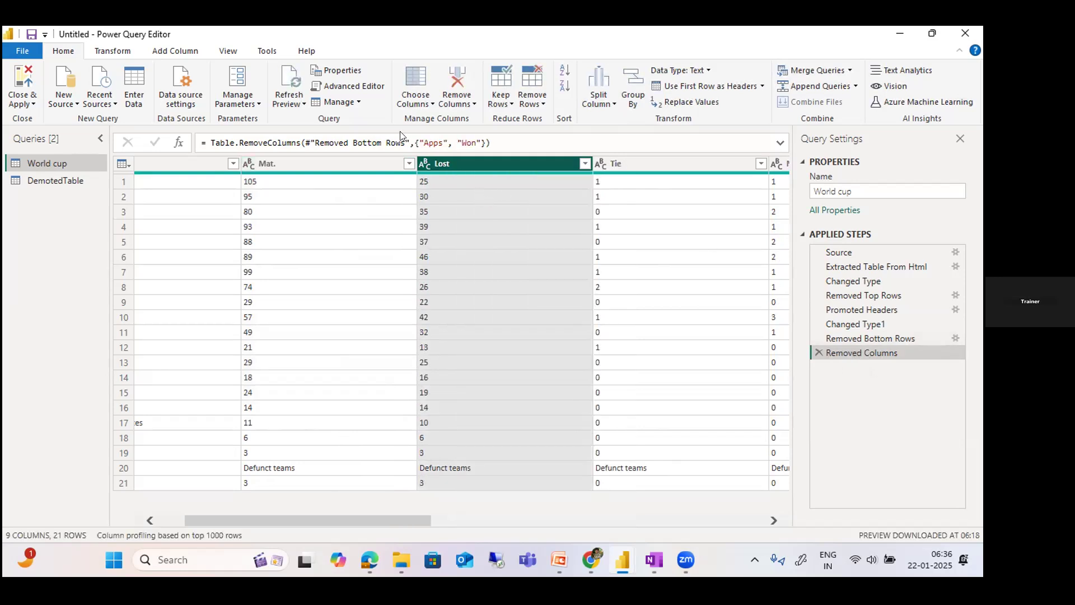
Examine the query's M code in the Advanced Editor, focusing on the column names listed in the Removed Columns line
left_click(377, 88)
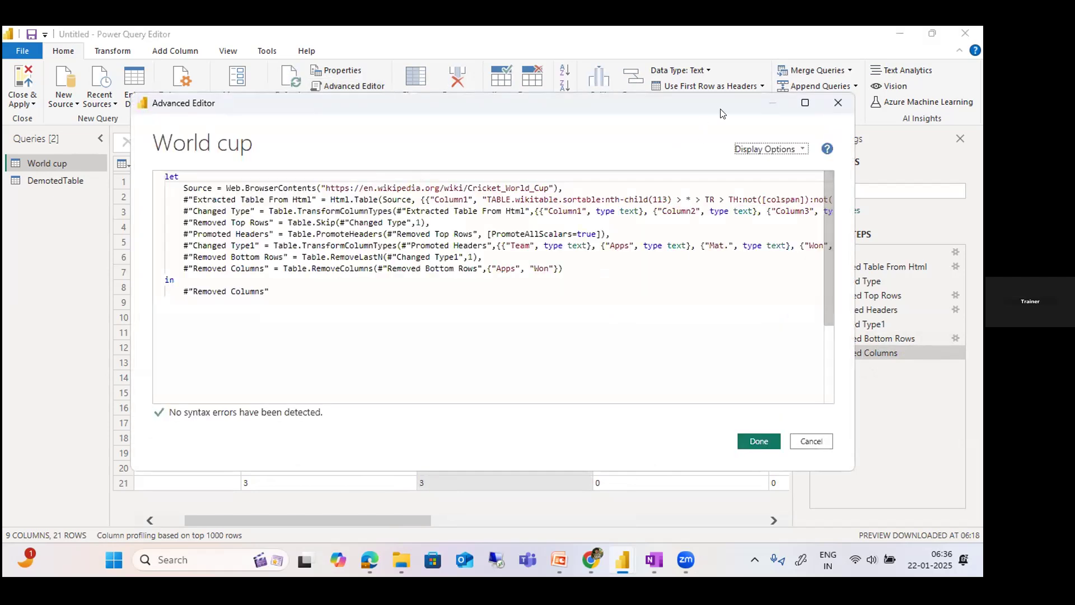
left_click(804, 102)
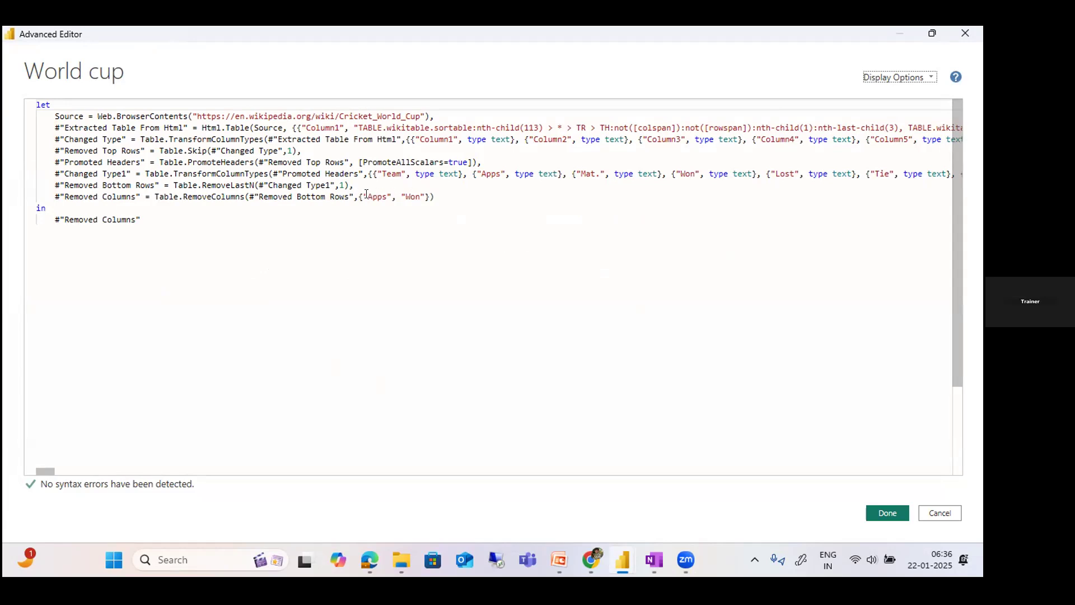
left_click_drag(366, 196, 383, 196)
double_click(415, 196)
left_click(440, 196)
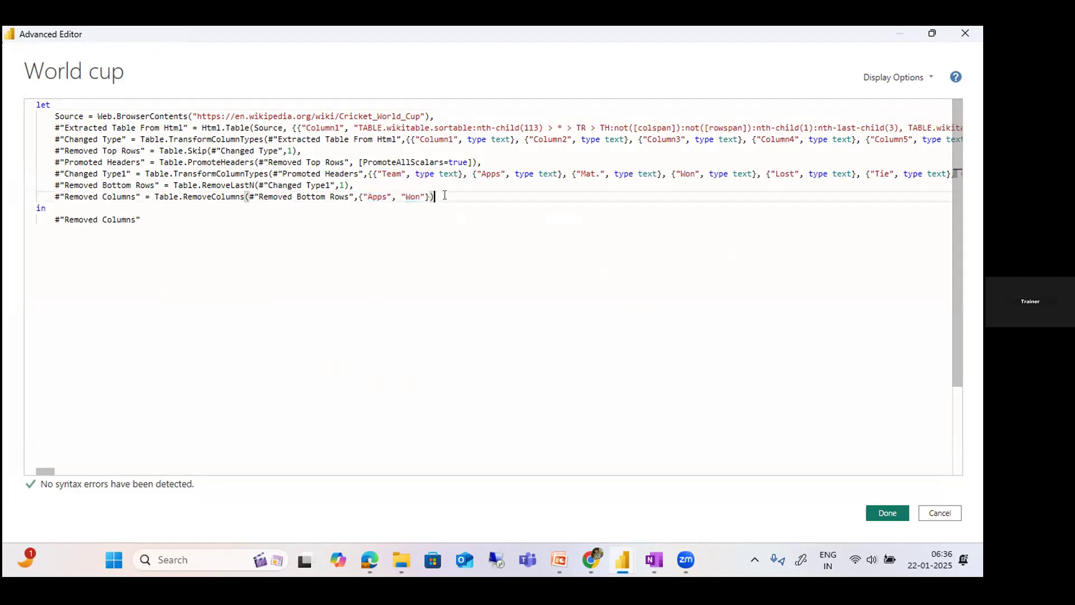
left_click(921, 509)
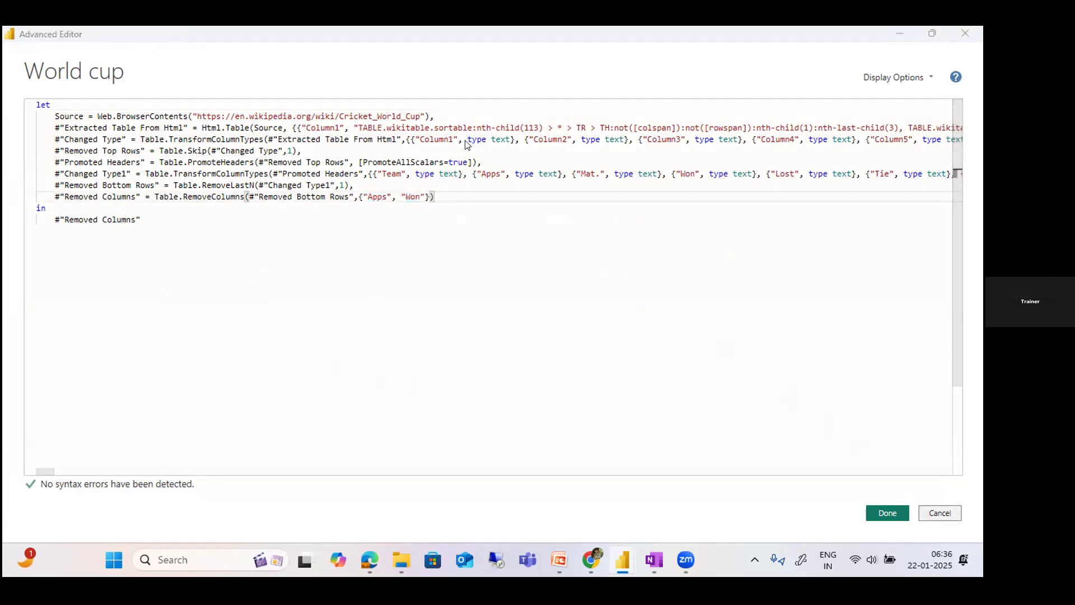
Remove the Lost column and check how it appears in the Removed Columns line of the M code
right_click(455, 161)
left_click(492, 187)
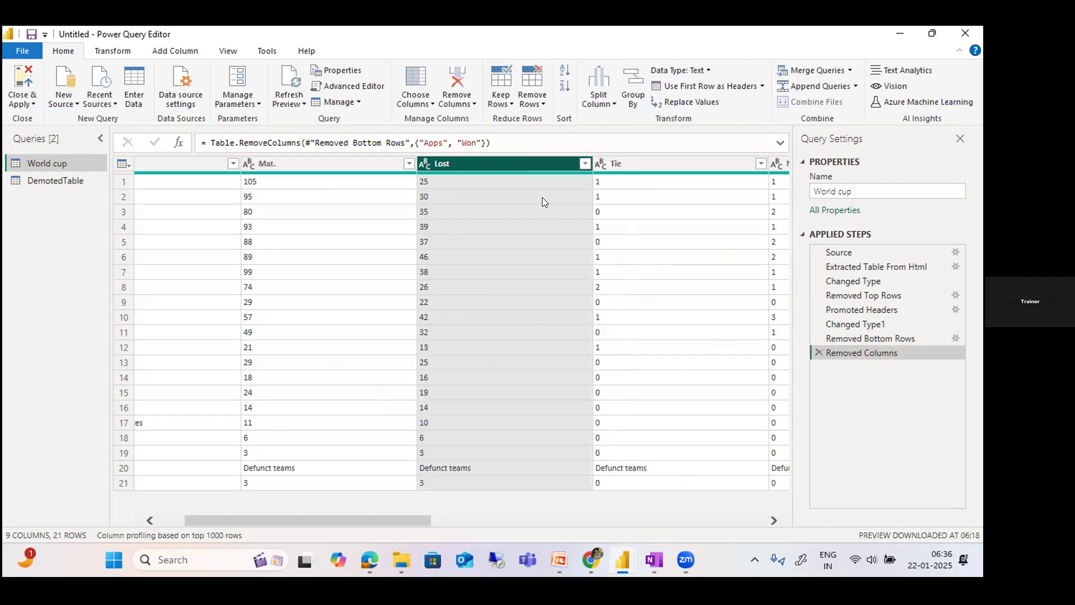
left_click(352, 85)
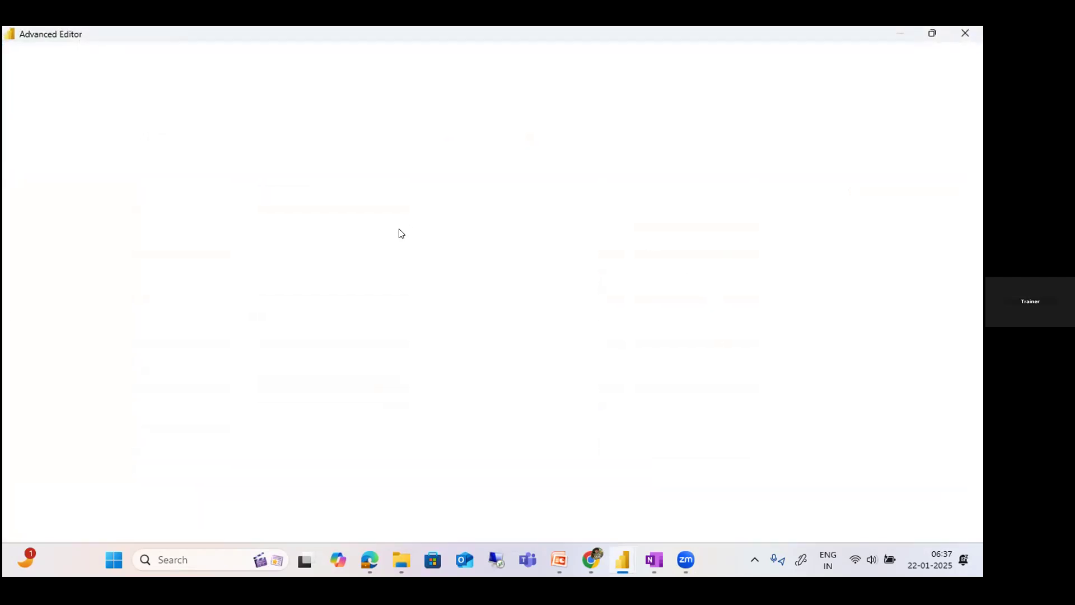
double_click(448, 196)
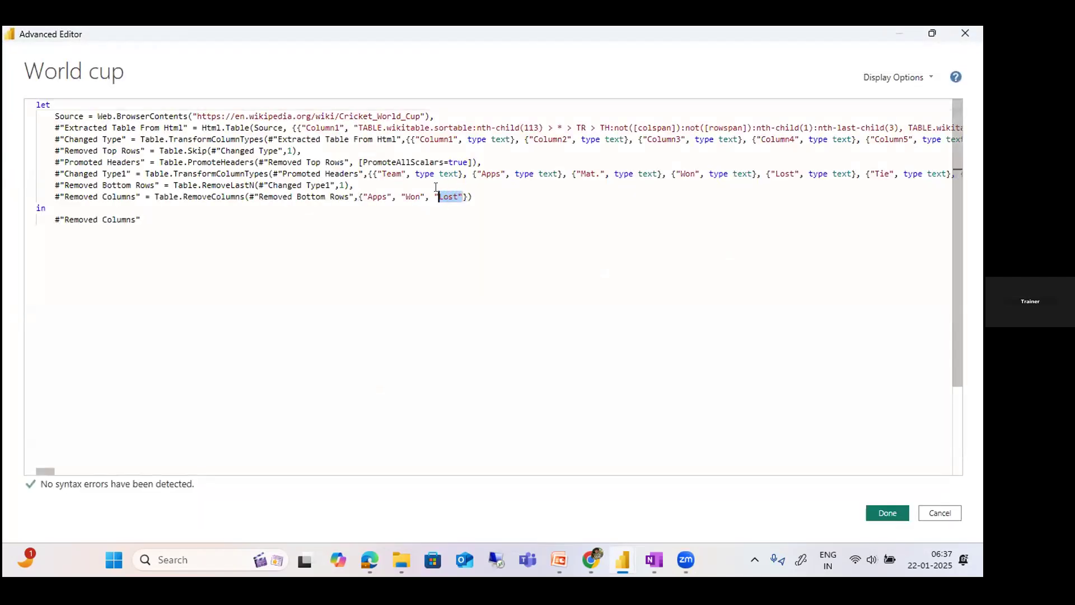
left_click(939, 513)
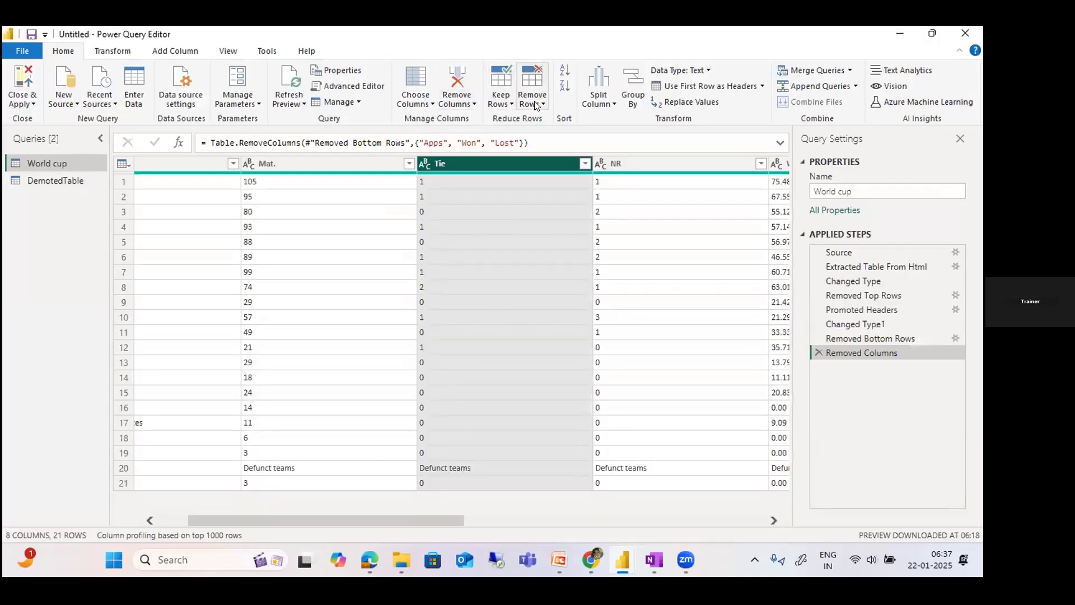
Remove the top 5 rows from the World cup table
left_click(532, 100)
left_click(571, 122)
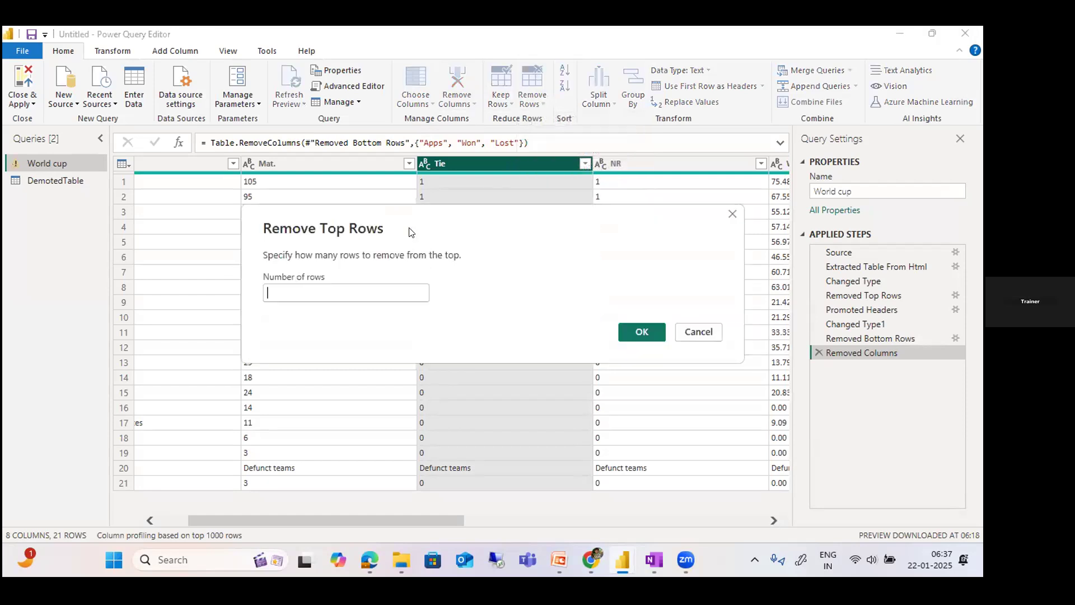
type("5")
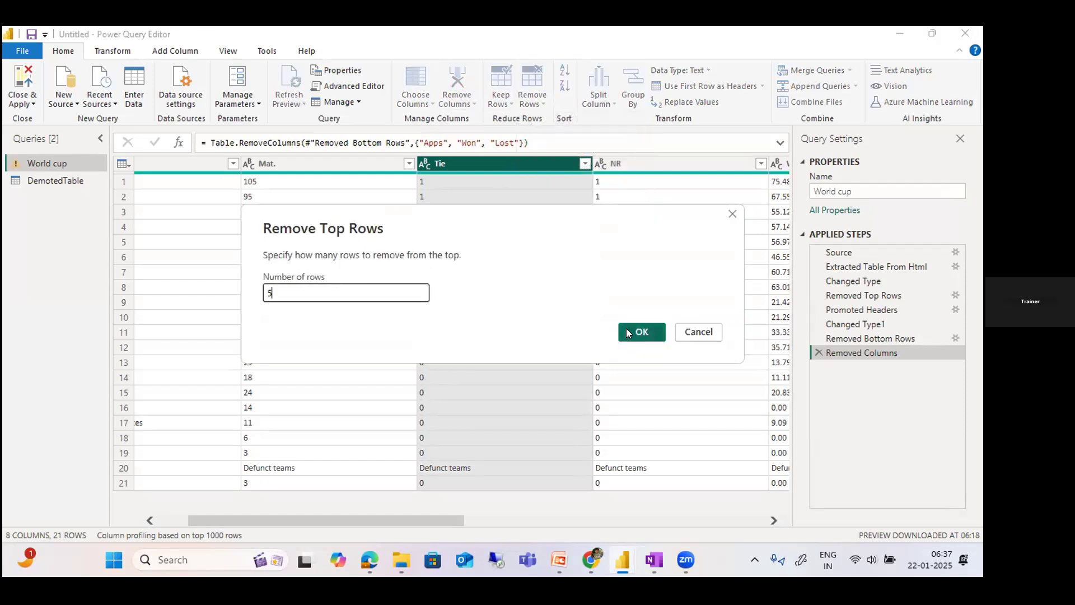
left_click(626, 328)
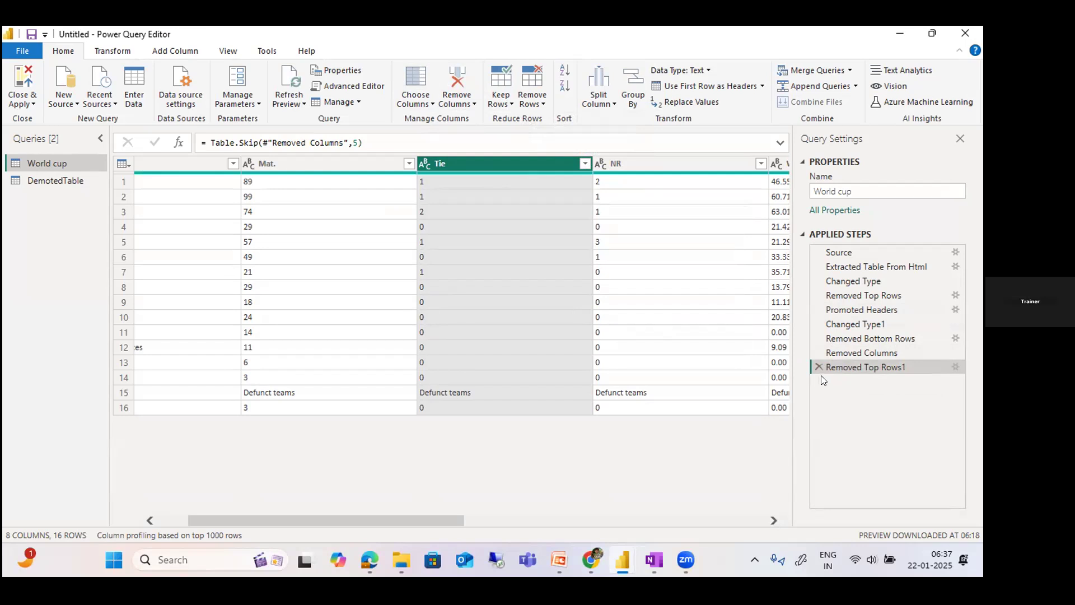
Try adding another entry after "Lost" in the Removed Columns line of the M code, and discard the edit
left_click(361, 85)
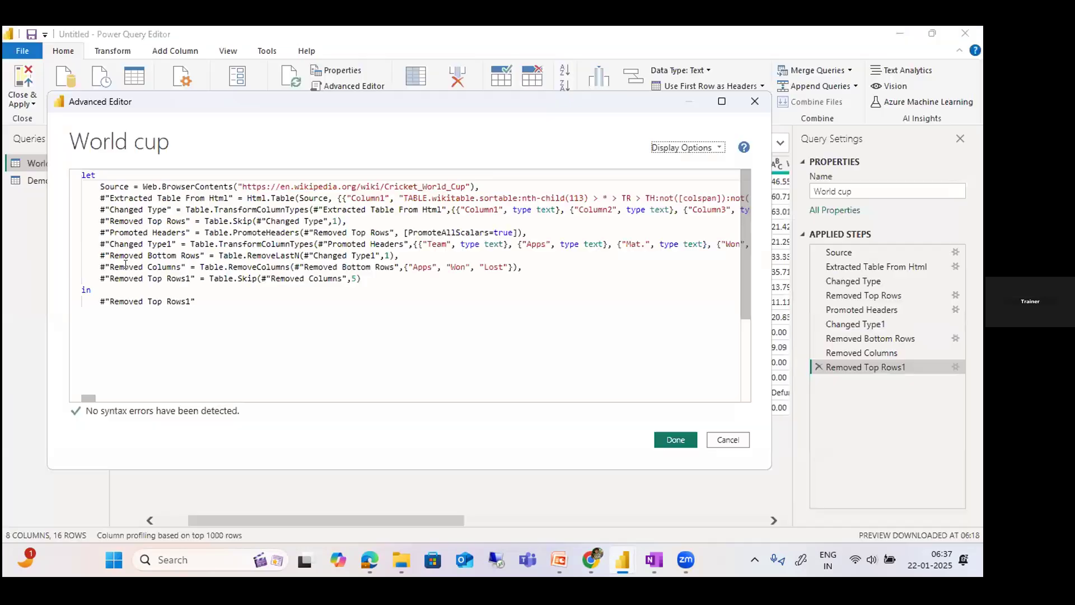
key("super+Down")
left_click(508, 267)
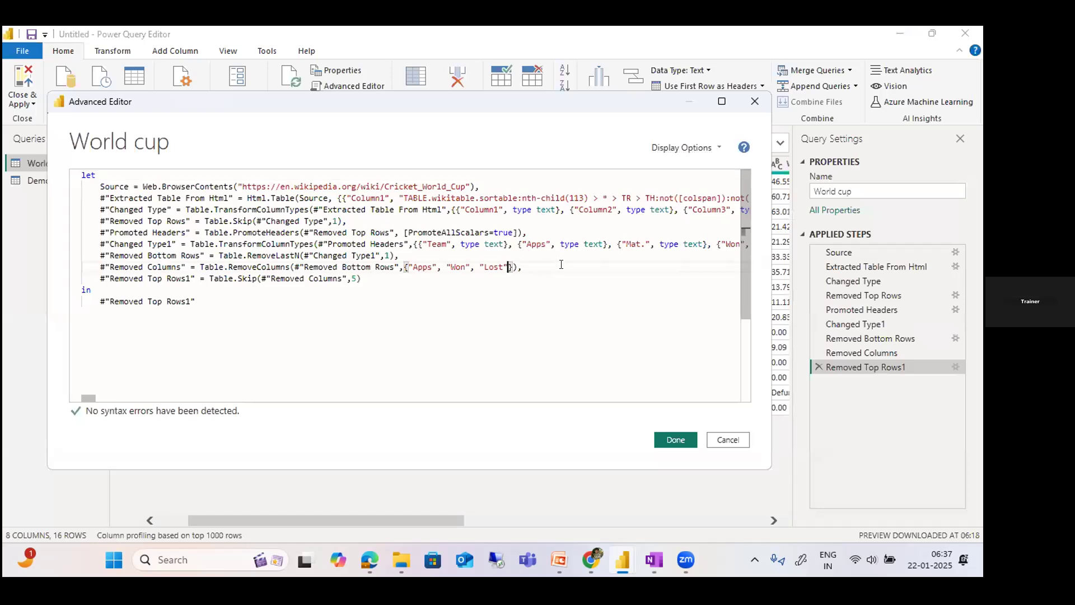
type(",\"\"")
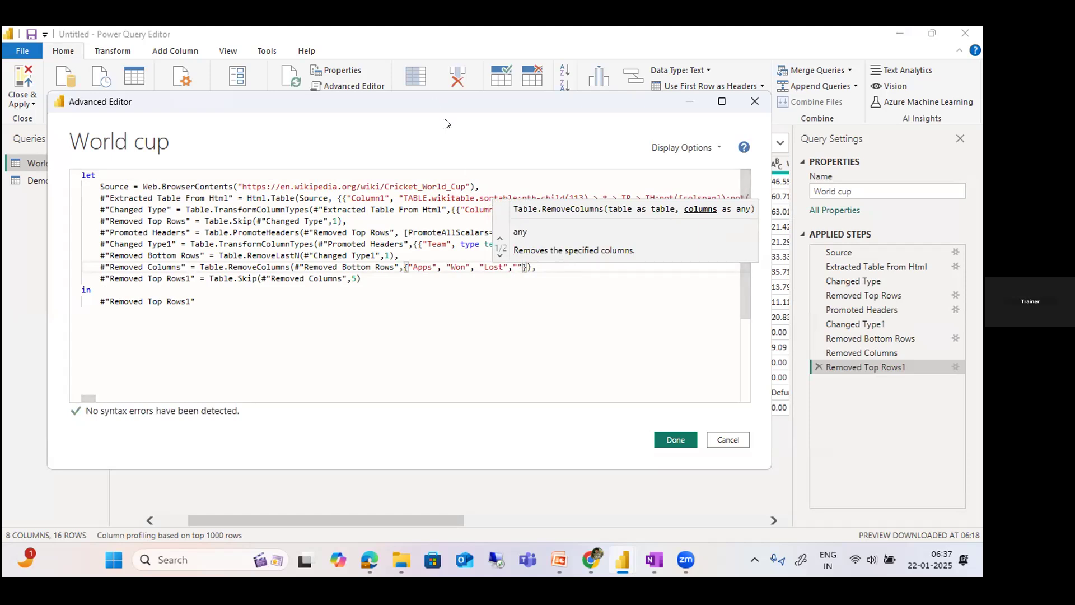
key("BackSpace")
key("BackSpace")
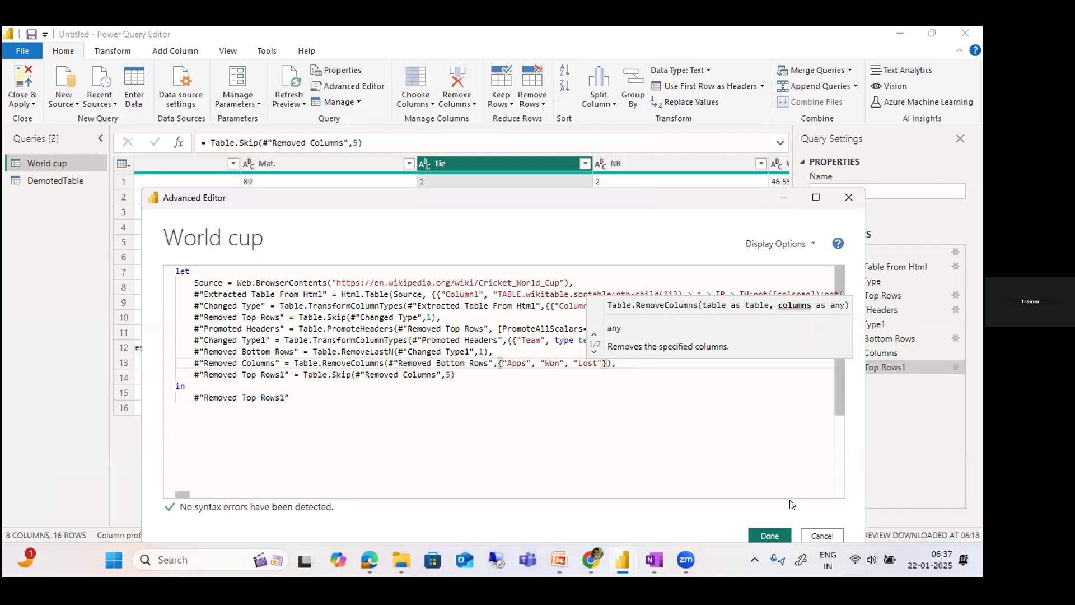
left_click(819, 533)
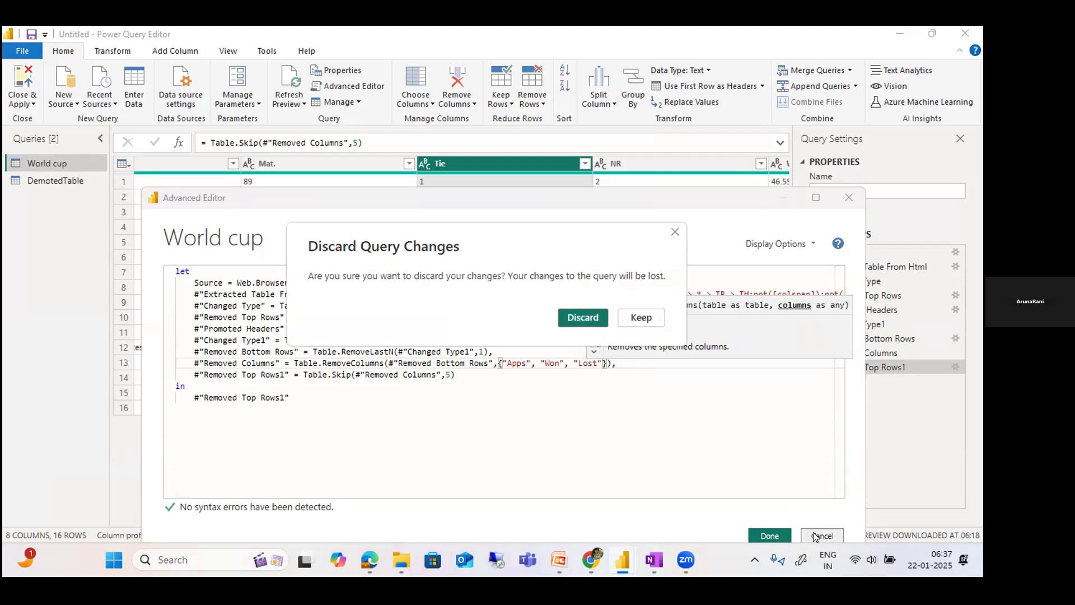
left_click(585, 317)
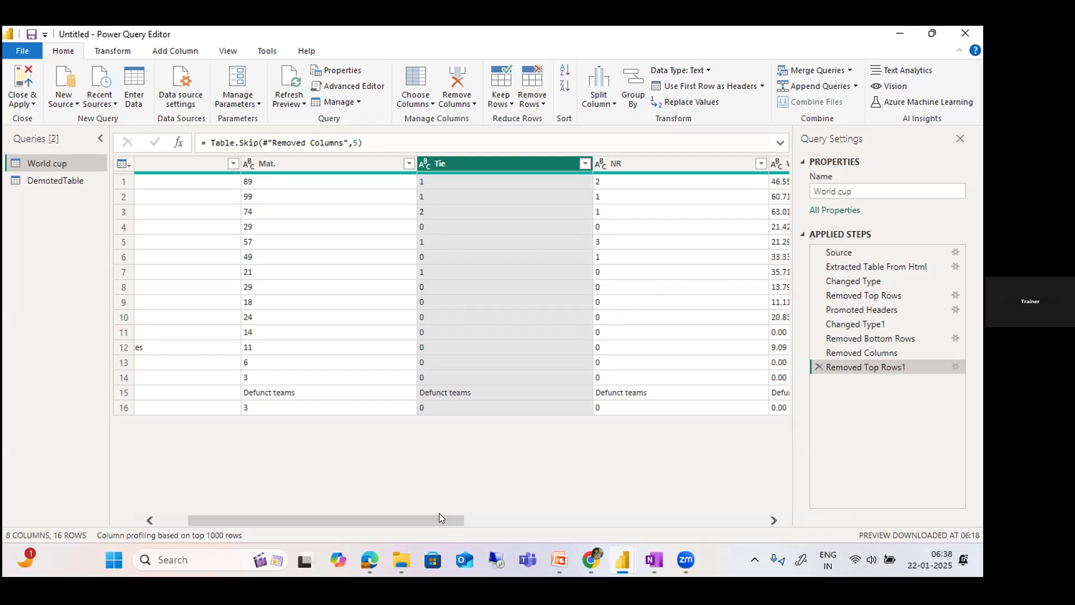
Examine the table at the Removed Bottom Rows, Changed Type1, Promoted Headers and Removed Top Rows applied steps
left_click_drag(439, 513, 439, 513)
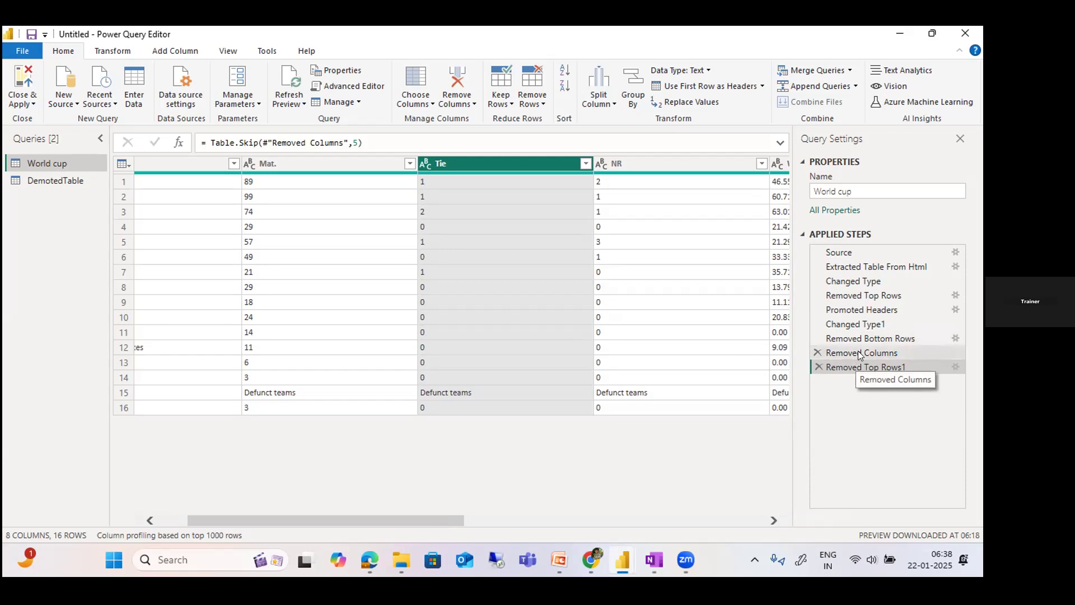
left_click(866, 336)
left_click(864, 317)
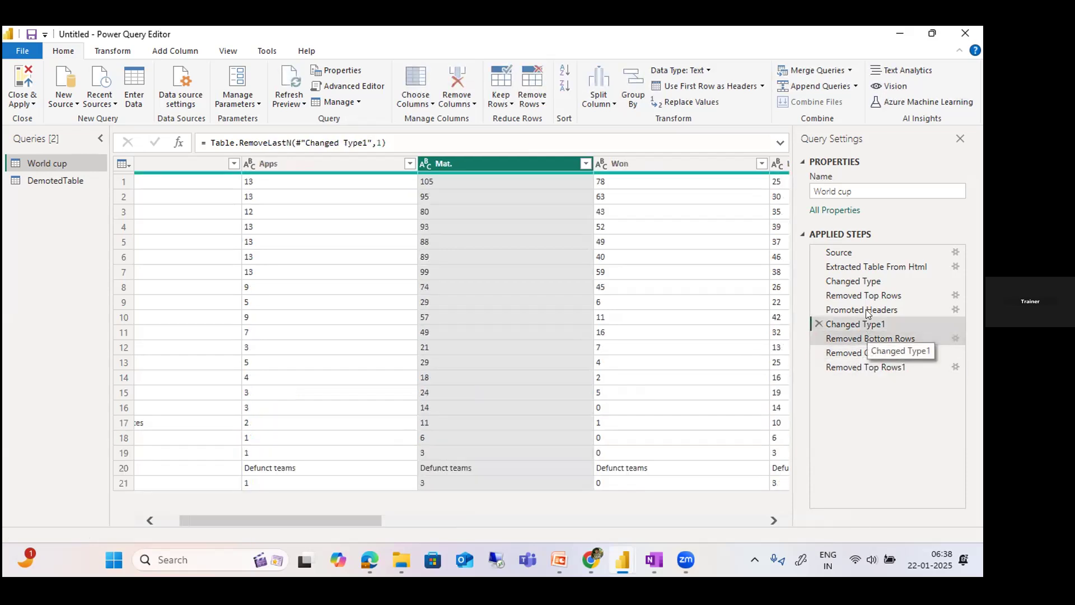
left_click(866, 307)
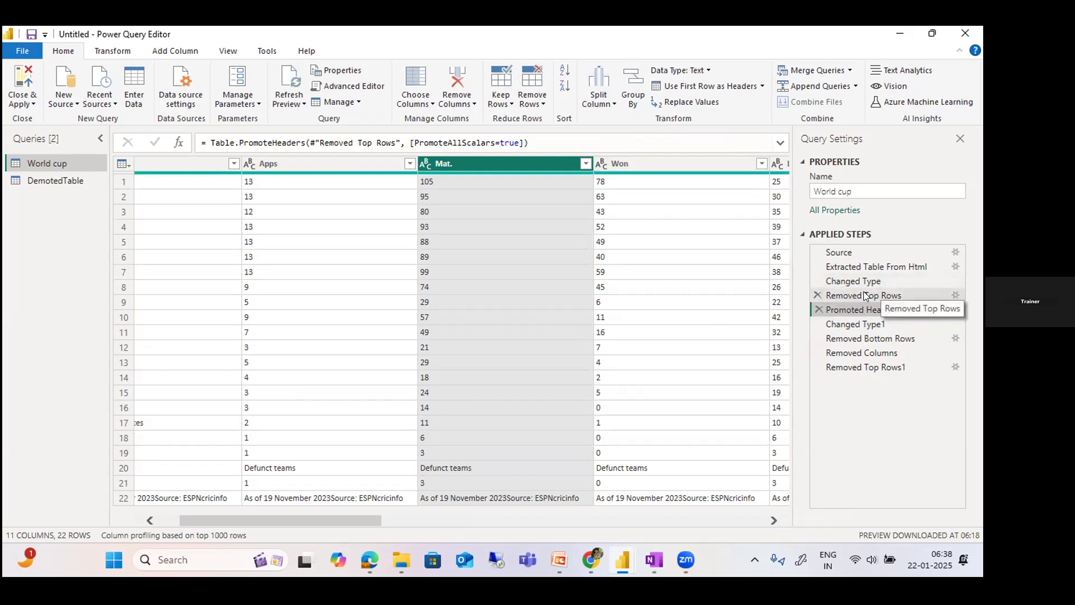
left_click(863, 293)
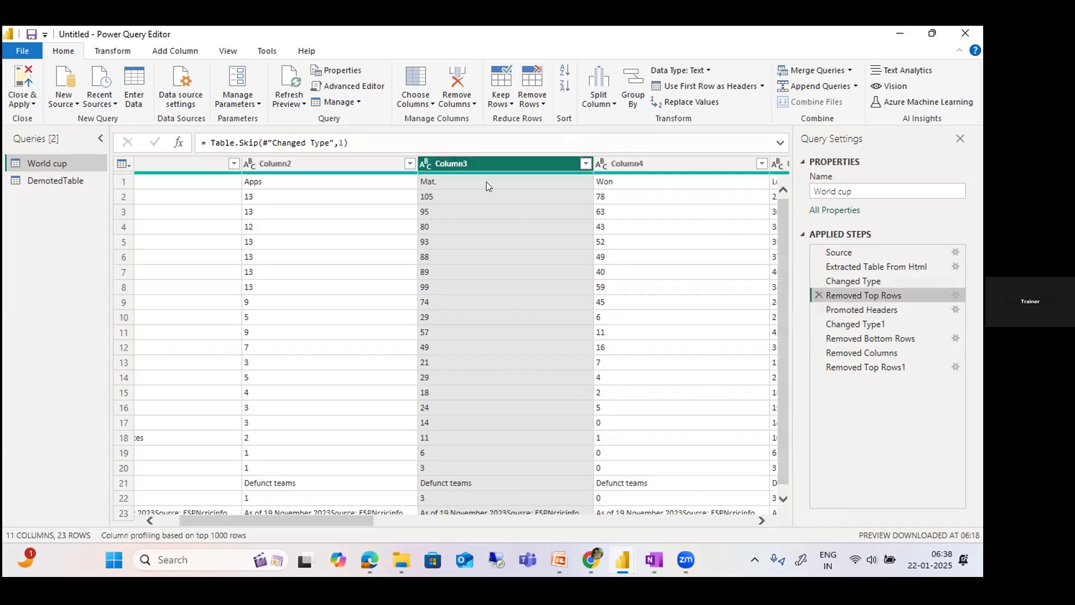
Delete the Promoted Headers and Changed Type1 steps from the World cup query
left_click(870, 305)
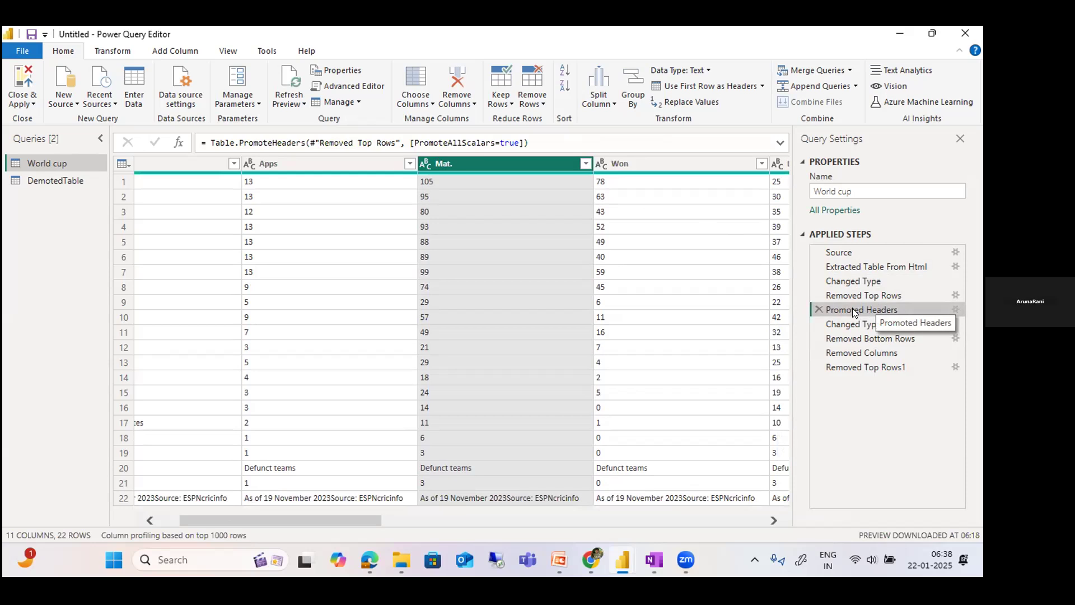
left_click(814, 306)
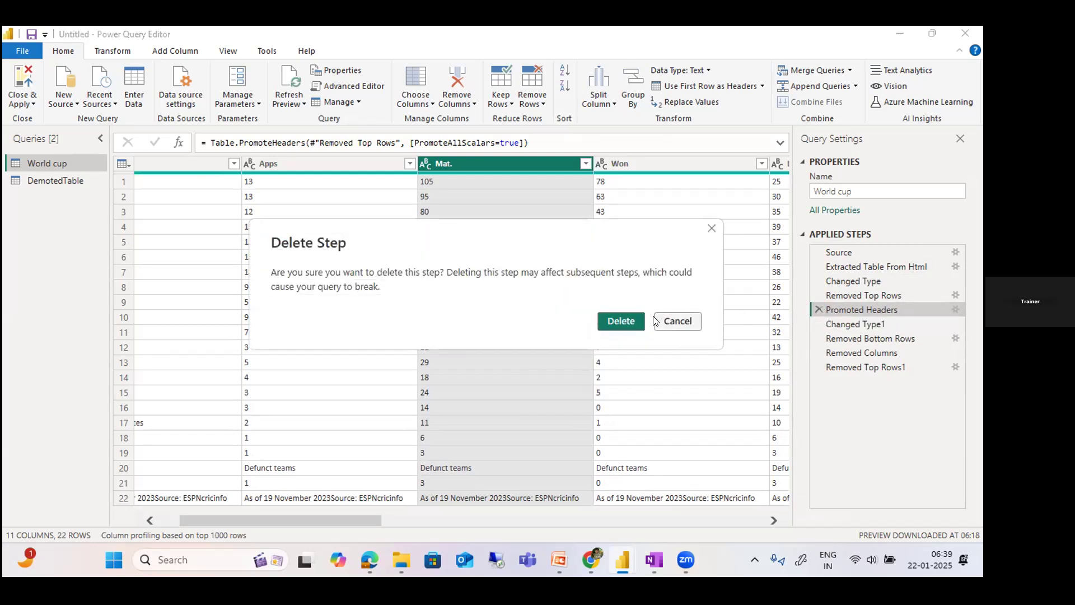
left_click(618, 321)
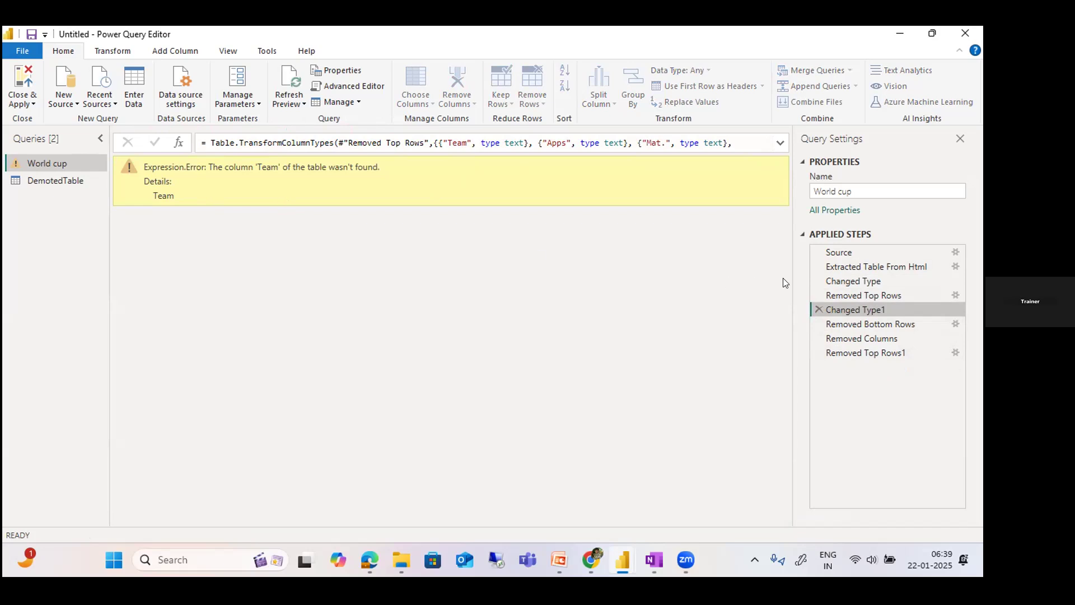
left_click(818, 309)
left_click(627, 320)
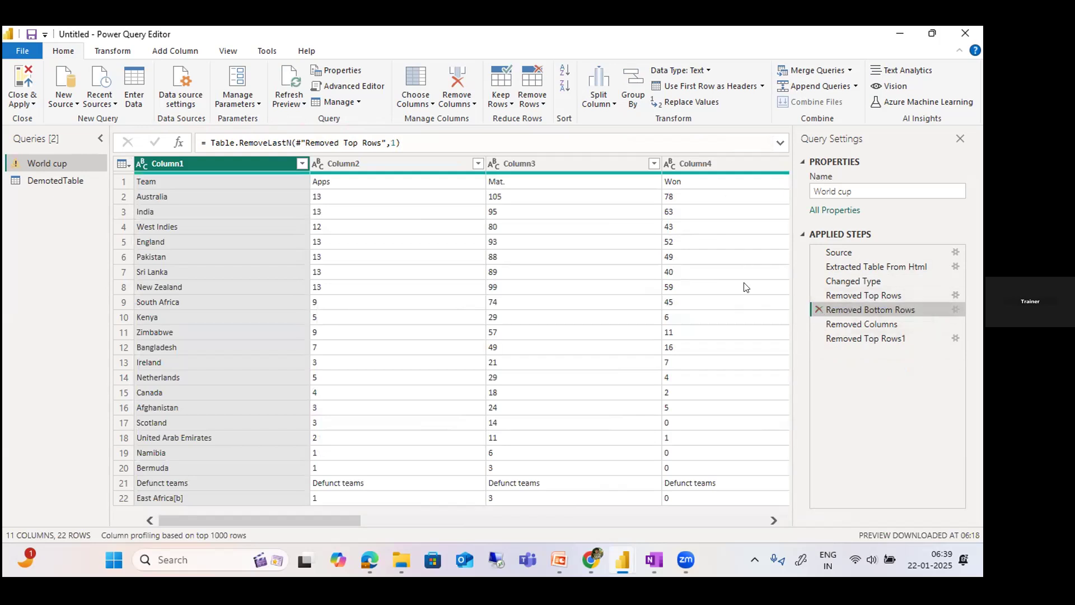
Delete the Removed Columns step from the World cup query
left_click(870, 322)
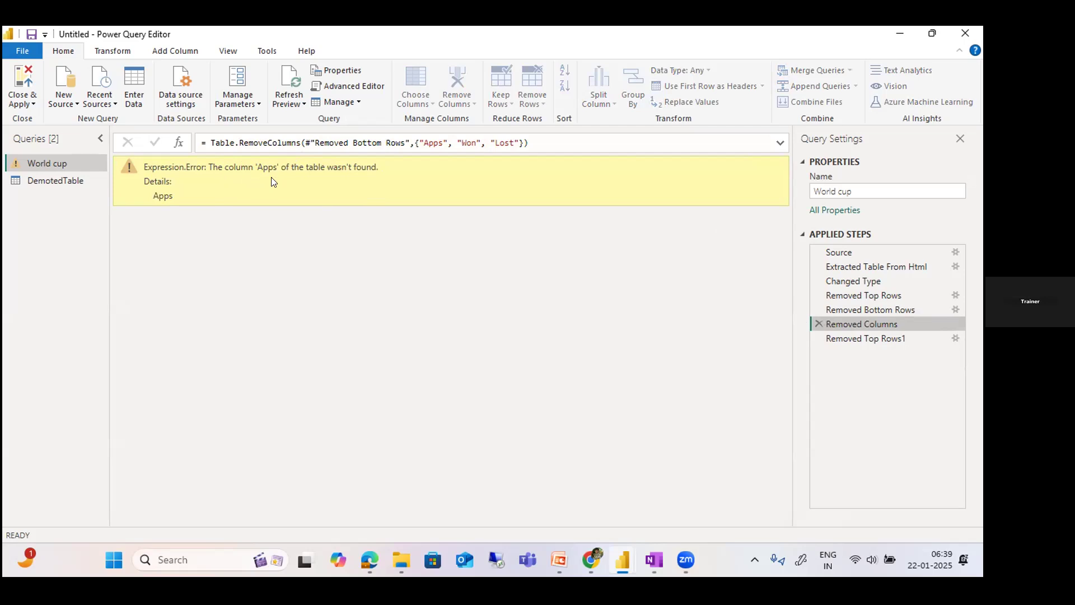
left_click(817, 323)
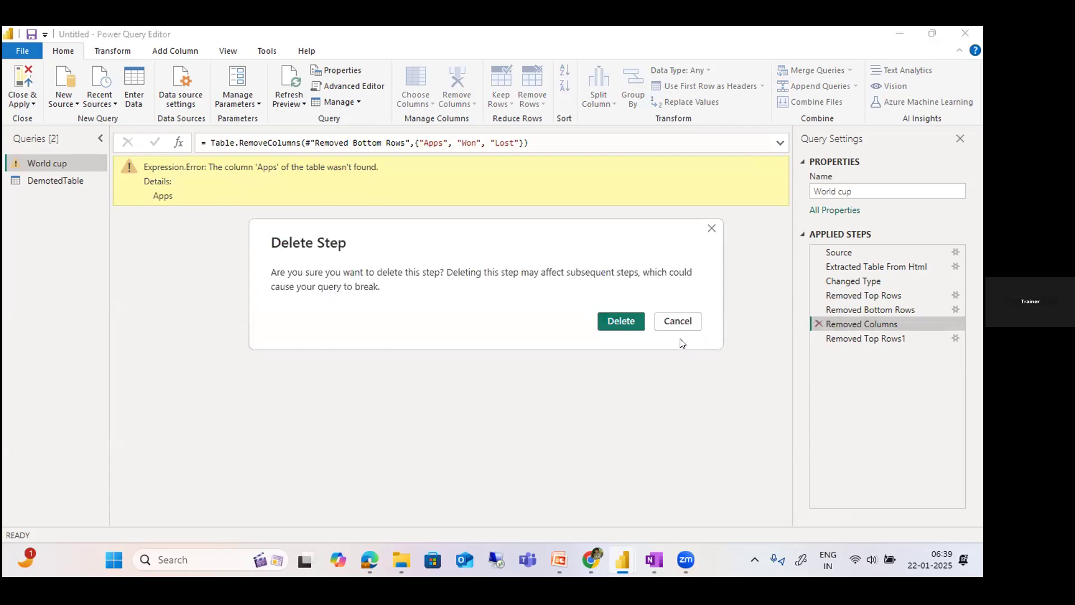
left_click(621, 319)
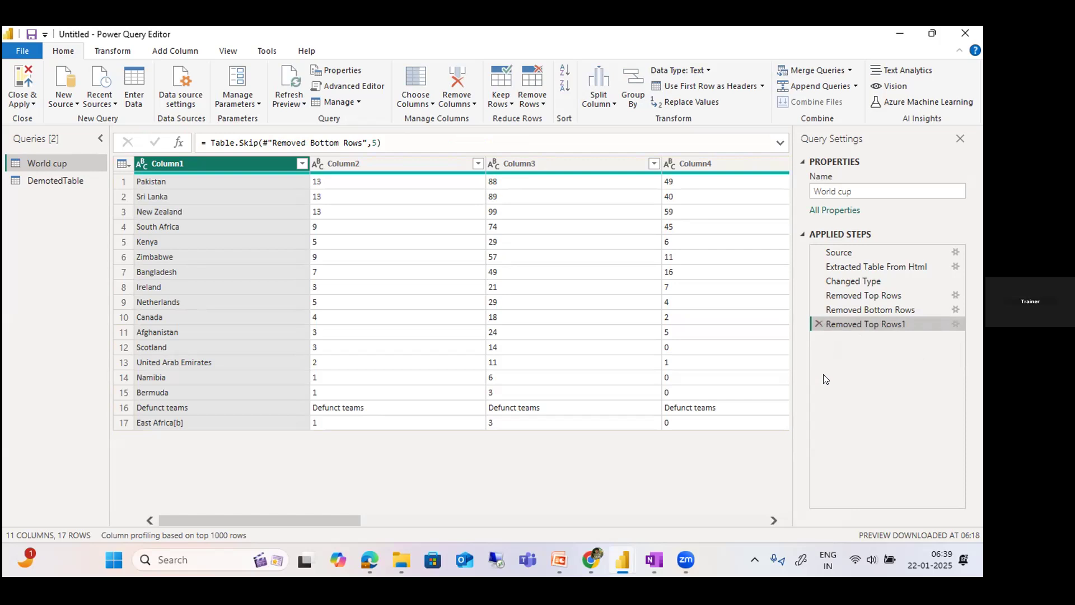
Review the Promote and demote notes on OneNote's Day 3 page, and view the Removed Bottom Rows step in Power Query
key("alt+Tab")
key("Tab")
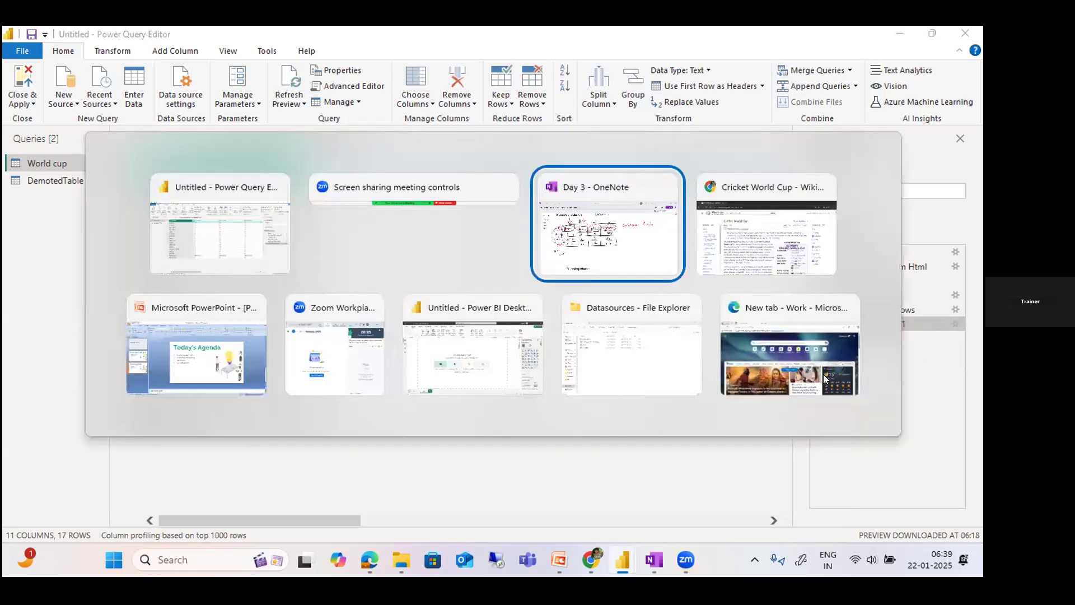
key("alt+Tab")
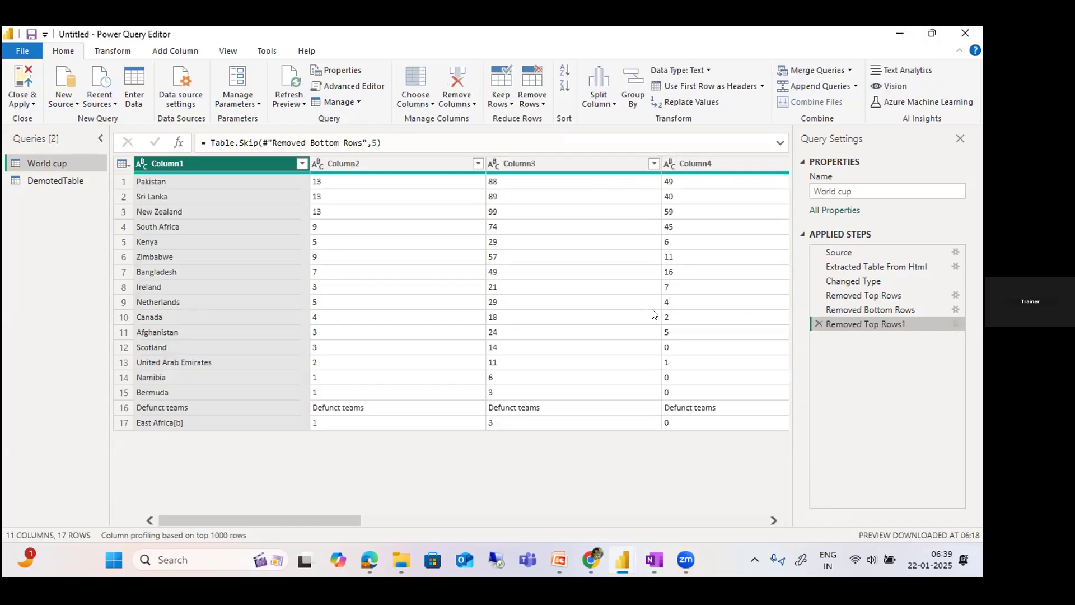
key("alt+Tab")
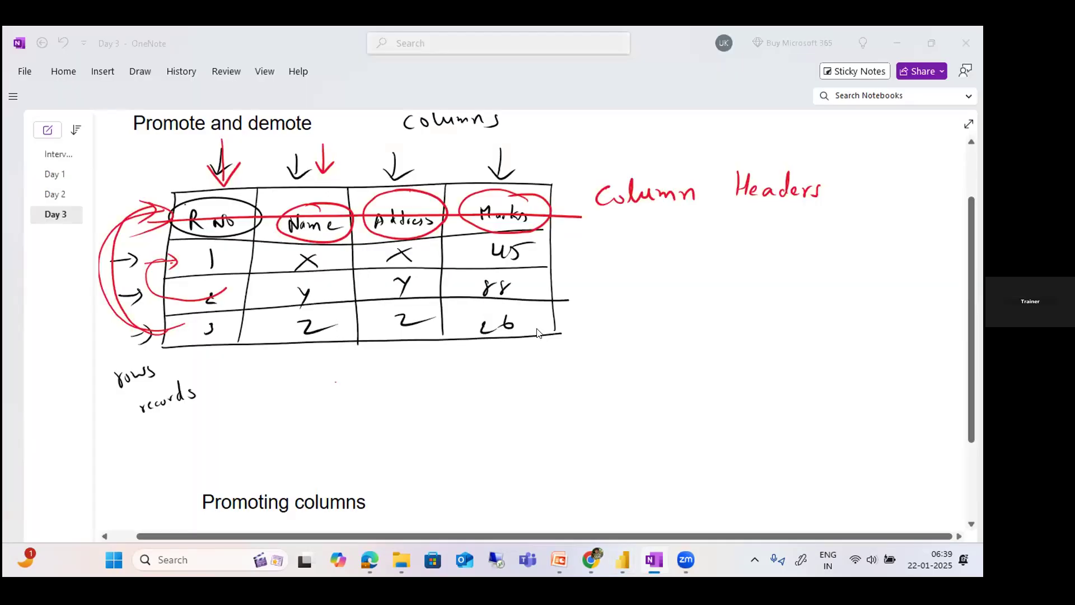
key("alt+Tab")
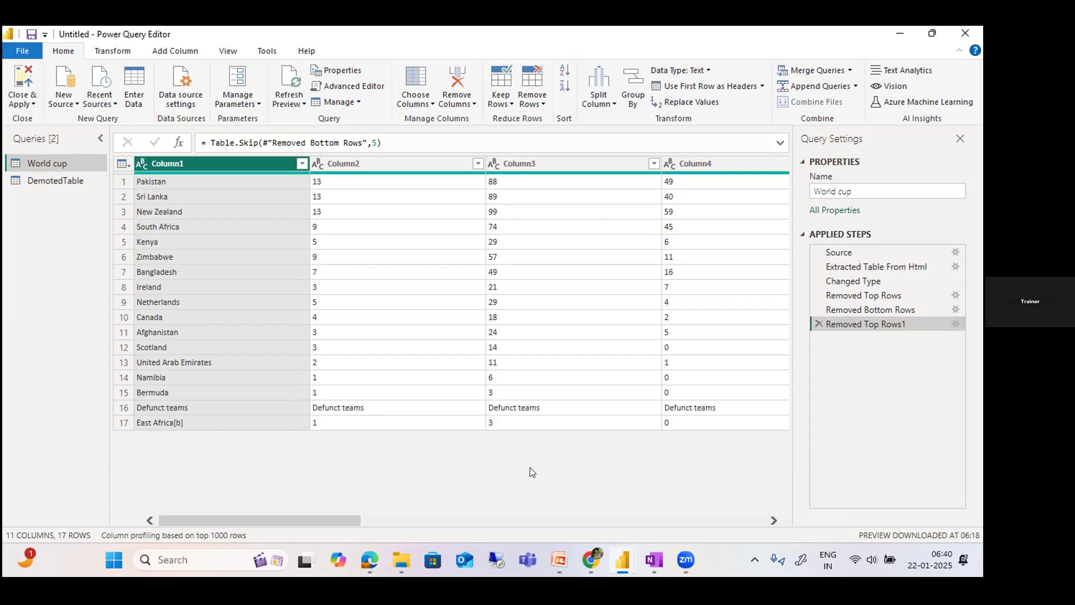
left_click(888, 307)
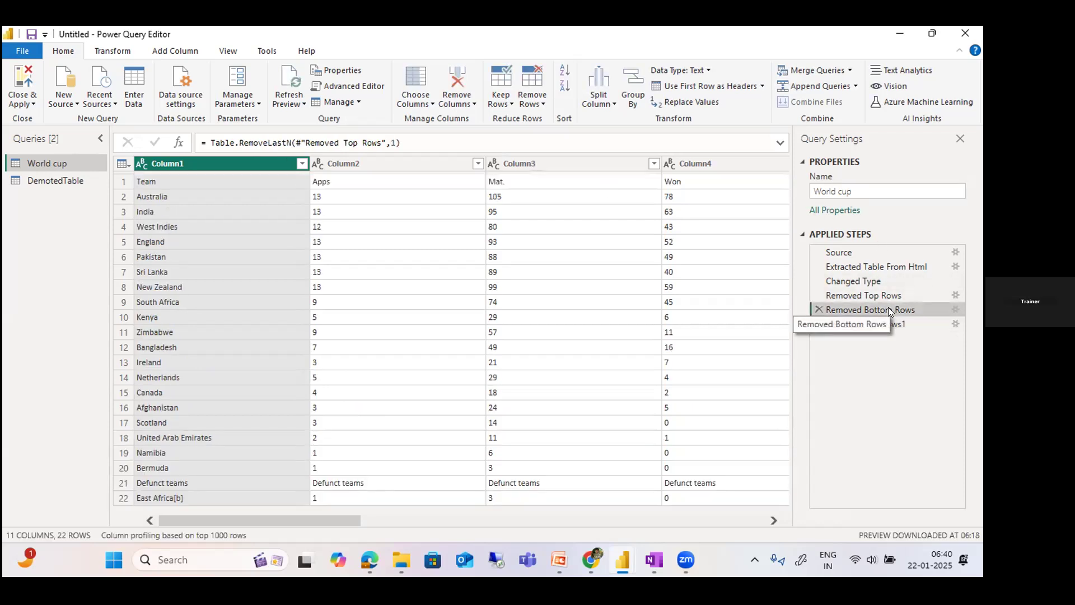
left_click(504, 79)
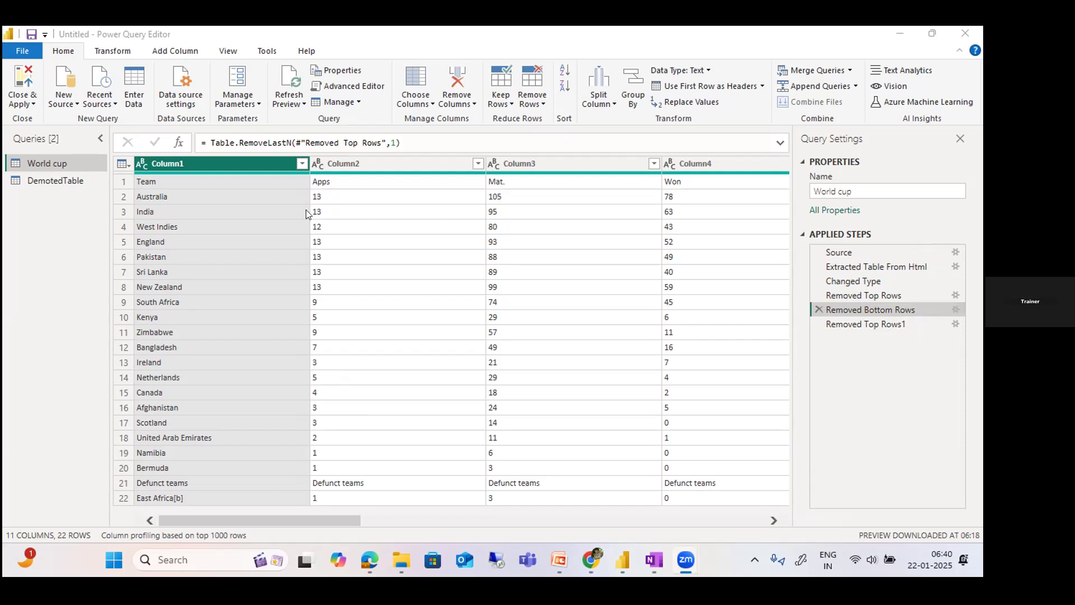
Preview tables between Table 22 and Table 9 of the recent Cricket_World_Cup Wikipedia source without importing any
left_click(99, 96)
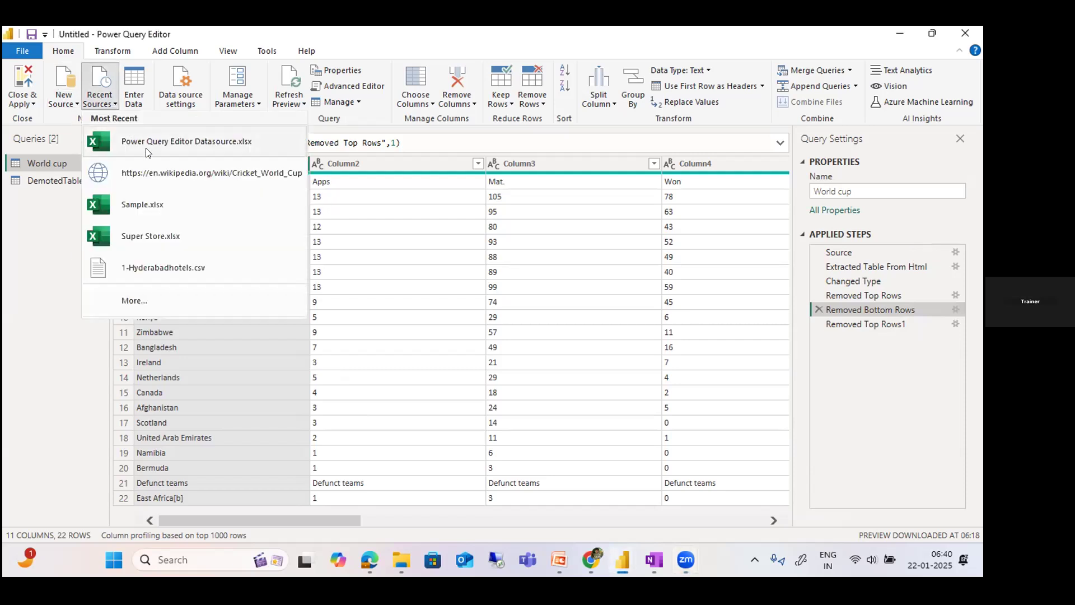
key("Escape")
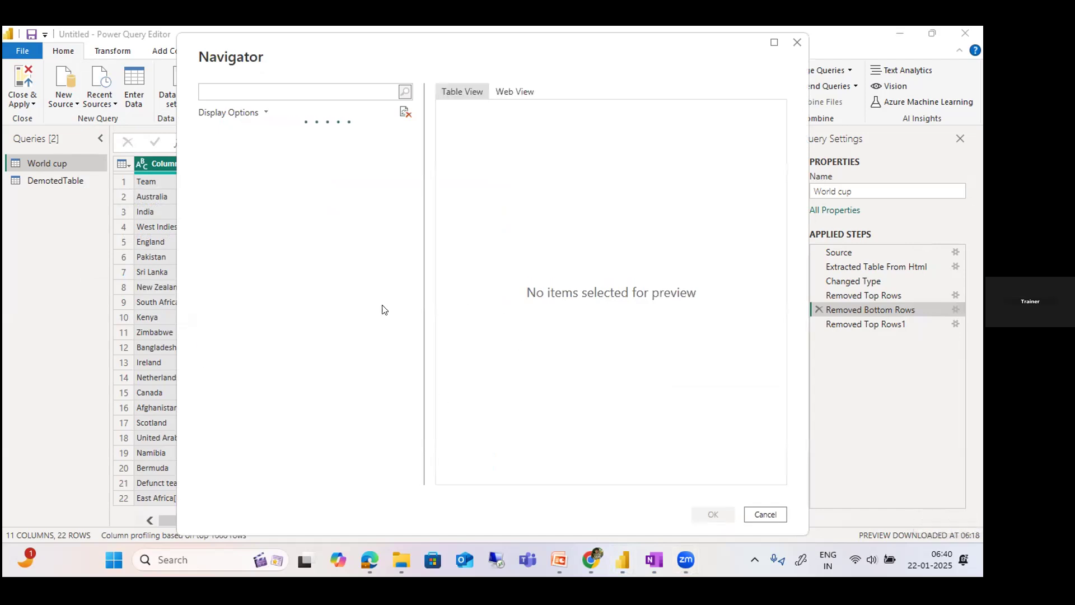
scroll(288, 291, "down", 5)
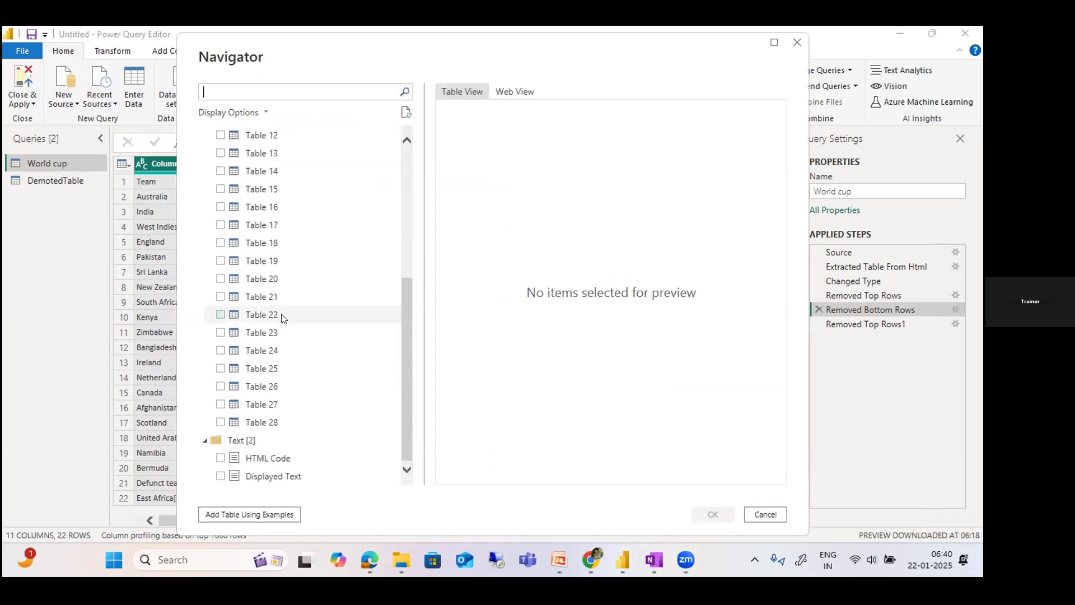
left_click(281, 314)
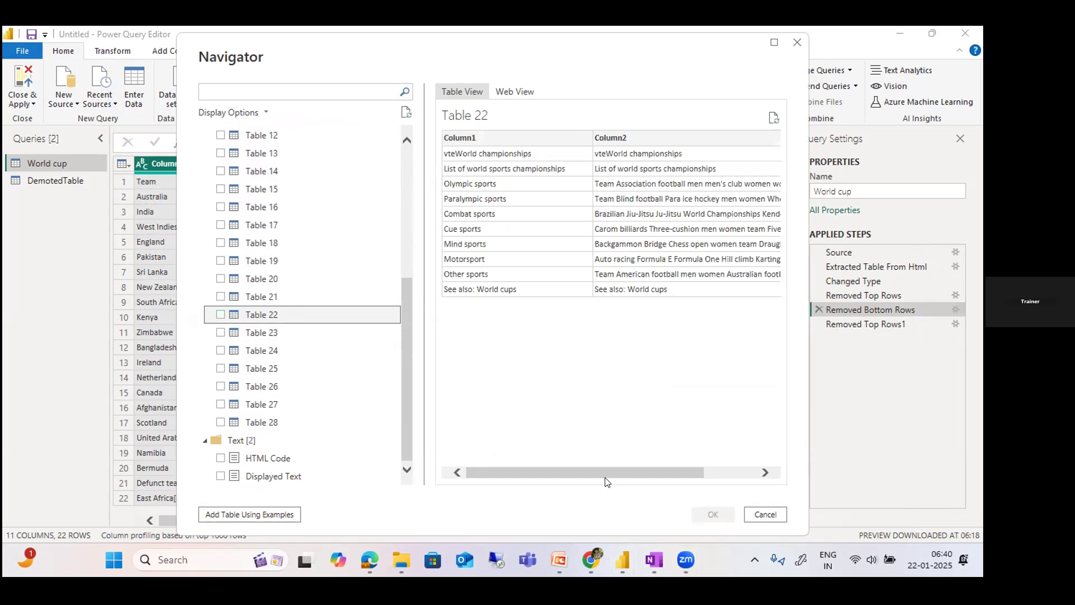
left_click(292, 296)
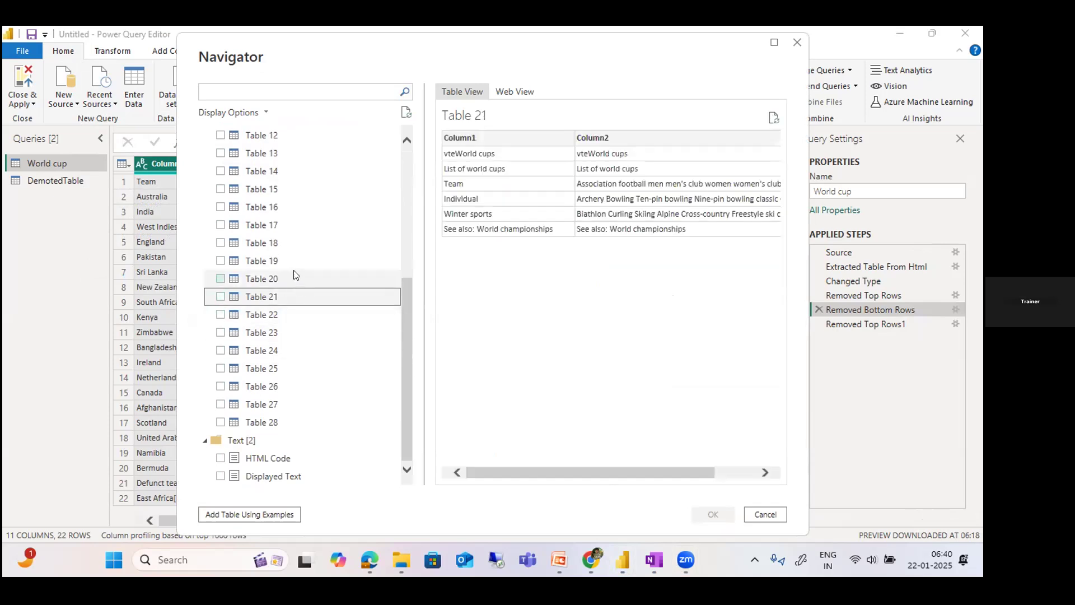
left_click(295, 278)
left_click(292, 244)
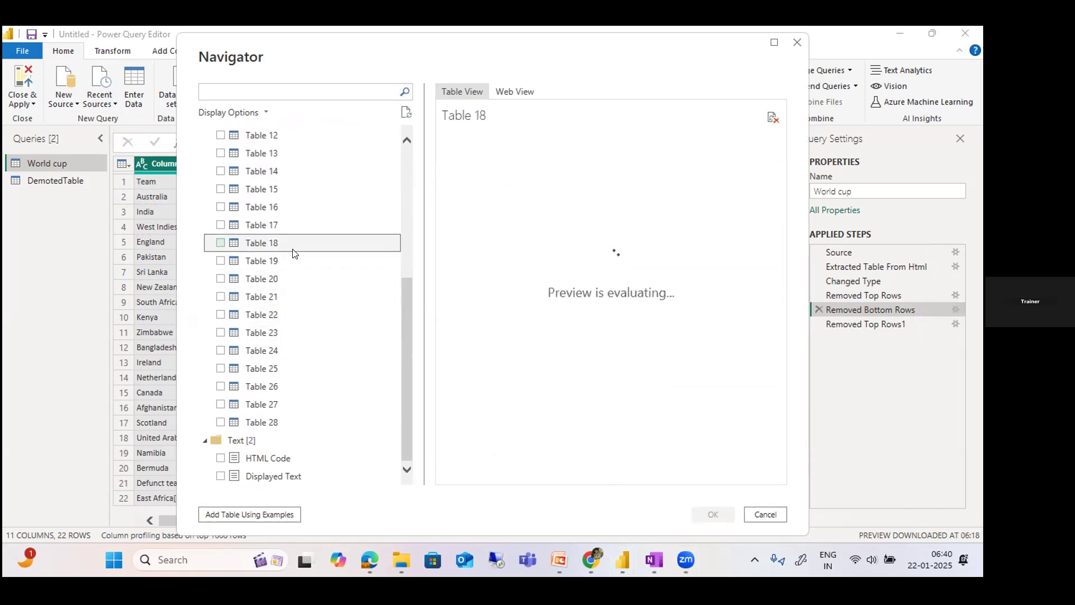
left_click(292, 225)
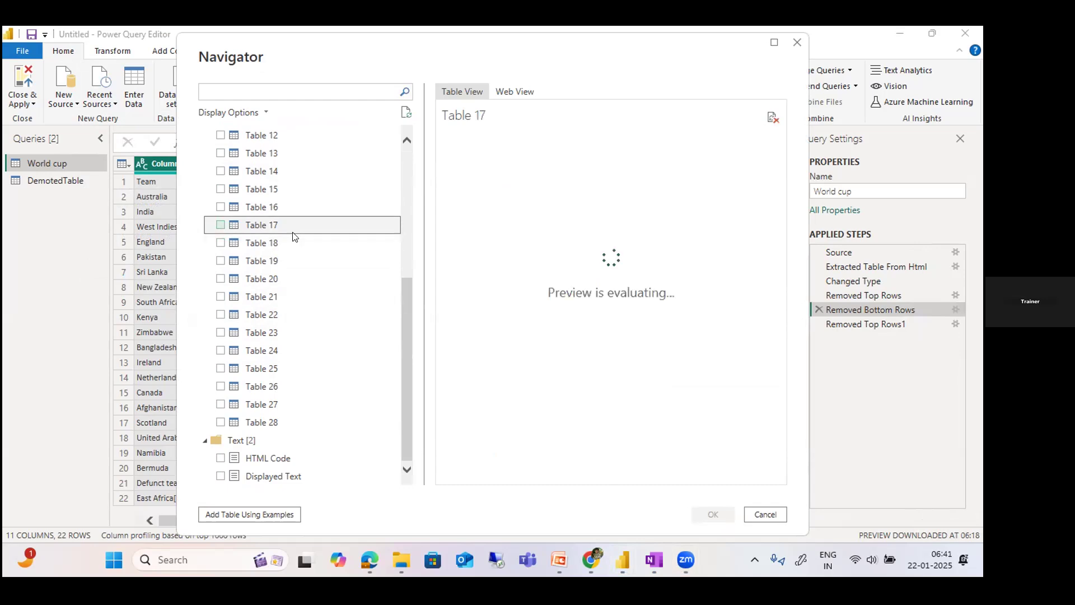
left_click(270, 209)
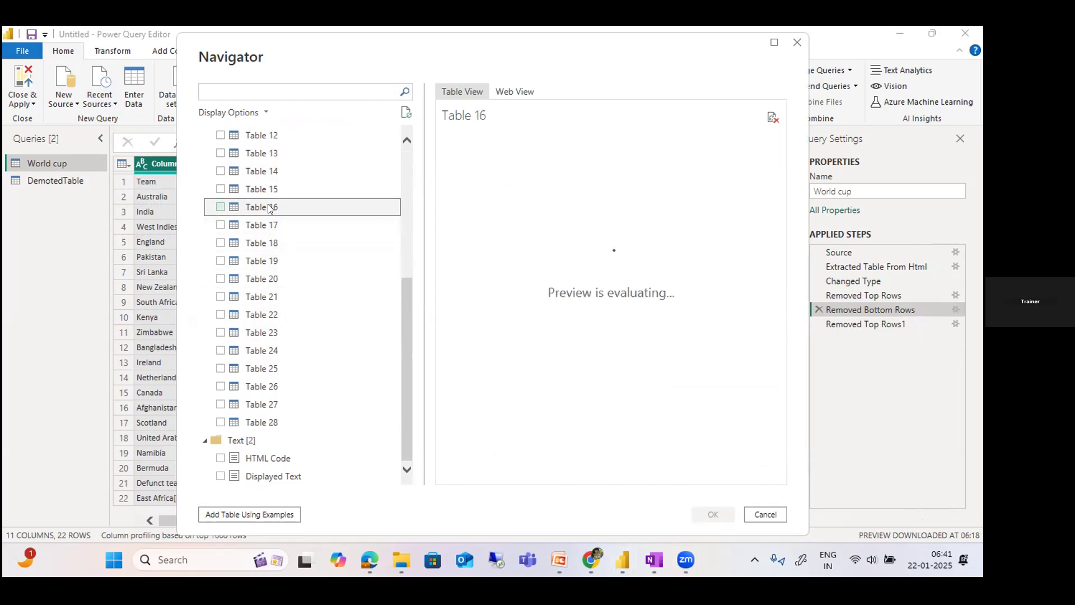
scroll(286, 241, "up", 2)
left_click(282, 243)
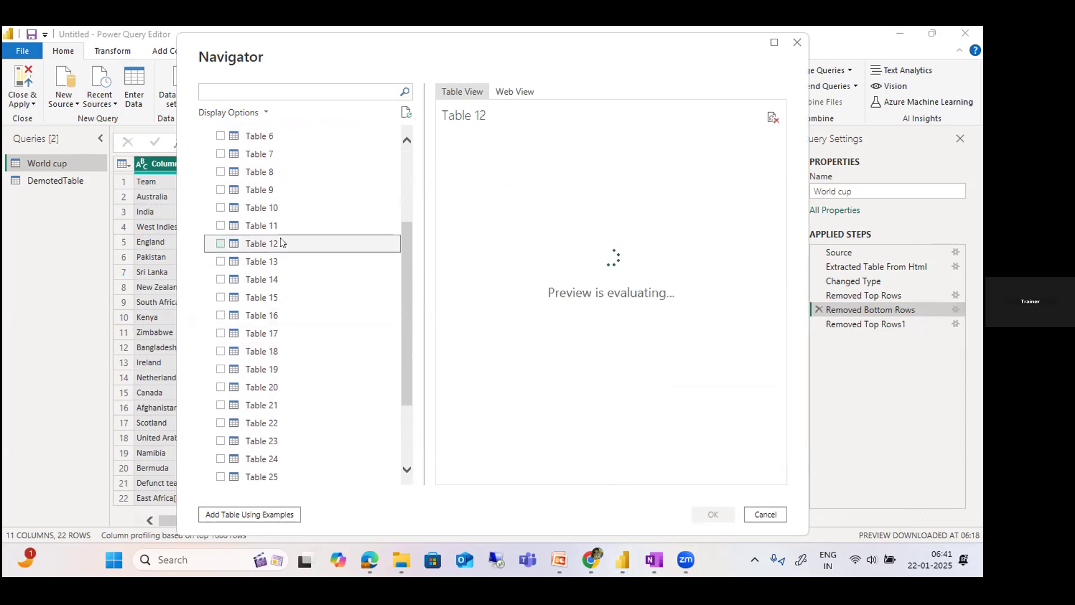
left_click_drag(576, 473, 718, 474)
left_click(269, 210)
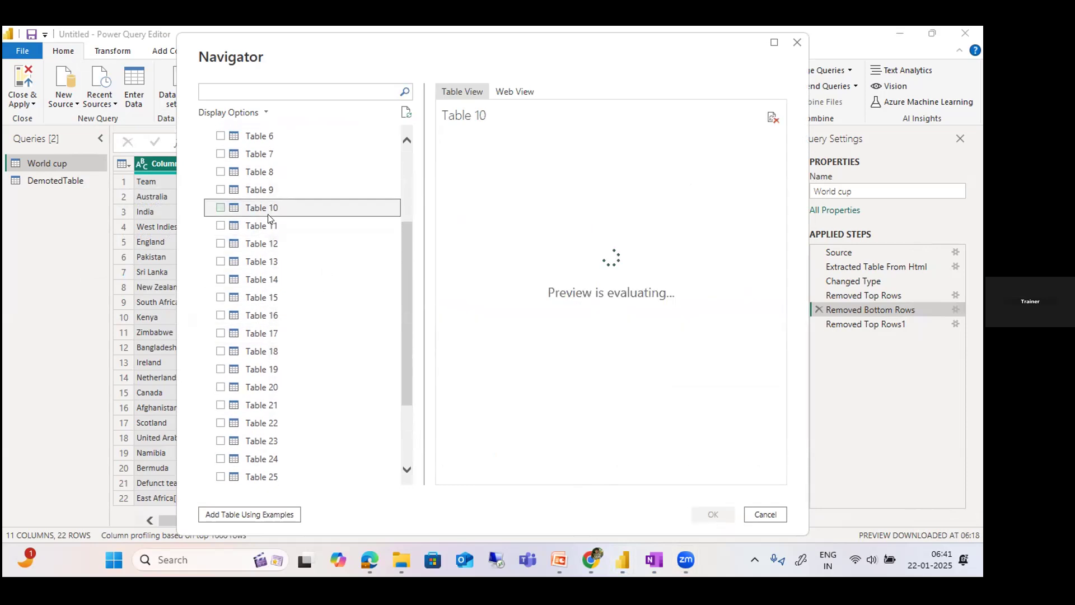
left_click(273, 193)
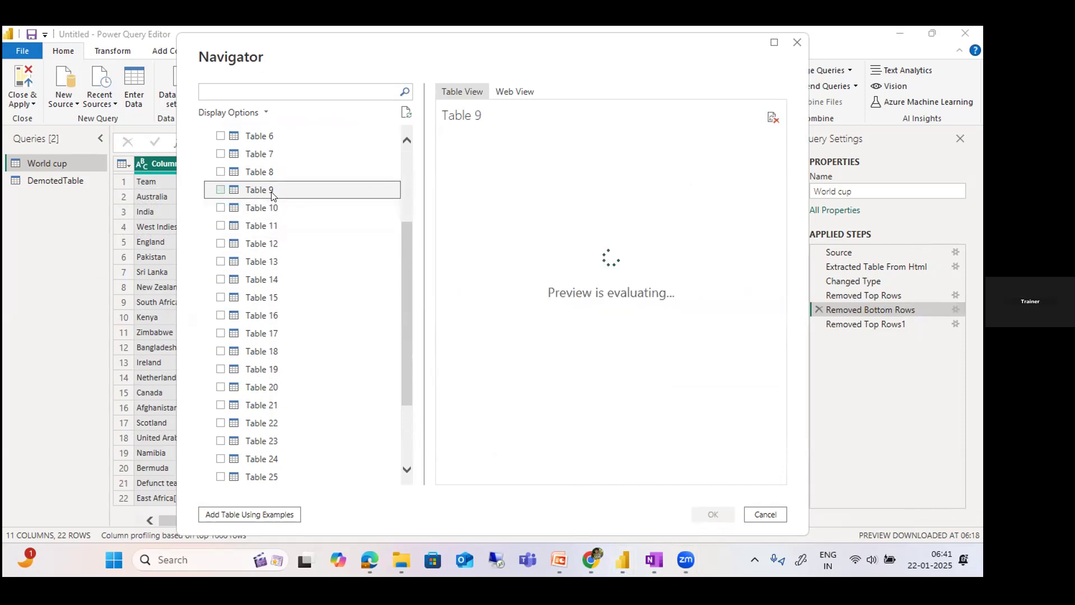
left_click(768, 510)
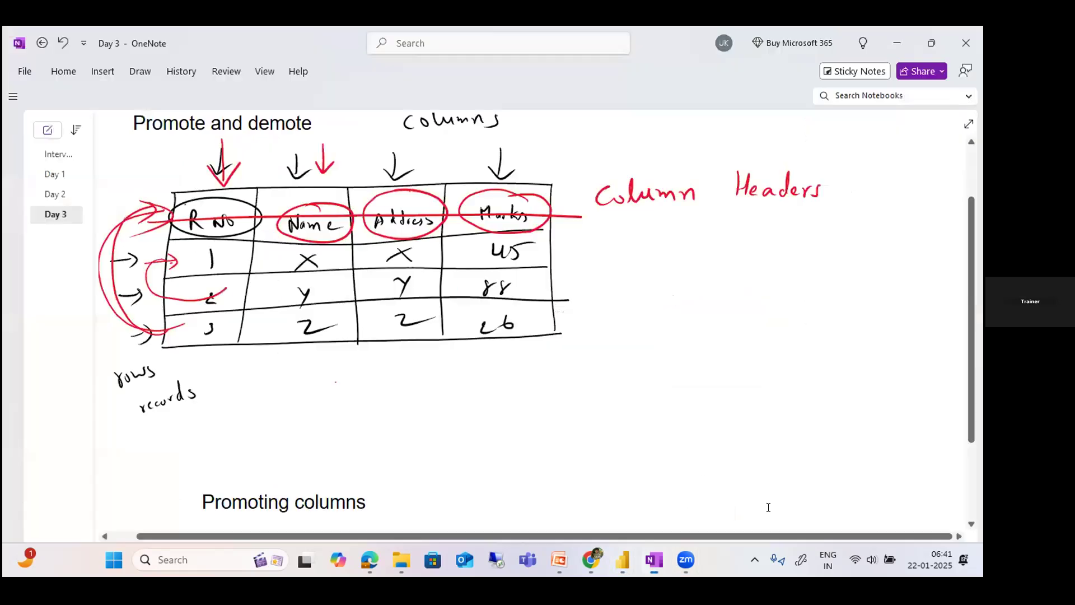
Preview the Sales table of the Super Store Excel workbook as a new source in Power Query, and cancel the import
mouse_move(636, 565)
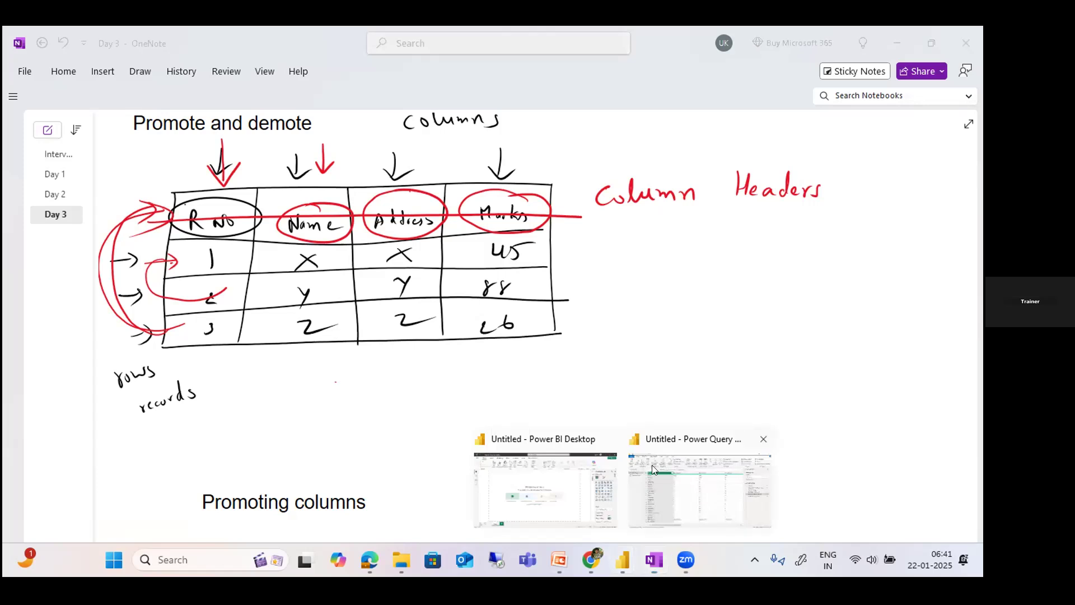
left_click(704, 508)
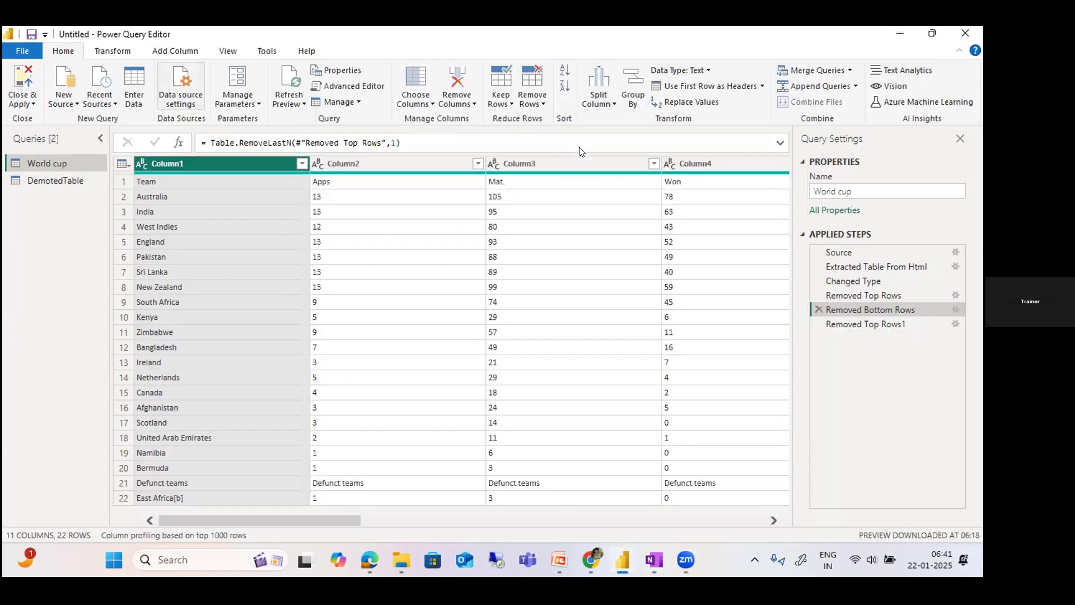
left_click(77, 100)
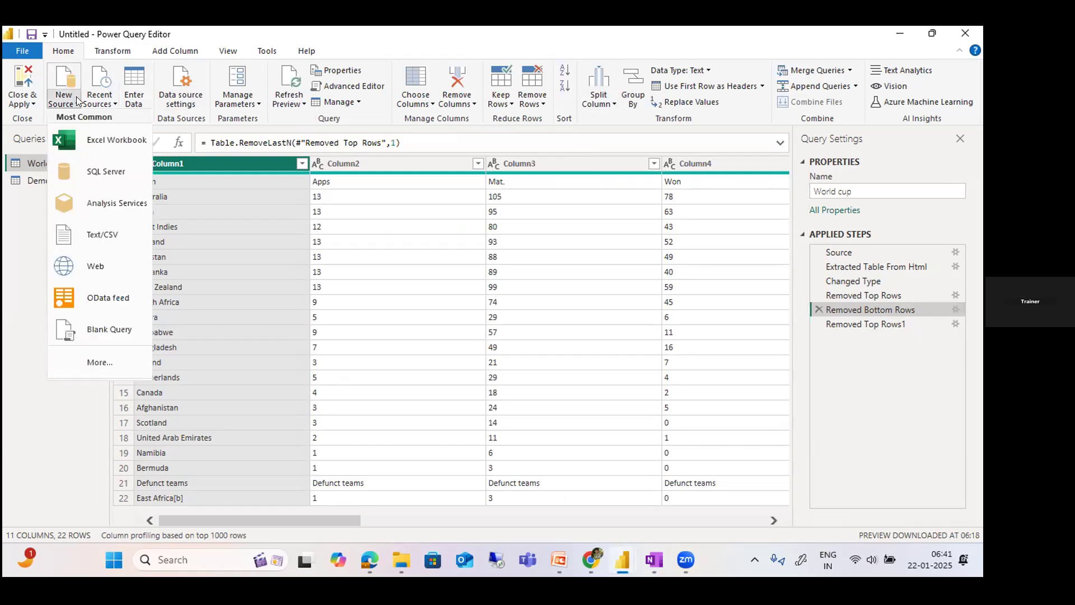
left_click(112, 140)
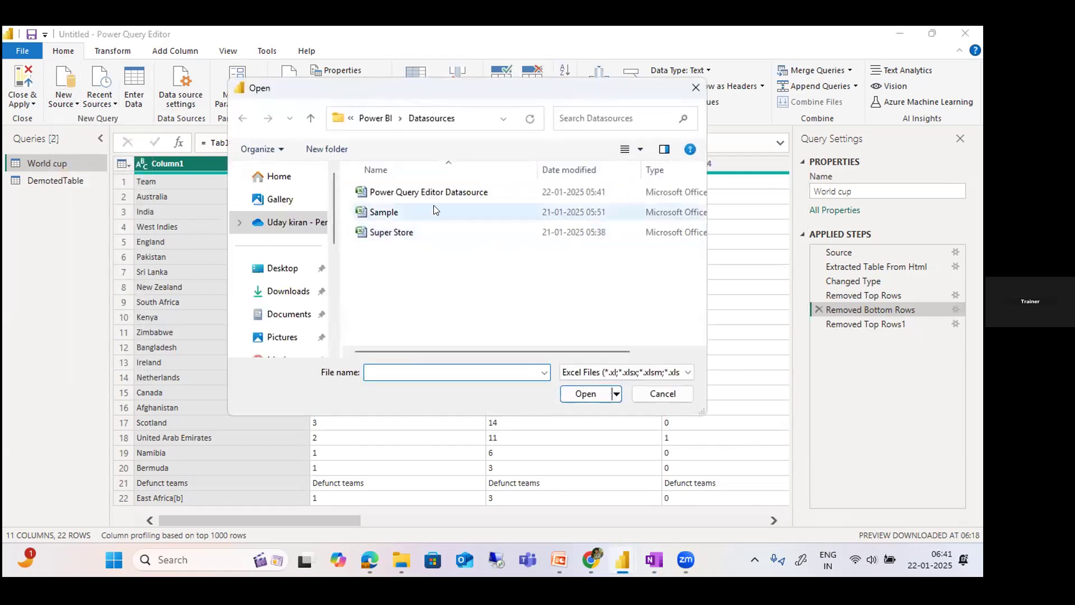
left_click(432, 232)
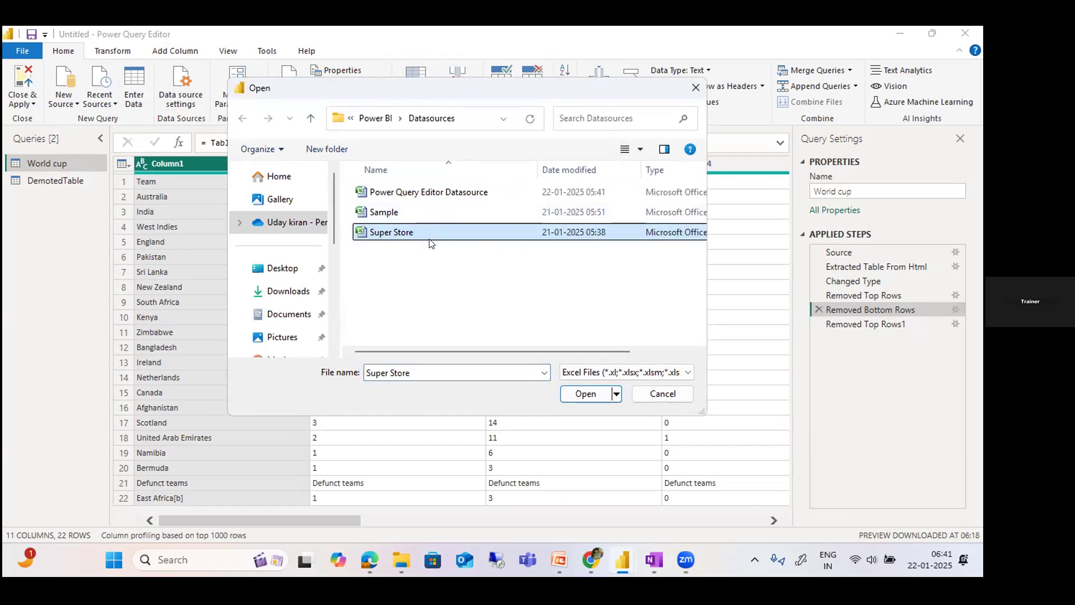
left_click(583, 394)
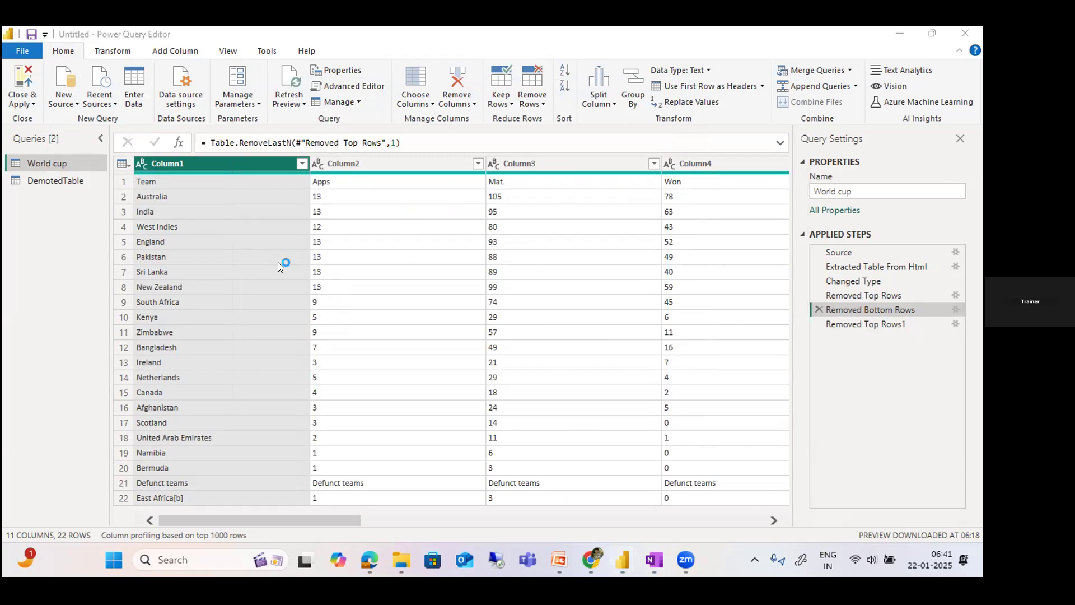
left_click(222, 147)
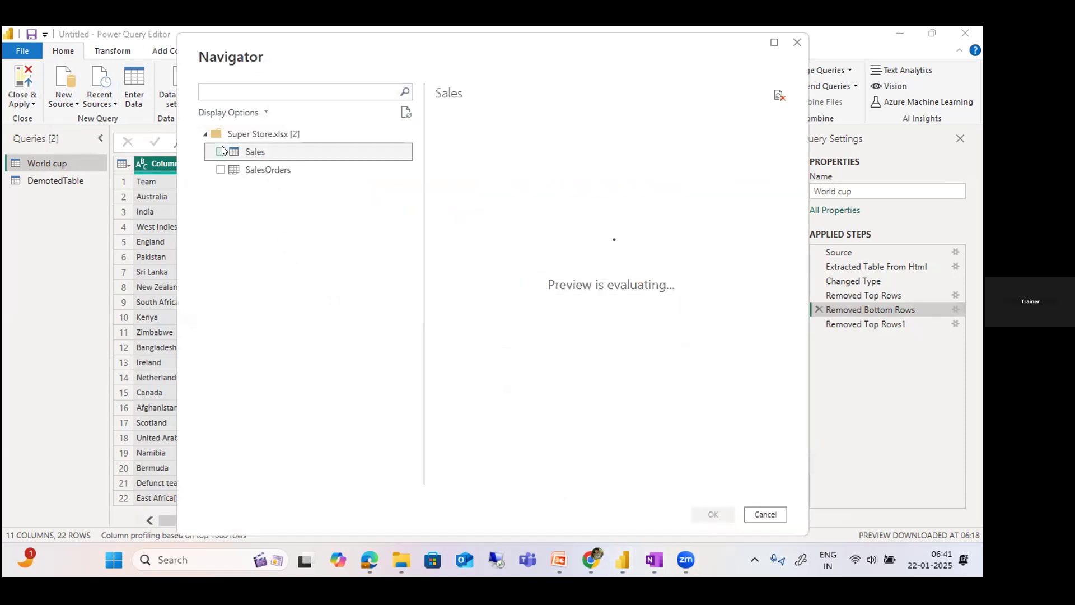
left_click(765, 514)
Check the Datasources folder in File Explorer and the Cricket World Cup Wikipedia page in Chrome for usable data
left_click(654, 559)
left_click(406, 557)
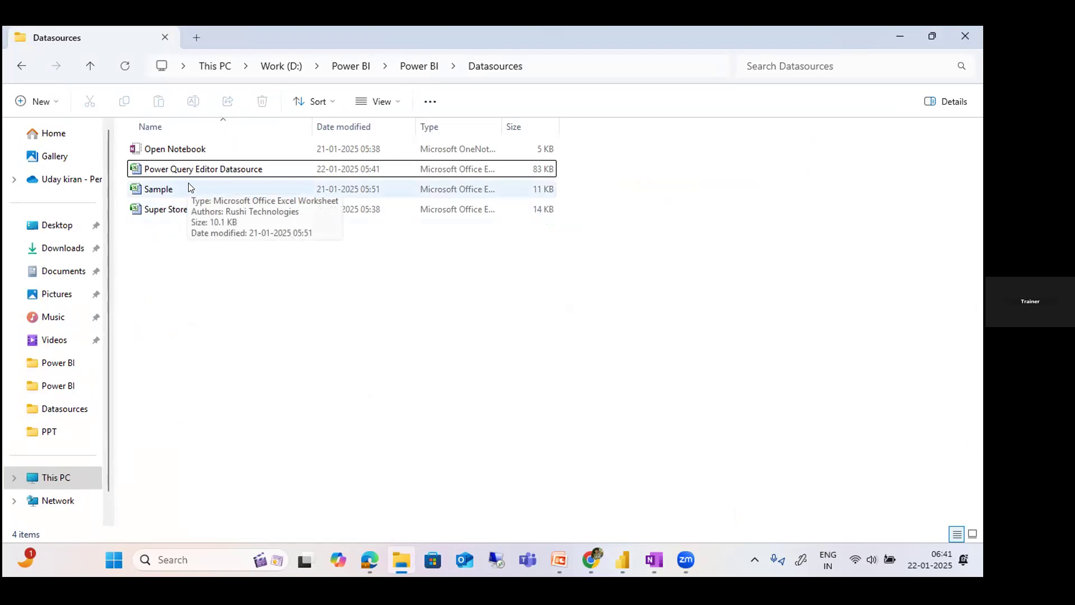
left_click(595, 564)
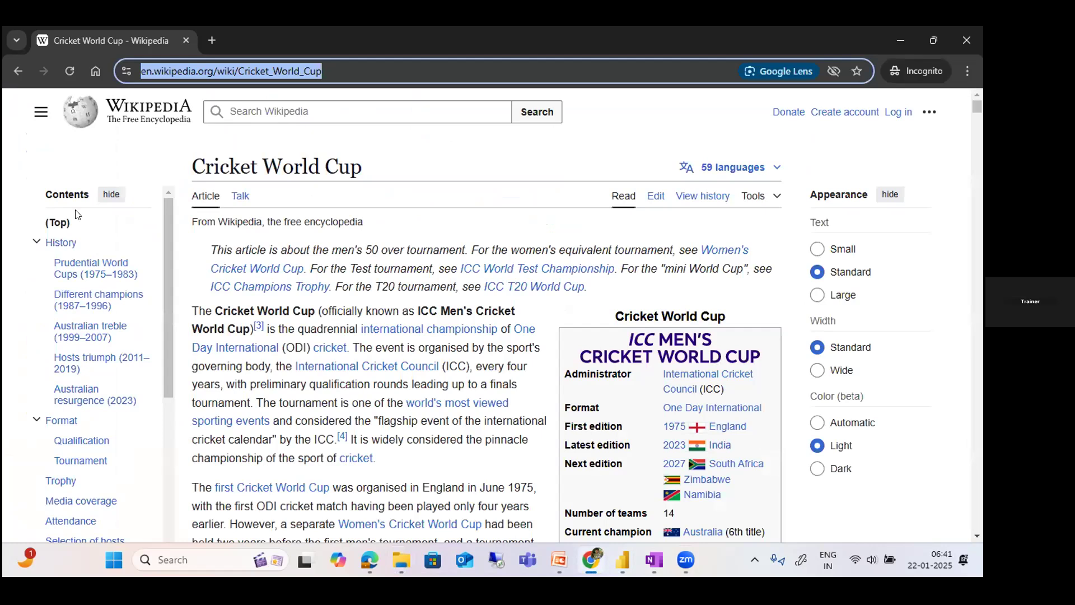
key("ctrl+l")
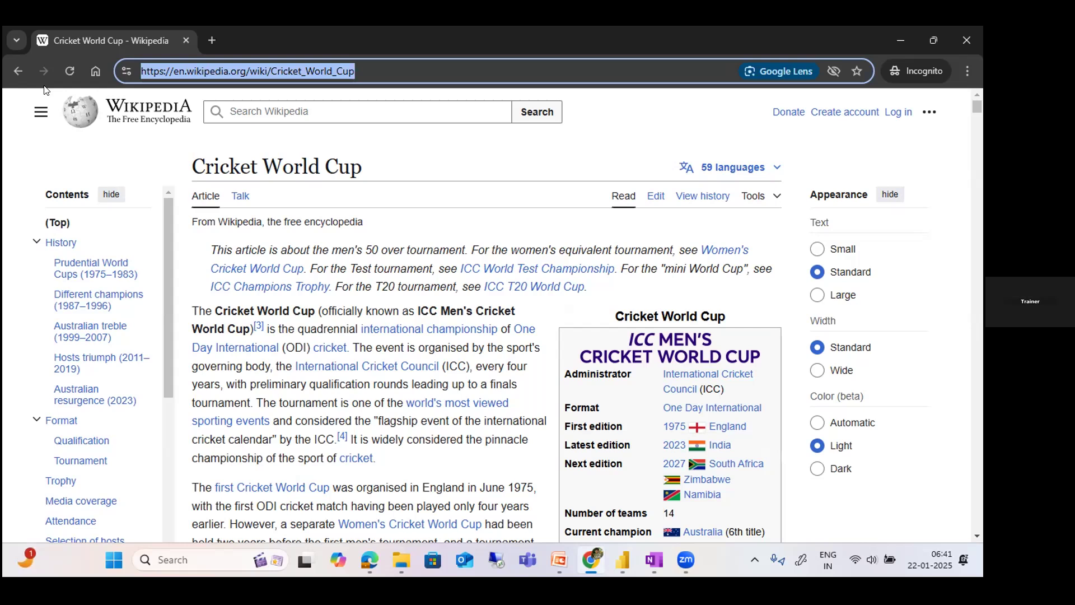
Launch a regular Google Chrome window using an existing user profile
key("super")
type("chrom")
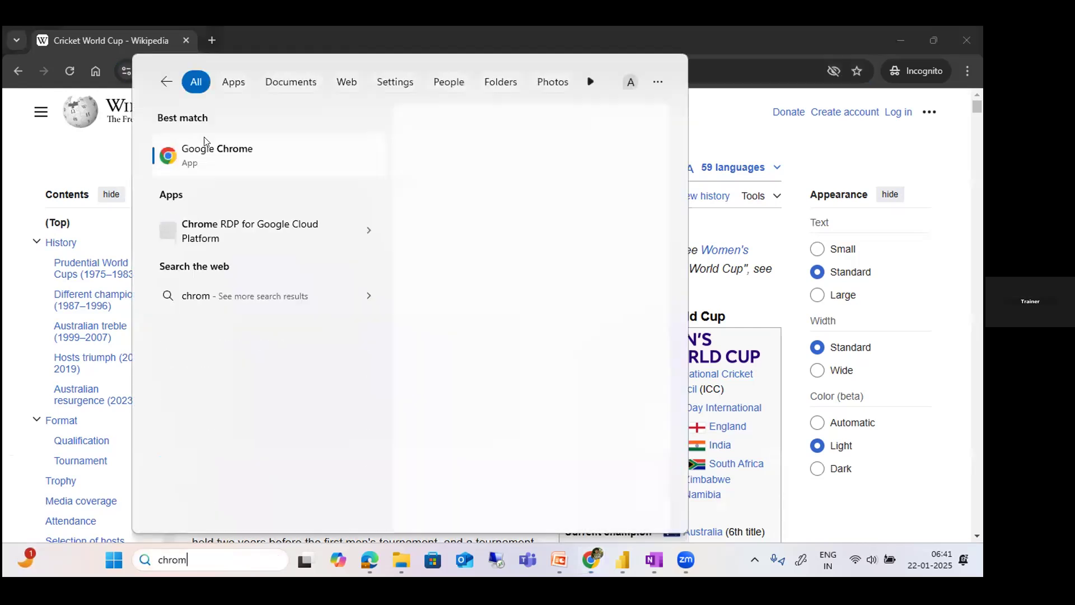
key("Escape")
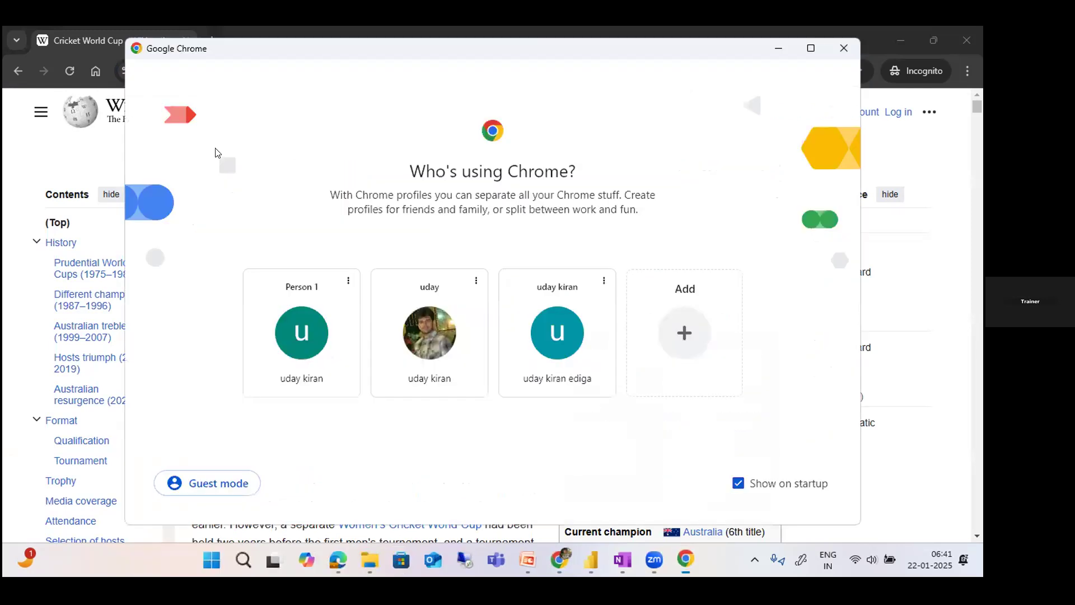
mouse_move(676, 560)
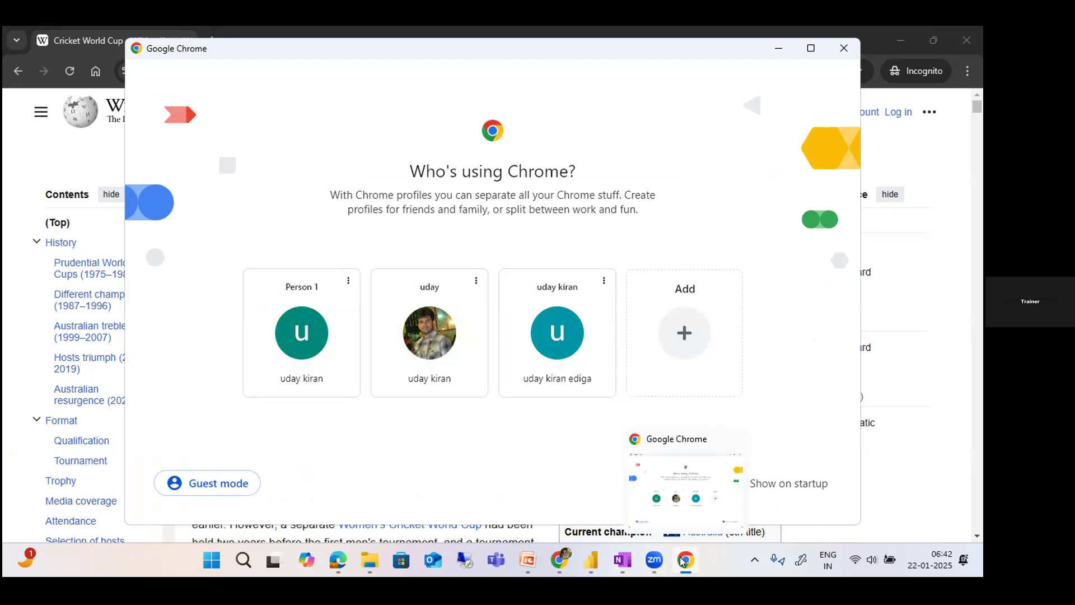
left_click(466, 369)
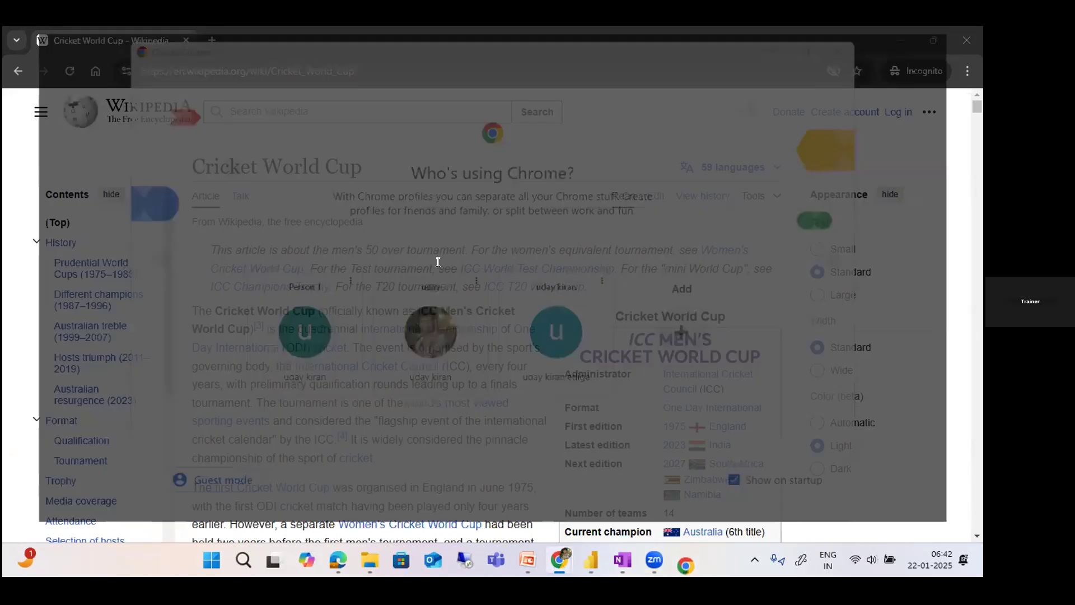
Open the Kaggle website in the new Chrome window and close the ChatGPT tab
left_click(353, 68)
type("kag")
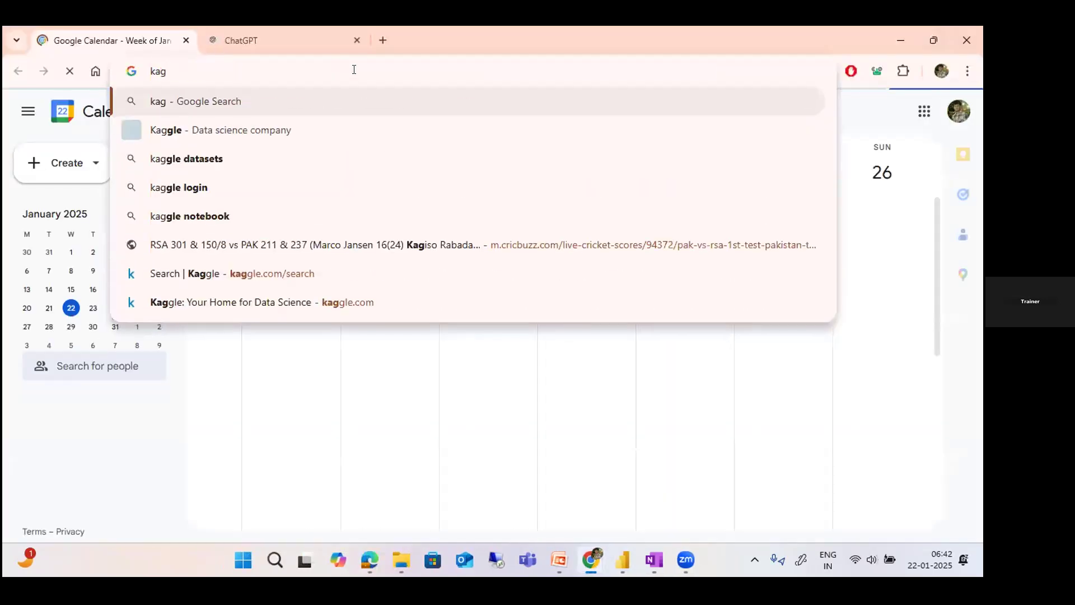
type("g")
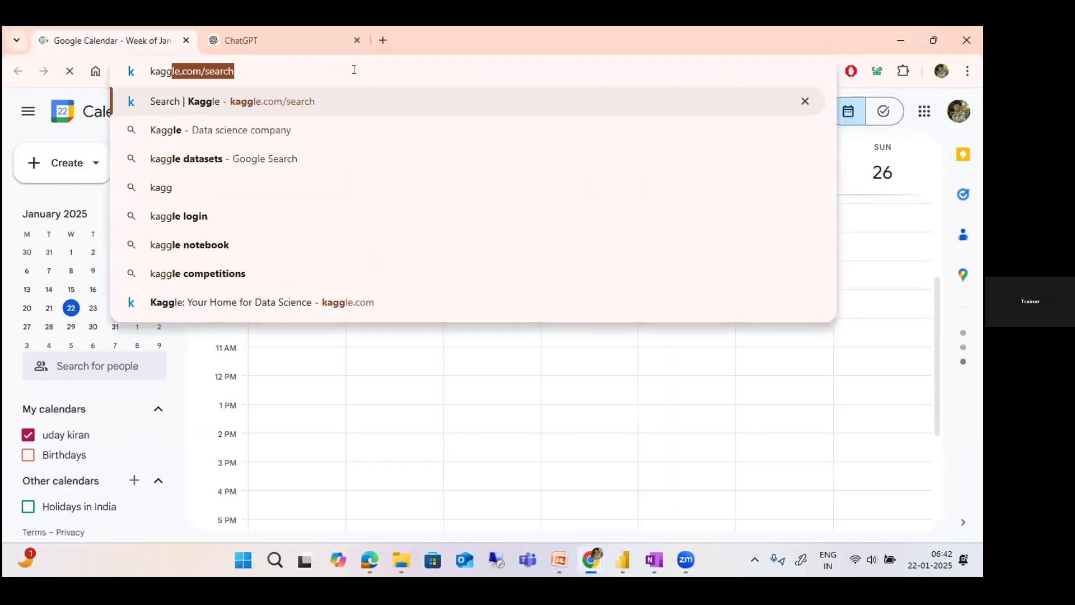
key("Return")
left_click(356, 40)
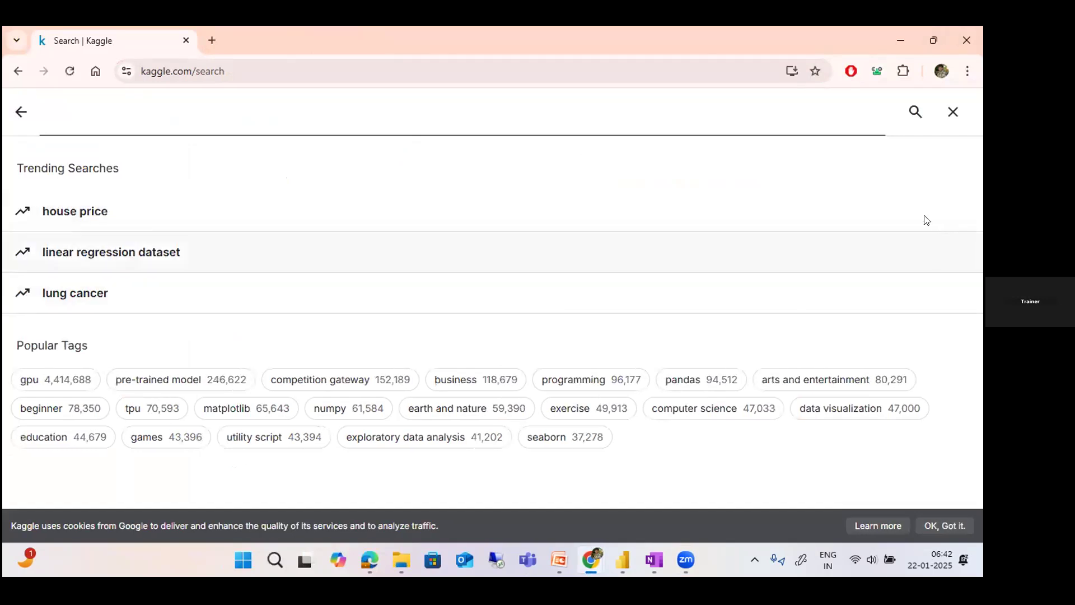
Leave the Kaggle search page and sign in to Kaggle with an existing Google account
left_click(21, 111)
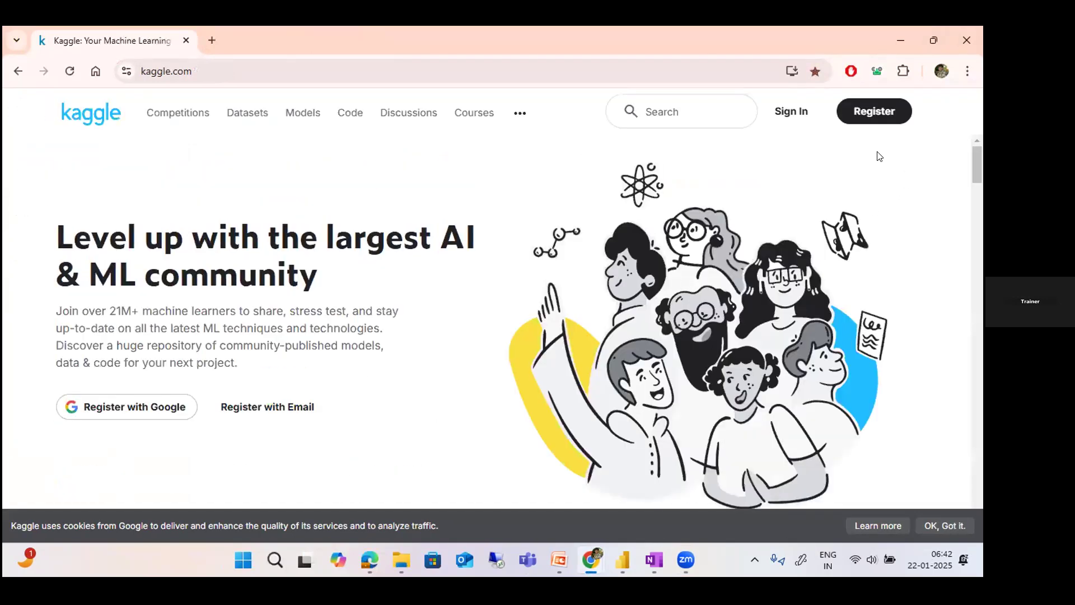
left_click(788, 112)
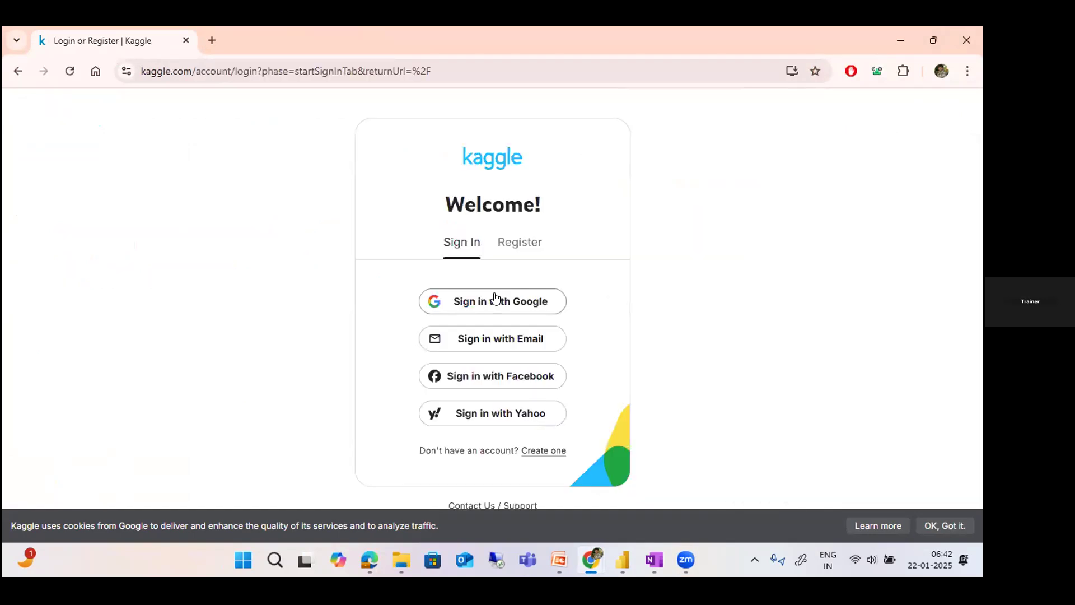
left_click(495, 298)
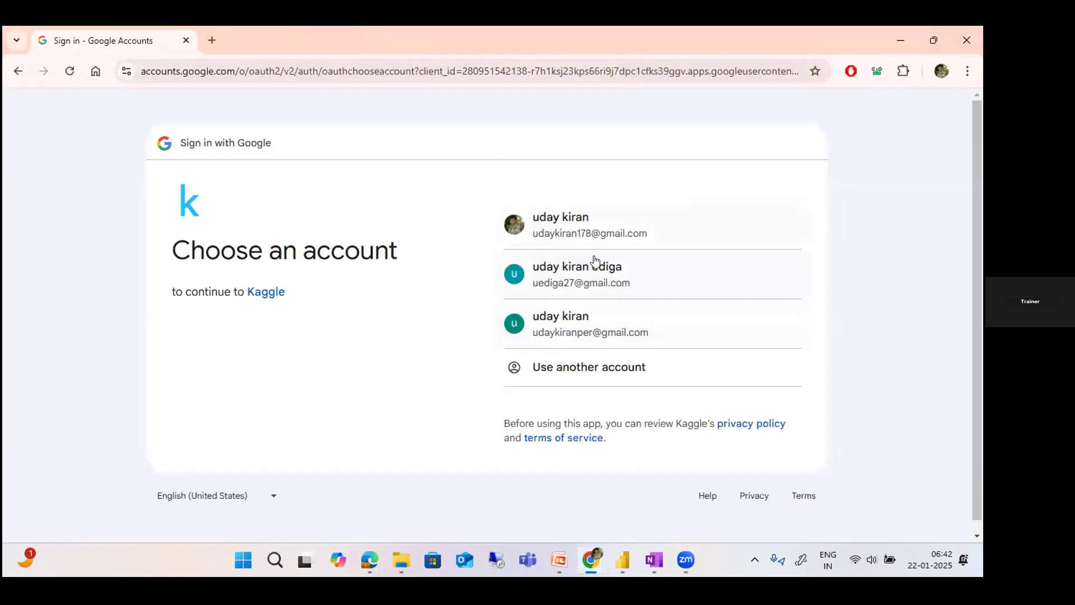
left_click(596, 261)
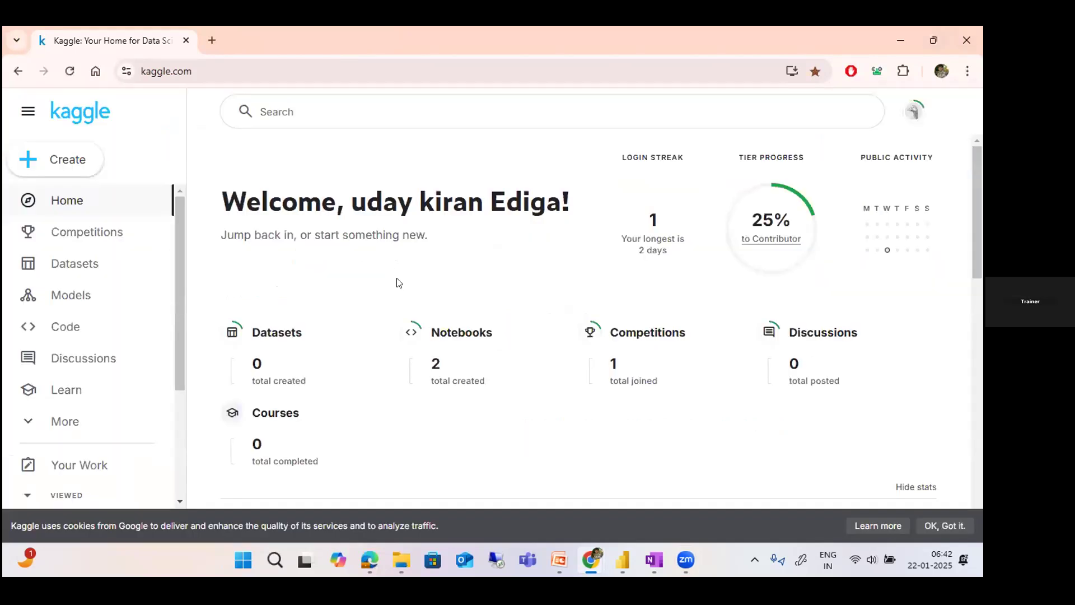
Search the Kaggle datasets for "zomato" and open the Zomato dataset described as Data Analysis Project
left_click(76, 423)
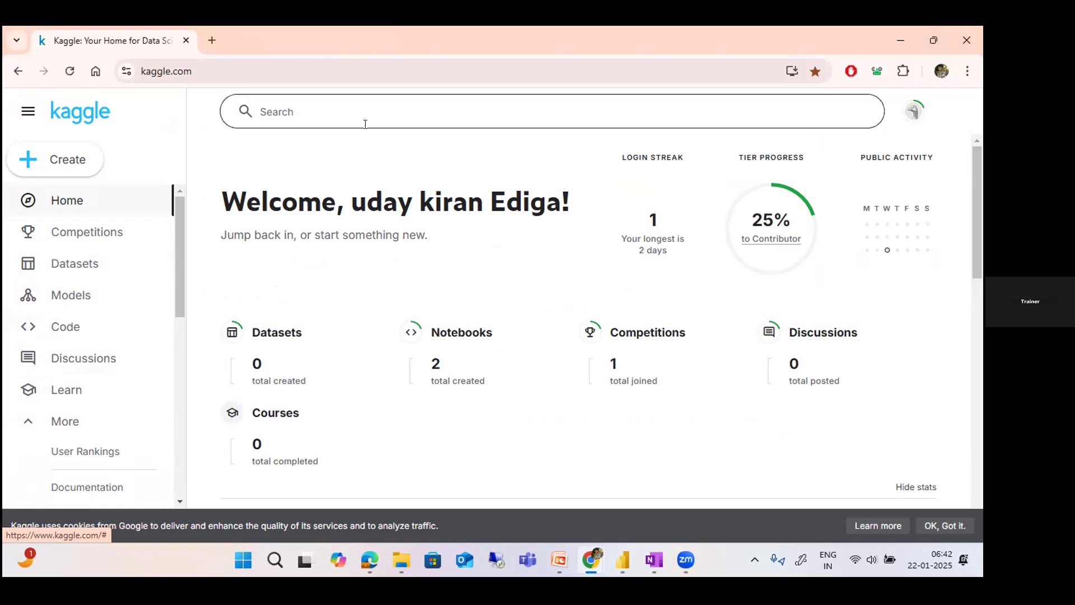
left_click(92, 263)
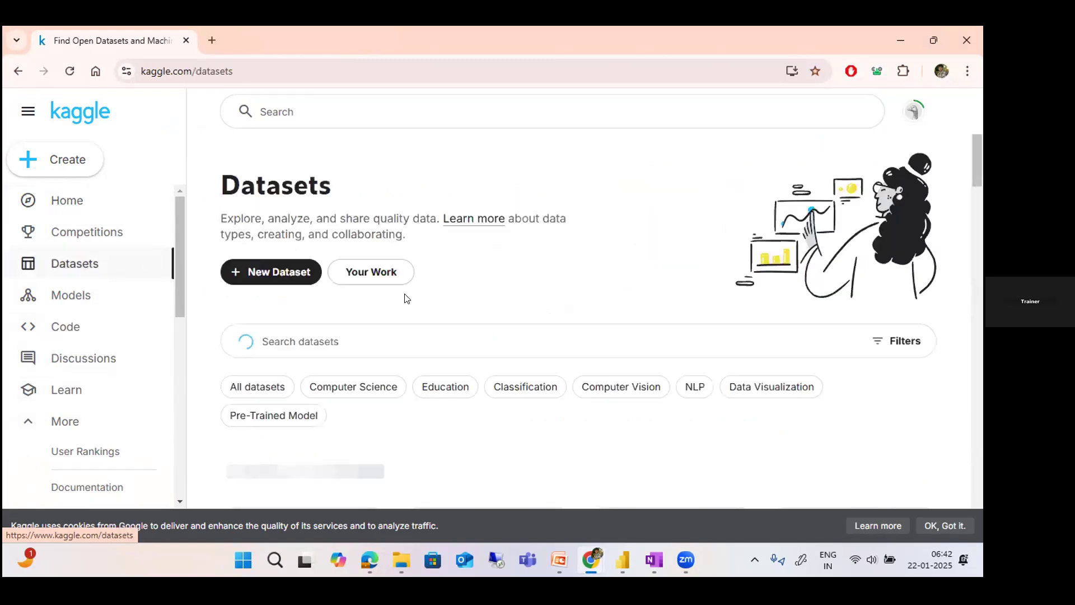
scroll(466, 392, "down", 4)
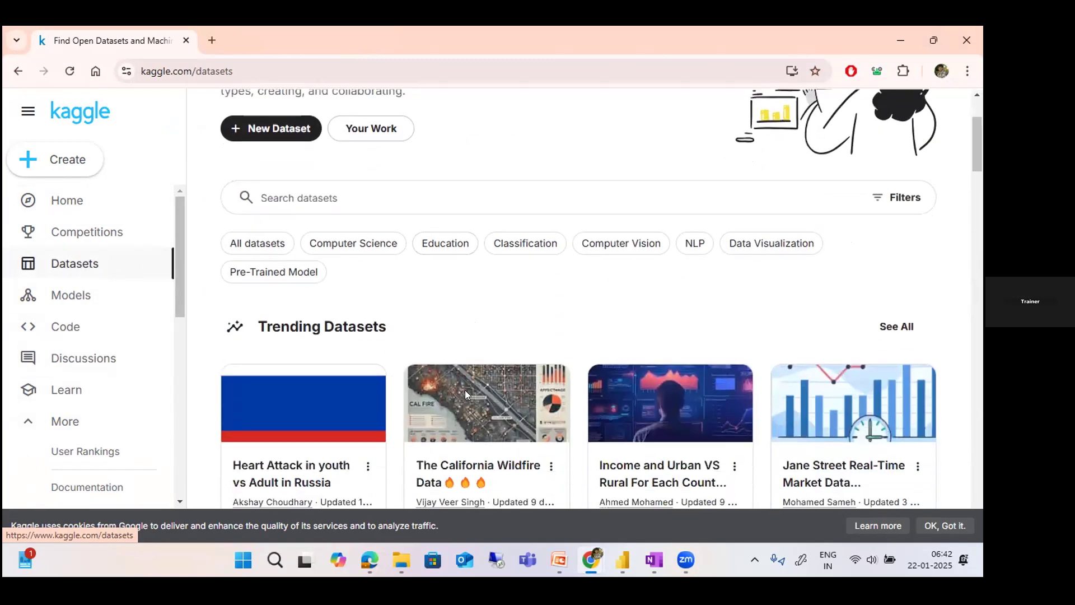
scroll(464, 394, "down", 5)
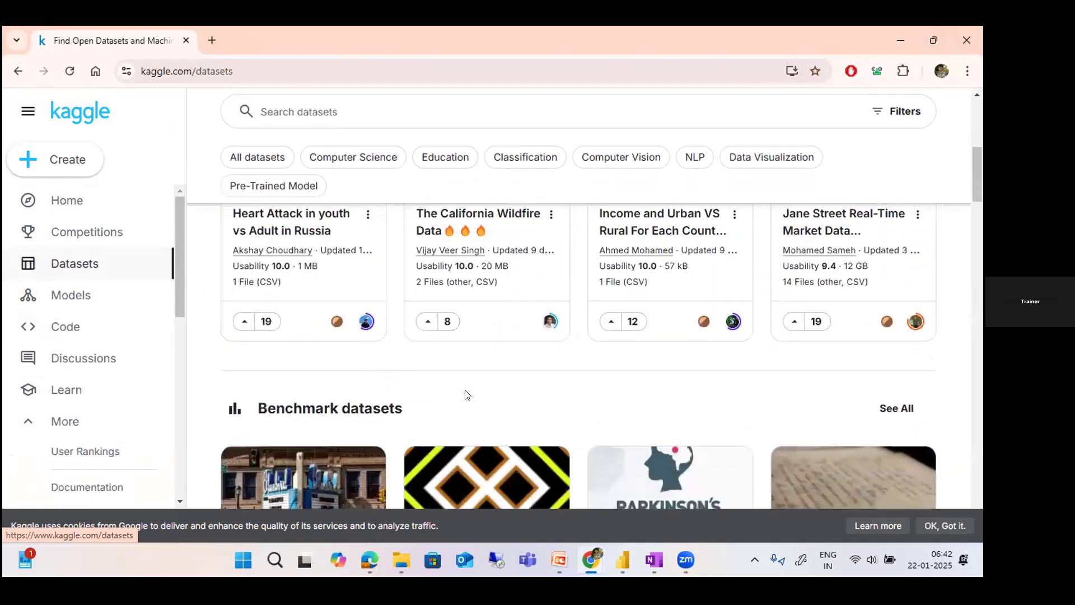
scroll(458, 394, "up", 5)
scroll(457, 394, "up", 4)
left_click(331, 267)
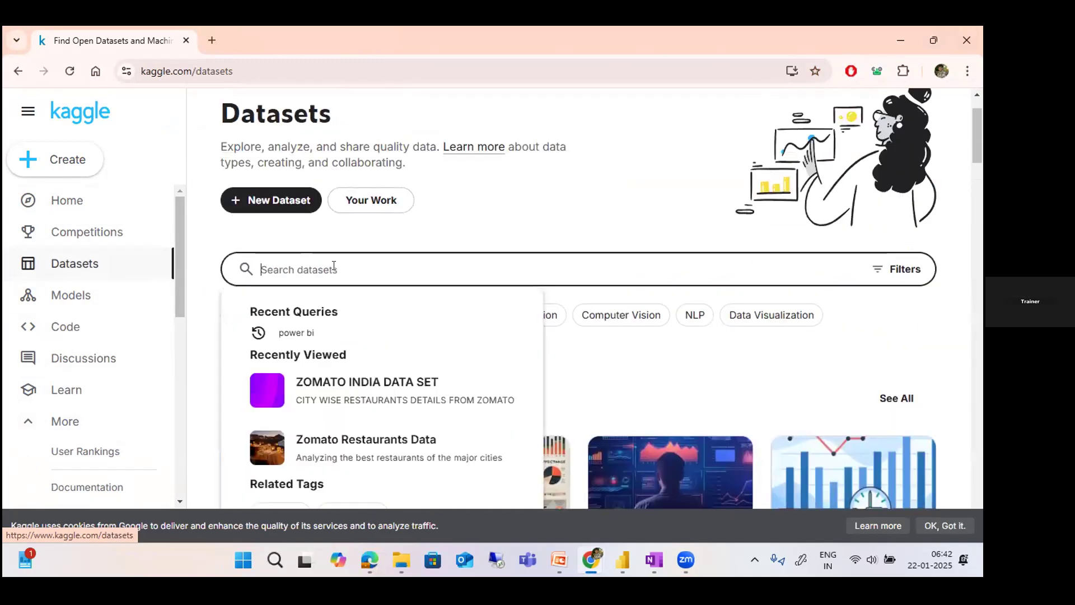
type("zomato")
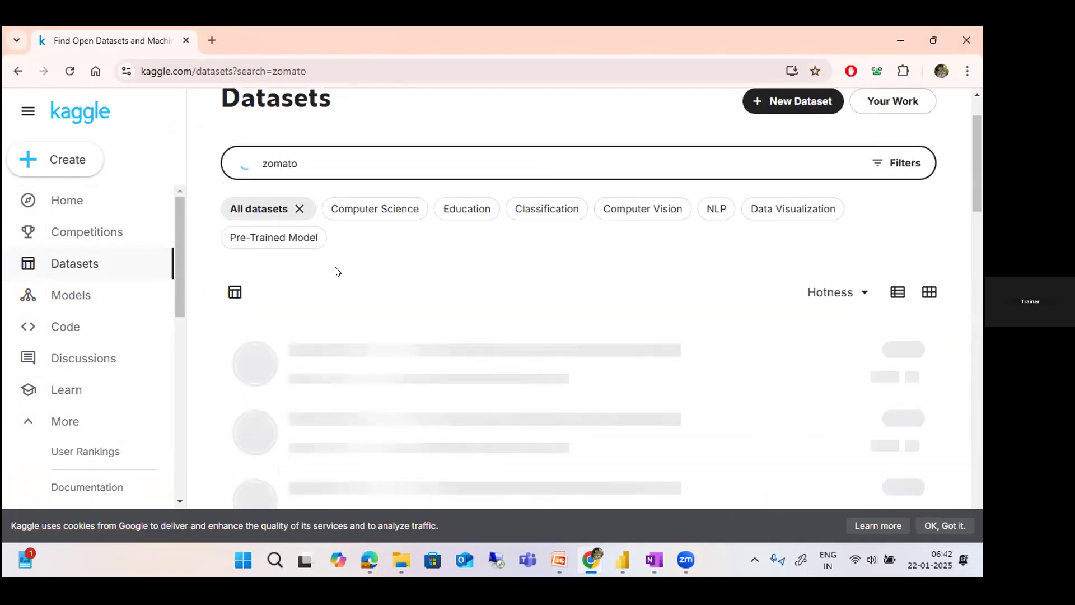
left_click(343, 351)
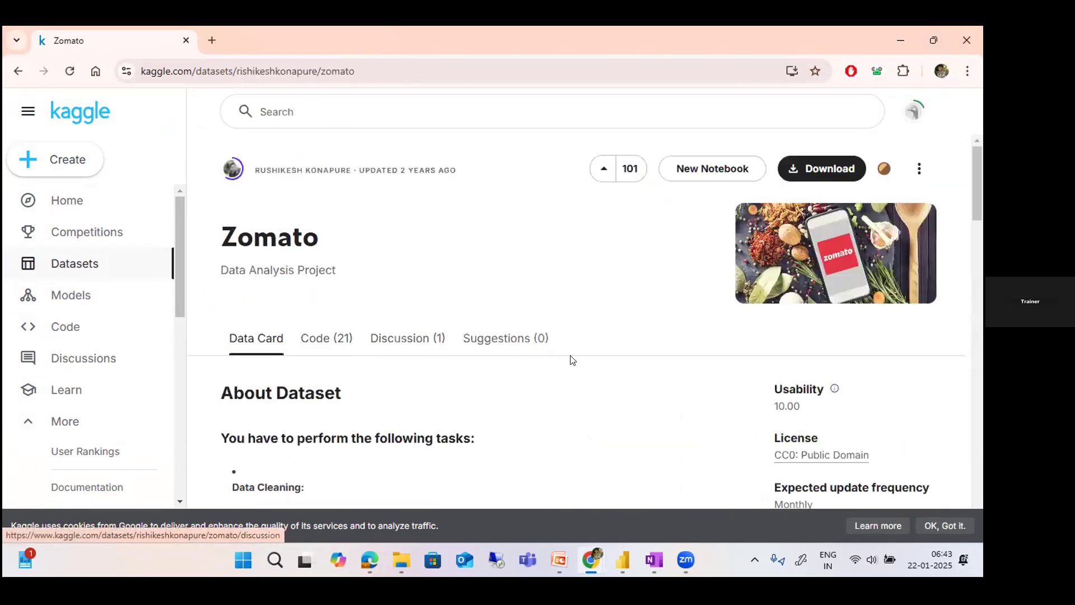
Review the zomato.csv preview on the dataset page and download the whole dataset as a zip archive
scroll(620, 377, "down", 4)
scroll(619, 381, "down", 7)
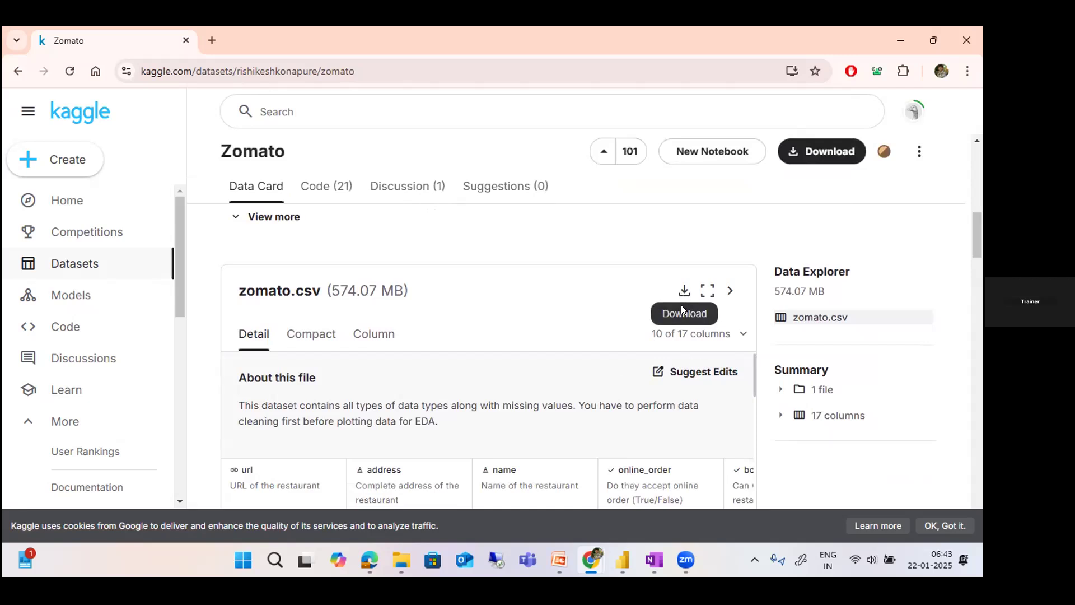
scroll(676, 310, "down", 5)
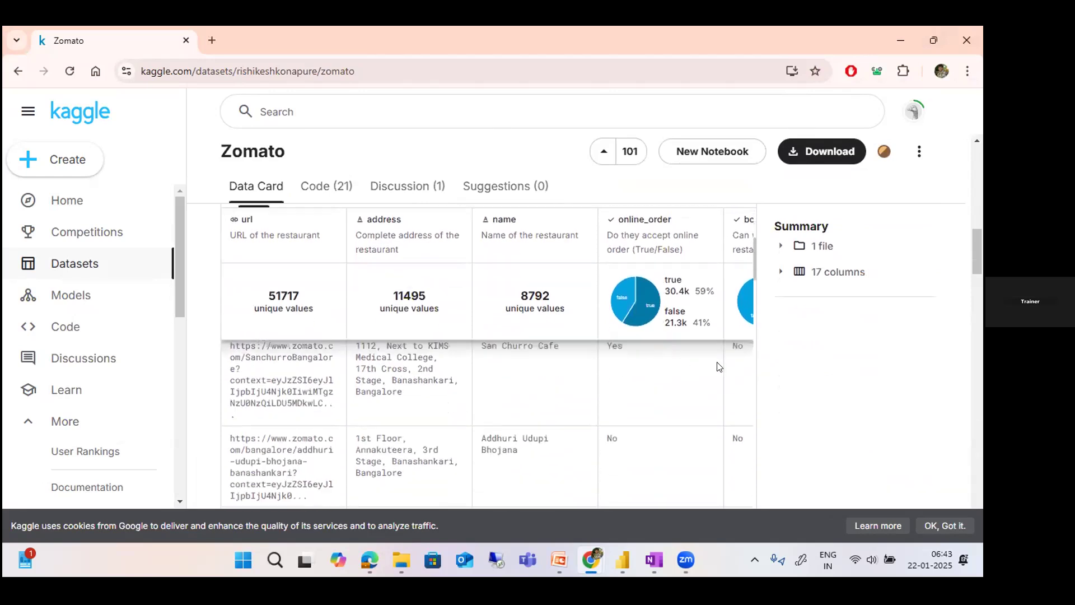
scroll(801, 296, "down", 10)
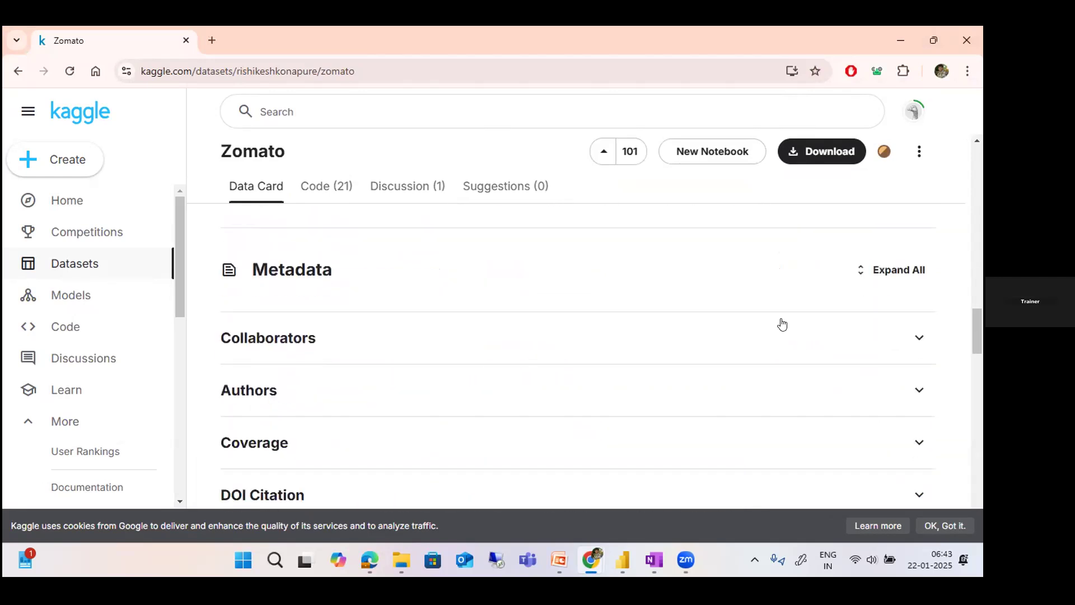
scroll(782, 322, "up", 15)
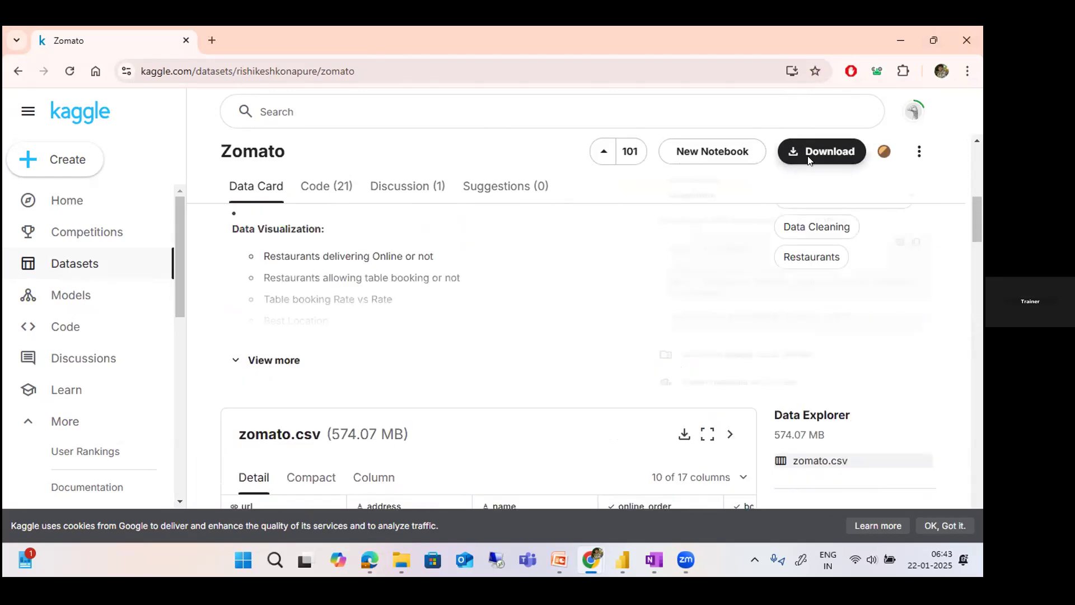
left_click(823, 151)
left_click(742, 434)
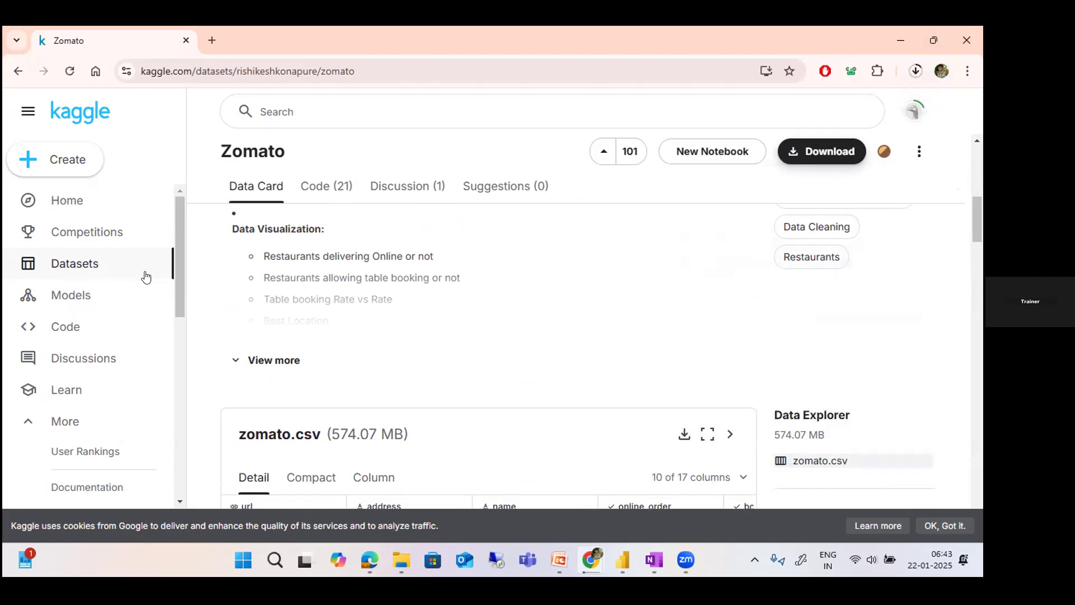
Search the Kaggle datasets for "health" and browse the list of matching datasets
left_click(93, 275)
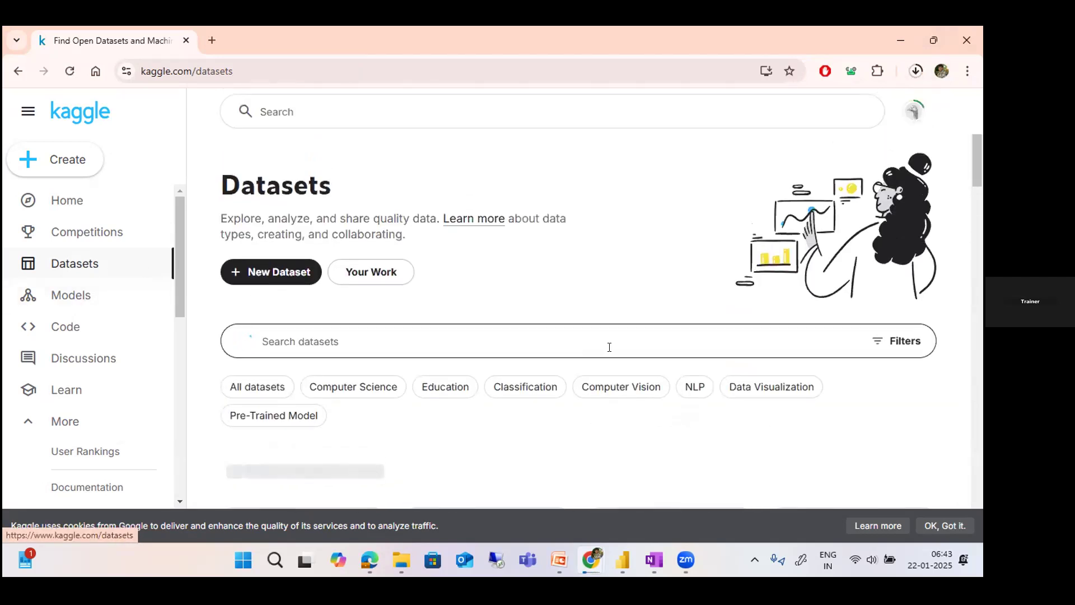
scroll(615, 413, "down", 1)
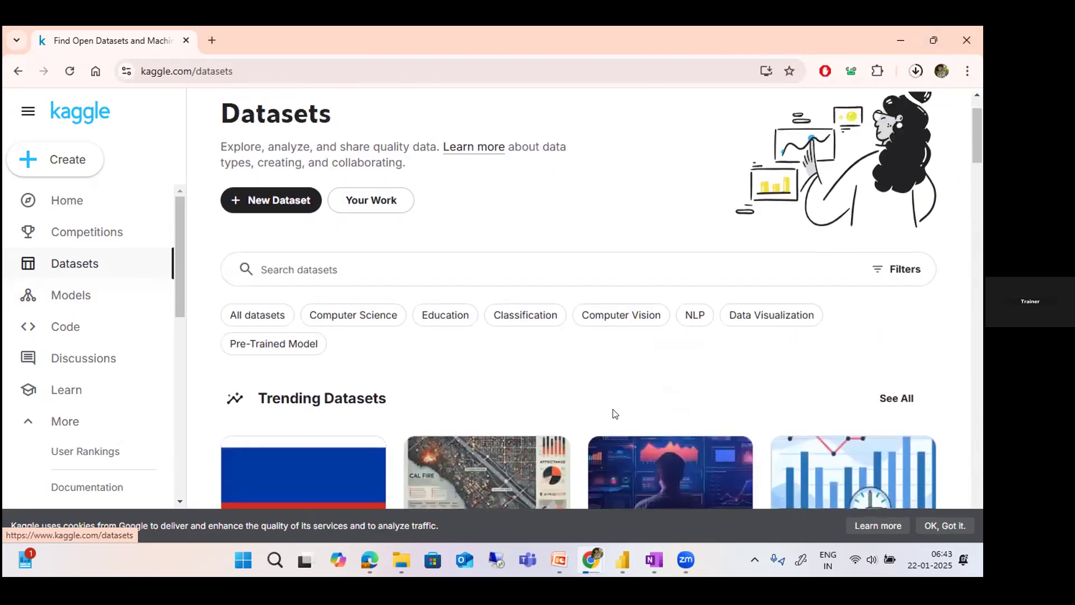
left_click(374, 270)
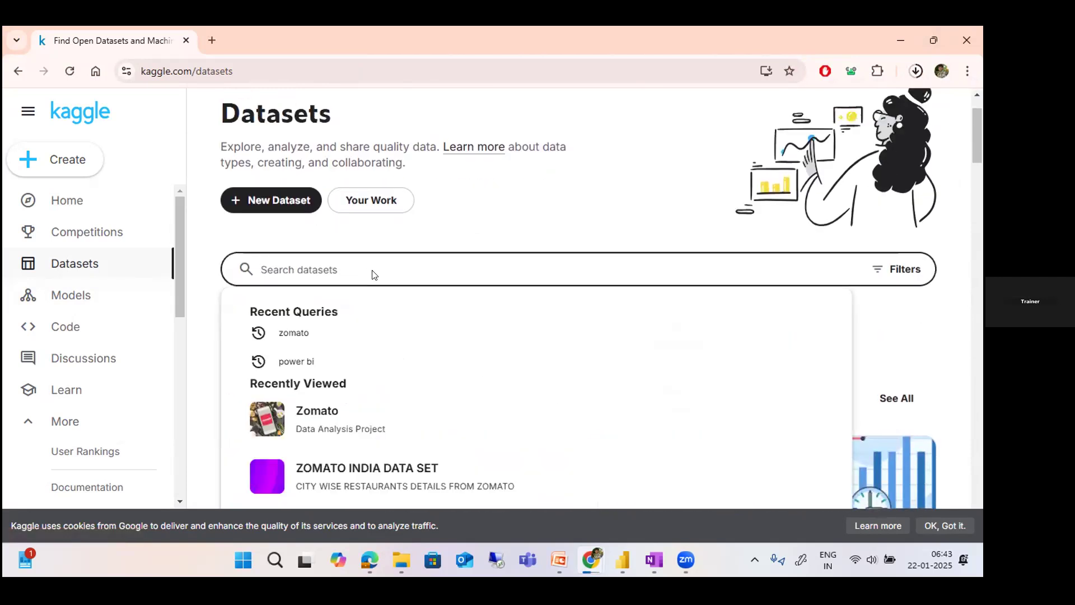
type("health")
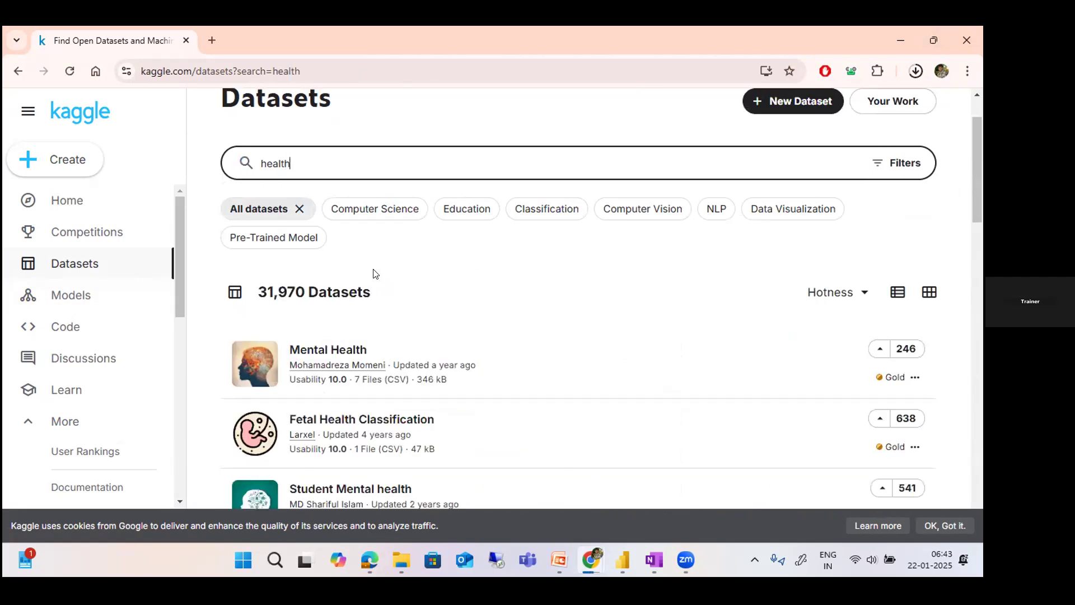
scroll(509, 392, "down", 3)
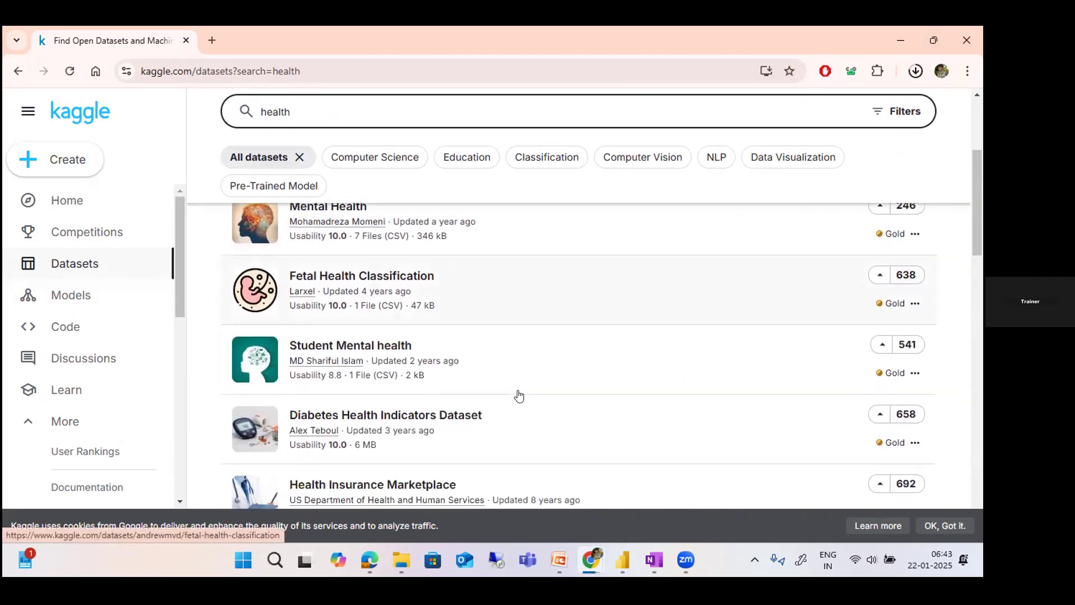
scroll(496, 388, "down", 5)
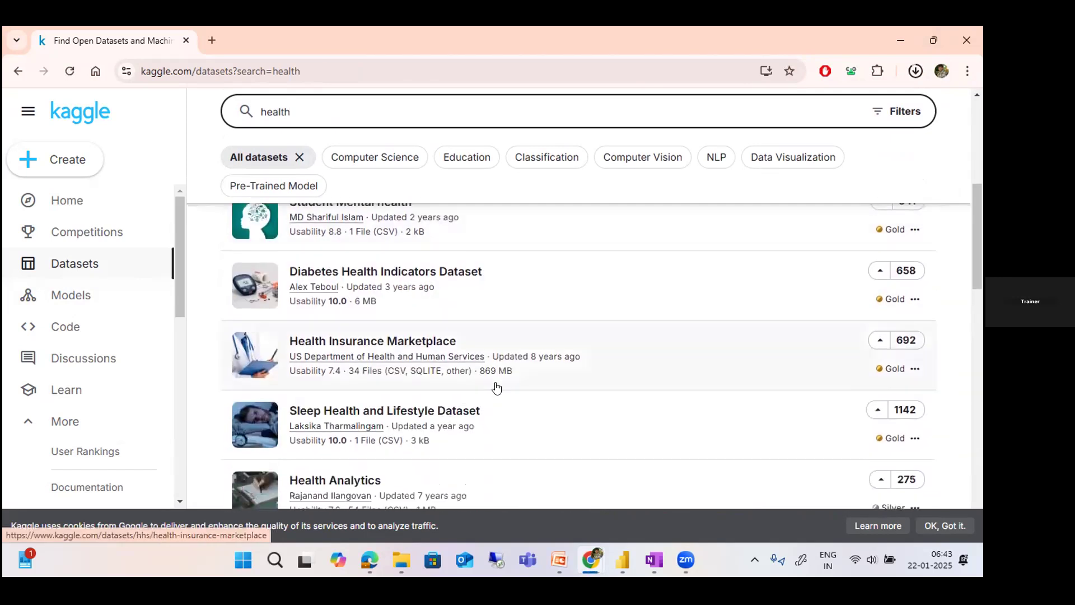
scroll(496, 387, "down", 1)
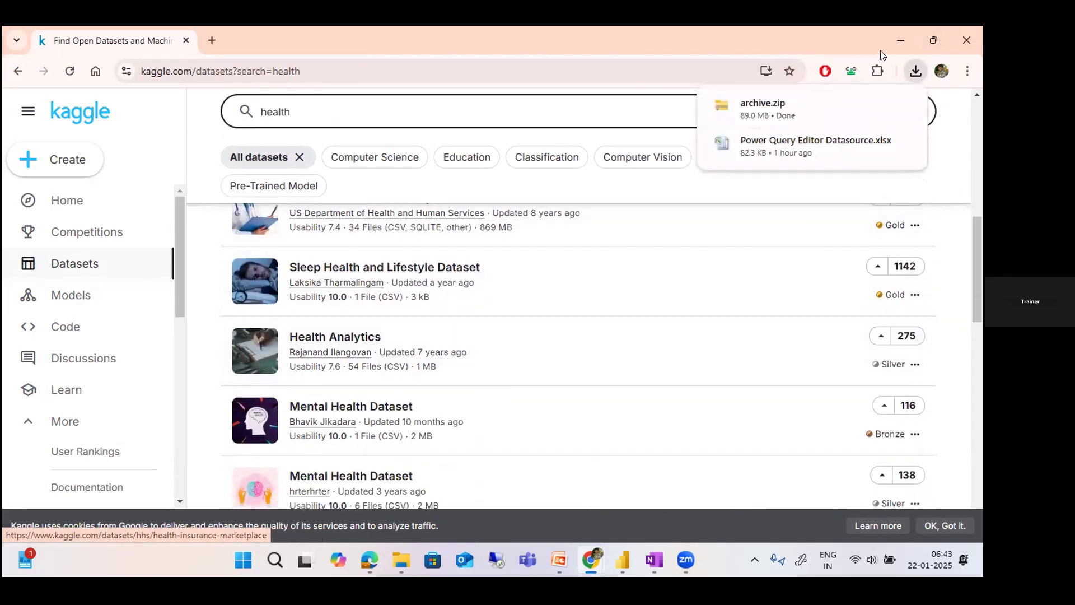
Extract the downloaded archive.zip in the Downloads folder and widen the Type column to read the extracted file's type
left_click(871, 106)
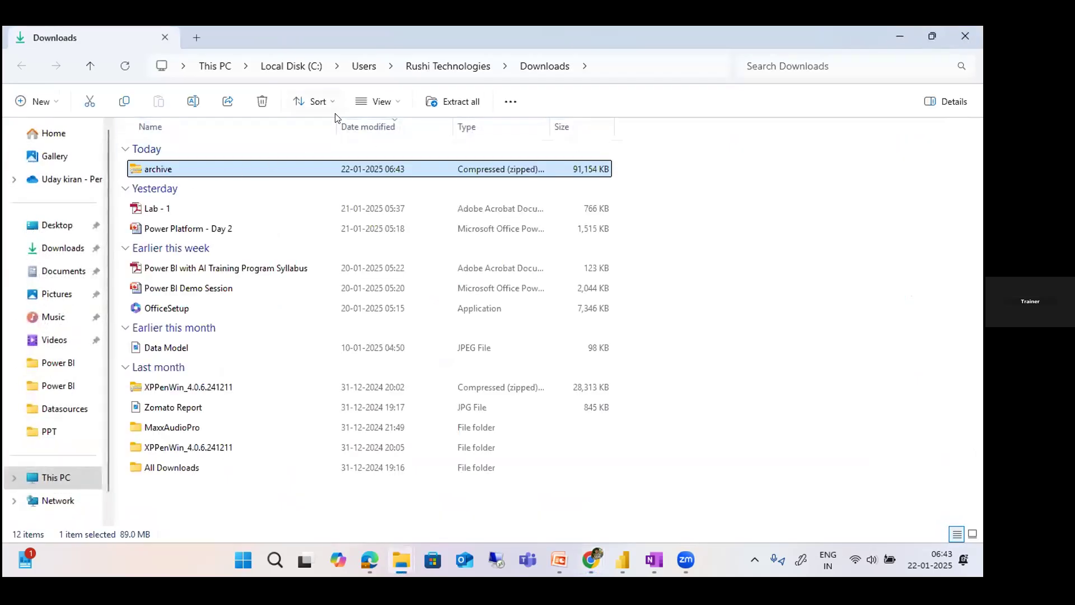
left_click(461, 102)
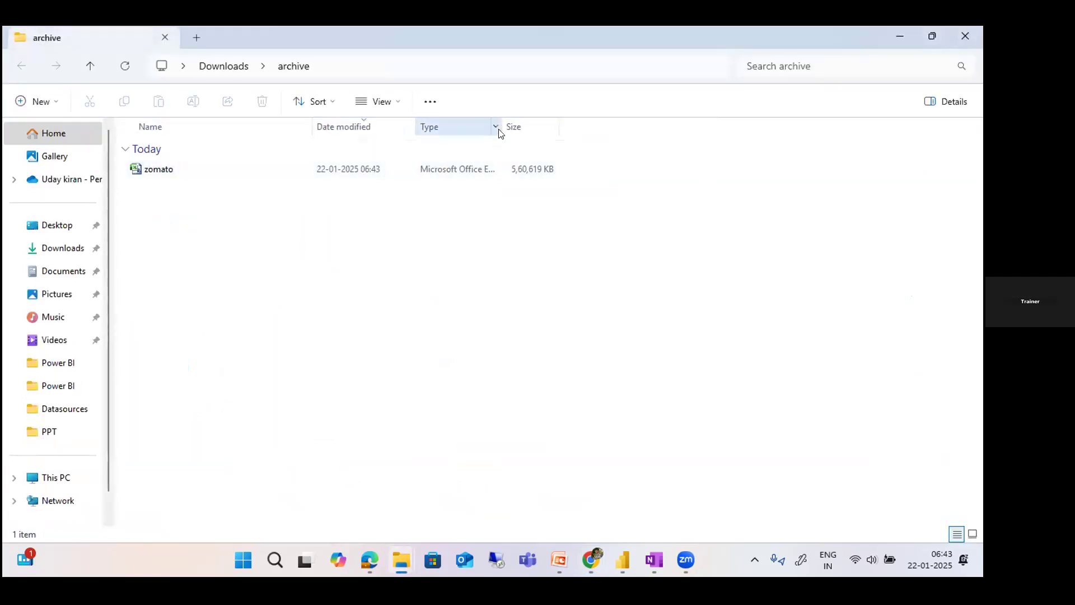
left_click_drag(502, 127, 656, 135)
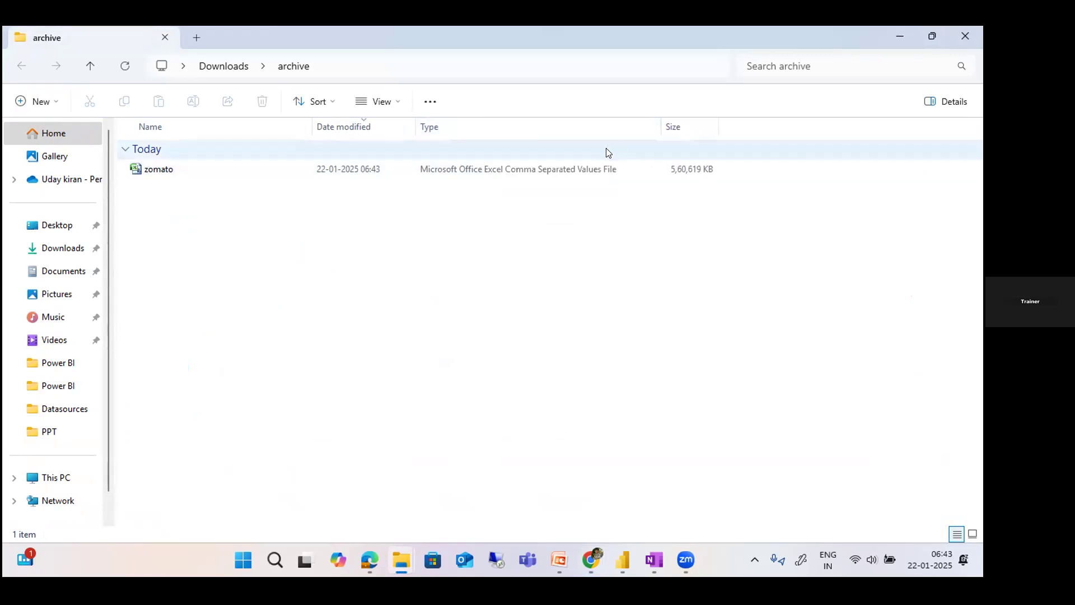
Copy the extracted zomato CSV file into the Desktop folder
left_click(520, 166)
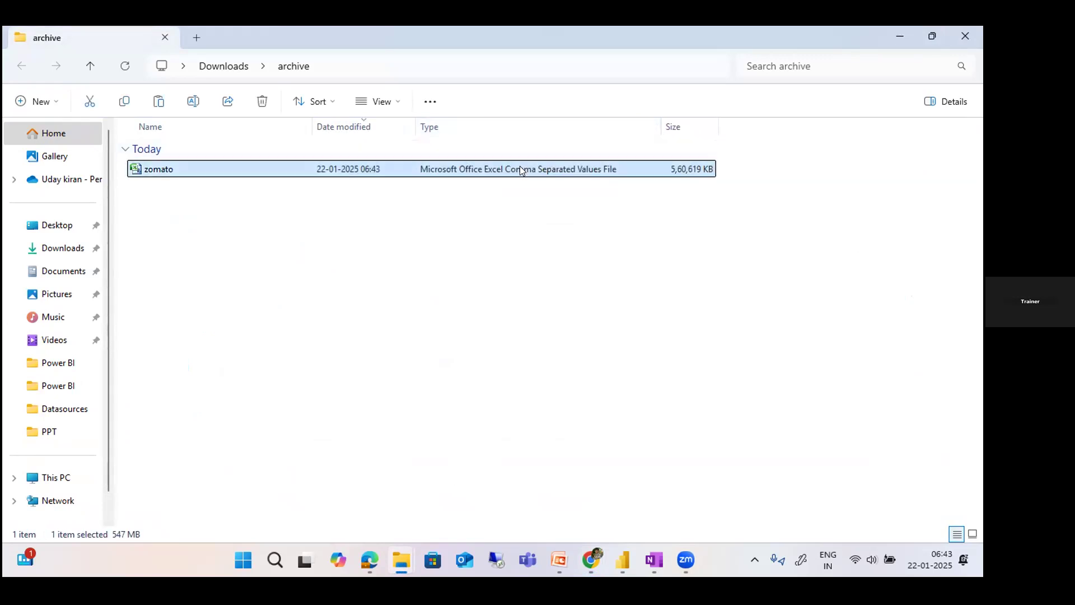
left_click(57, 226)
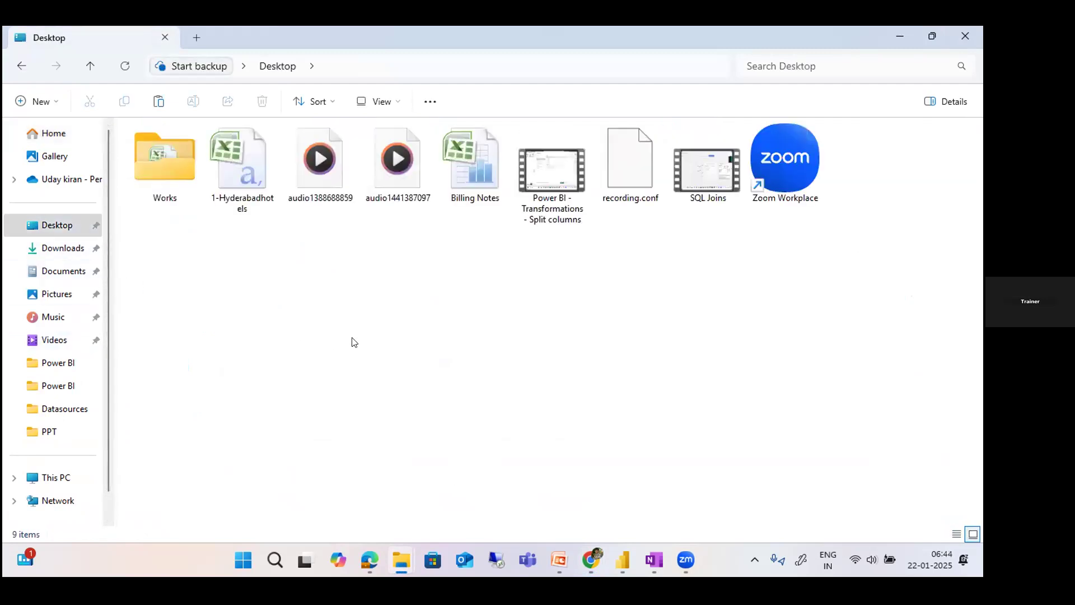
key("ctrl+v")
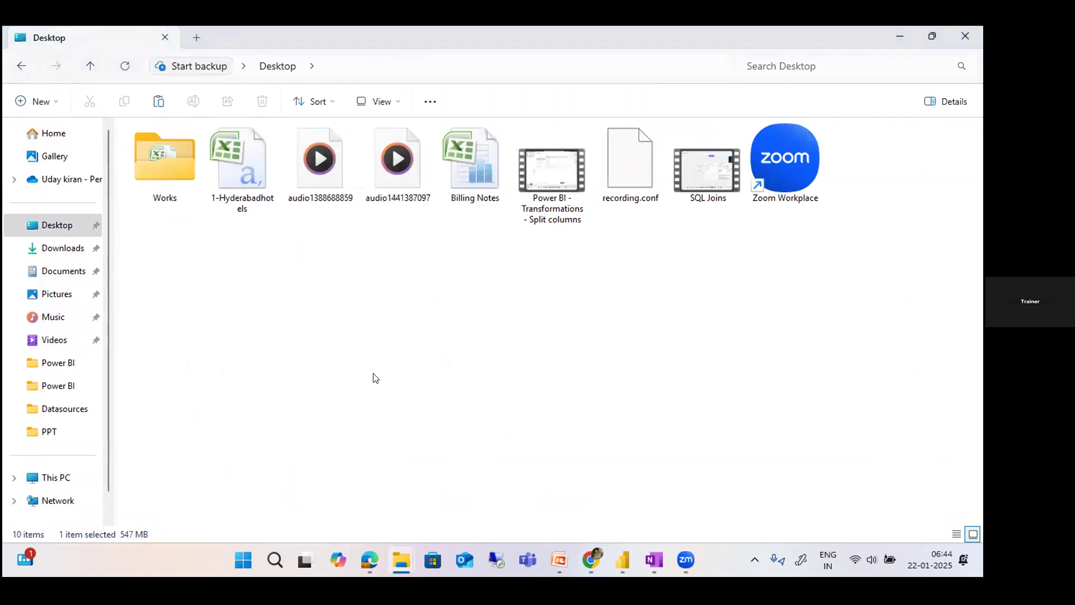
Switch to the Power Query Editor and import the zomato CSV file from the Desktop folder as a new query, checking its preview columns before loading
mouse_move(623, 560)
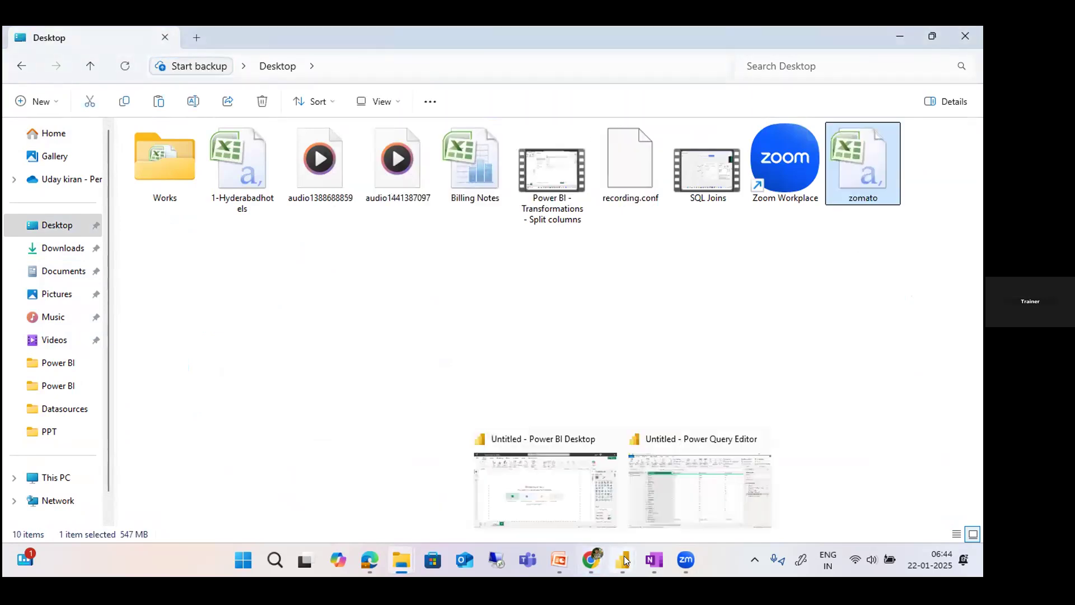
left_click(682, 451)
left_click(65, 84)
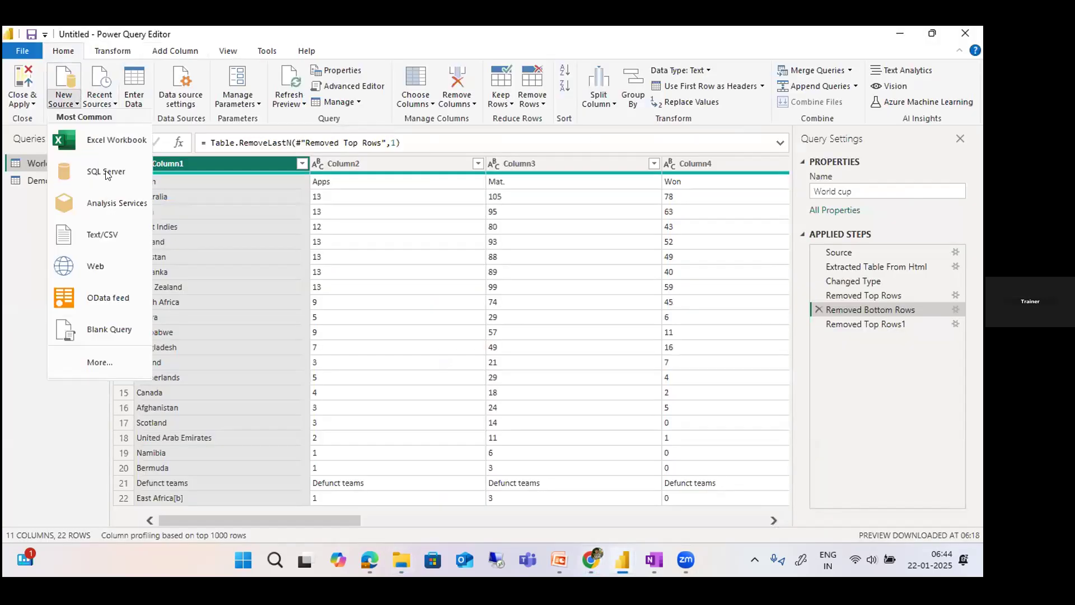
left_click(117, 230)
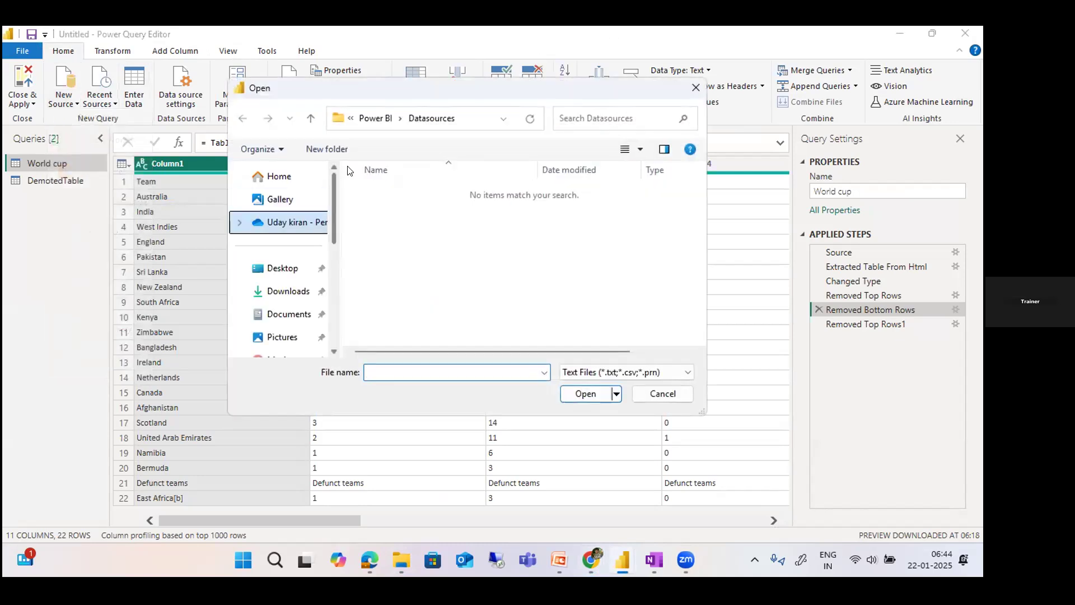
left_click(283, 267)
left_click(381, 231)
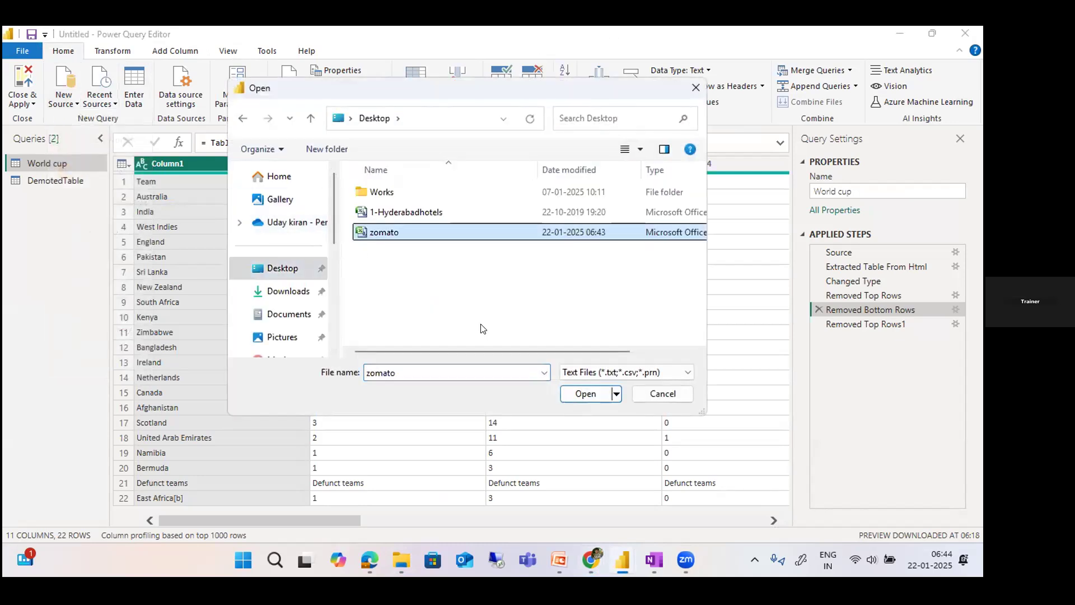
left_click(585, 394)
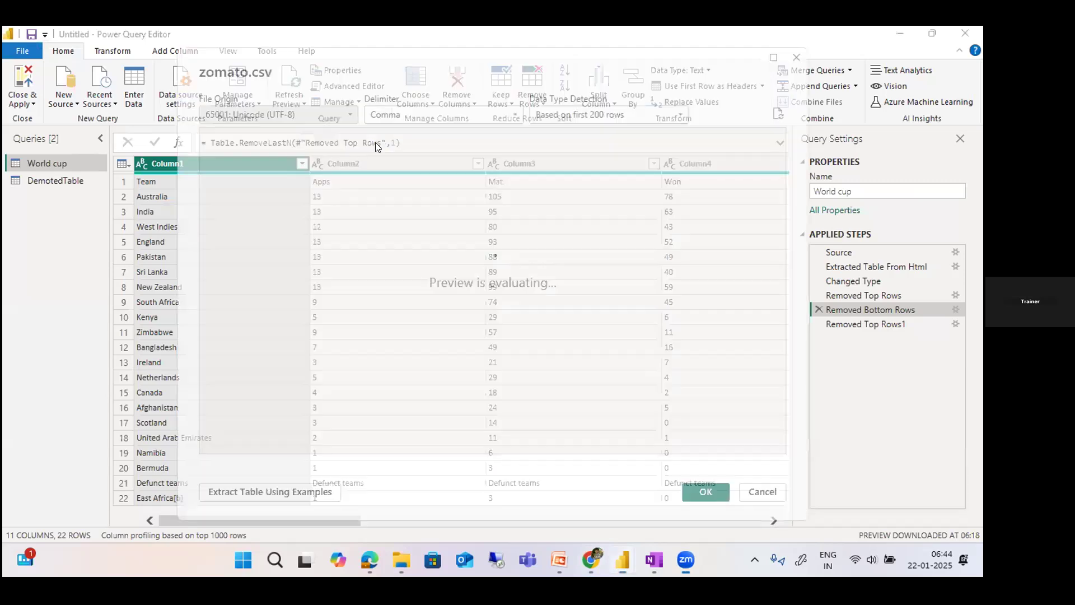
left_click_drag(606, 464, 640, 466)
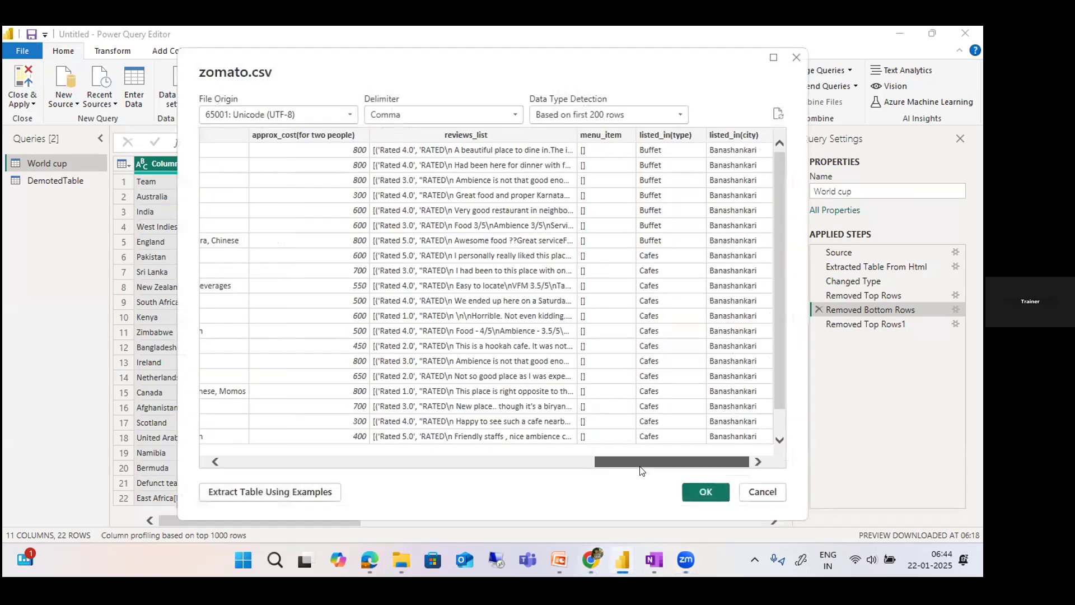
left_click_drag(87, 509, 223, 482)
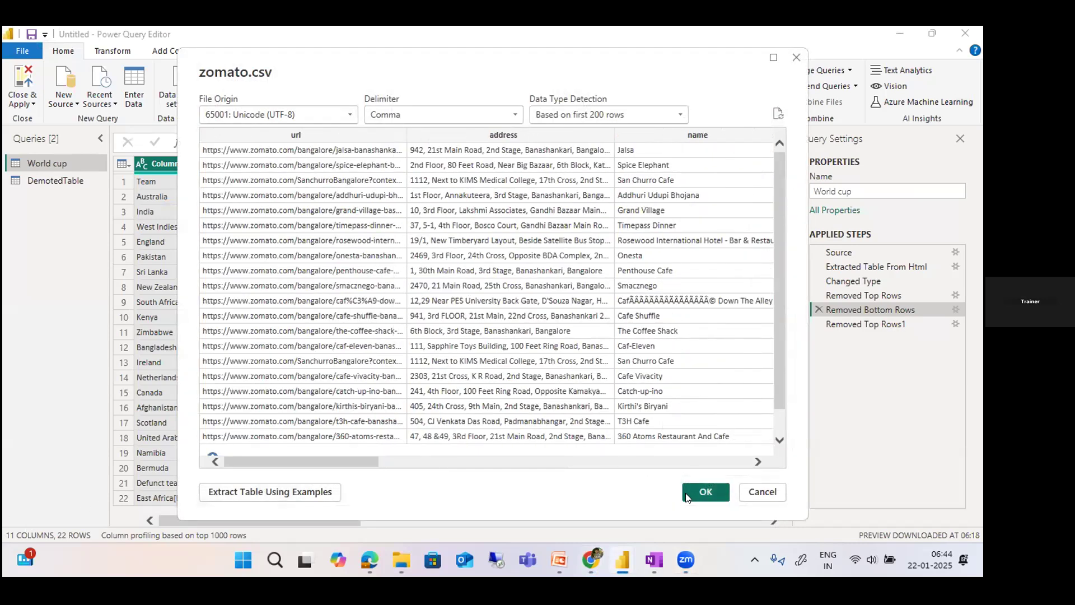
left_click(705, 491)
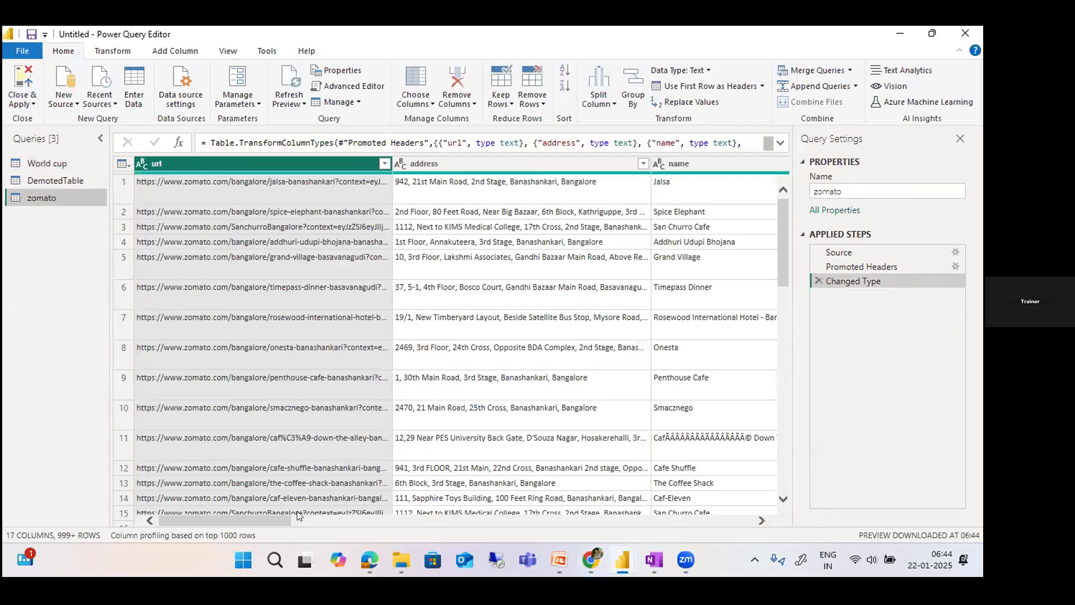
Go to the location column of the zomato query by picking it from the full column list
left_click_drag(296, 514, 159, 515)
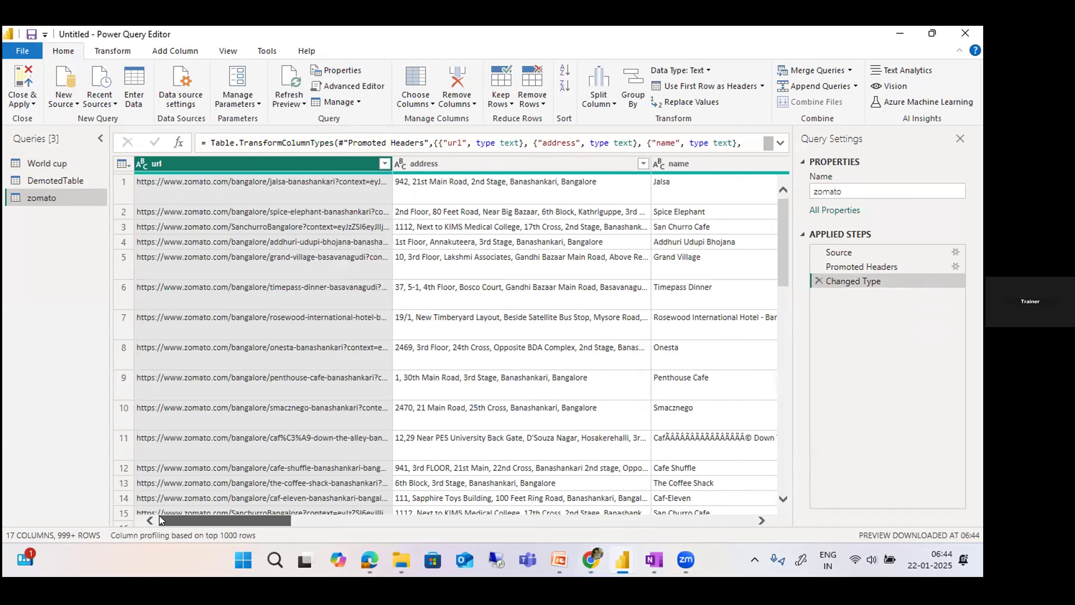
left_click_drag(159, 515, 200, 519)
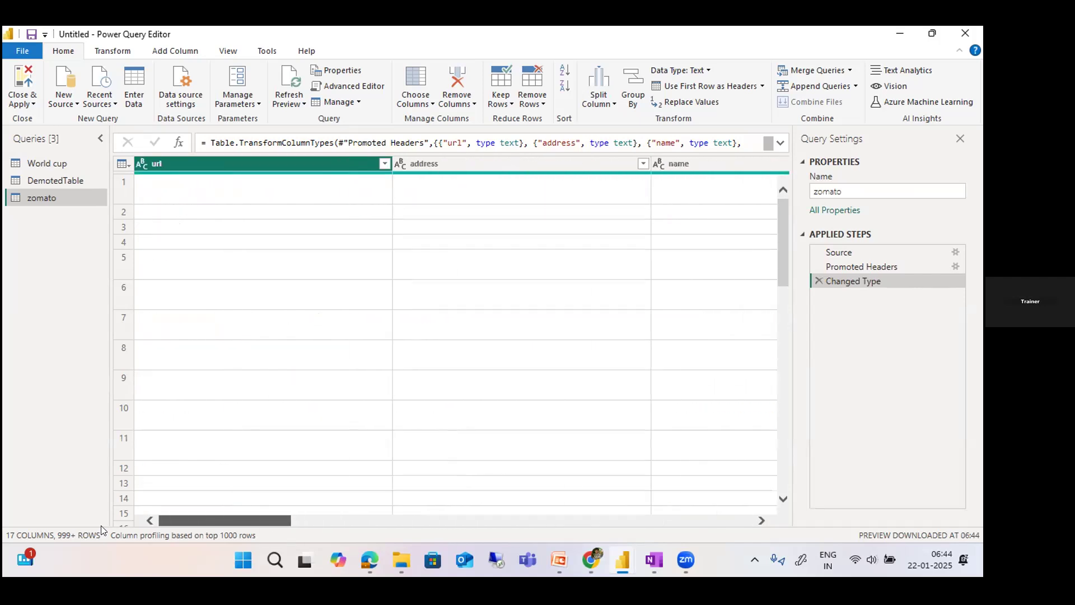
left_click(417, 100)
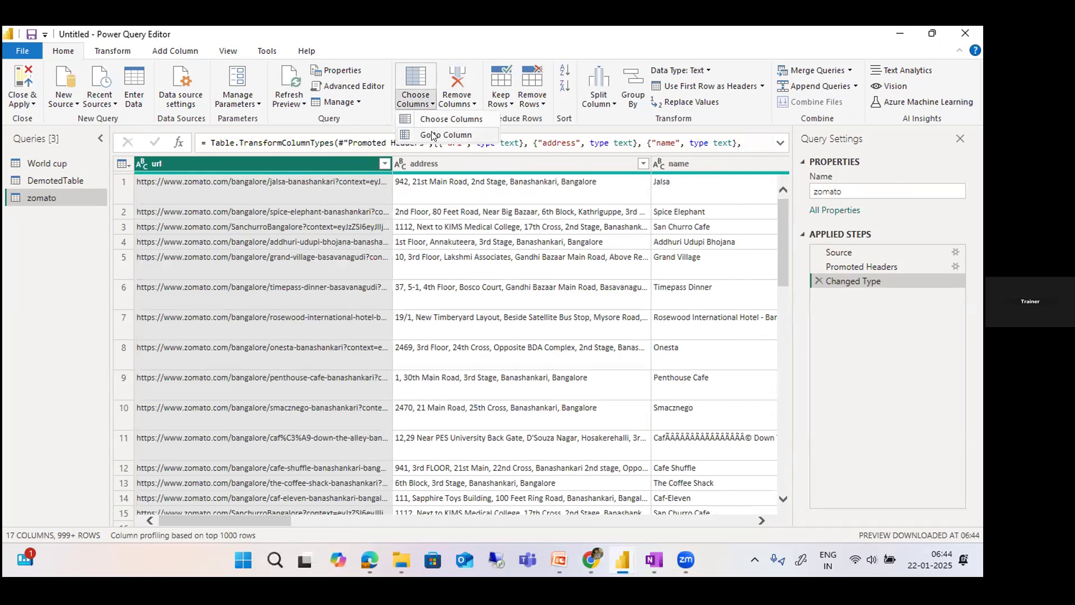
left_click(432, 135)
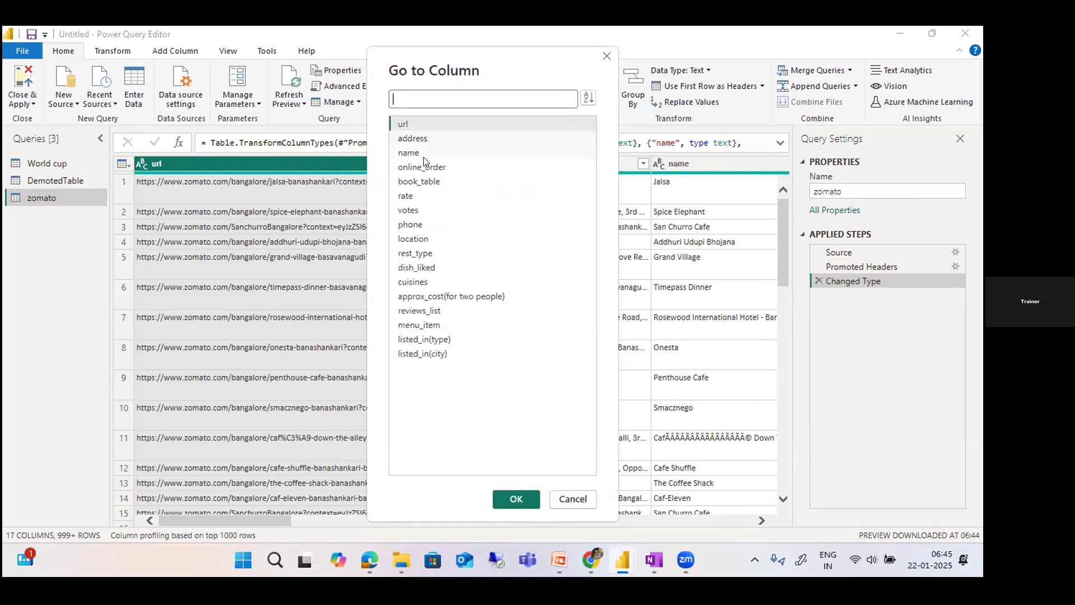
left_click(438, 238)
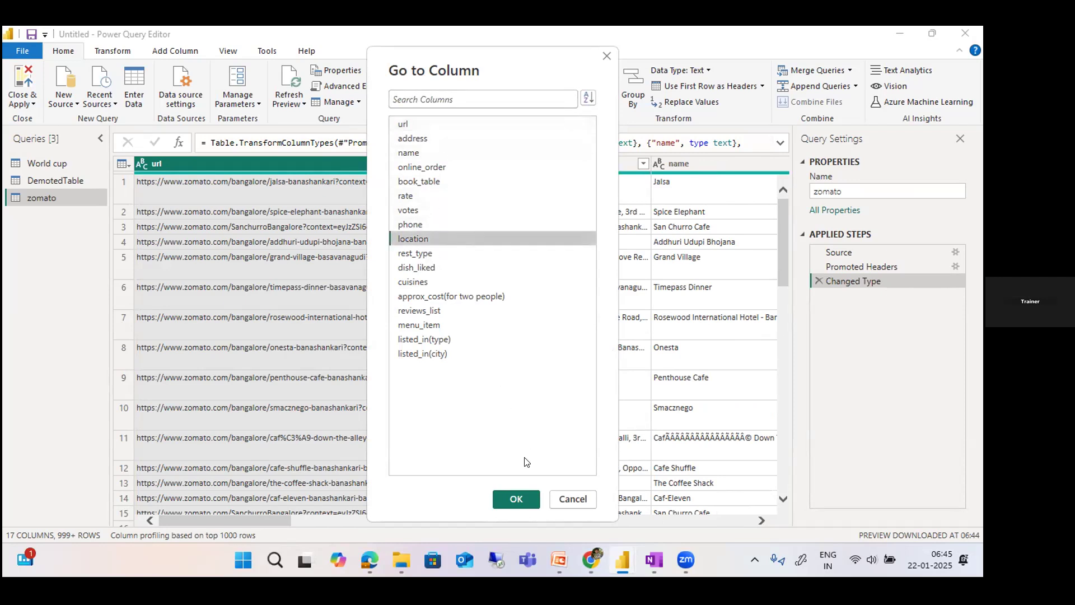
left_click(522, 498)
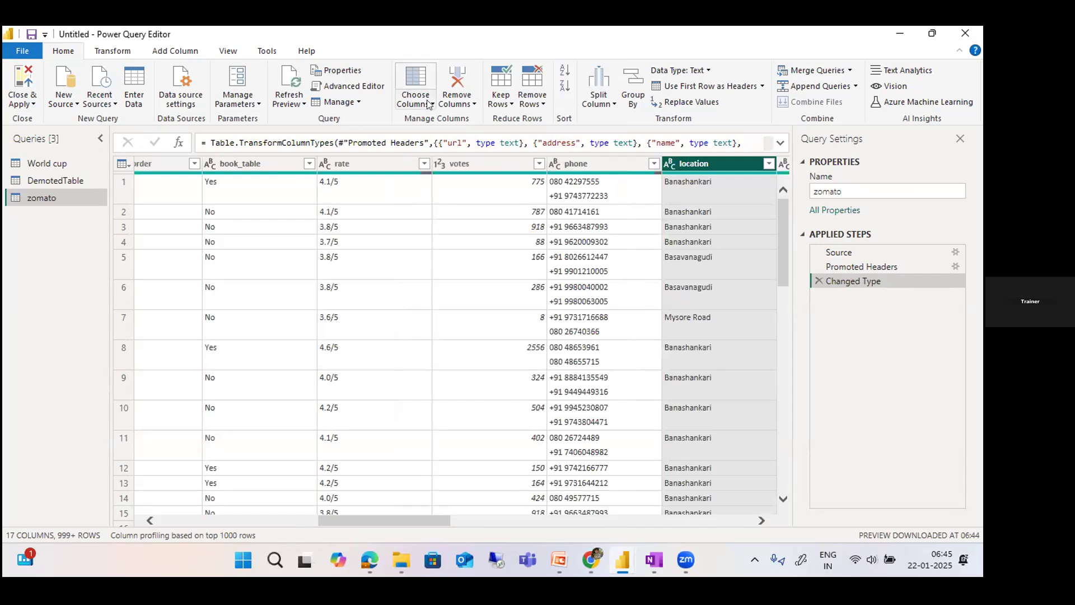
Search the Go to Column list for "location" and jump to the matching column
left_click(415, 100)
left_click(431, 133)
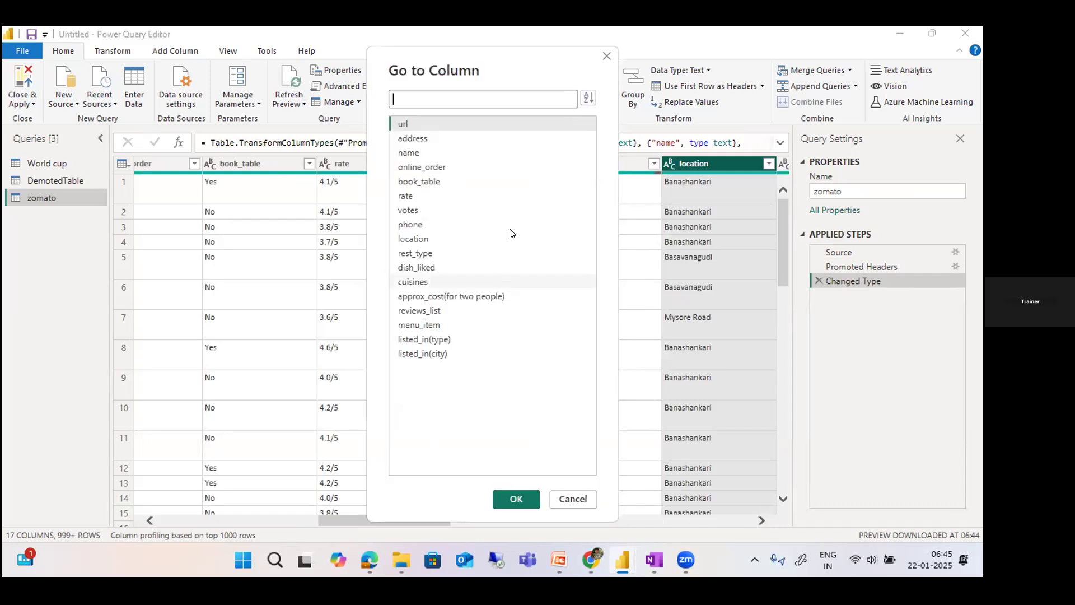
type("location")
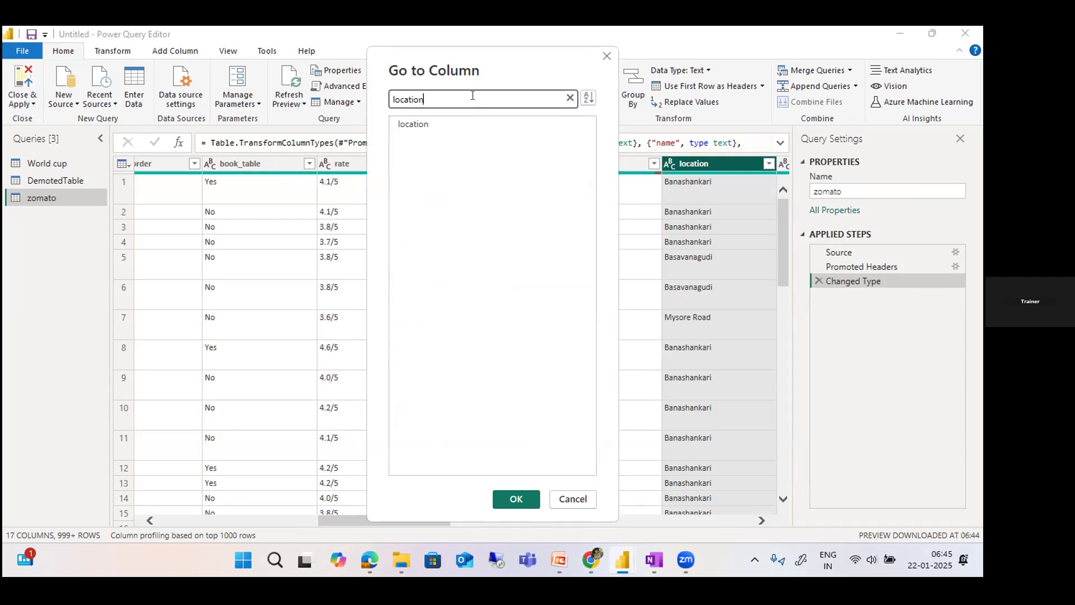
left_click(429, 120)
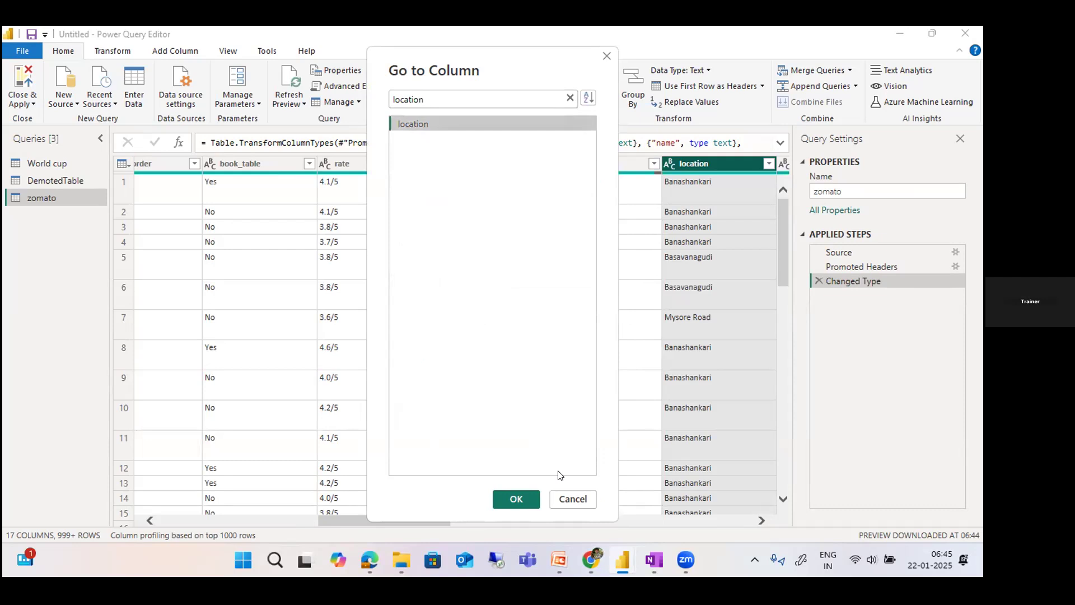
left_click(516, 498)
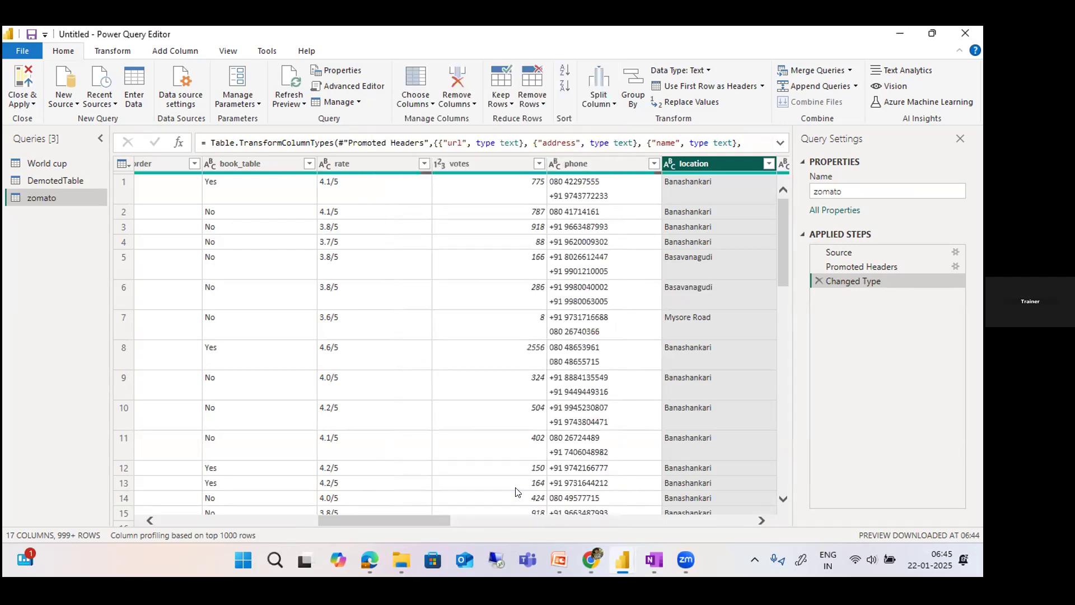
Search the Go to Column list for "menu" and jump to the menu_item column
left_click(415, 101)
left_click(426, 135)
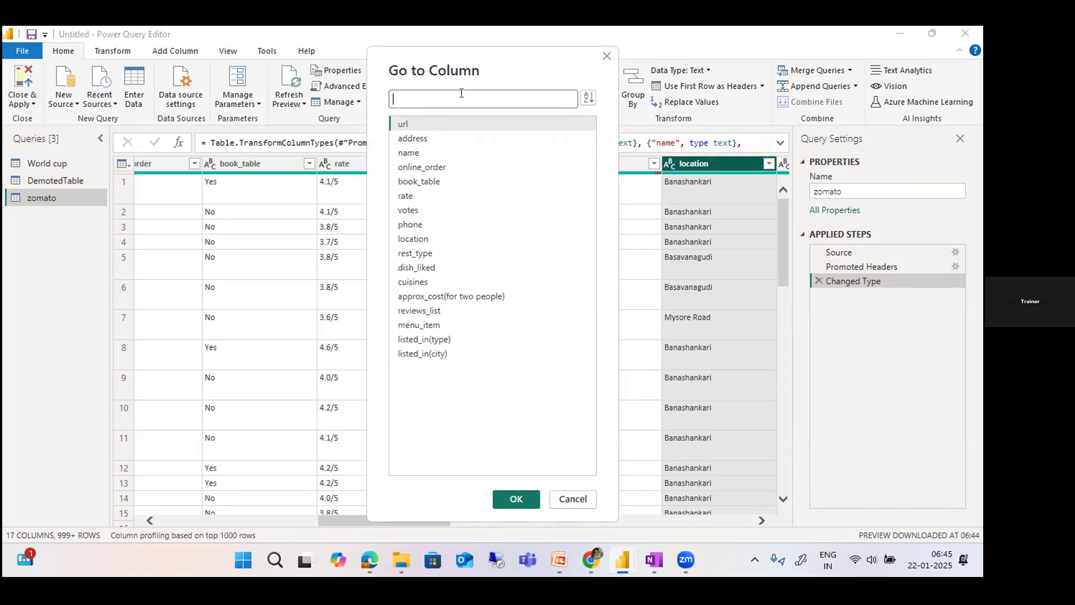
type("menu")
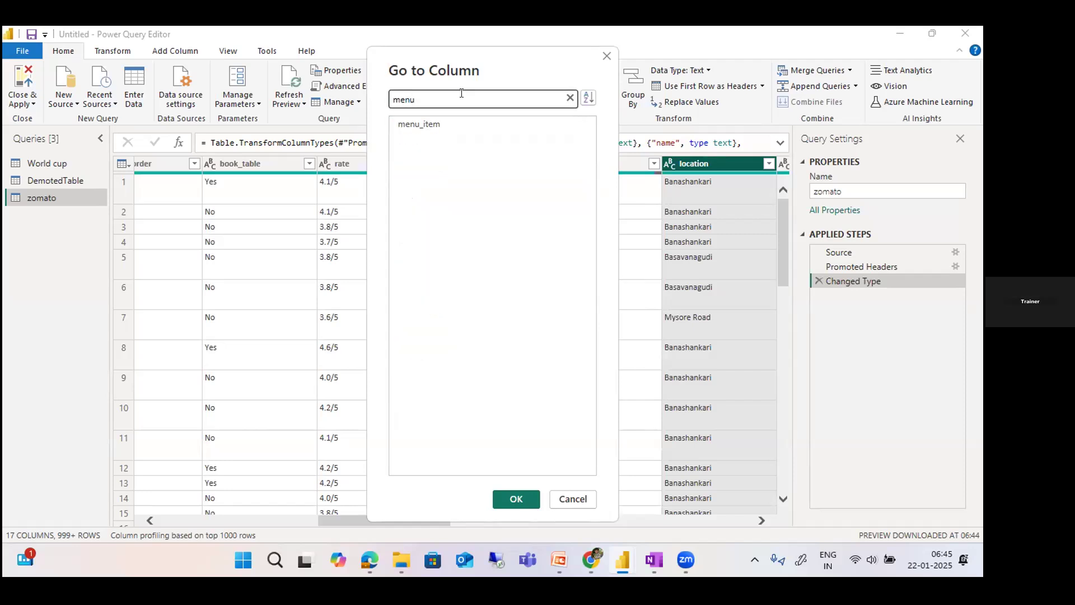
left_click(425, 124)
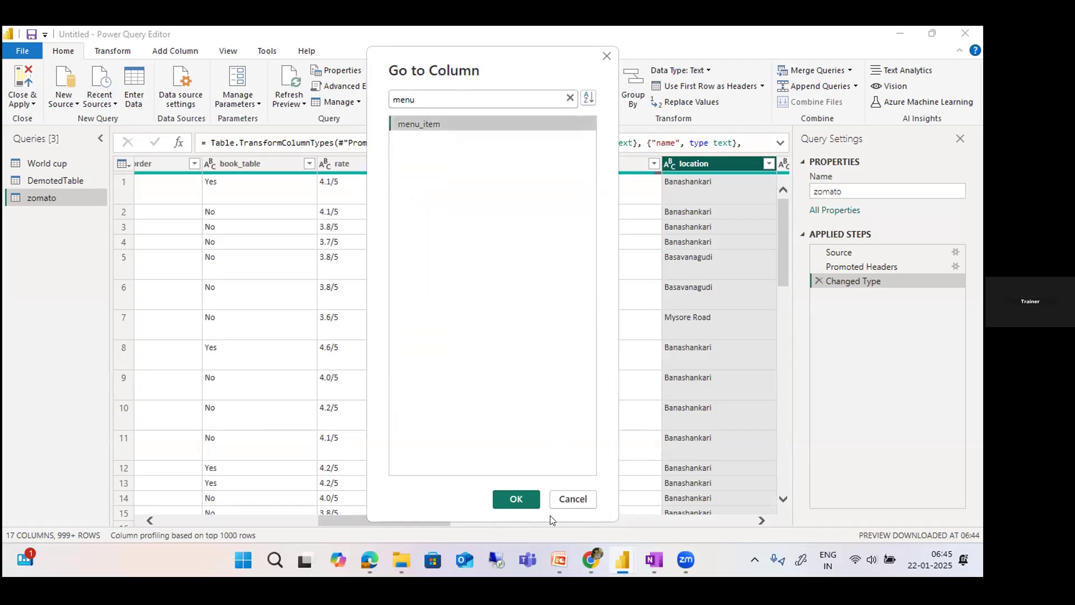
left_click(513, 498)
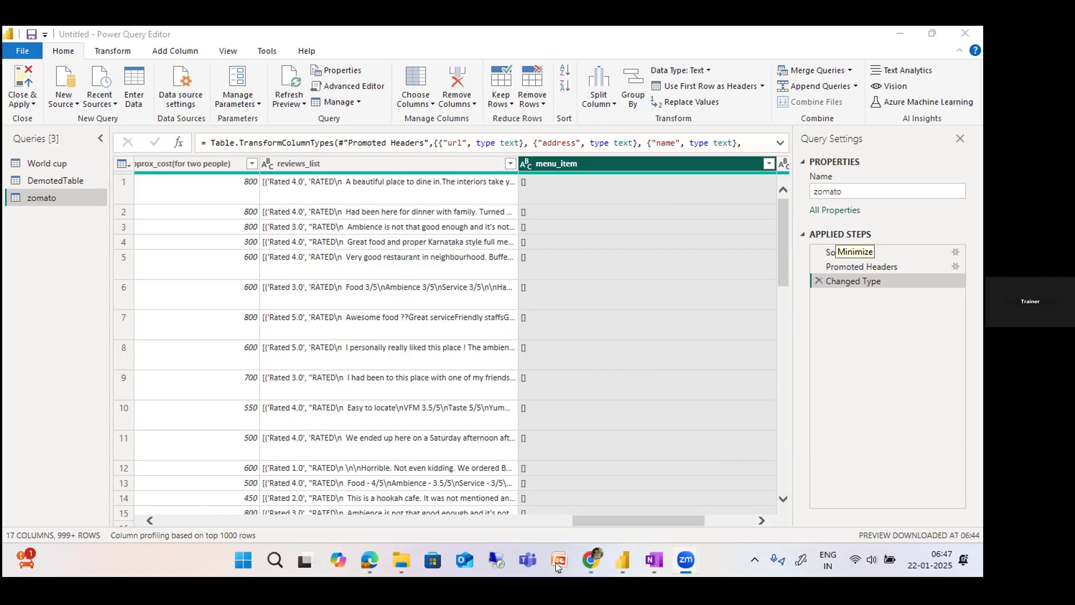
Show the Split Column options, switch to OneNote and open the Interview Questions page to look through its questions
left_click(598, 103)
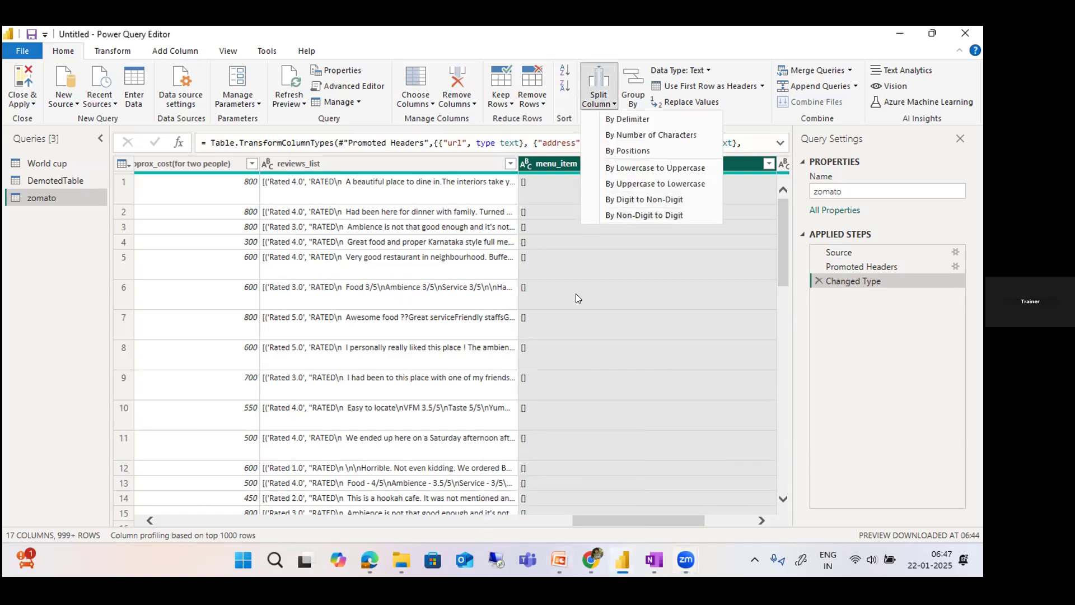
left_click(653, 562)
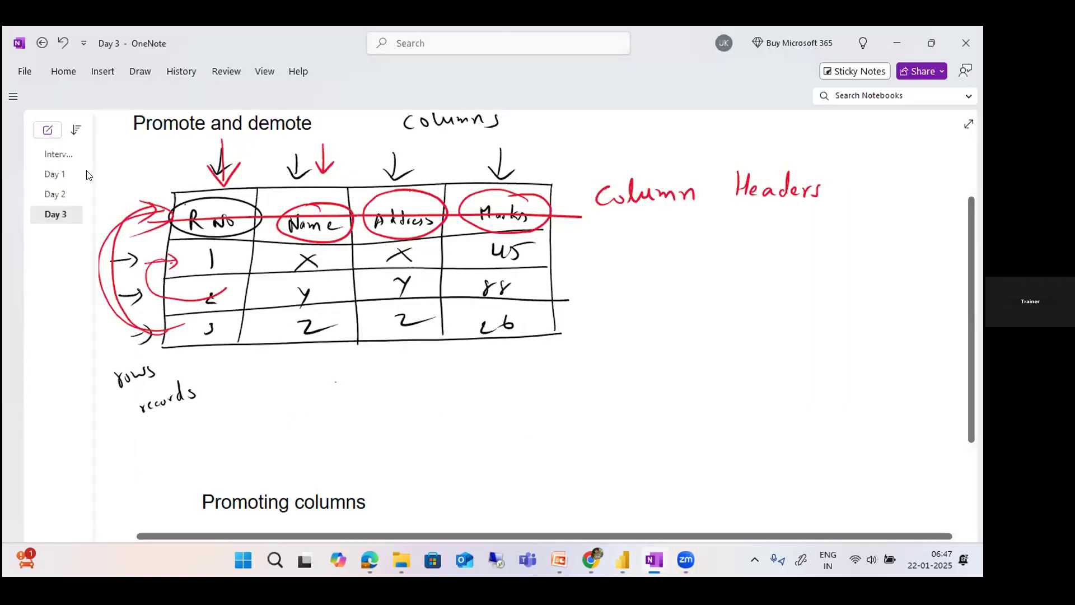
left_click(56, 154)
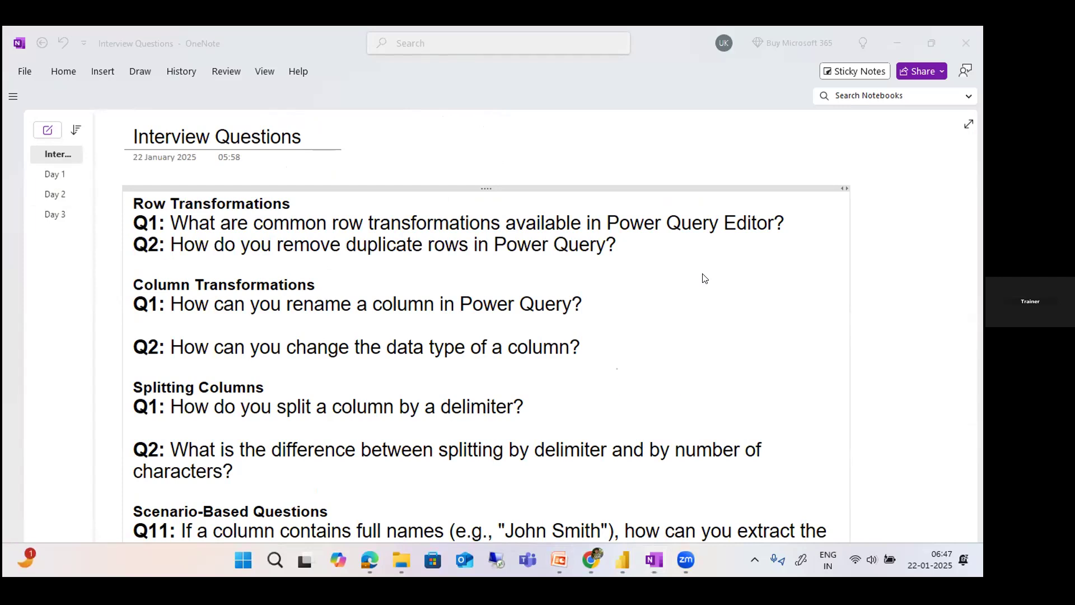
scroll(689, 258, "down", 2)
scroll(673, 240, "up", 2)
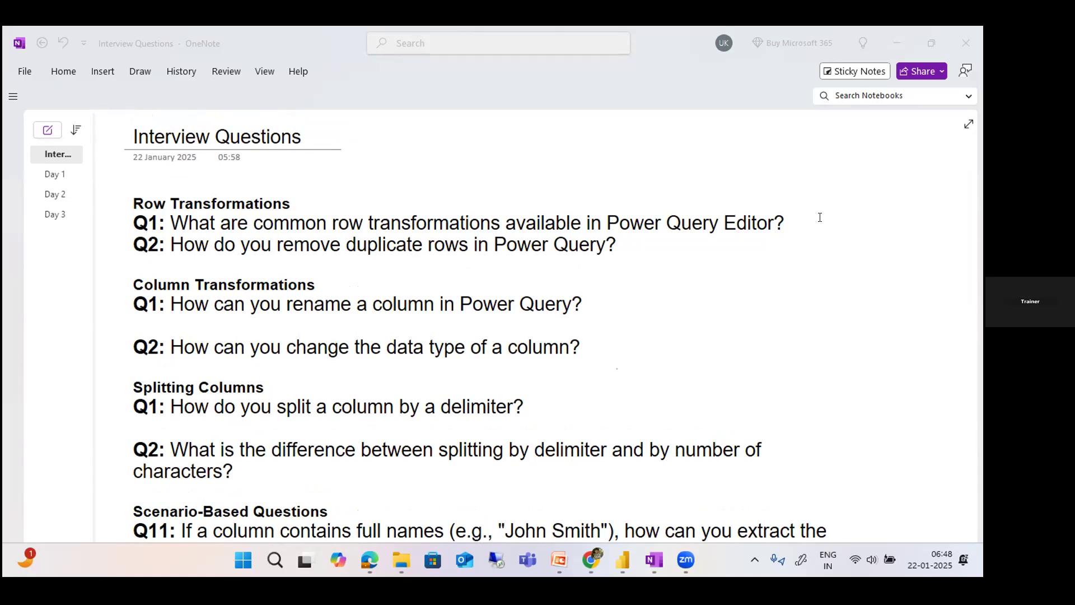
Add the answers "Remove rows" and "Keeping rows" on separate lines under Q1 of Row Transformations
left_click(820, 218)
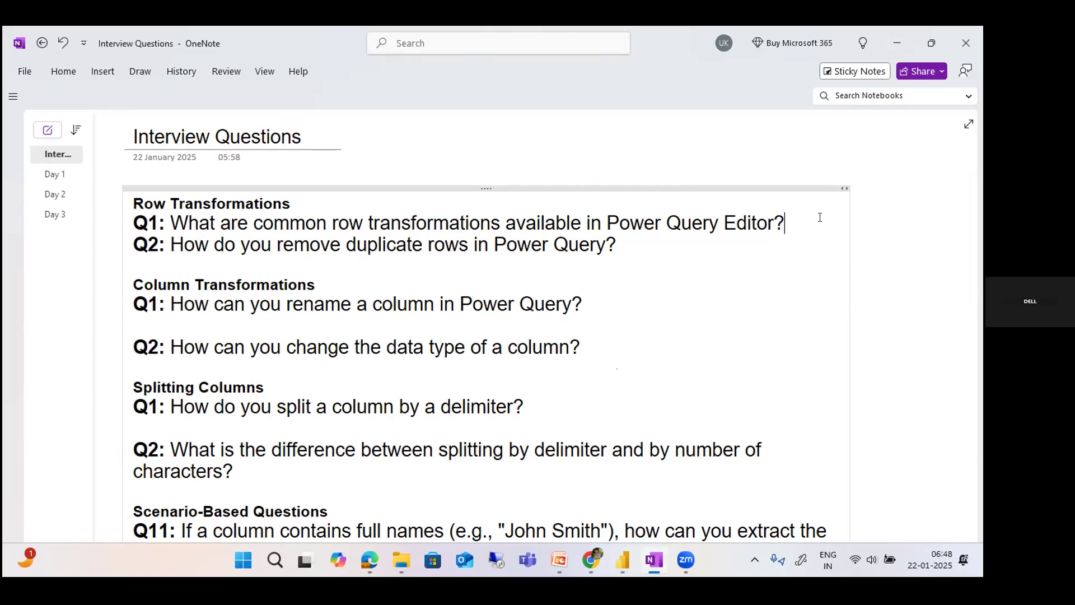
key("Return")
type("remove ro")
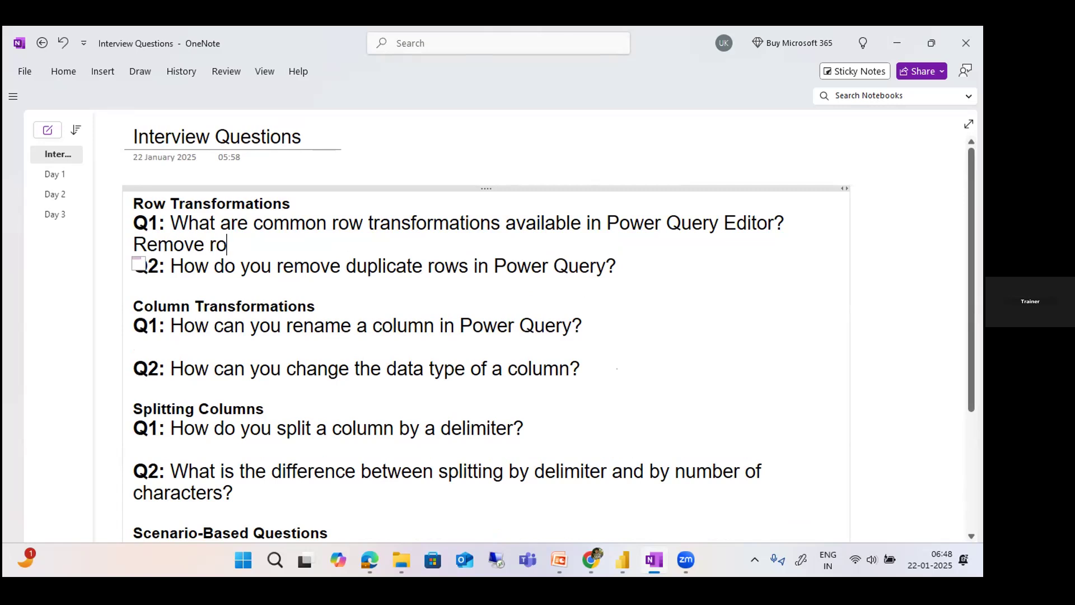
type("ws")
key("Return")
type("ke")
type("eping rows")
key("Return")
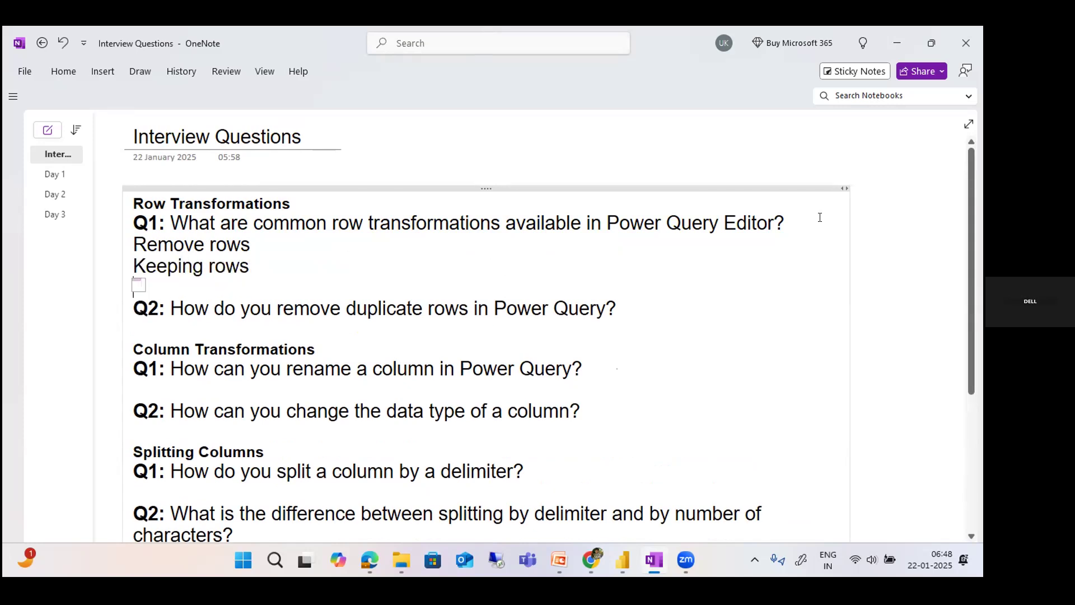
Add the Q1 answers "Removing duplicates", "Removing errors" and "Remove empty or null" on separate lines, fixing the spelling of "duplicates"
type("removin")
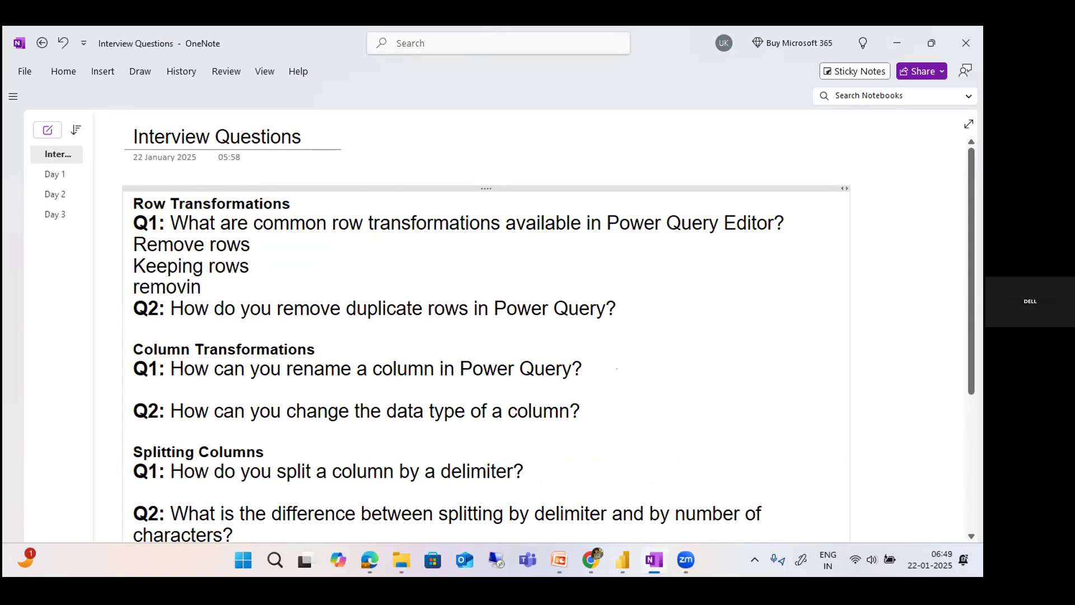
type("g dupliates")
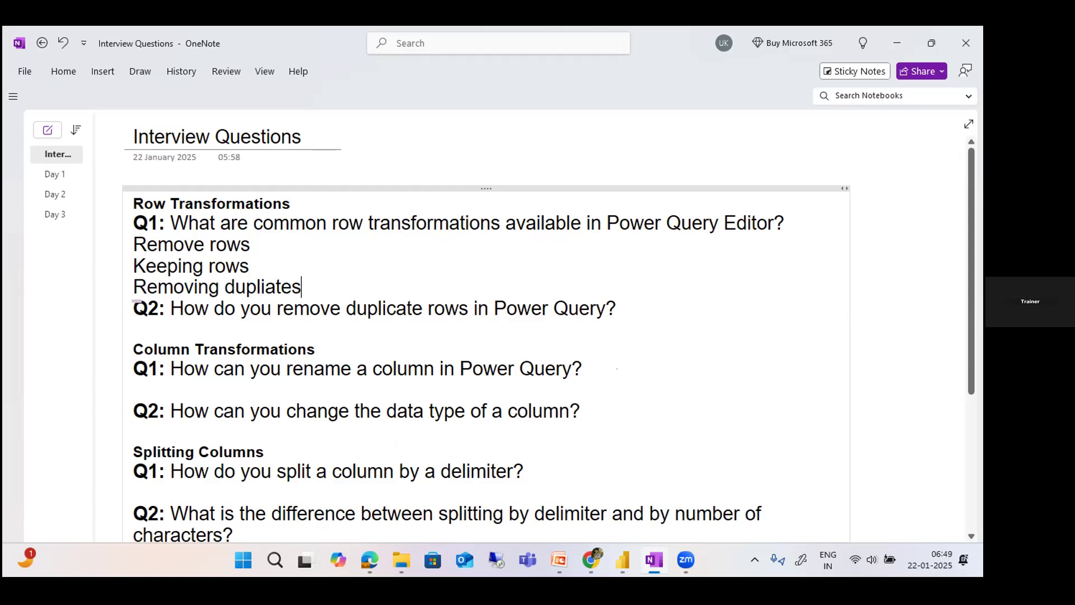
key("Return")
type("removi")
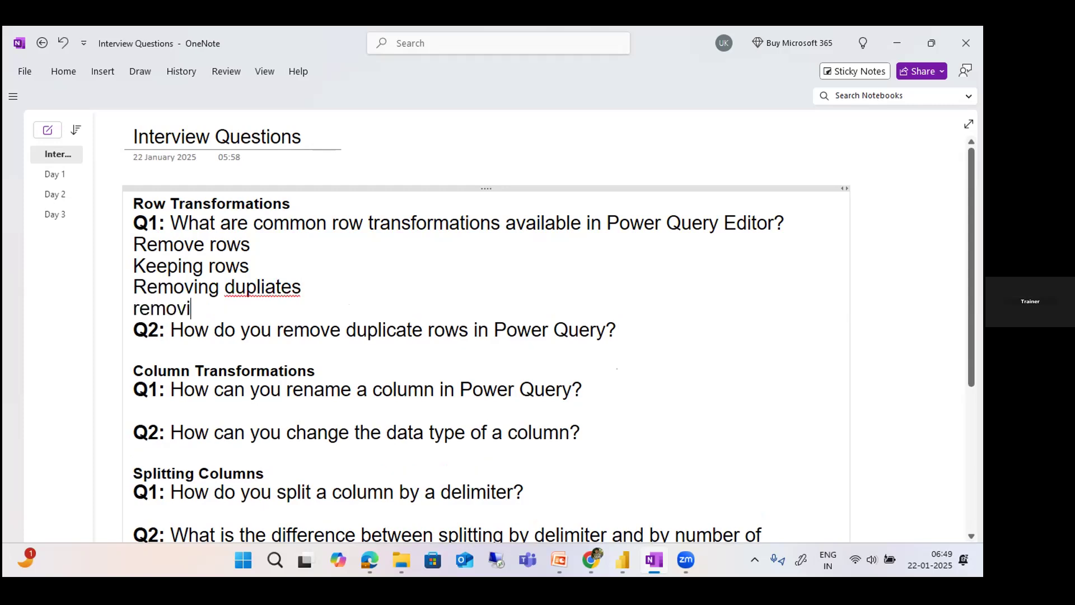
type("ng errors")
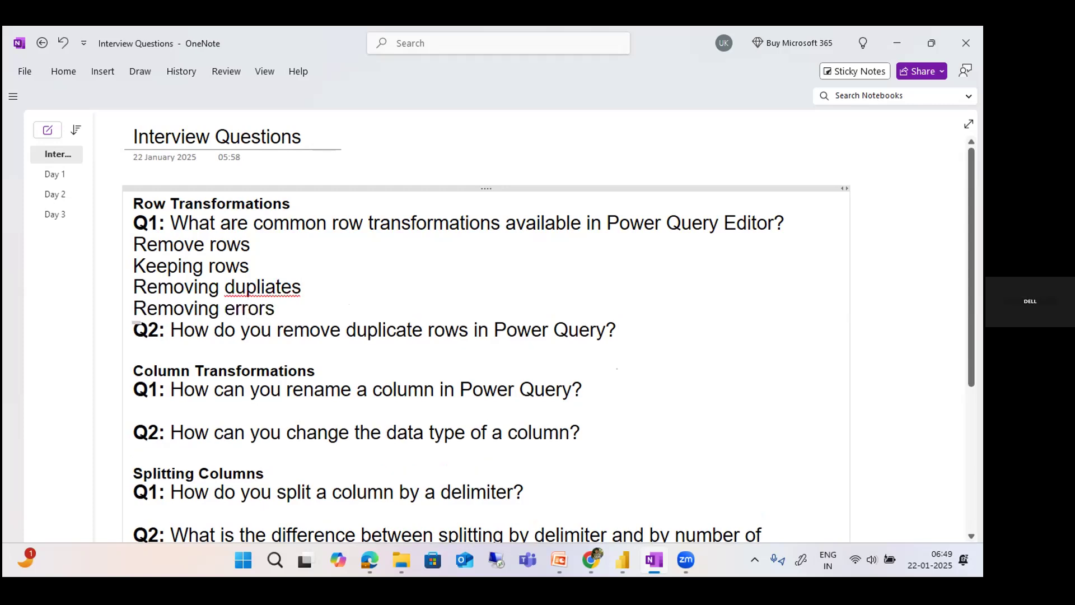
right_click(261, 287)
left_click(315, 186)
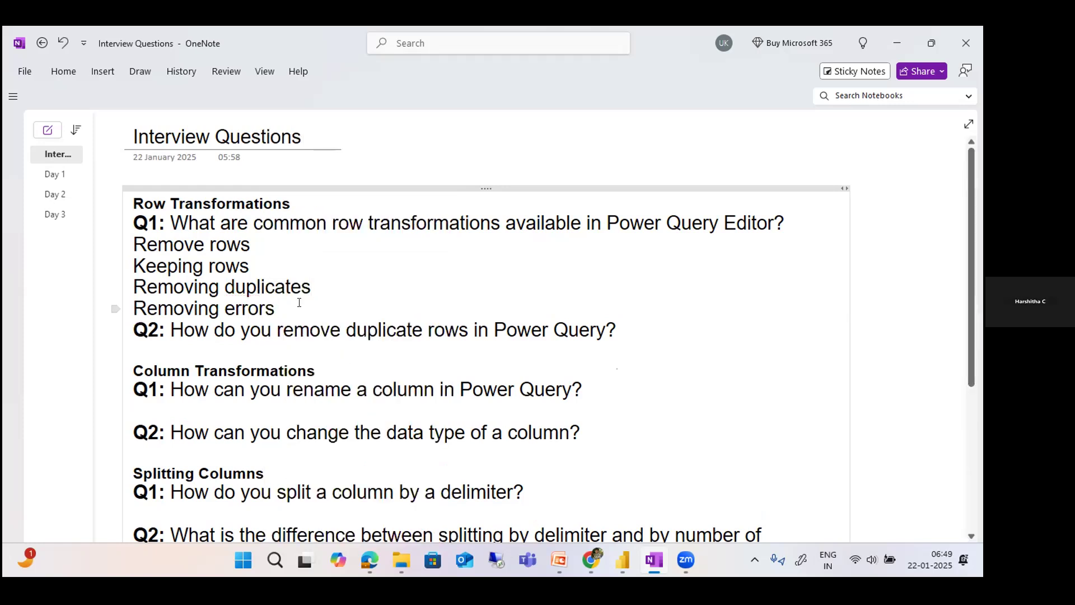
key("Return")
type("Remove empty or null")
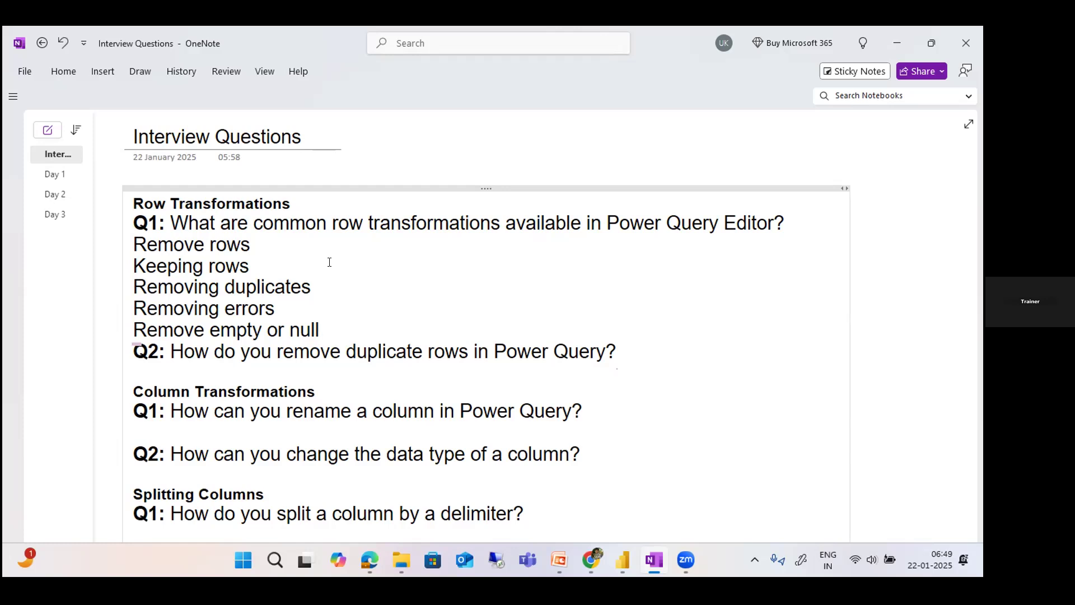
Delete the "Keeping rows" line from the Q1 answers under Row Transformations
left_click_drag(250, 266, 126, 263)
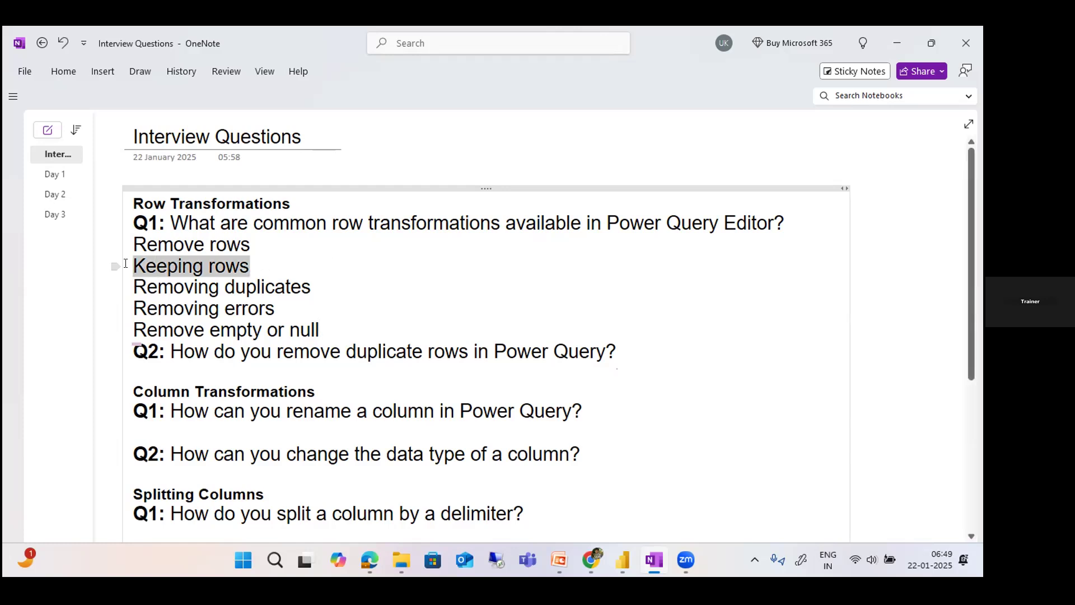
key("BackSpace")
key("BackSpace")
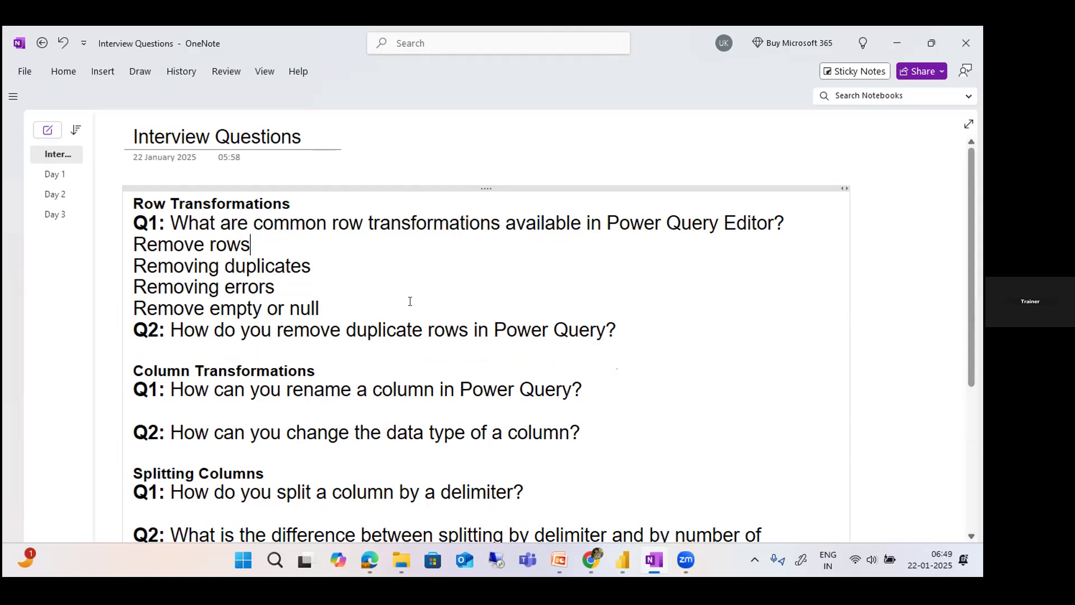
Switch to Power Query Editor to show the Remove Duplicates option for rows, and return to the OneNote questions
key("alt+Tab")
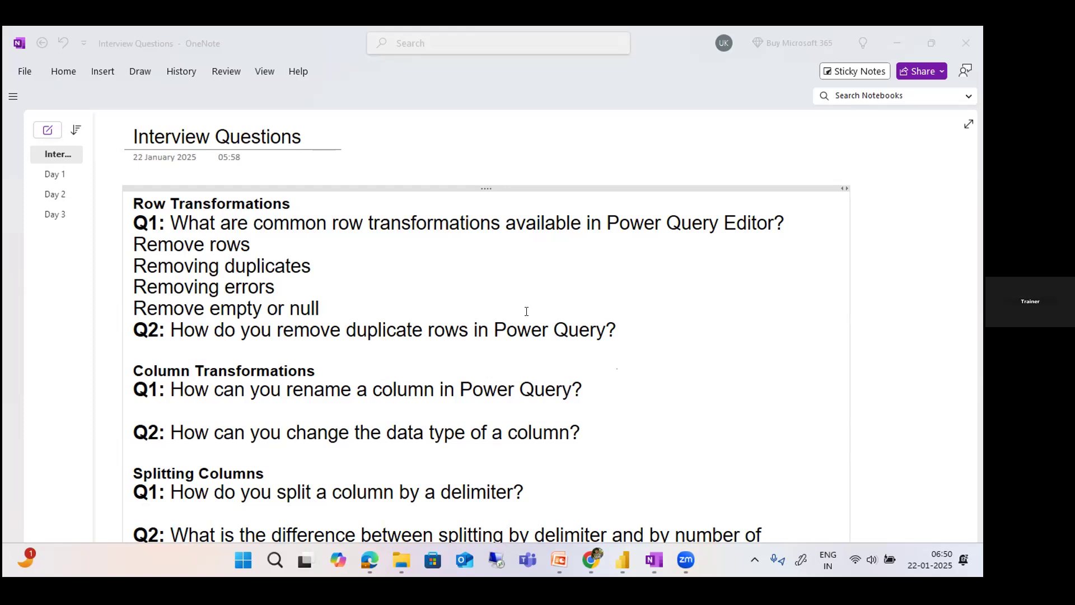
left_click(635, 334)
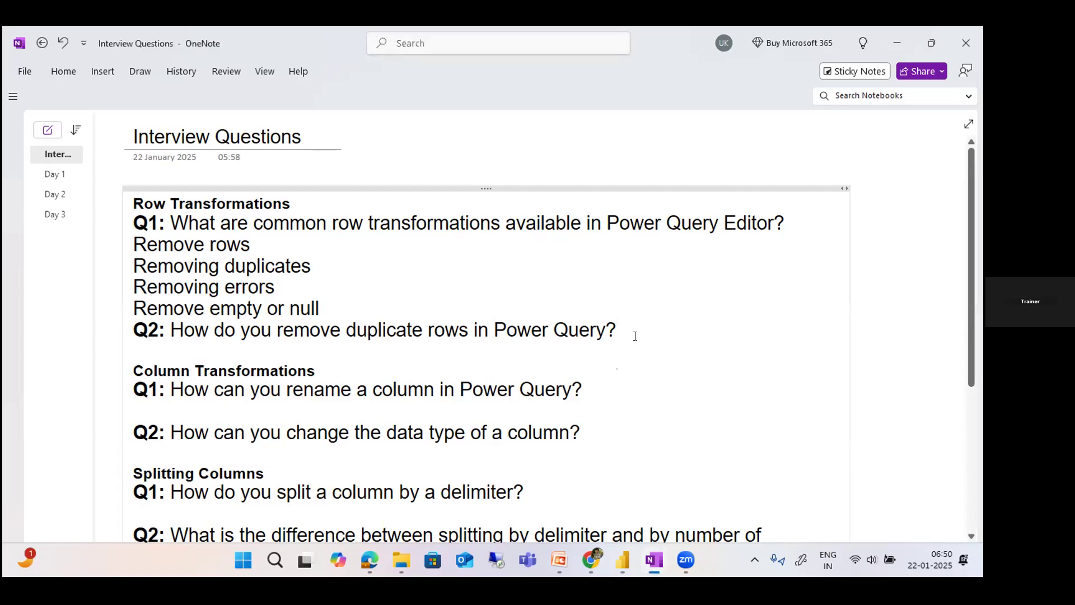
key("alt+Tab")
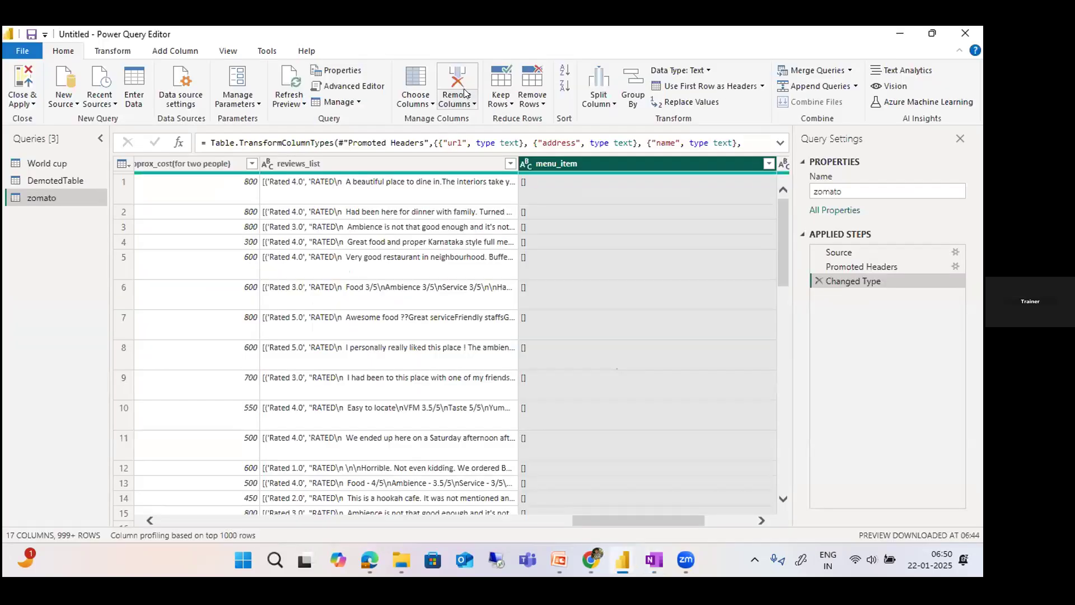
left_click(528, 105)
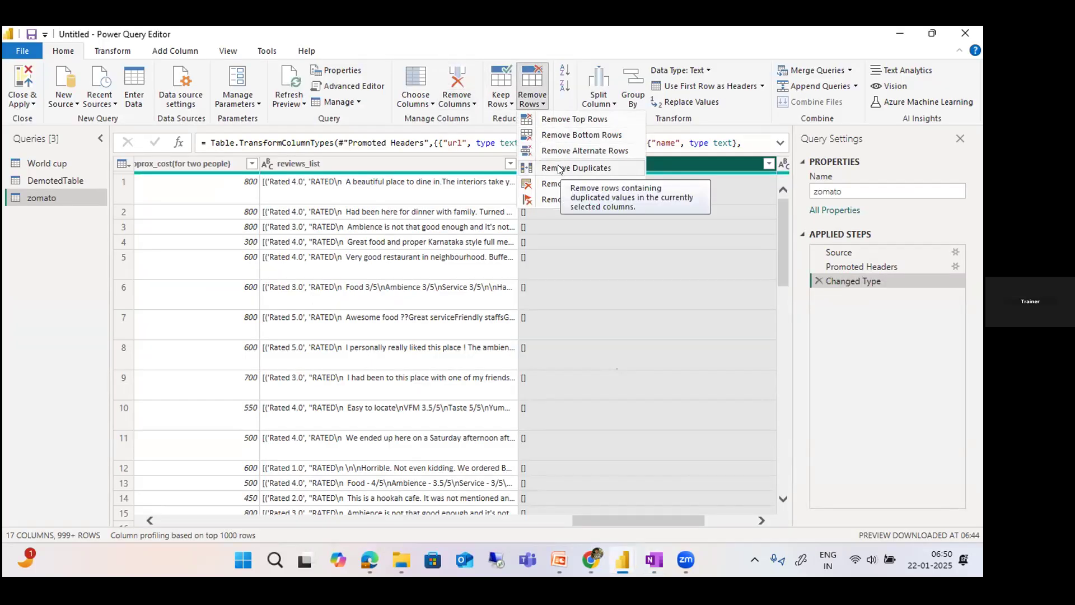
key("alt+Tab")
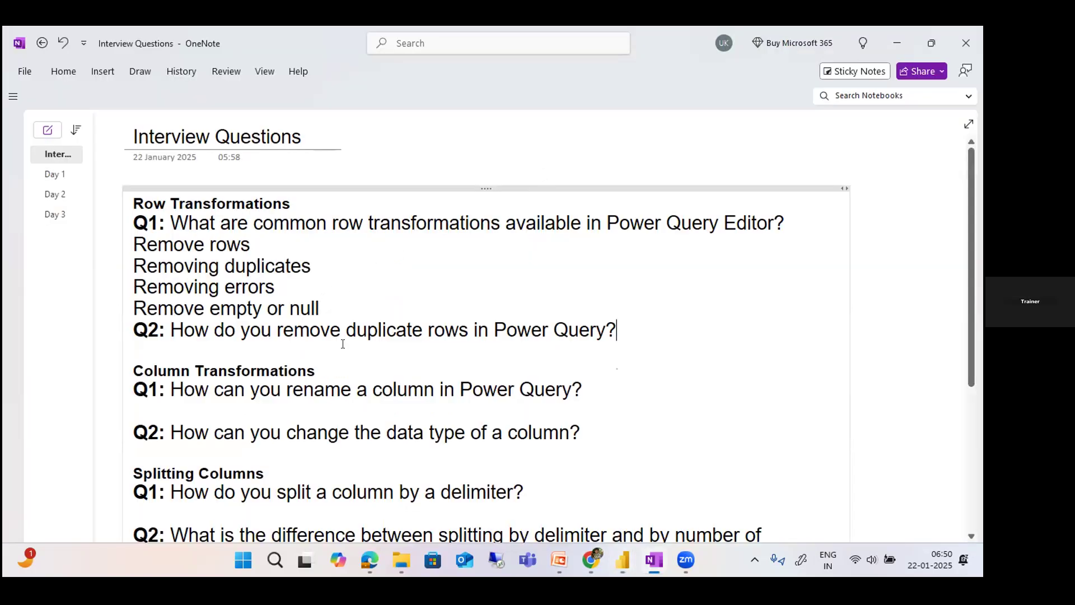
scroll(344, 346, "down", 1)
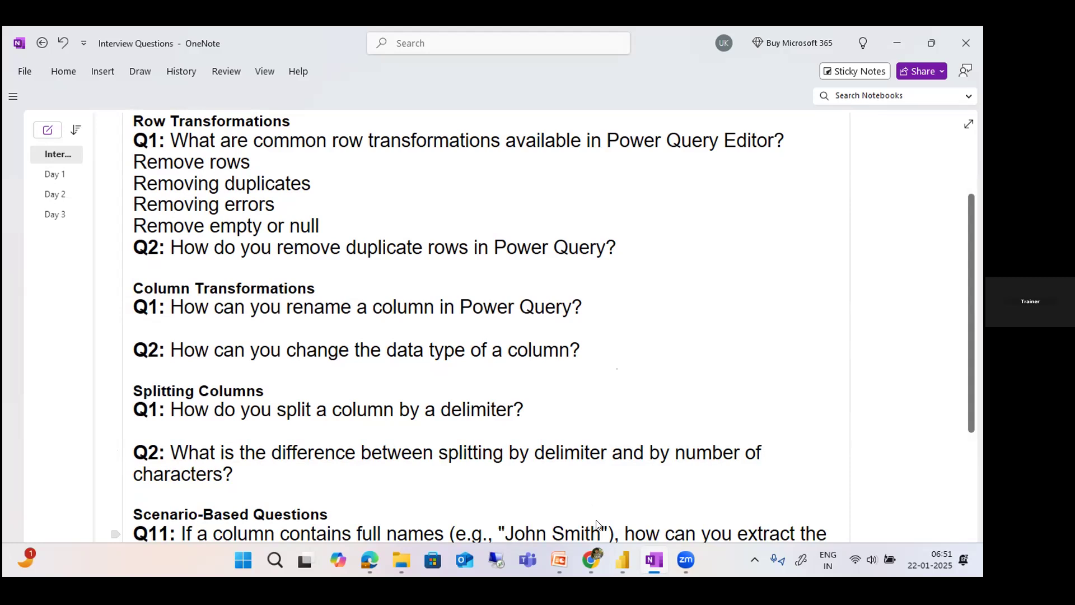
Switch to Power Query Editor and show how to rename the reviews_list column, leaving its name unedited
left_click(623, 560)
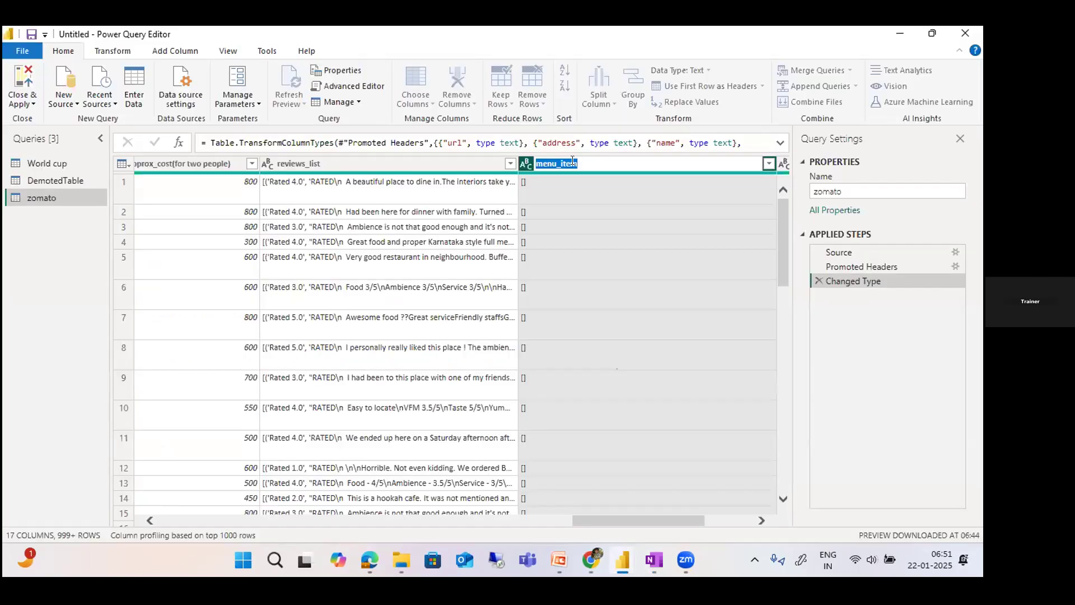
left_click(457, 159)
right_click(457, 159)
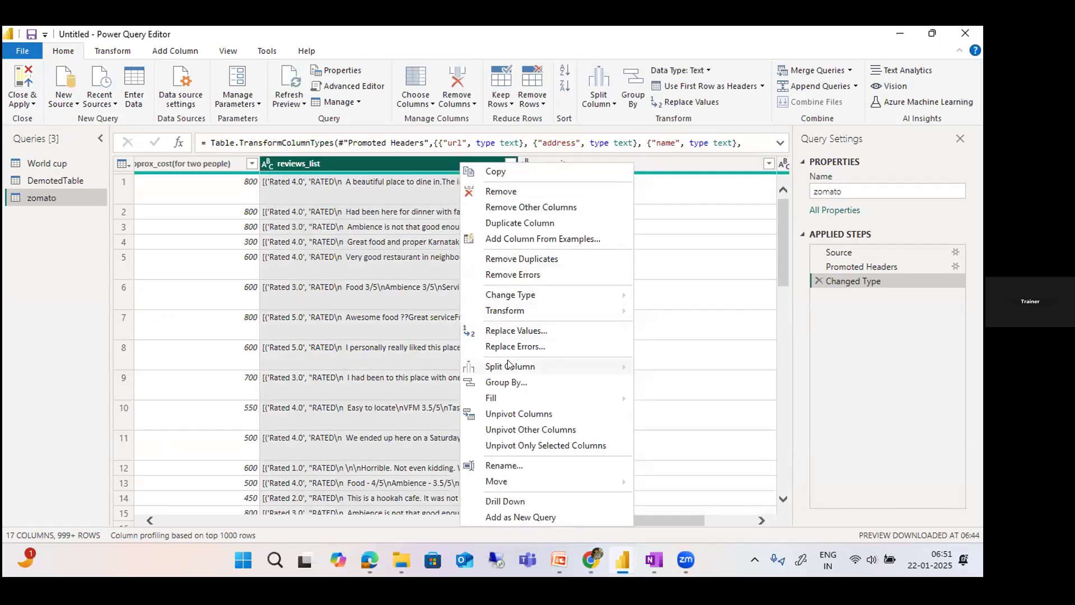
left_click(519, 467)
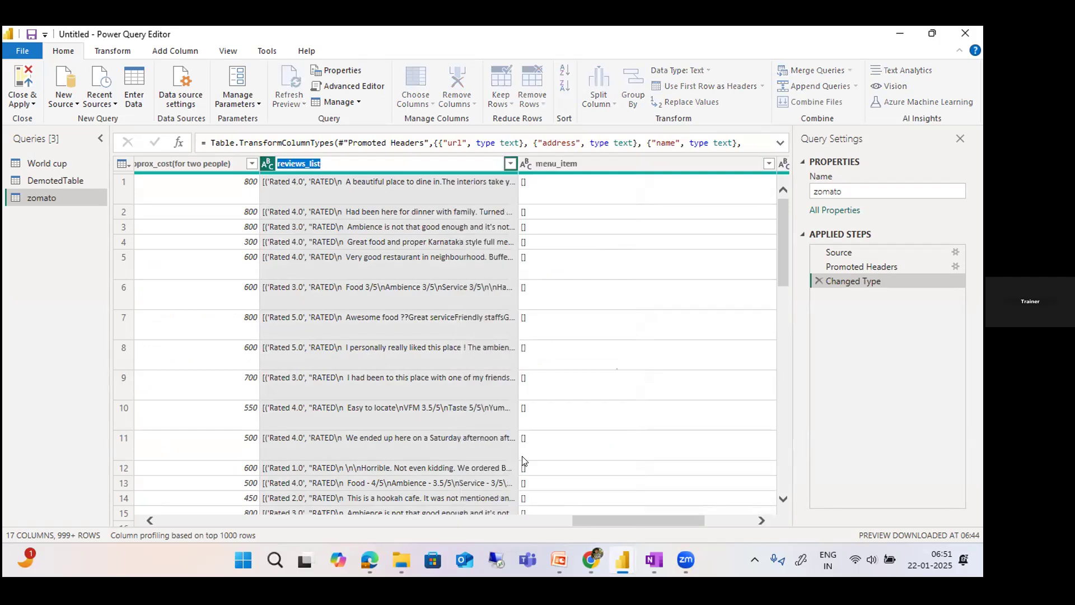
key("Escape")
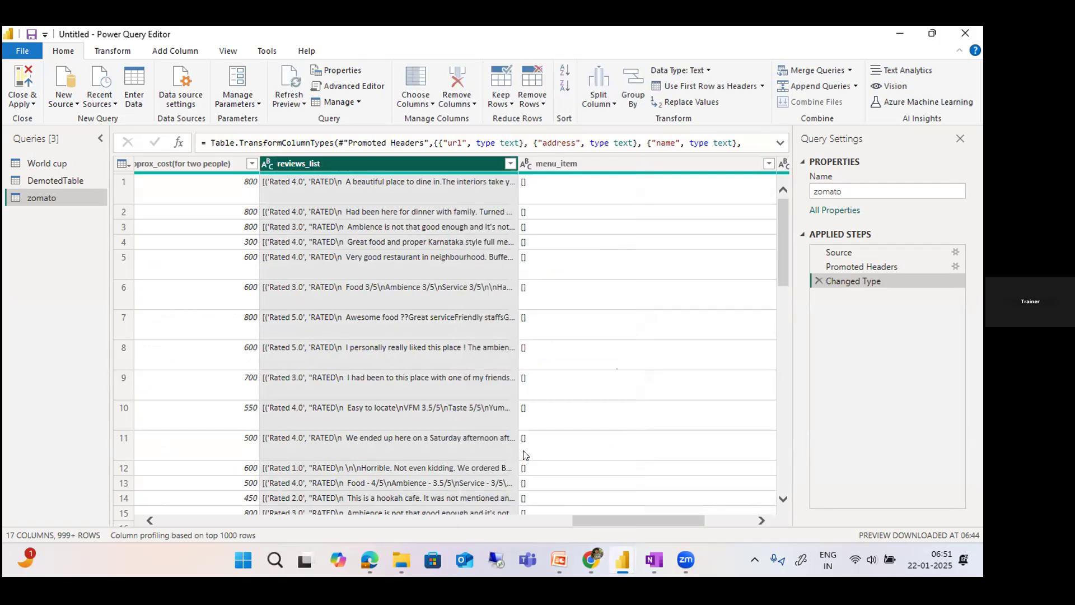
Show the ways to rename the zomato query, including the Query Properties dialog, and cancel without renaming
double_click(858, 188)
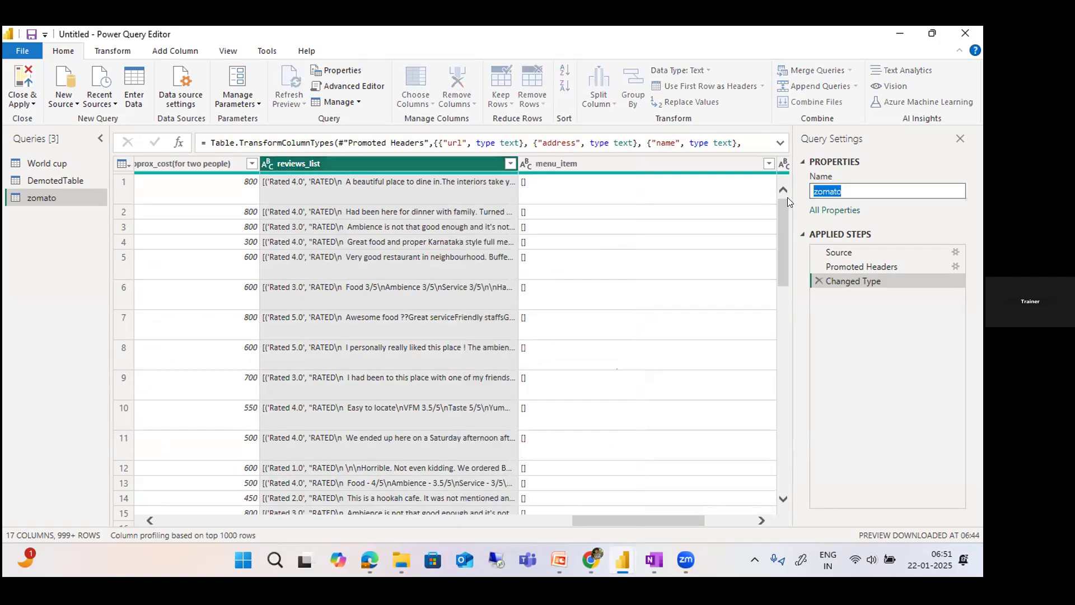
left_click(51, 193)
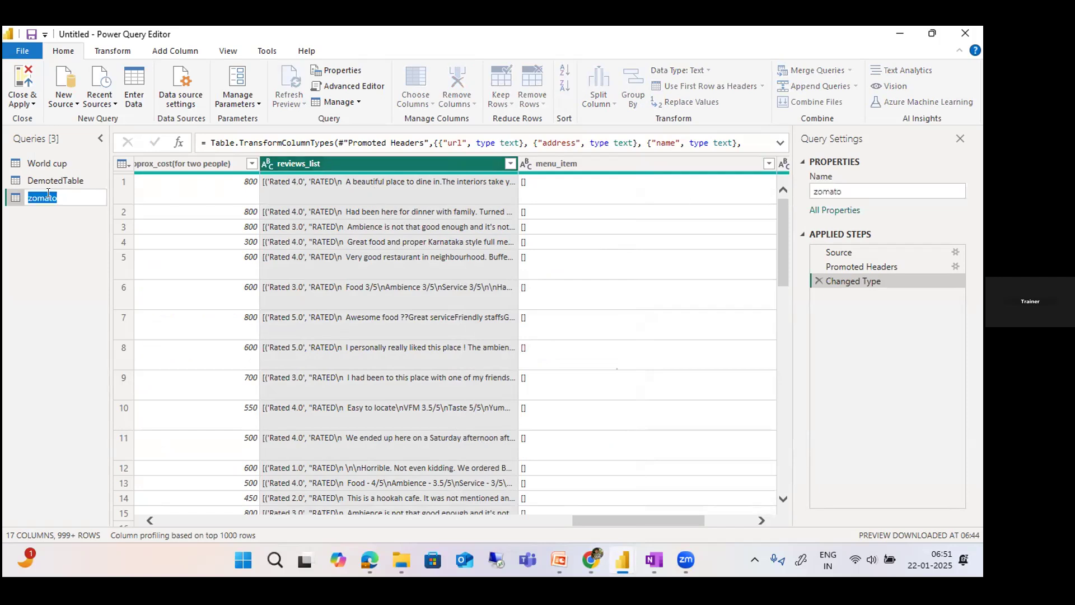
right_click(71, 194)
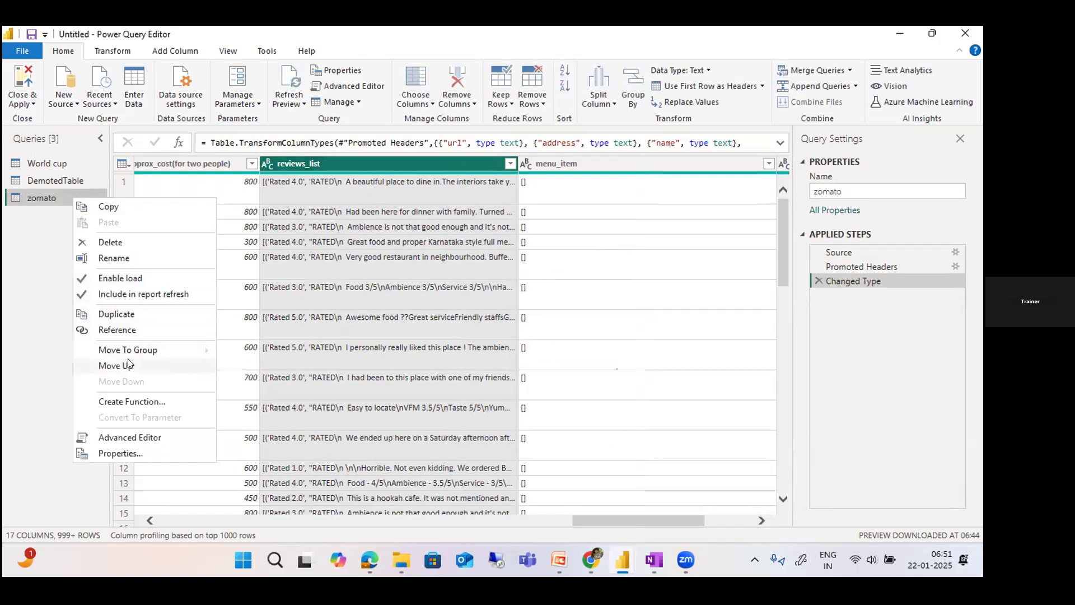
left_click(115, 258)
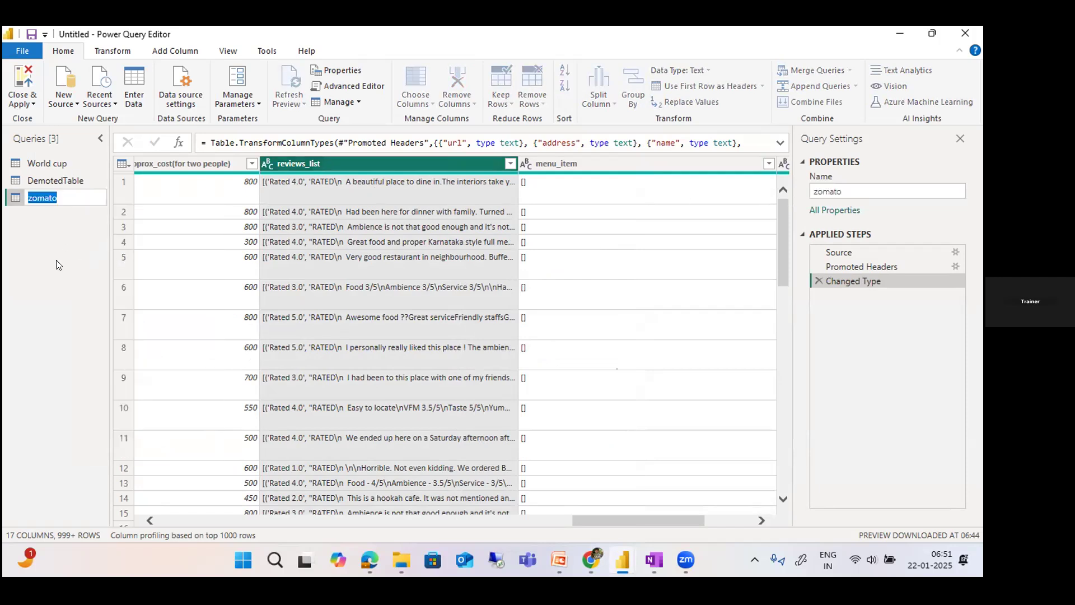
left_click(352, 70)
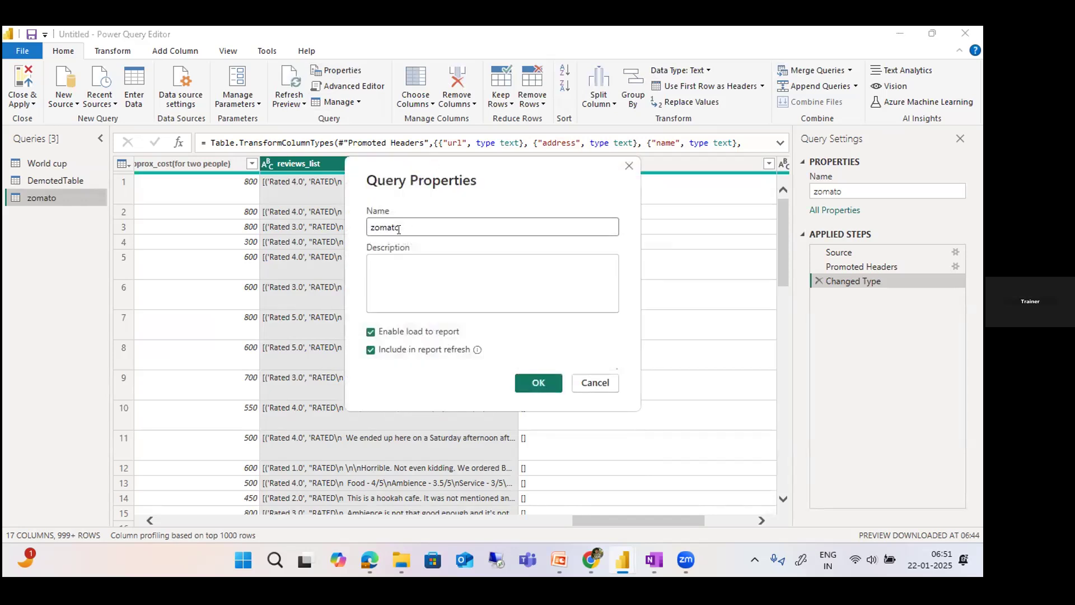
left_click(595, 383)
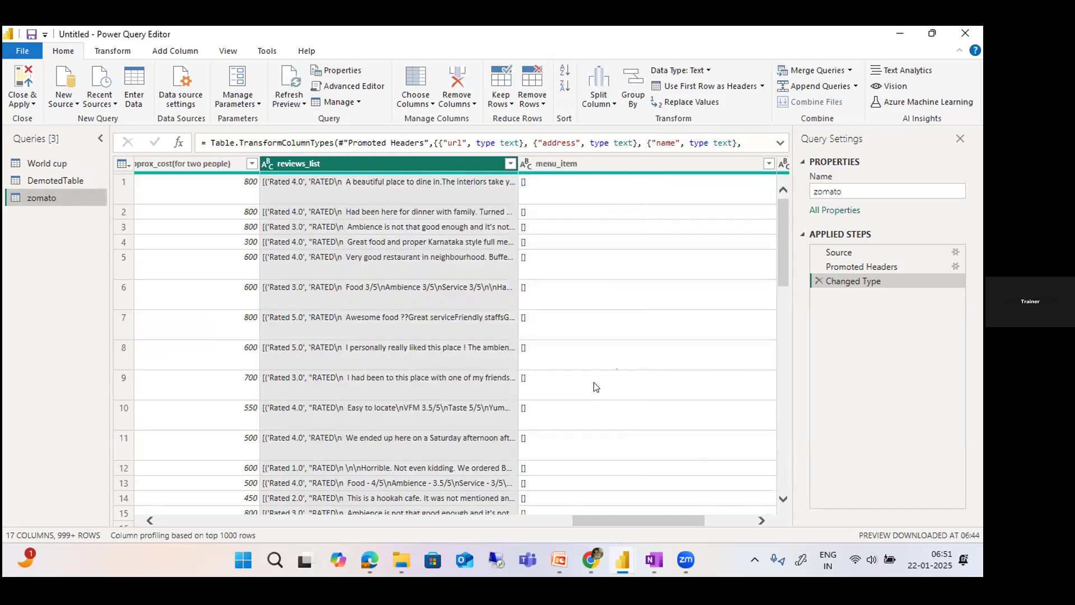
Switch to OneNote and read through the column data type, Splitting Columns and Scenario-Based questions
key("alt+Tab")
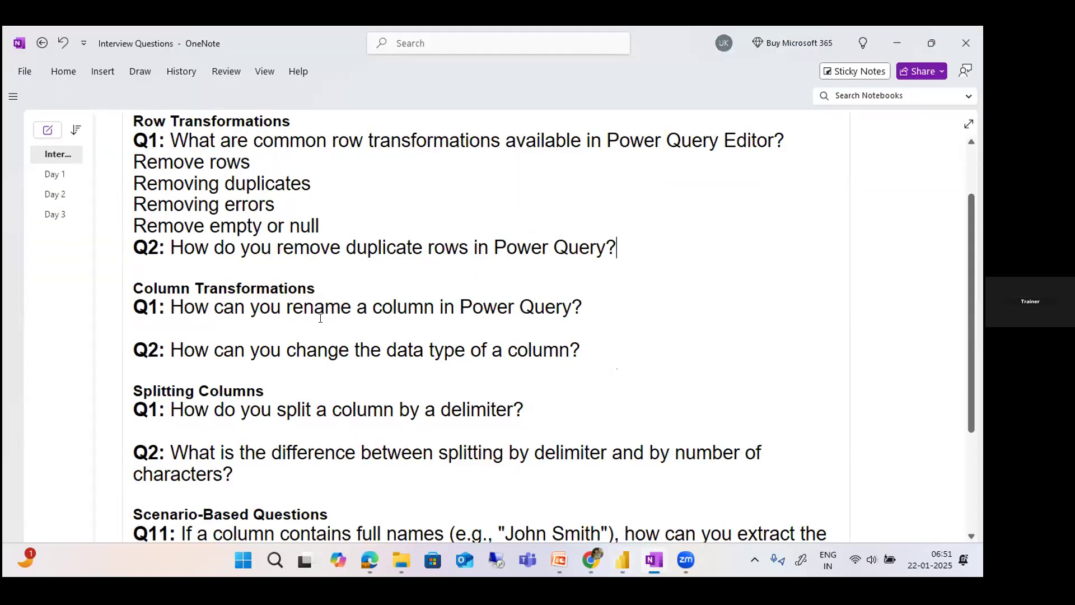
scroll(266, 312, "down", 3)
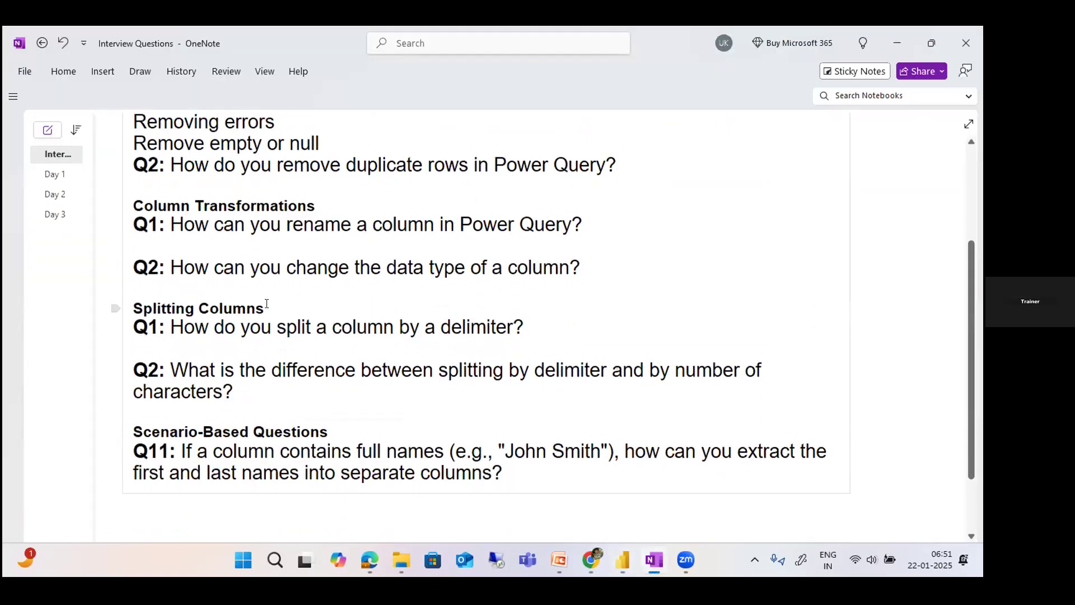
left_click_drag(580, 271, 104, 255)
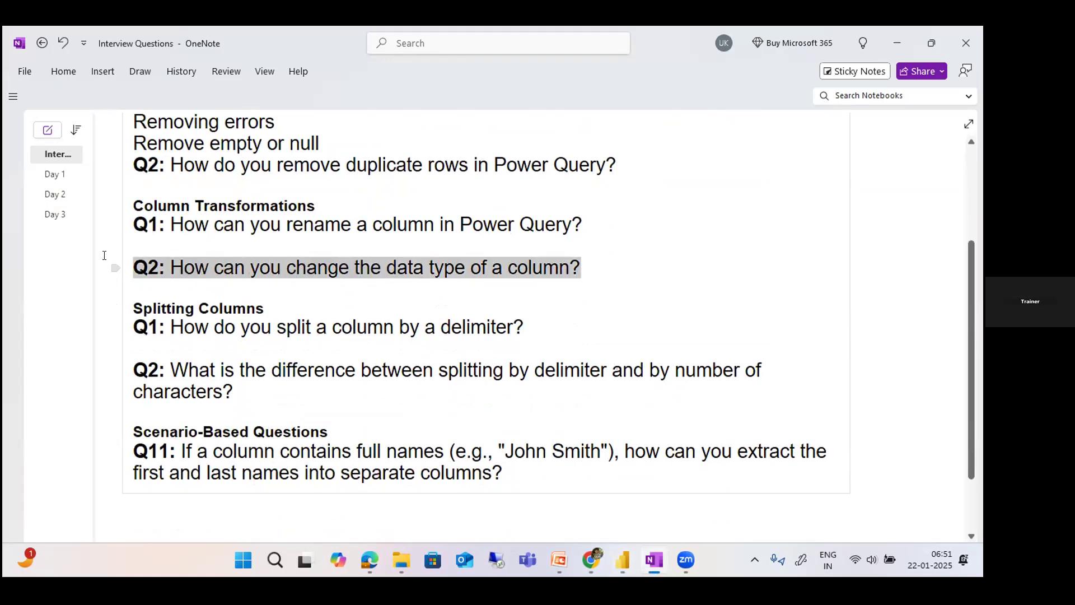
key("Down")
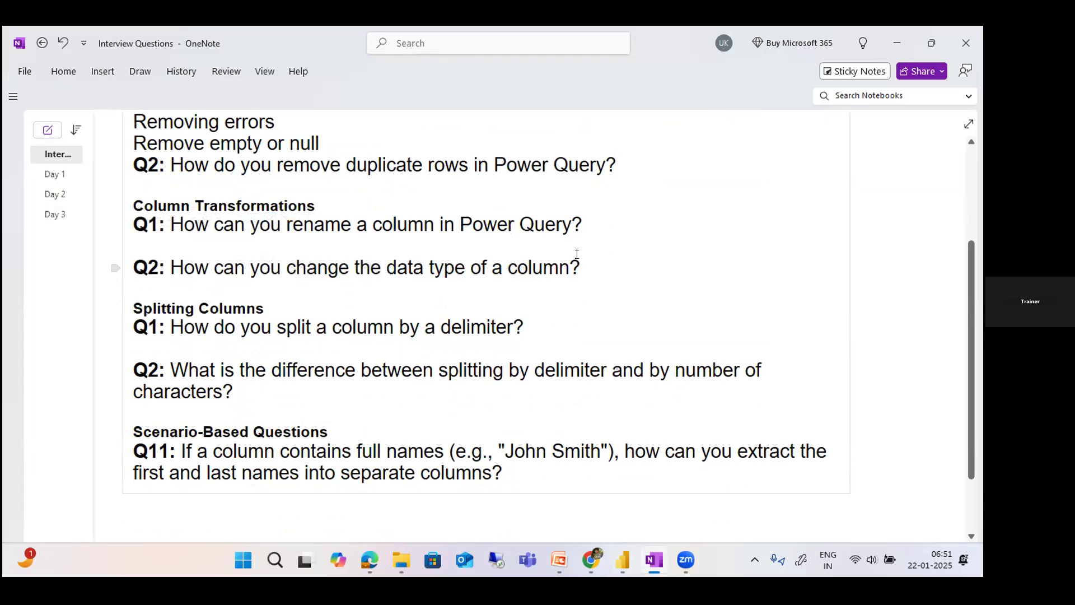
scroll(577, 253, "down", 2)
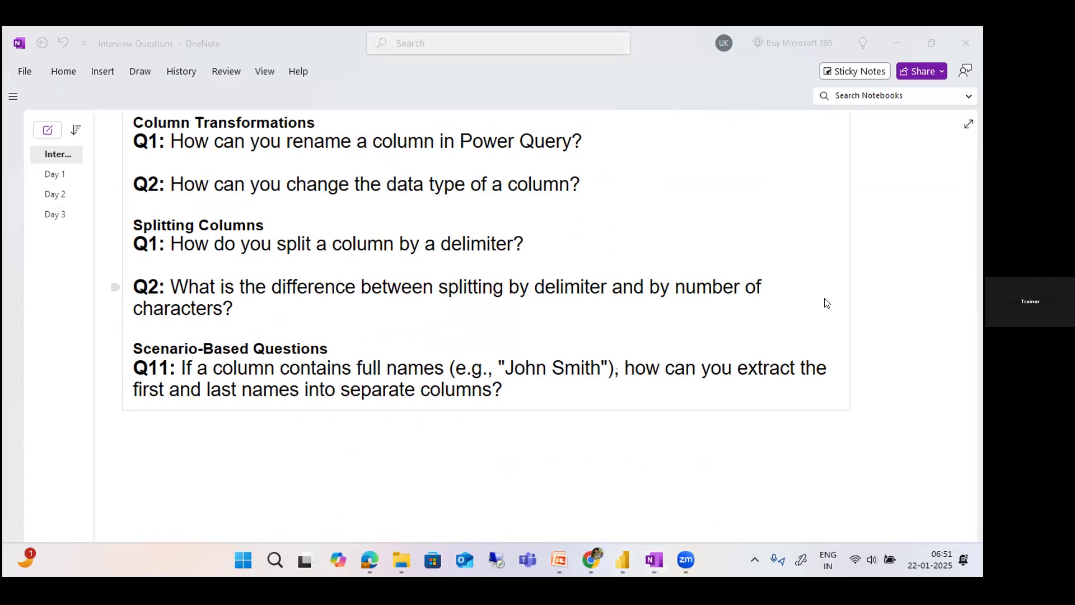
Switch to the Power Query Editor window and dismiss the file upload dialog without choosing a file
key("alt+Tab")
key("alt+Tab")
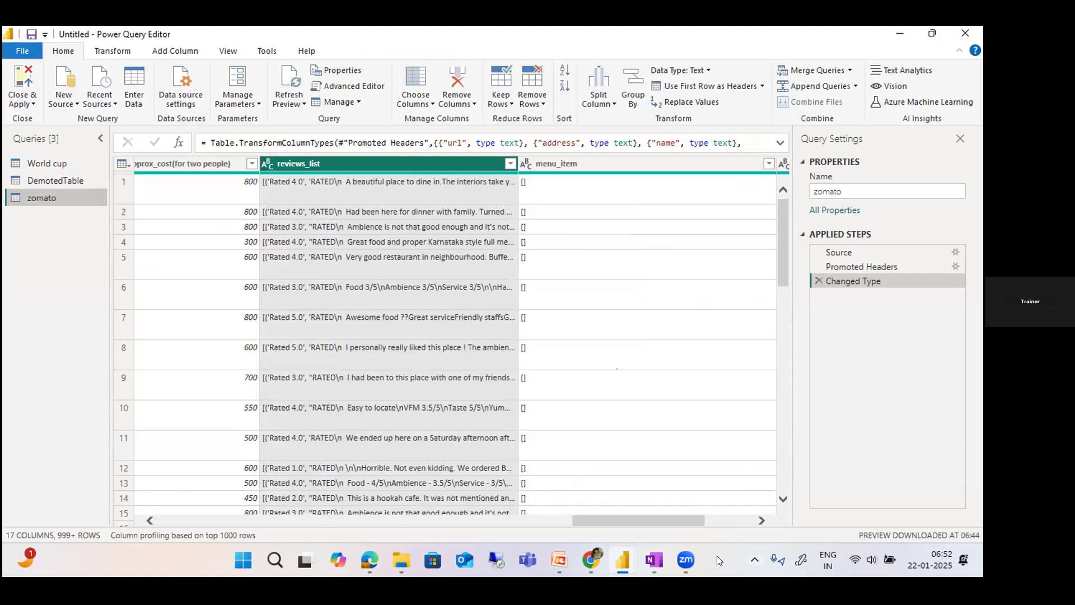
mouse_move(658, 563)
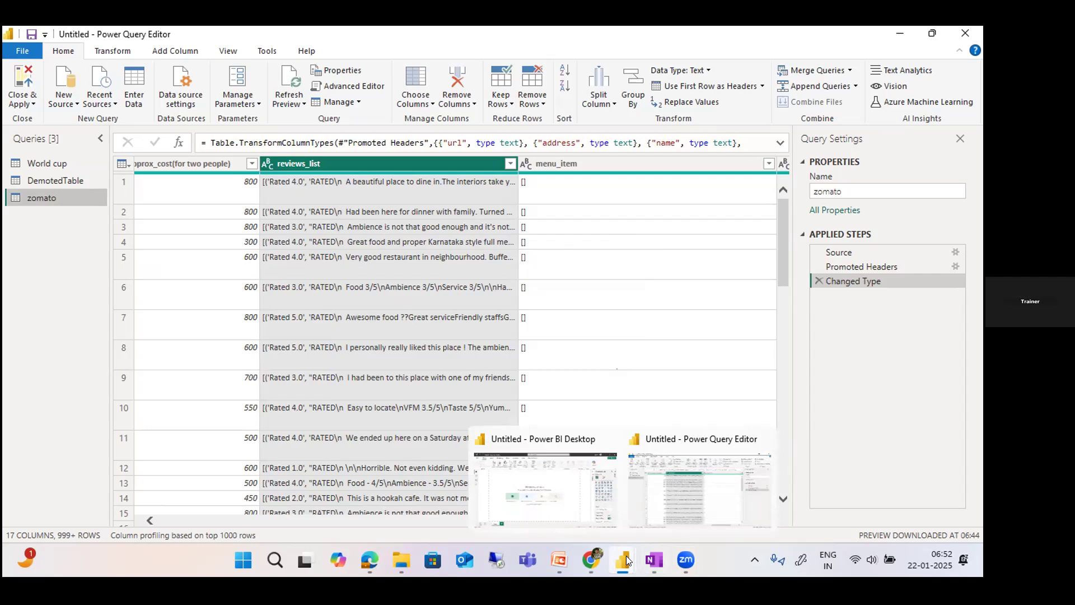
left_click(706, 472)
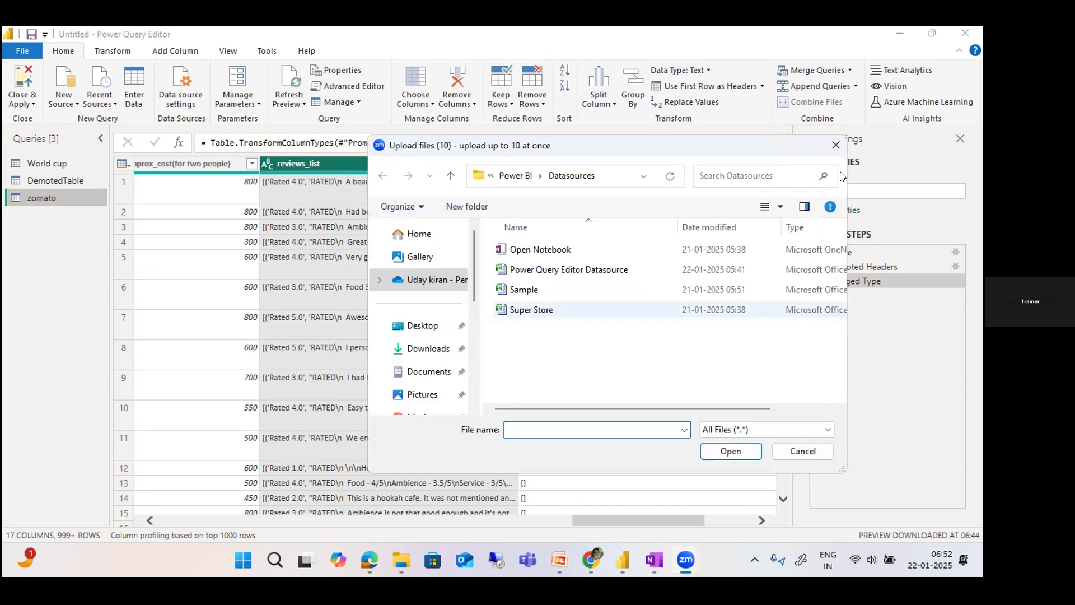
left_click(836, 146)
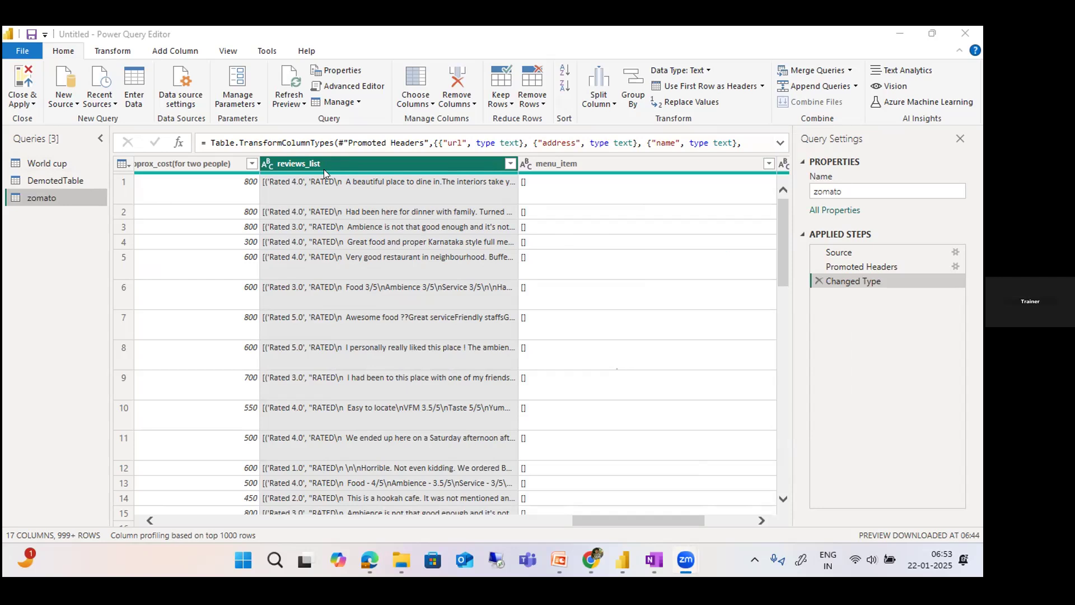
Show the blank Create Table dialog, close it, and point out the Changed Type step's formula without editing it
left_click(134, 95)
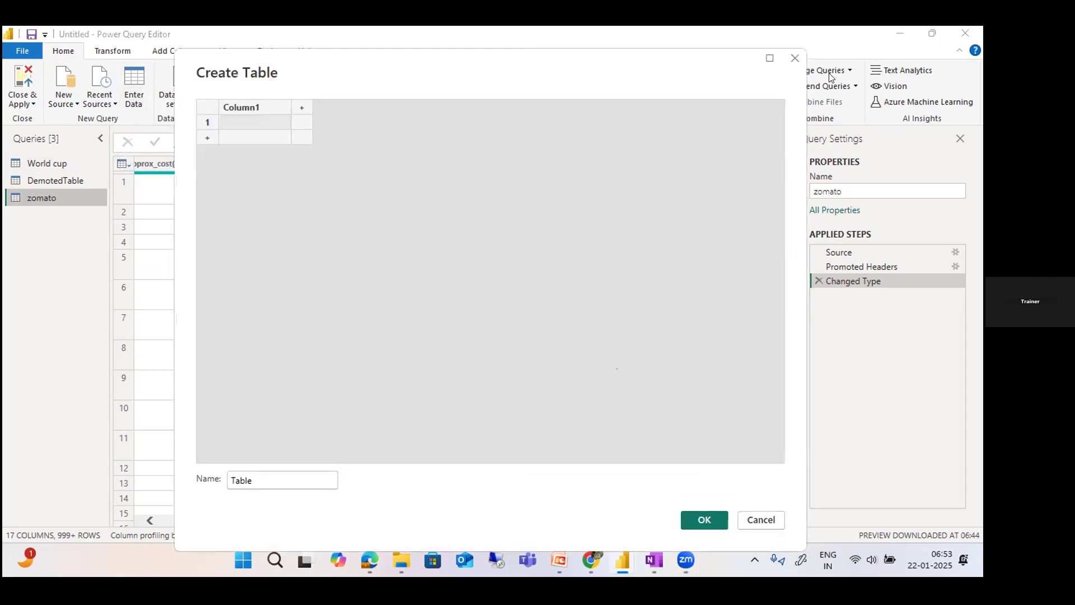
left_click(796, 60)
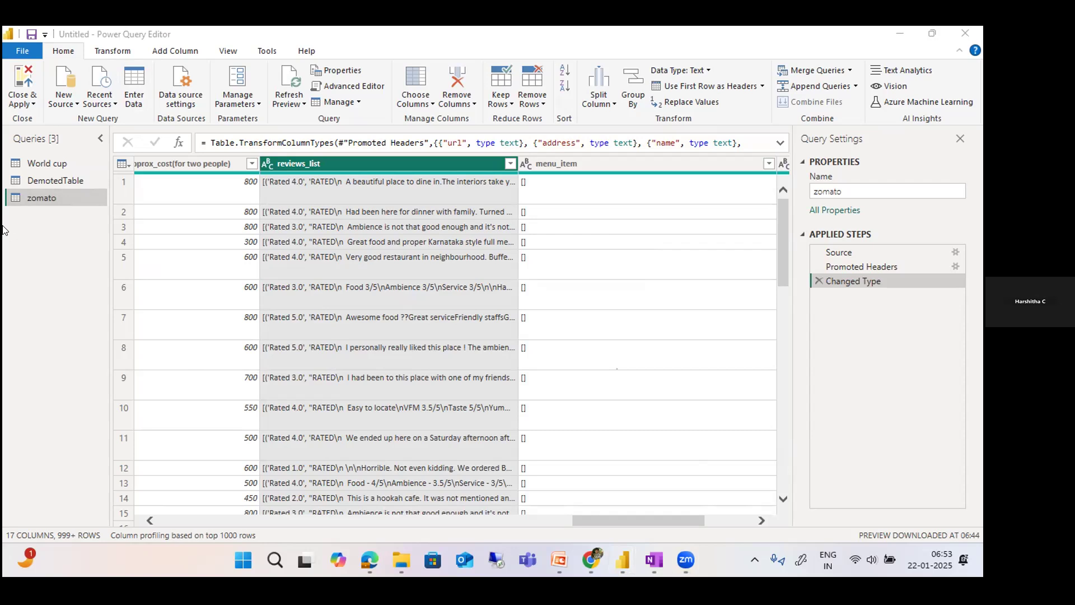
left_click_drag(235, 143, 560, 141)
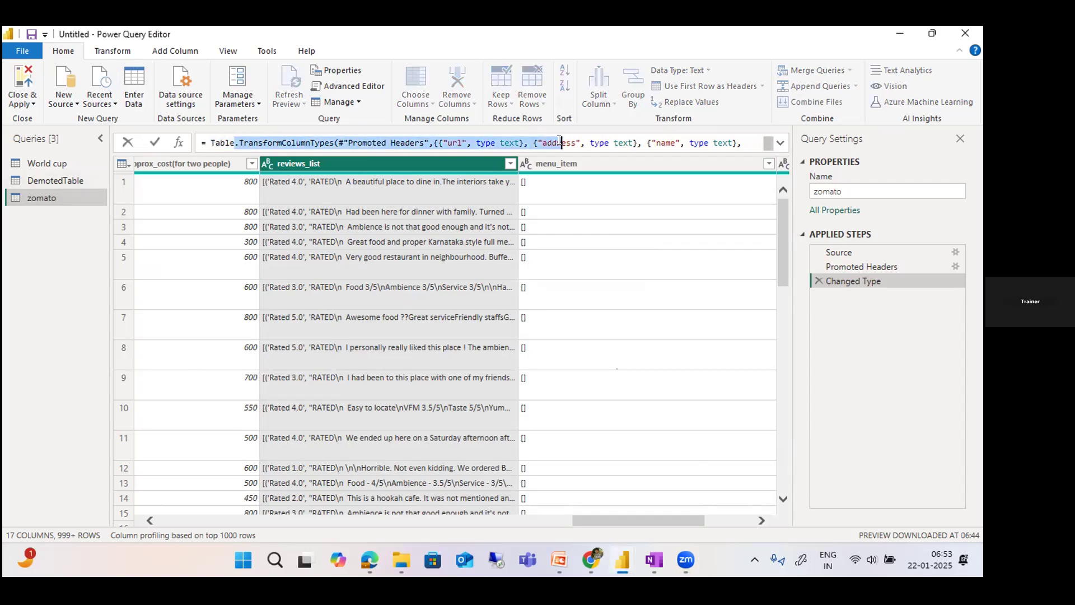
left_click(560, 141)
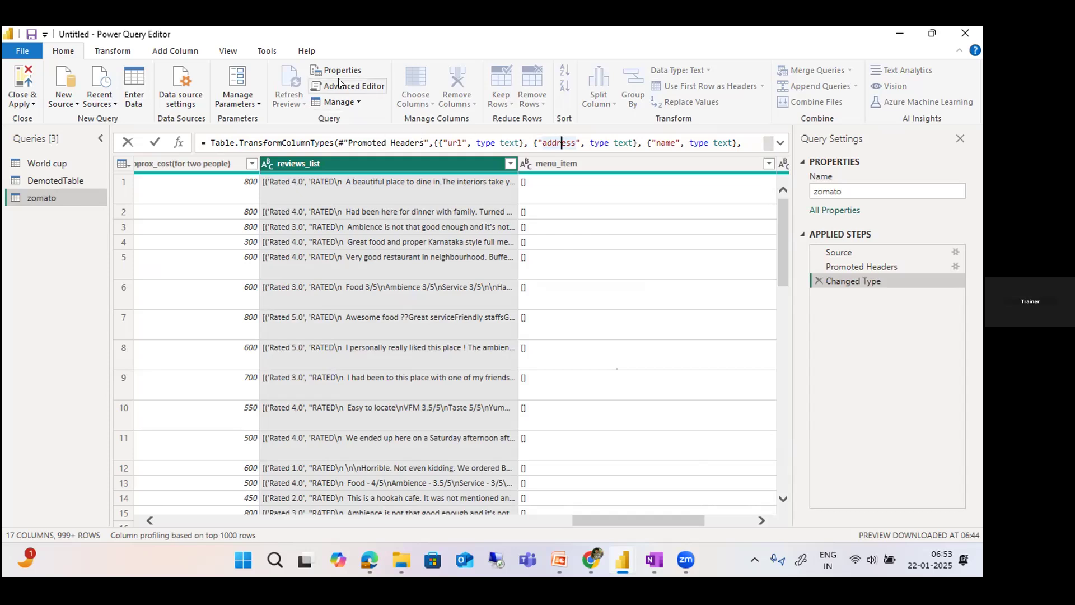
View the zomato query's M code in the Advanced Editor and close it without changes
left_click(351, 86)
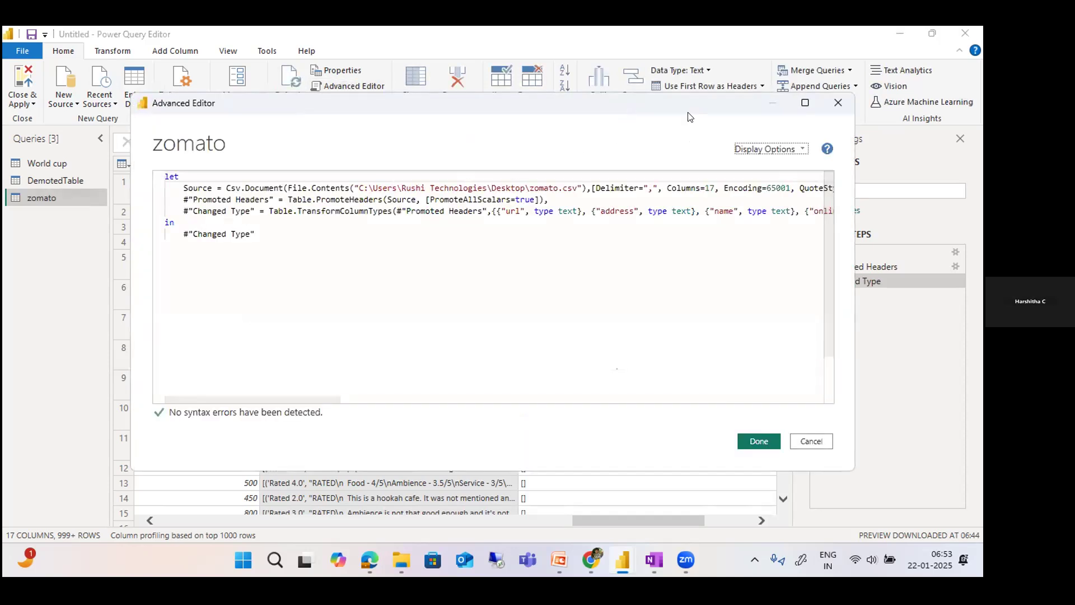
left_click_drag(629, 106, 472, 110)
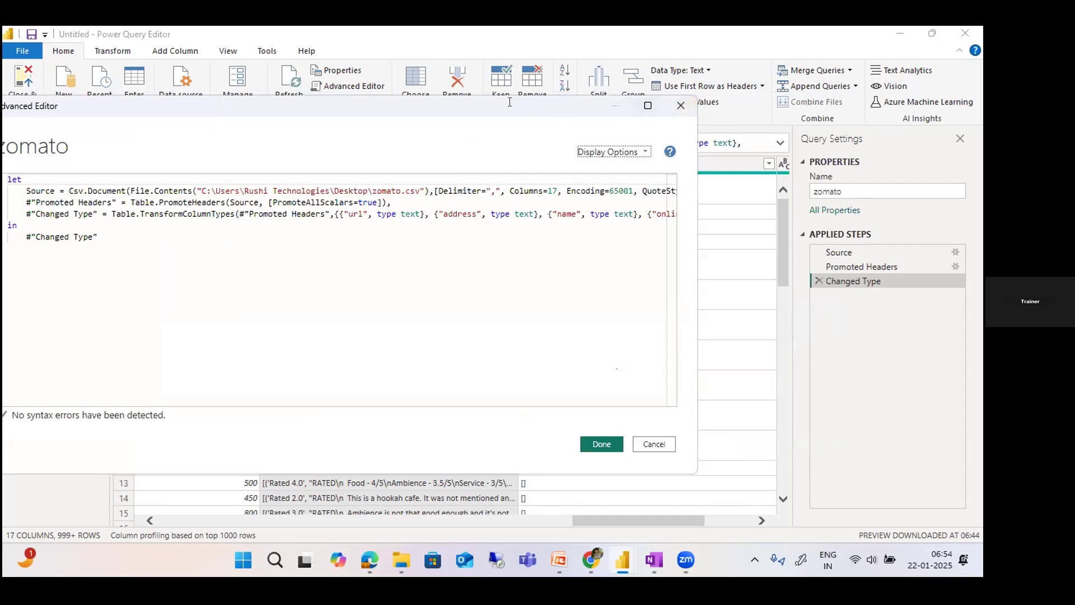
left_click_drag(510, 102, 620, 102)
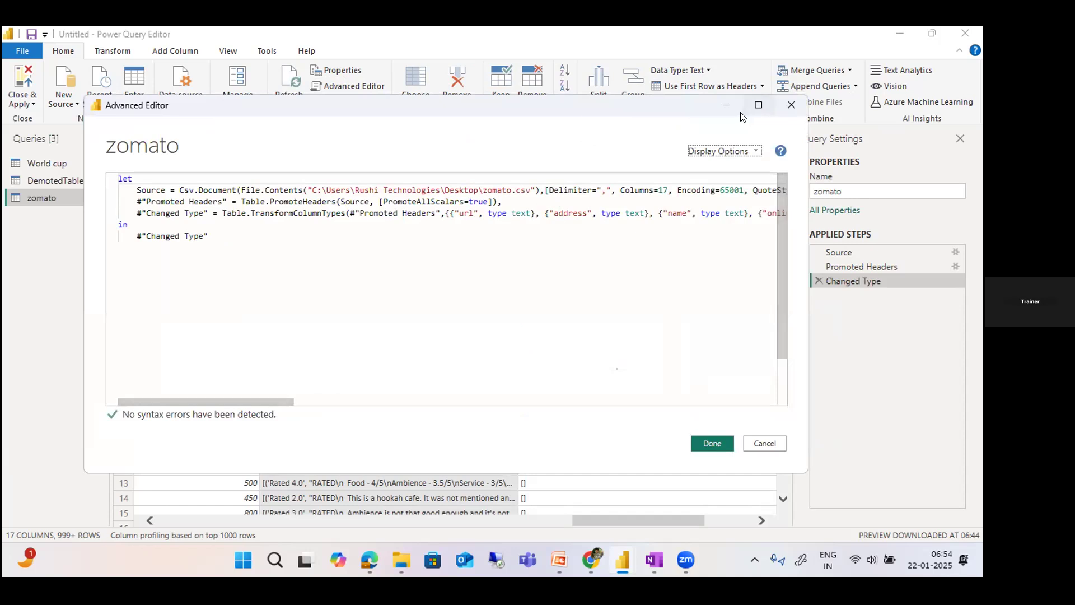
left_click(786, 106)
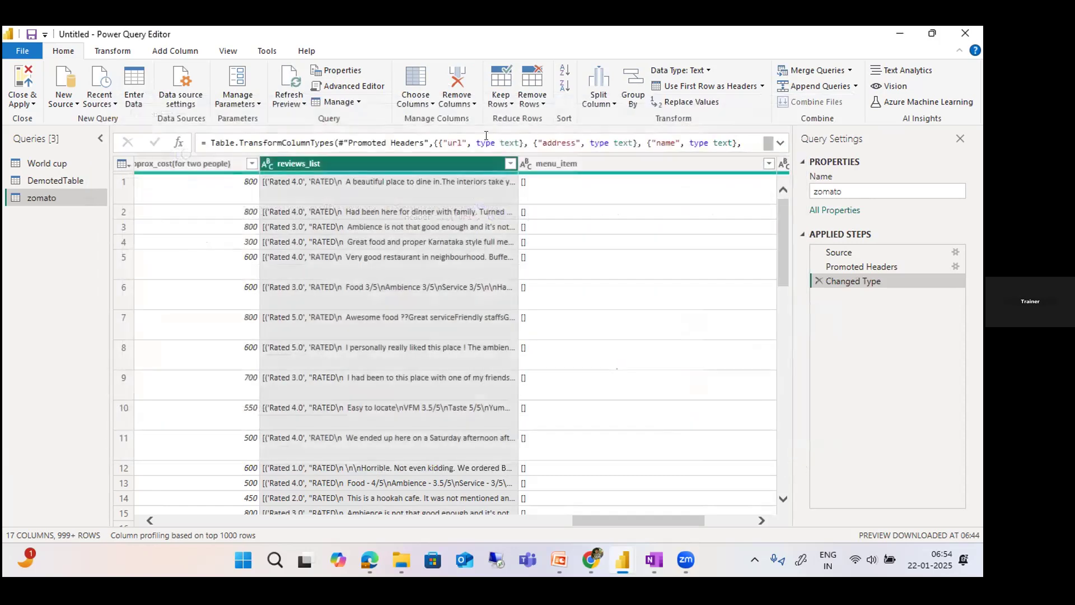
Remove the top 10 rows from the zomato query
left_click(532, 104)
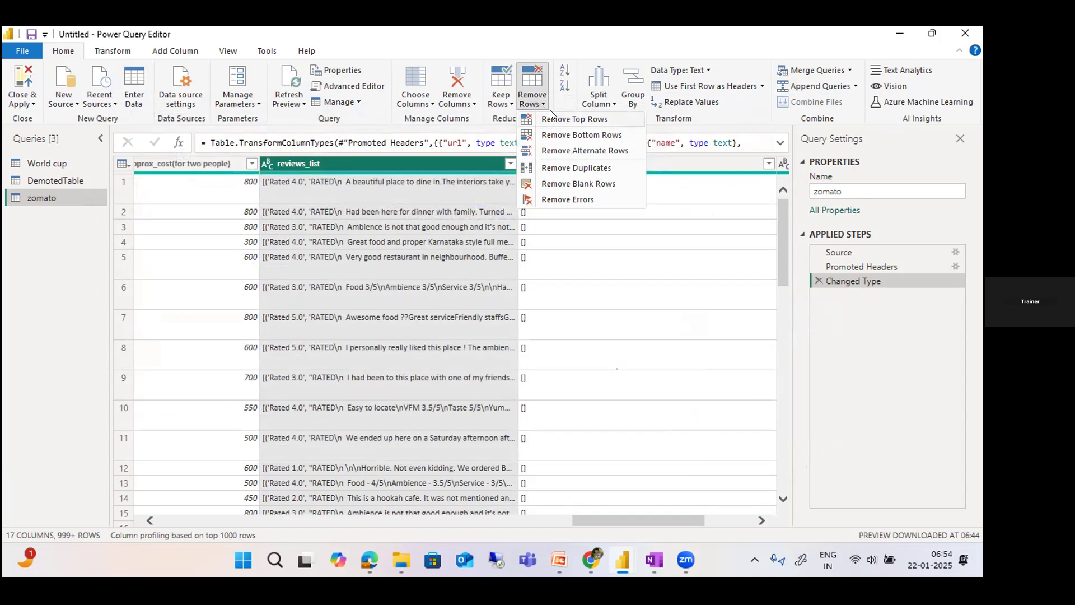
left_click(551, 118)
type("10")
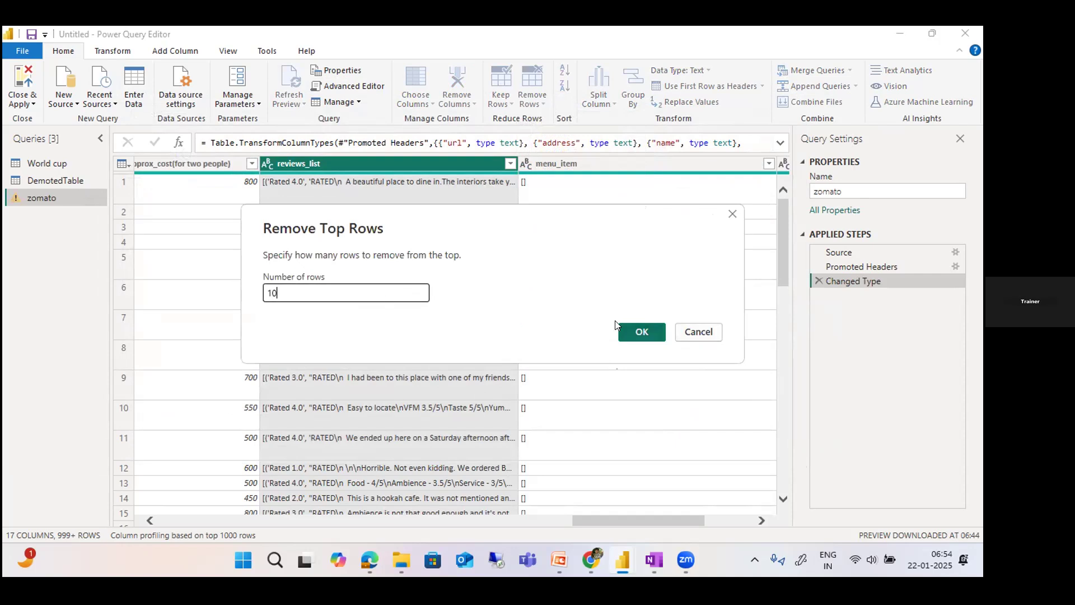
left_click(626, 331)
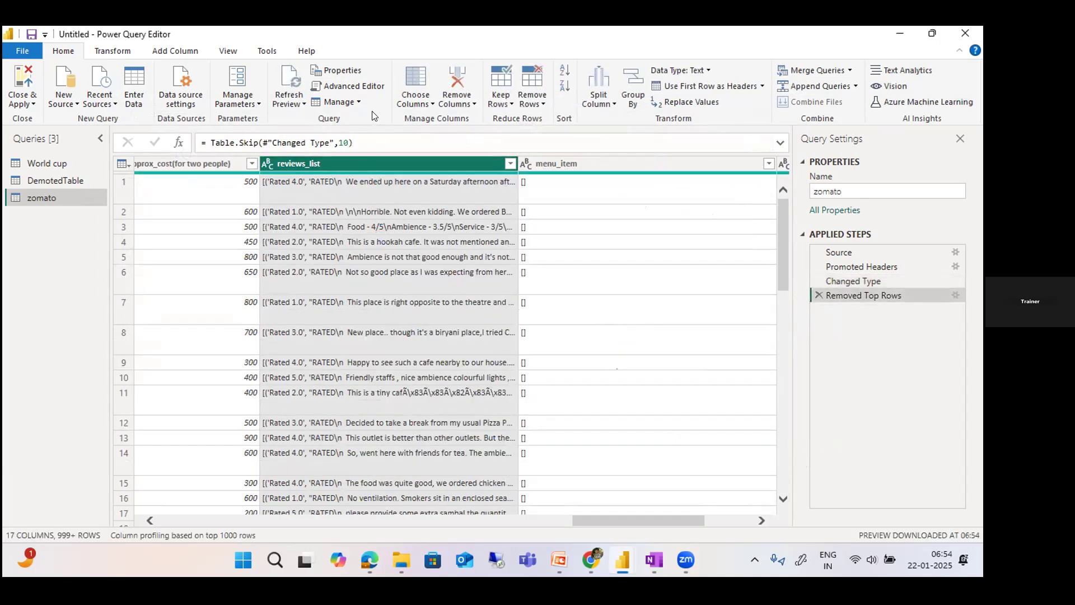
Open the zomato query's M code in the Advanced Editor and highlight the Removed Top Rows line with its Table.Skip function
left_click(361, 85)
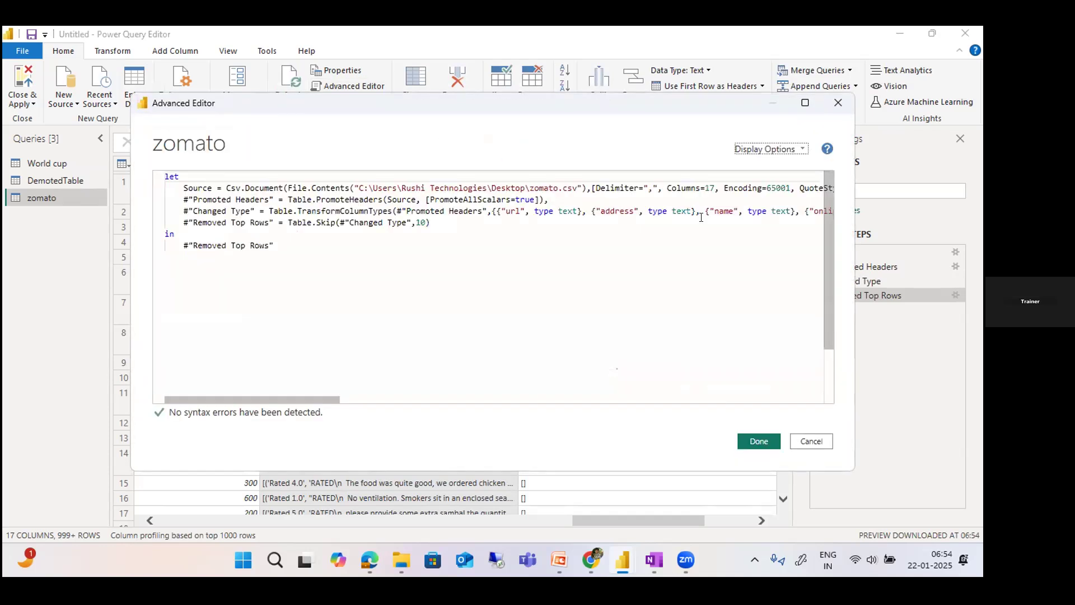
left_click_drag(473, 211, 299, 232)
left_click_drag(432, 222, 159, 226)
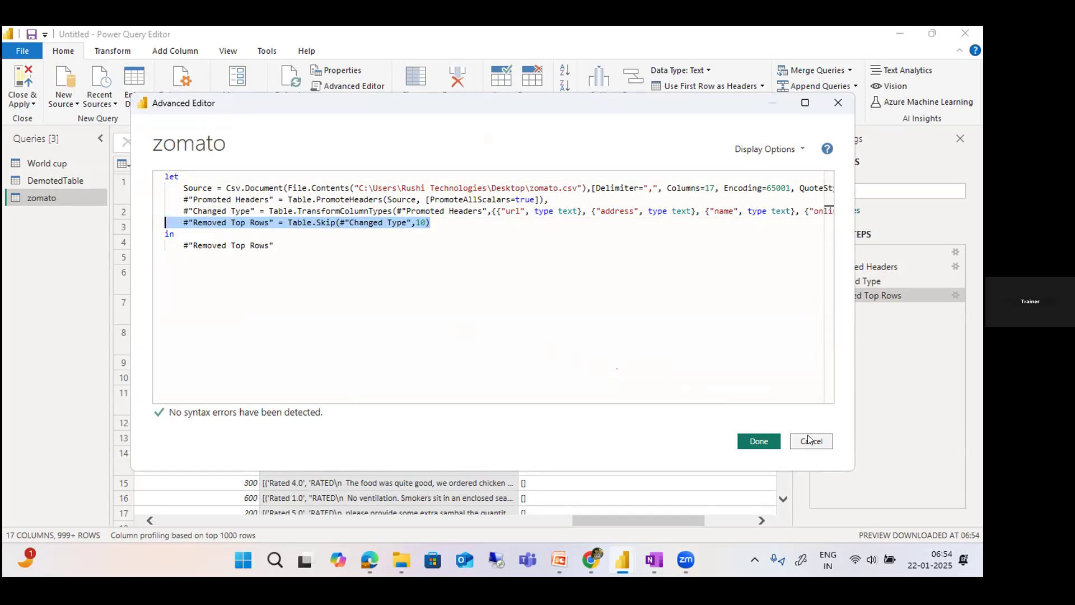
key("Down")
left_click_drag(448, 221, 164, 223)
left_click_drag(624, 105, 528, 86)
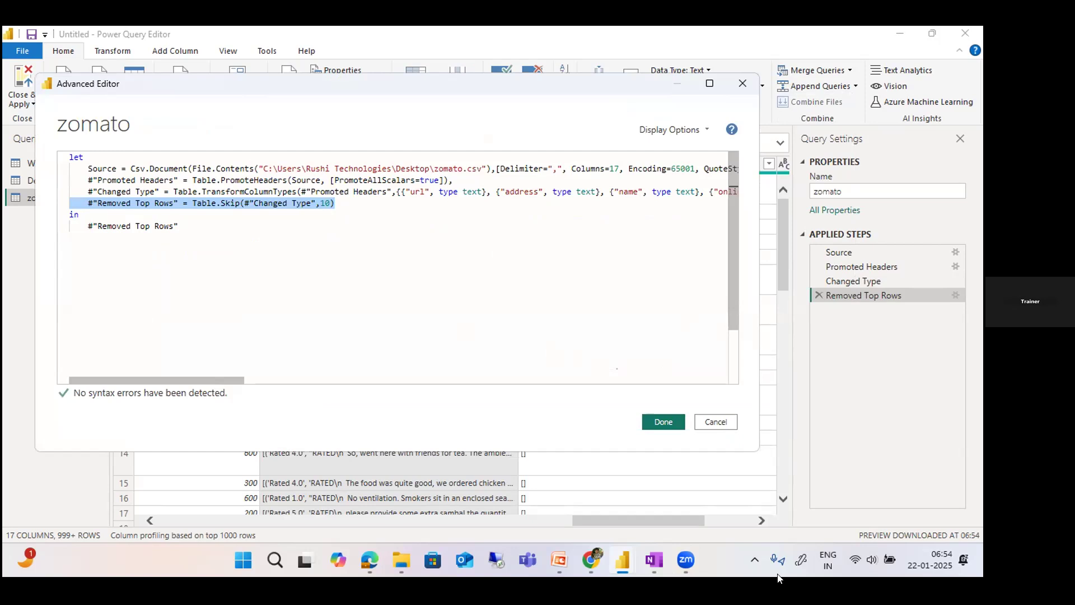
Examine the Source line of the M code, including its file path, delimiter, column count and encoding arguments
left_click_drag(88, 169, 730, 169)
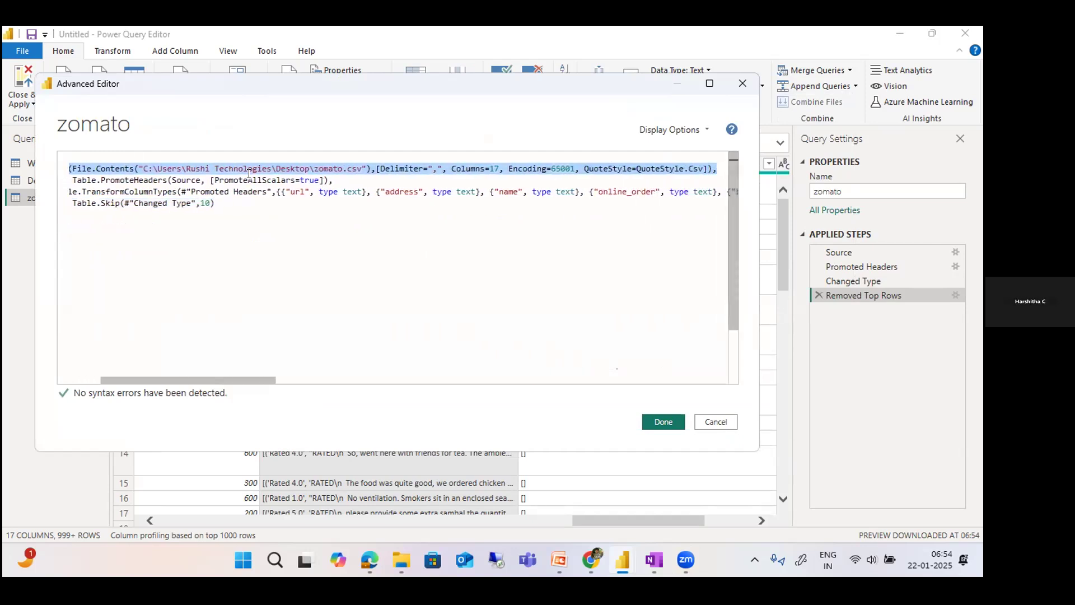
left_click(195, 168)
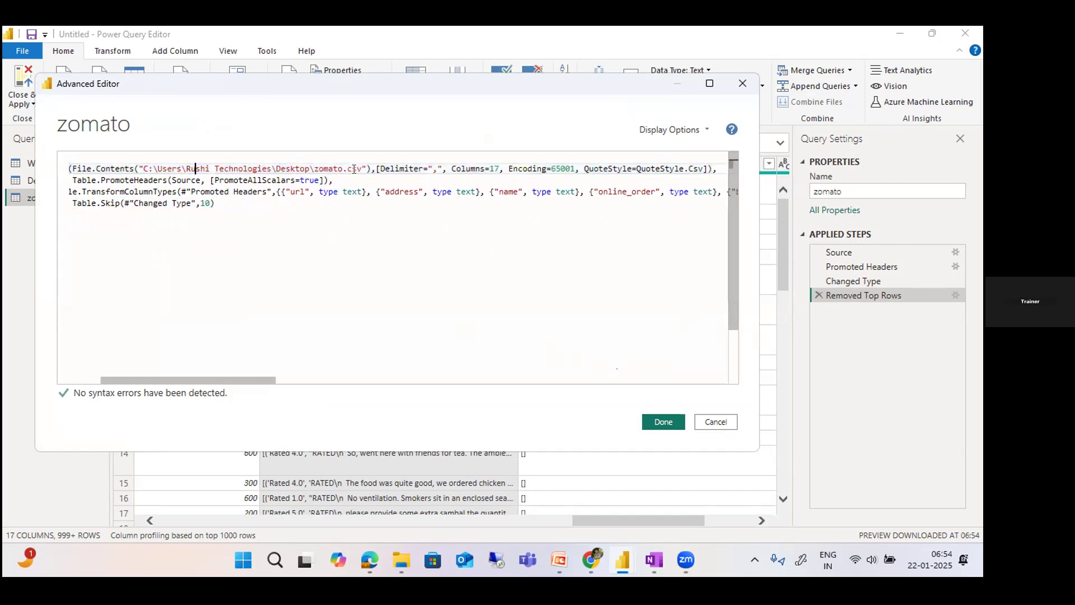
left_click_drag(399, 169, 554, 167)
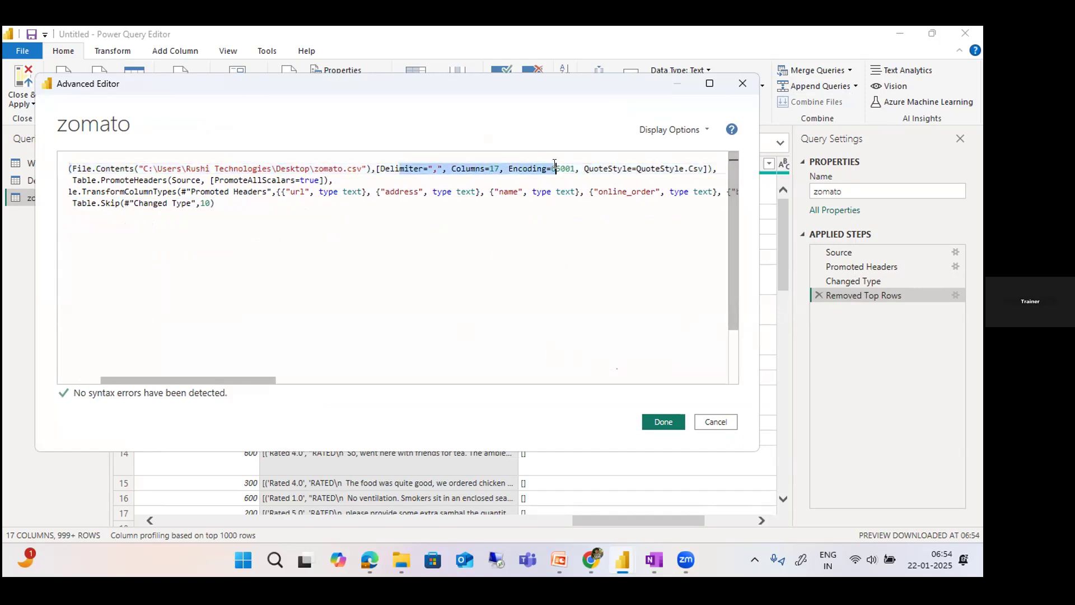
left_click(476, 166)
left_click_drag(181, 382, 108, 382)
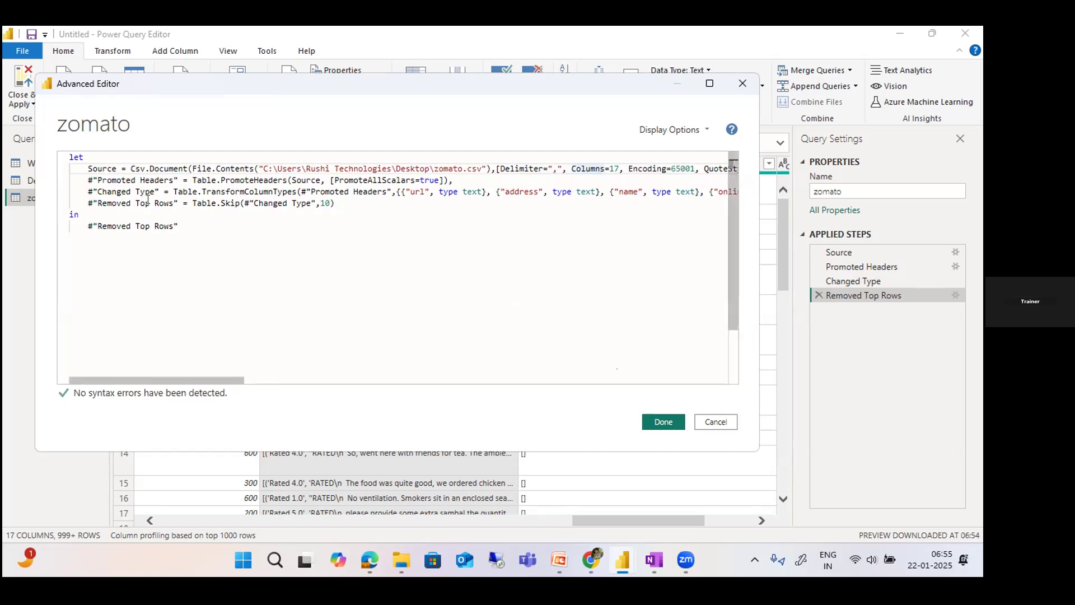
Examine the Promoted Headers line and the full Changed Type line of the M code
left_click_drag(84, 176, 495, 176)
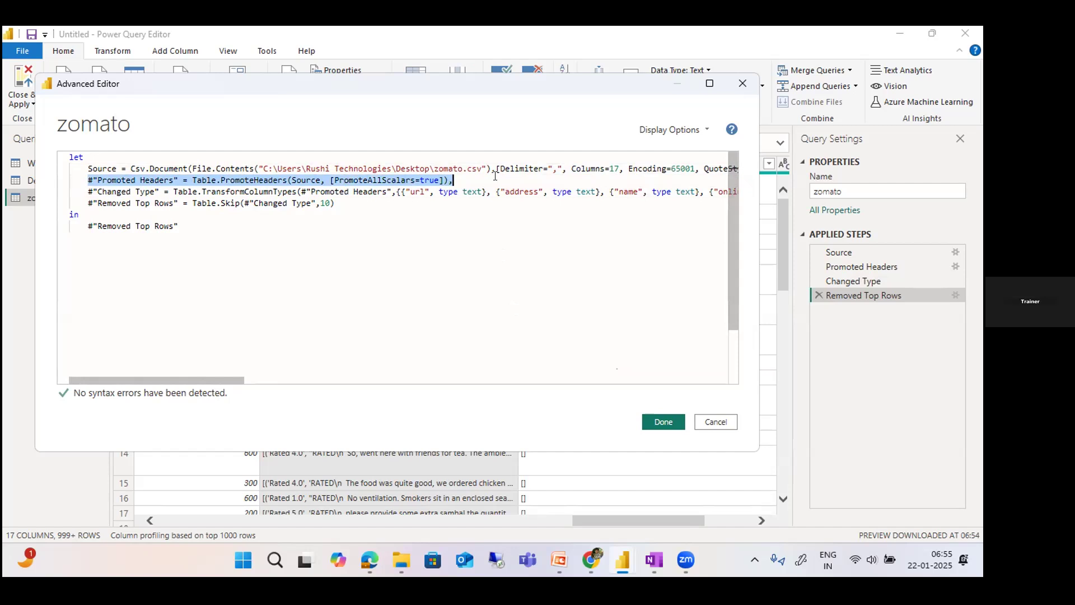
left_click(453, 180)
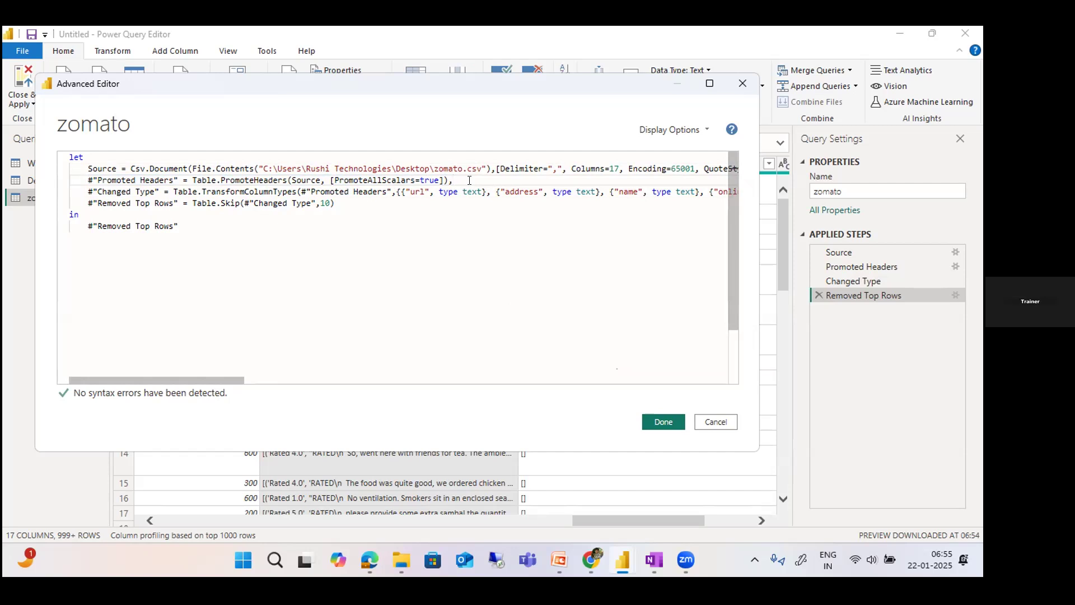
left_click_drag(469, 180, 78, 176)
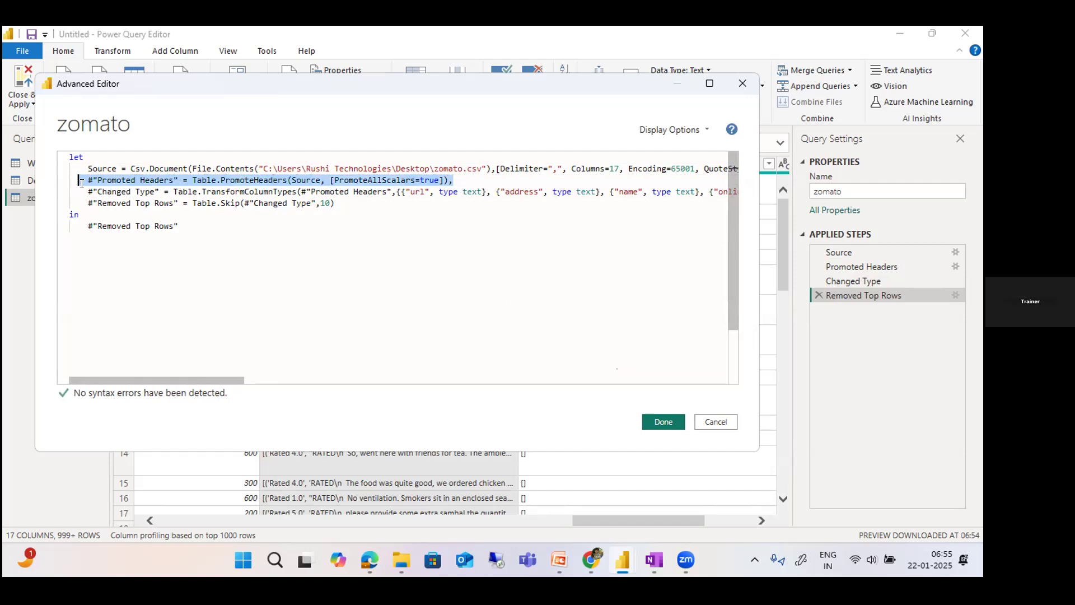
left_click(83, 190)
left_click_drag(82, 190, 733, 192)
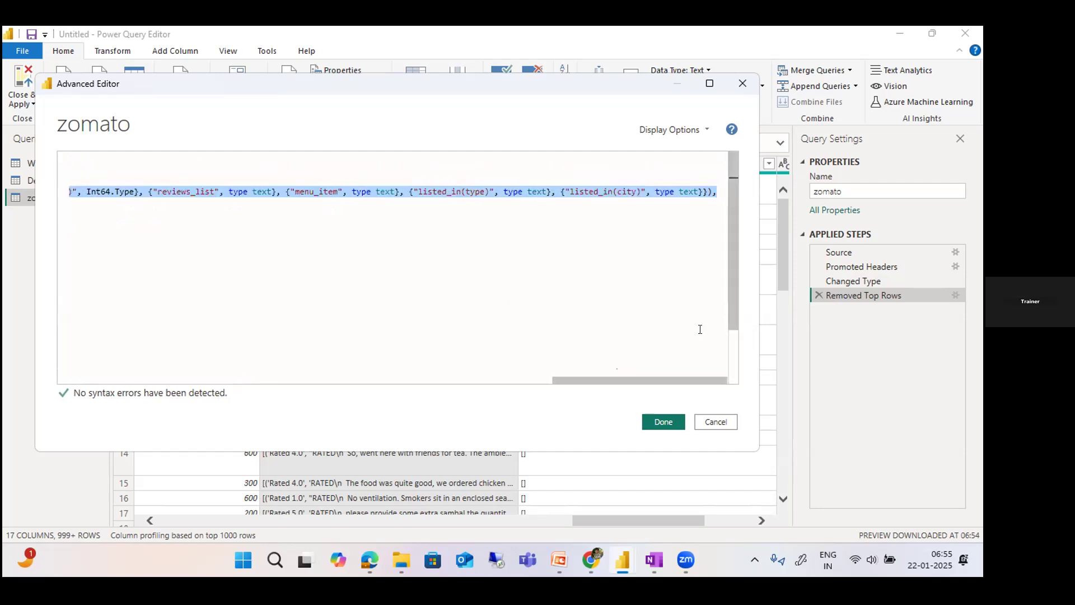
left_click_drag(654, 380, 133, 381)
left_click(154, 241)
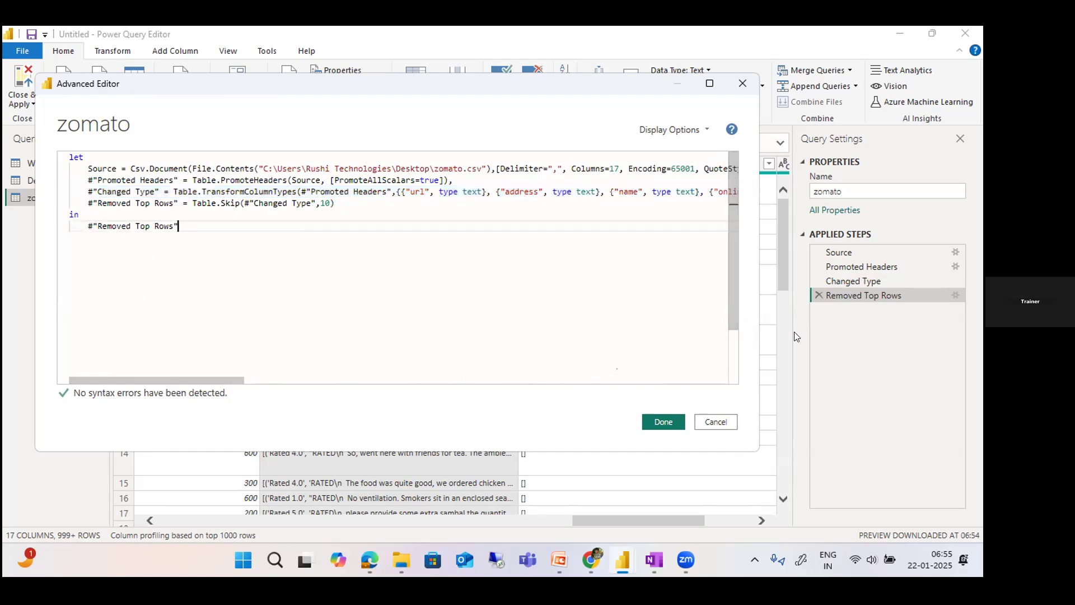
Compare the Promoted Headers and Removed Top Rows lines once more, and close the Advanced Editor without changes
left_click(331, 199)
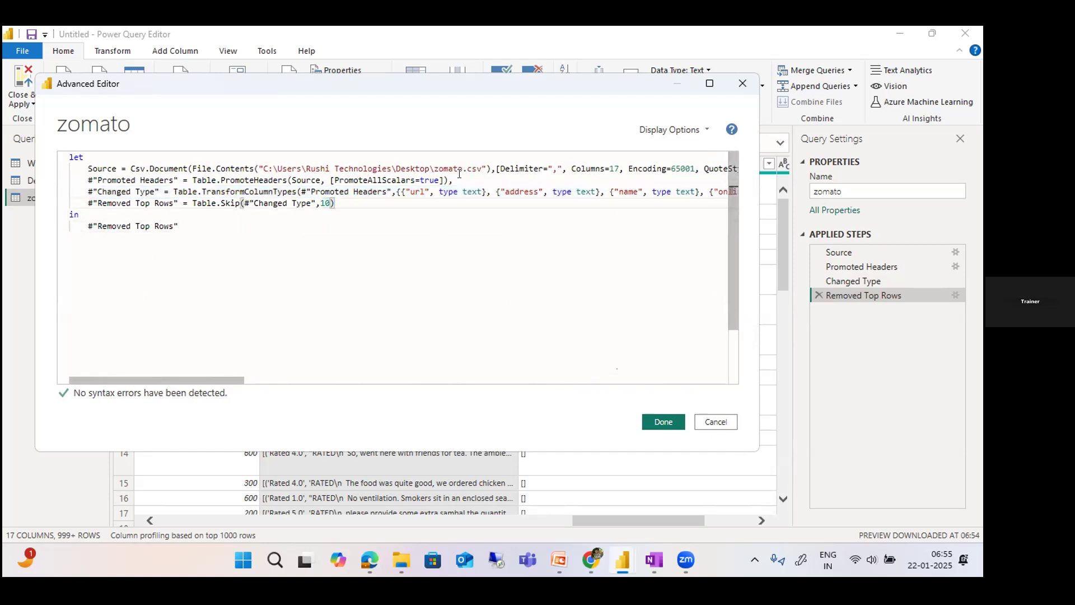
left_click_drag(453, 180, 69, 177)
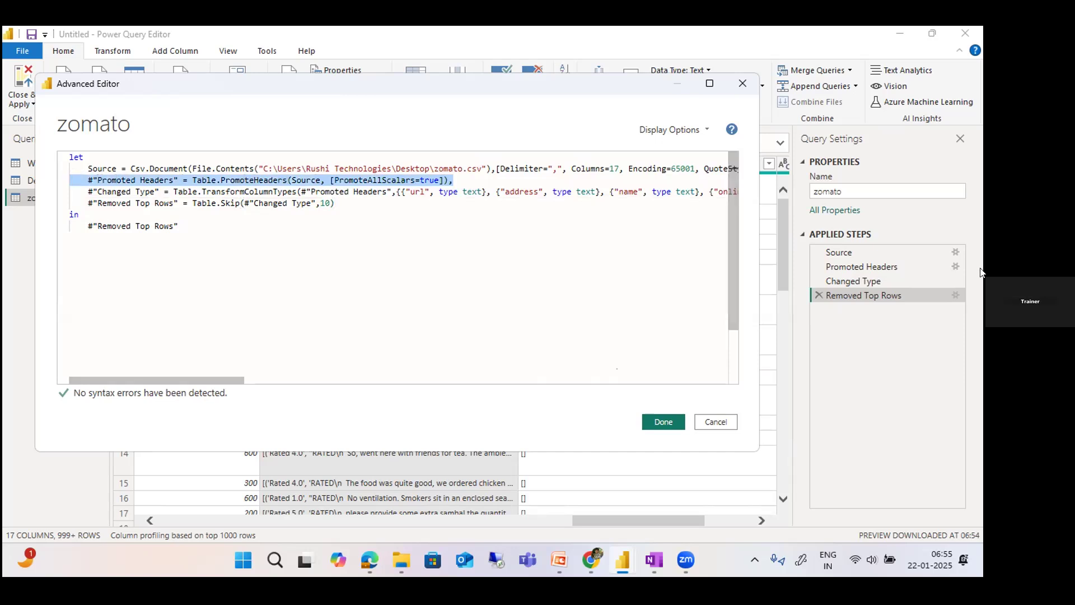
left_click(336, 193)
left_click_drag(335, 203, 77, 199)
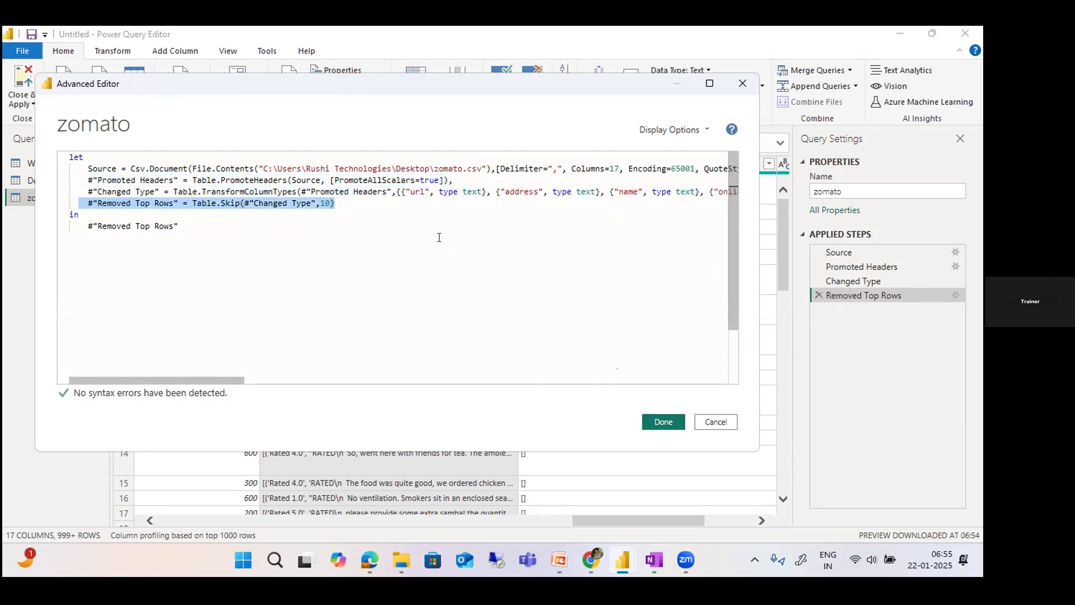
left_click(355, 214)
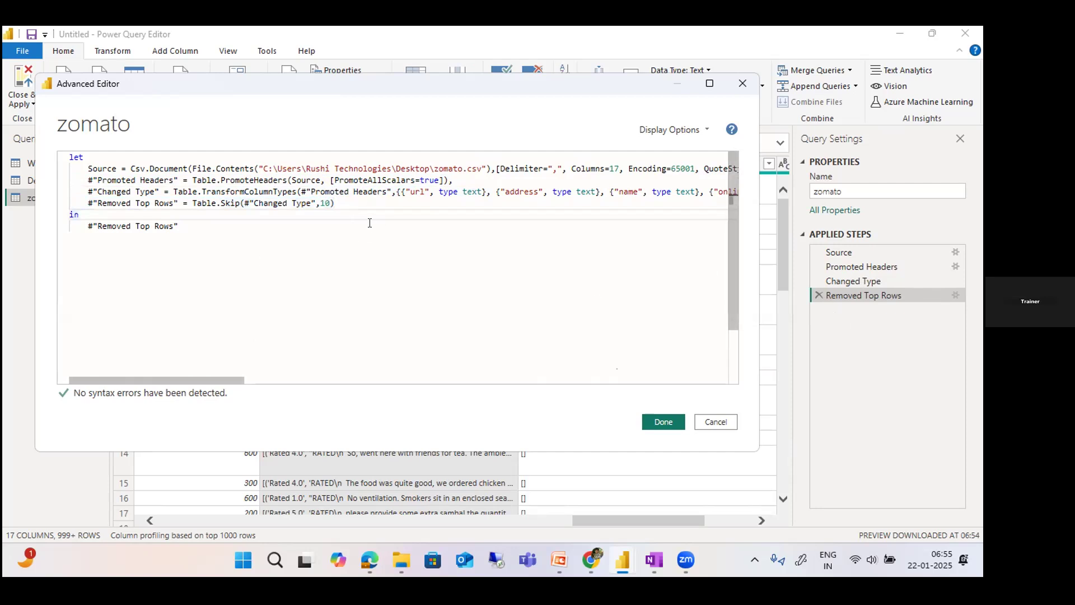
left_click(716, 422)
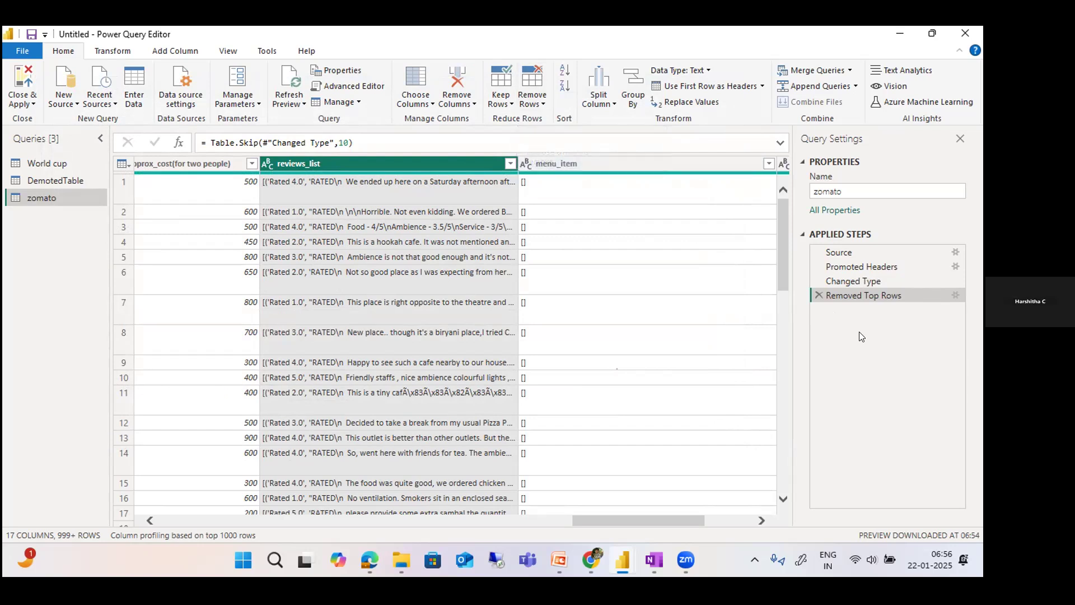
Change the Table.Skip row count in the Removed Top Rows formula to 50, and check the updated M code in the Advanced Editor
left_click_drag(351, 145, 337, 139)
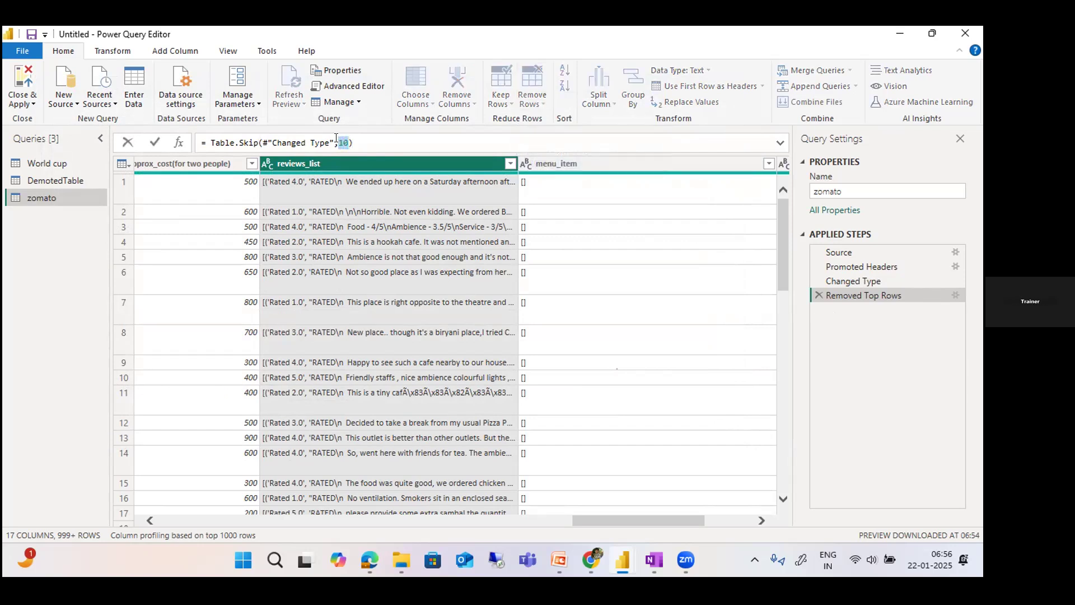
type("50")
key("Return")
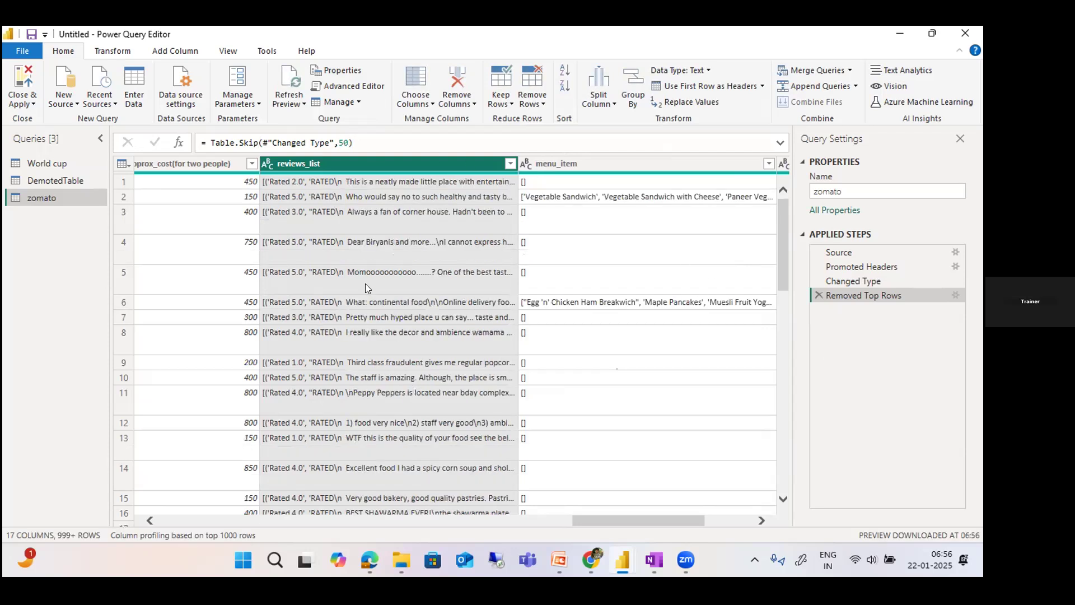
left_click(223, 520)
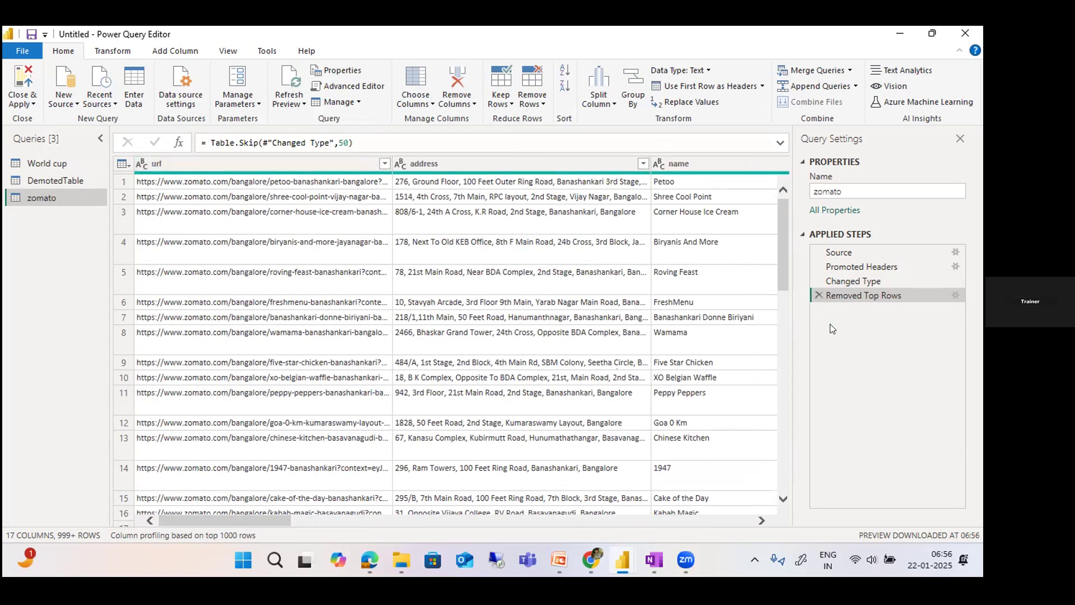
left_click(343, 84)
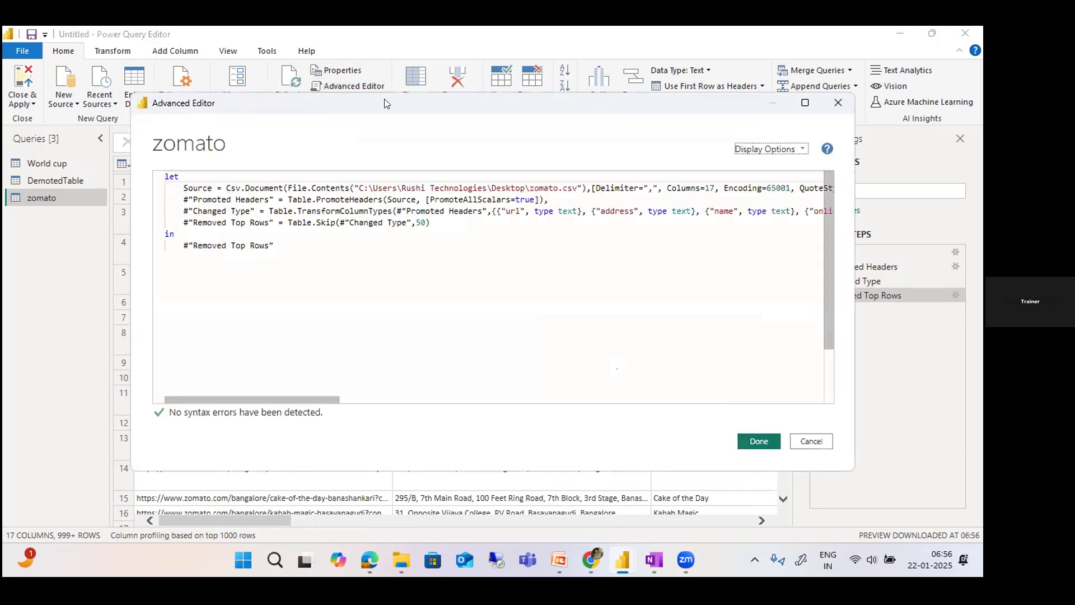
left_click(768, 108)
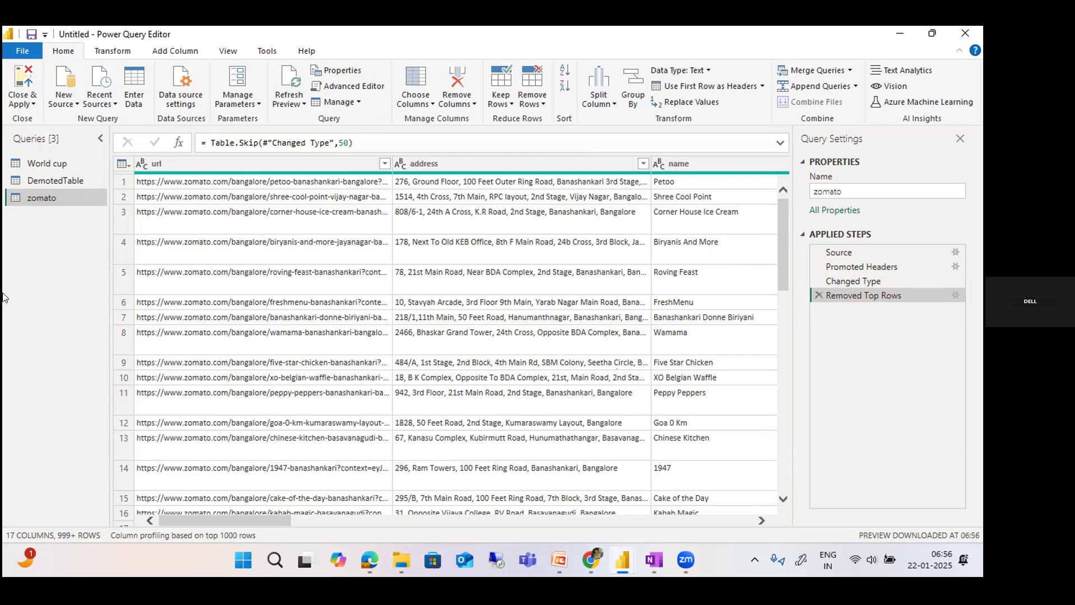
Switch to the main Power BI Desktop window and check its Table view for loaded data
double_click(386, 33)
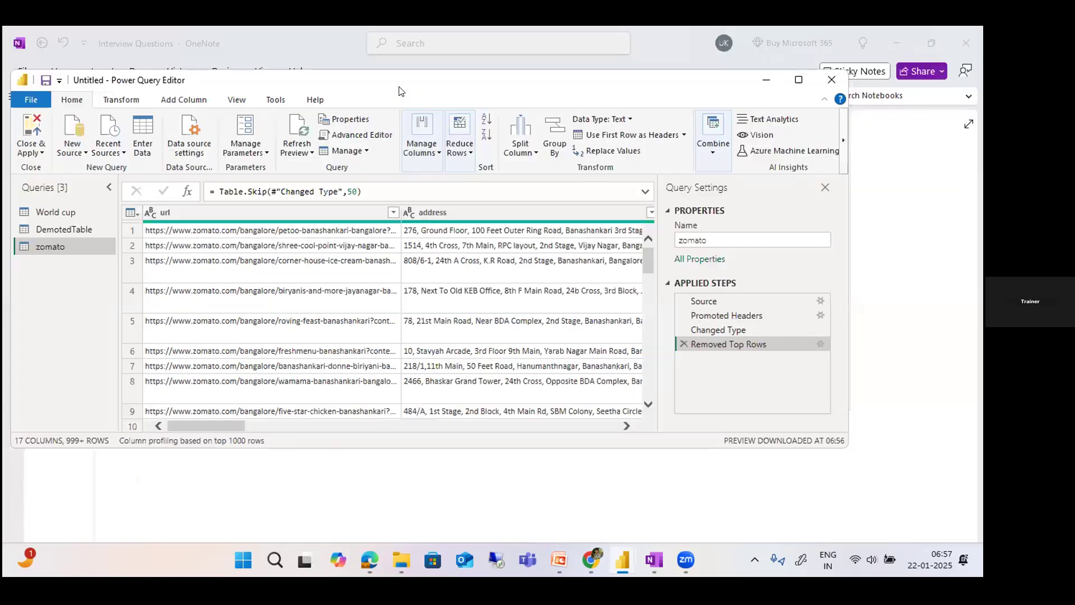
key("alt+Tab")
key("alt+Tab")
key("alt+Tab")
key("alt+Tab")
key("alt+Tab")
key("alt+Tab")
key("alt+Tab")
key("alt+Tab")
key("alt+Tab")
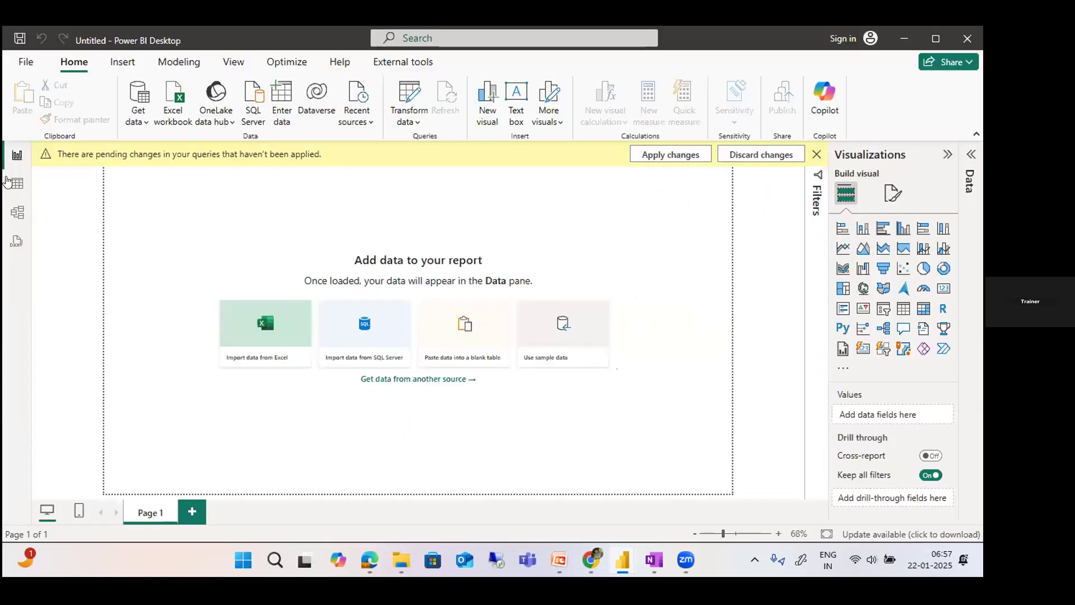
left_click(17, 183)
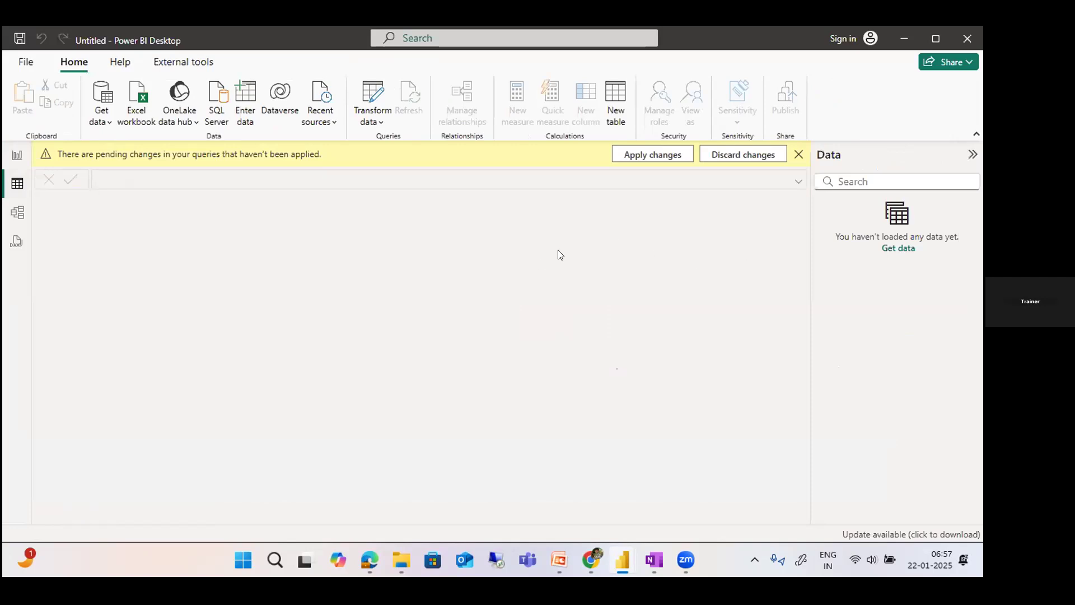
Return to the Power Query Editor, maximize it, and apply the pending query changes without closing the editor
key("alt+Tab")
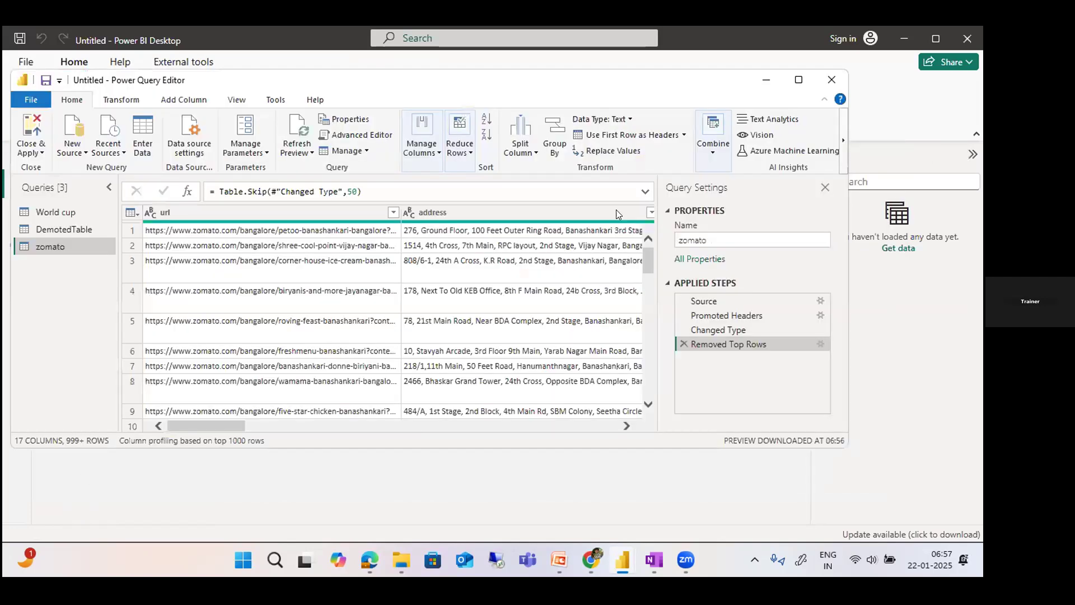
left_click(799, 79)
left_click(31, 103)
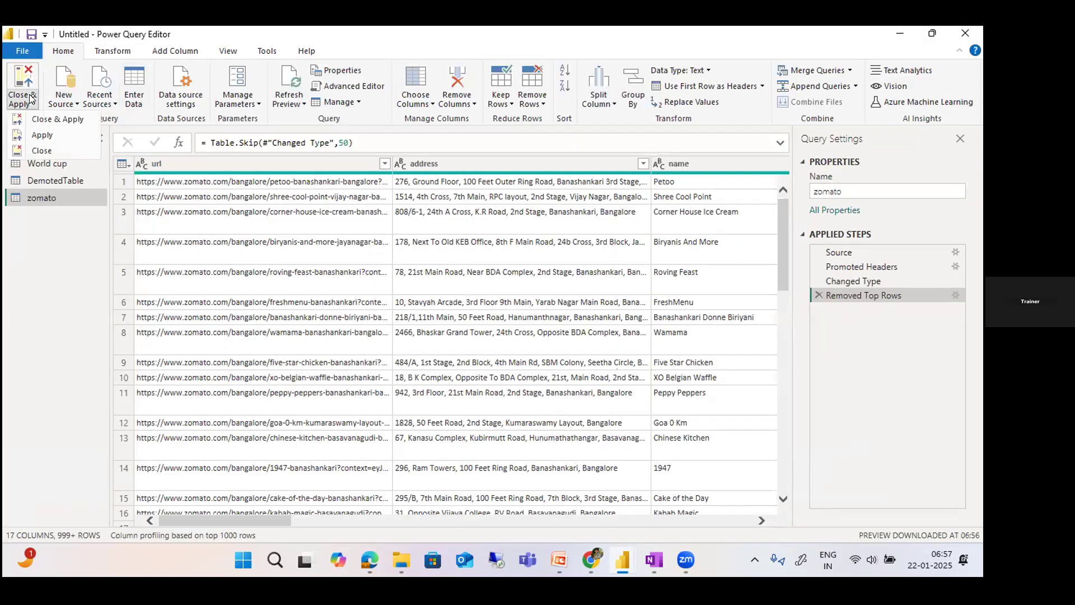
left_click(70, 274)
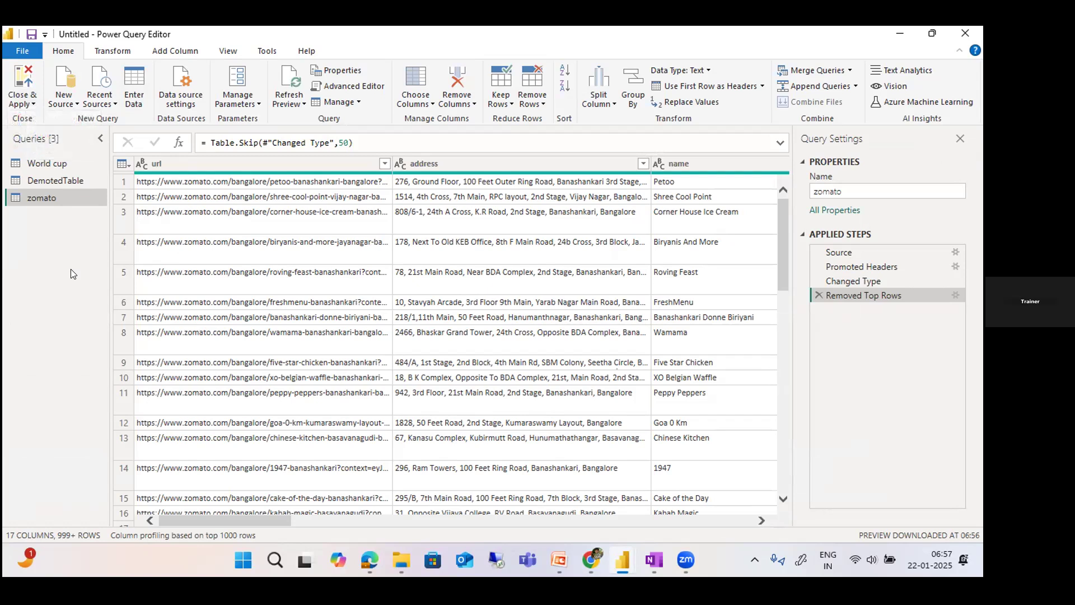
left_click(31, 103)
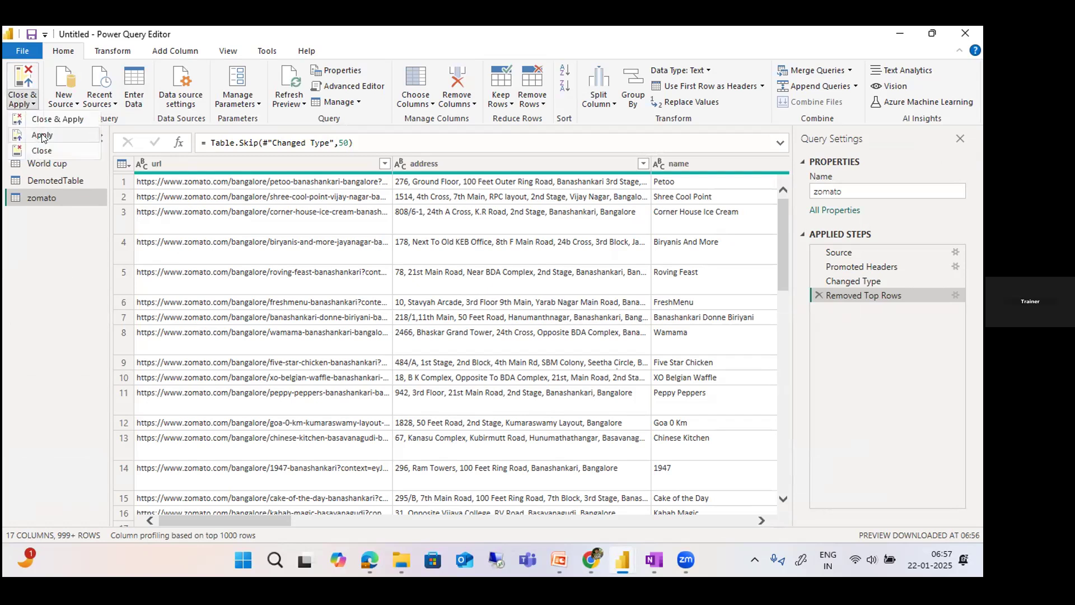
left_click(42, 136)
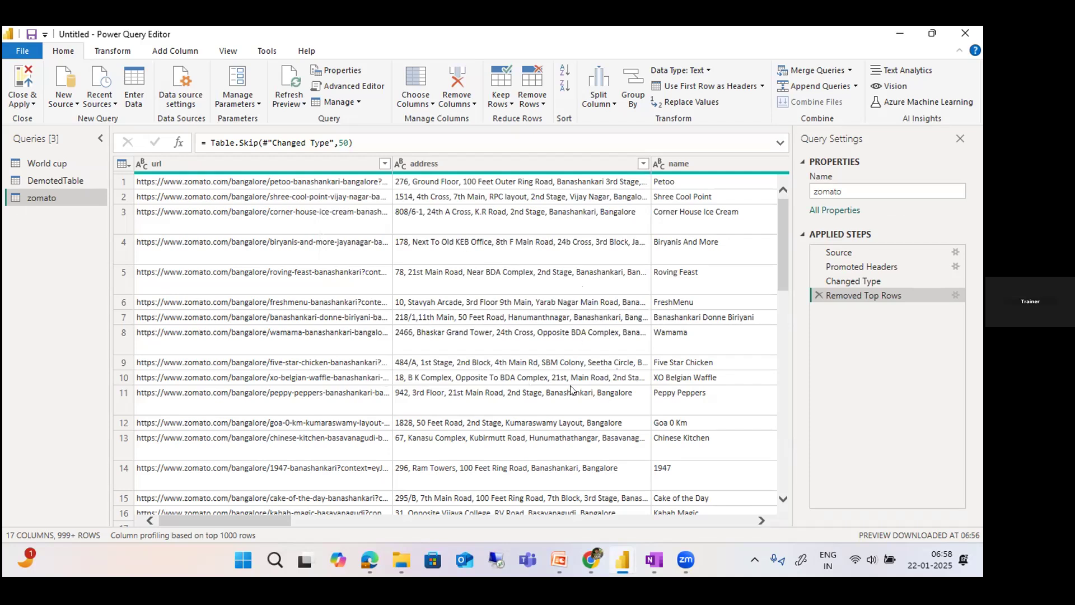
Look through the remaining columns of the zomato query preview as far as reviews_list and menu_item
left_click(439, 521)
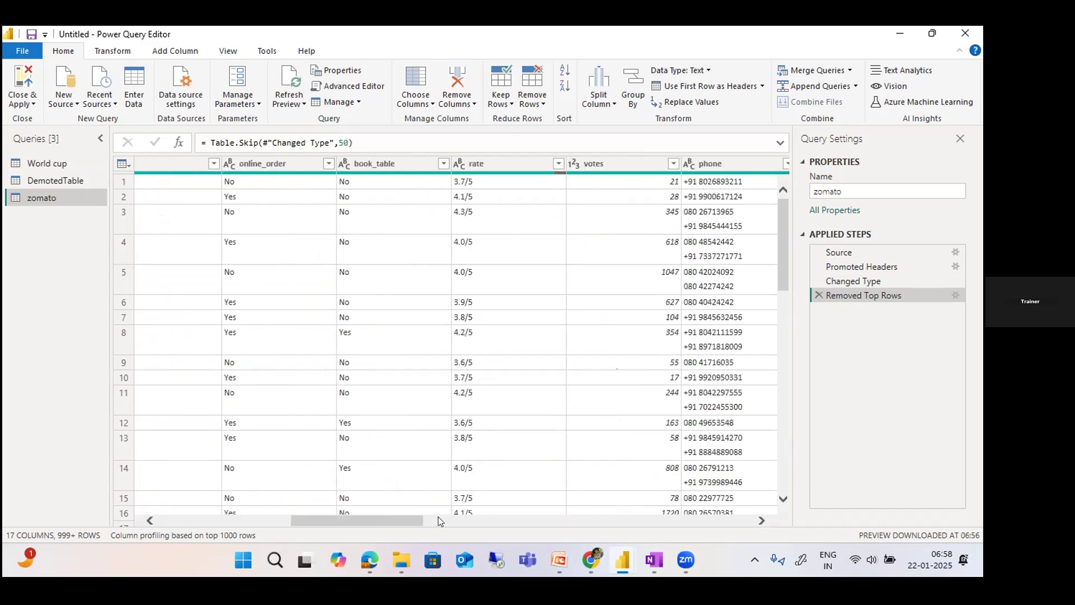
left_click(437, 518)
left_click_drag(437, 518, 561, 519)
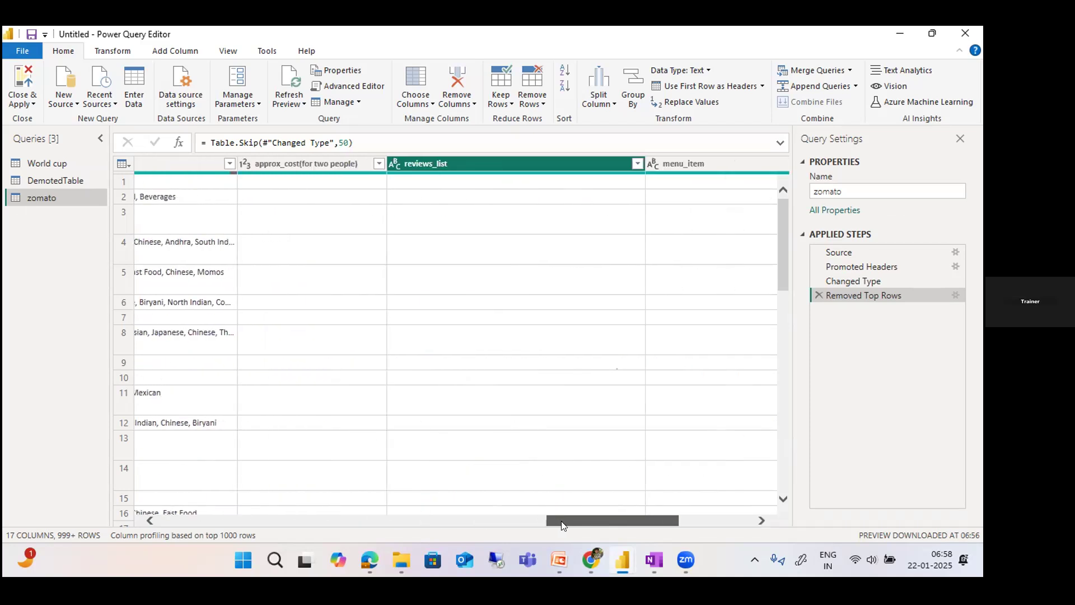
Switch to the main Power BI Desktop window and view the loaded World cup and zomato tables
key("alt+Tab")
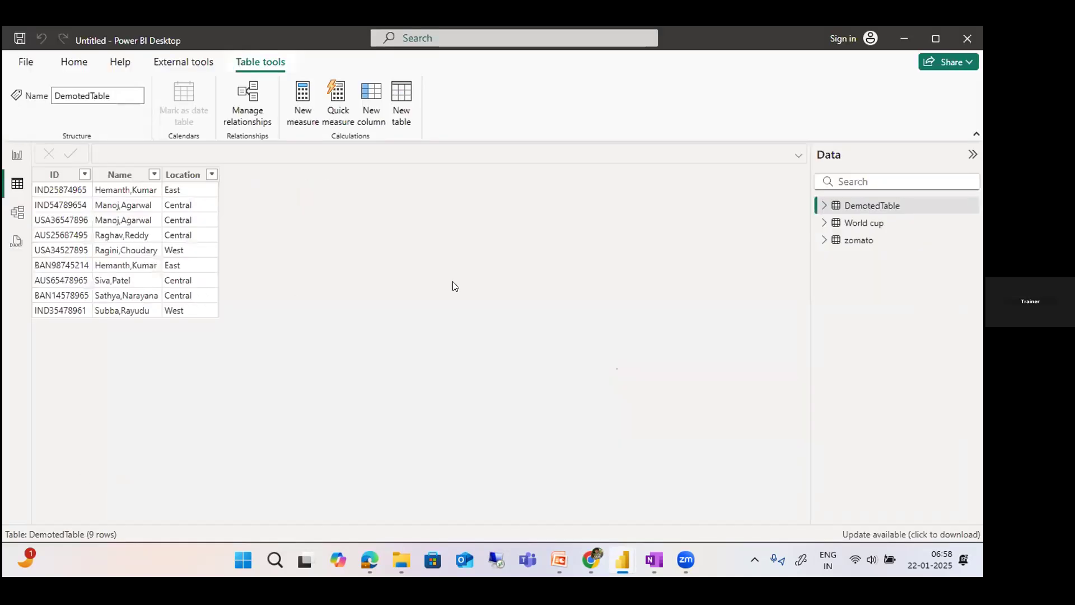
left_click(865, 222)
left_click(862, 240)
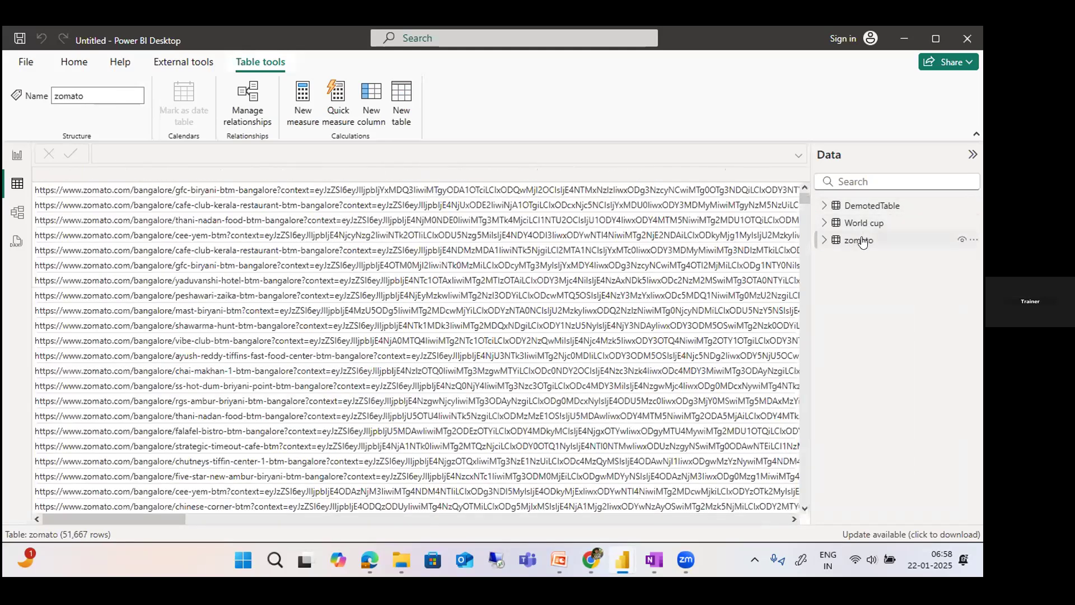
Return to the Power Query Editor and review the Close & Apply options without choosing one
key("alt+Tab")
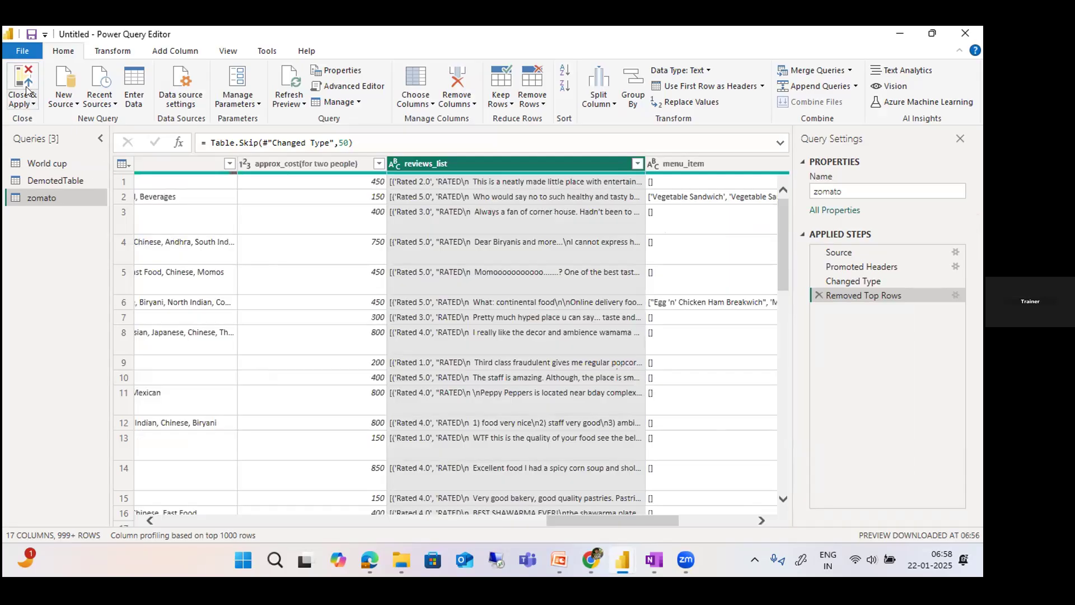
left_click(30, 103)
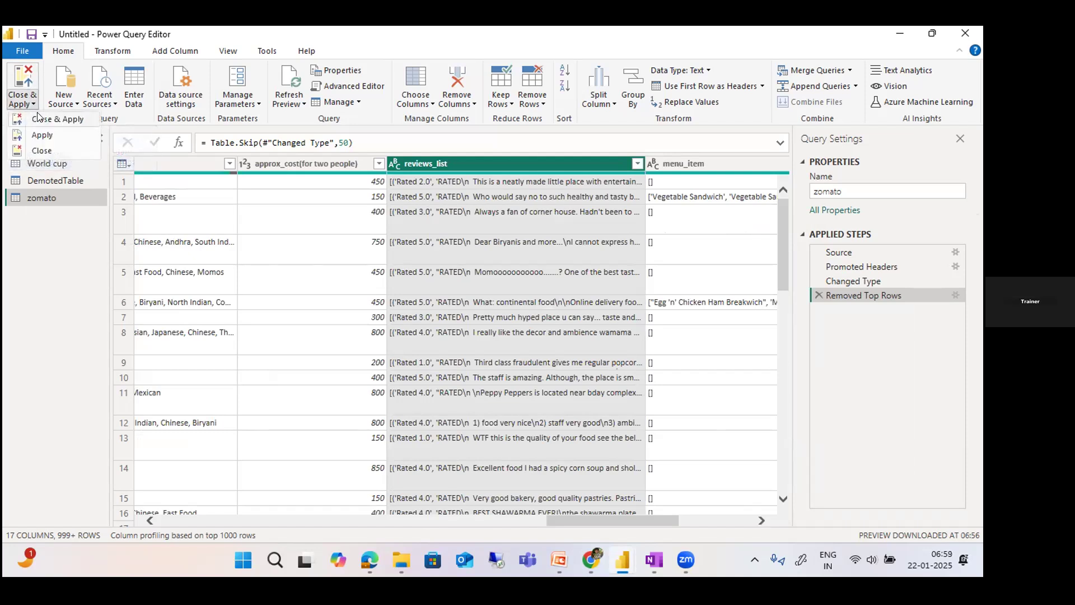
key("Escape")
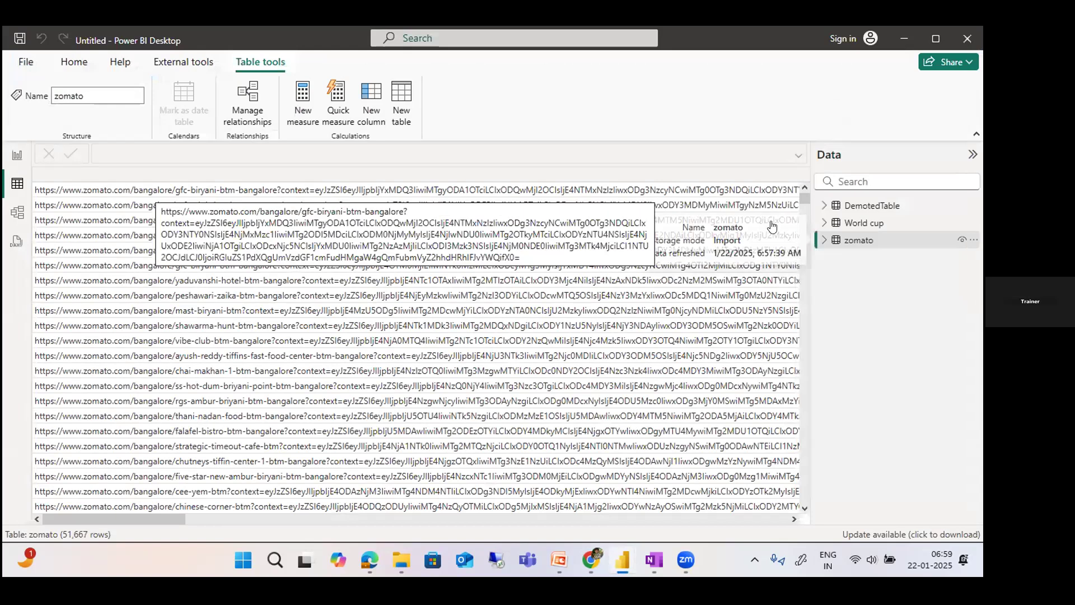
In the main Power BI Desktop window, review the loaded DemotedTable, World cup and zomato tables, checking the zomato columns through cuisines
left_click(873, 205)
left_click(869, 222)
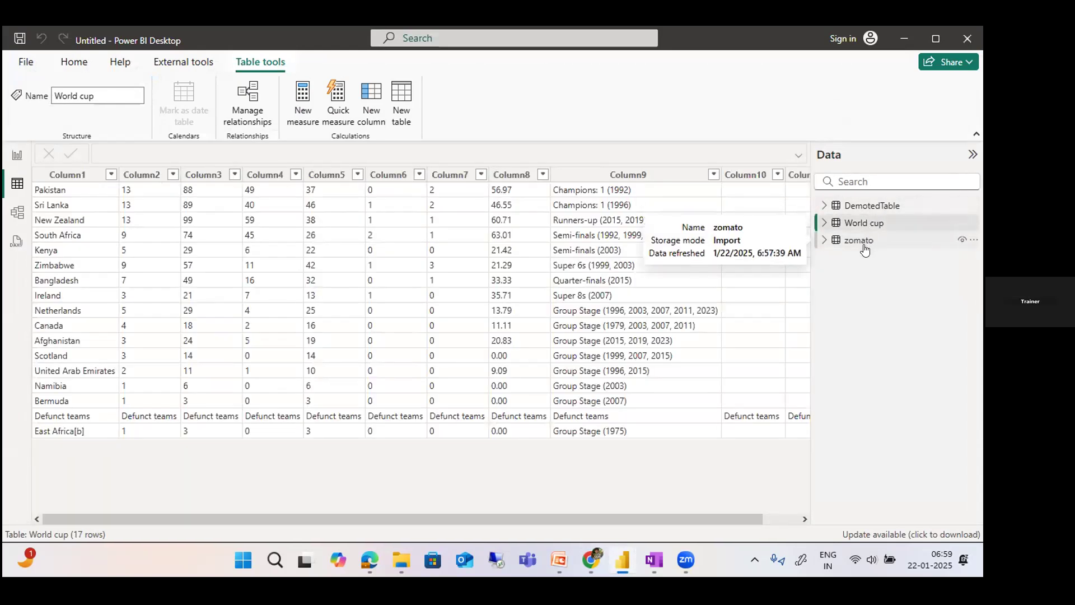
left_click(862, 241)
left_click_drag(168, 519, 675, 519)
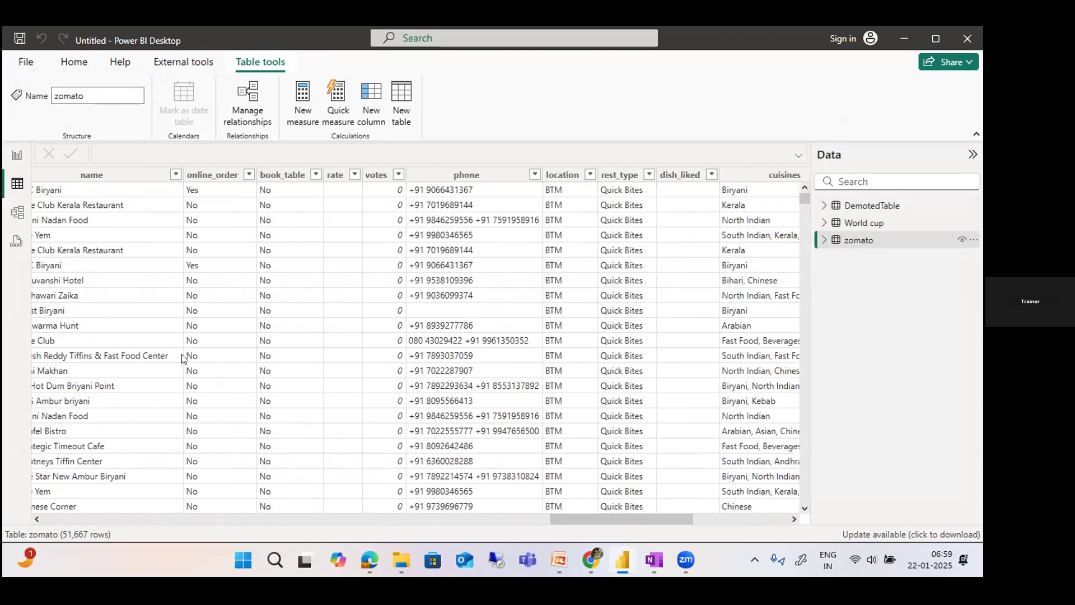
In the Report view, place an enlarged table visual on Page 1 with the zomato fields name, address and cuisines
left_click(17, 156)
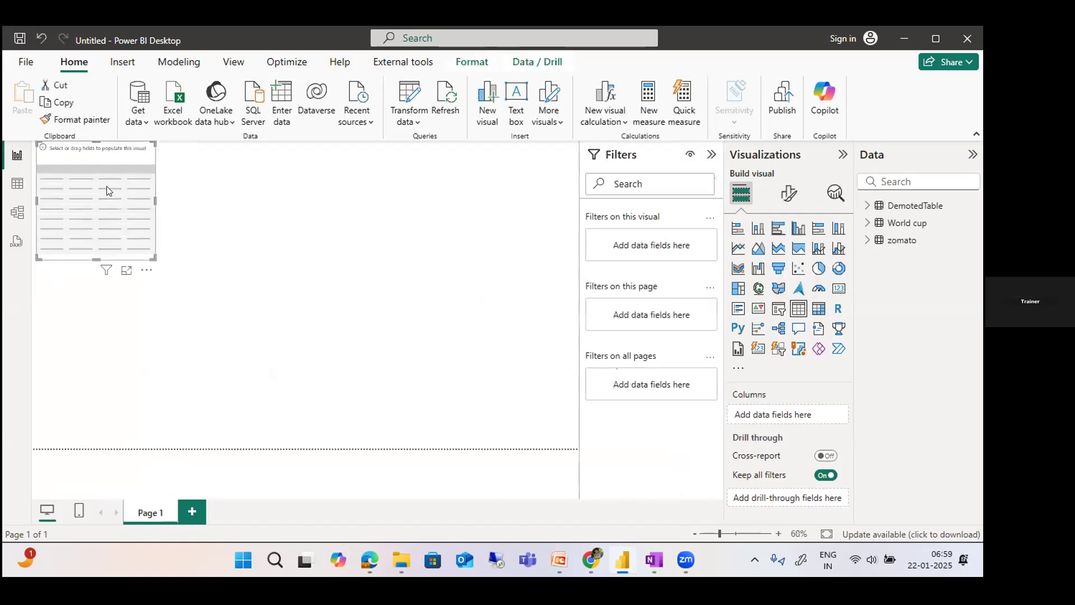
left_click_drag(172, 302, 233, 350)
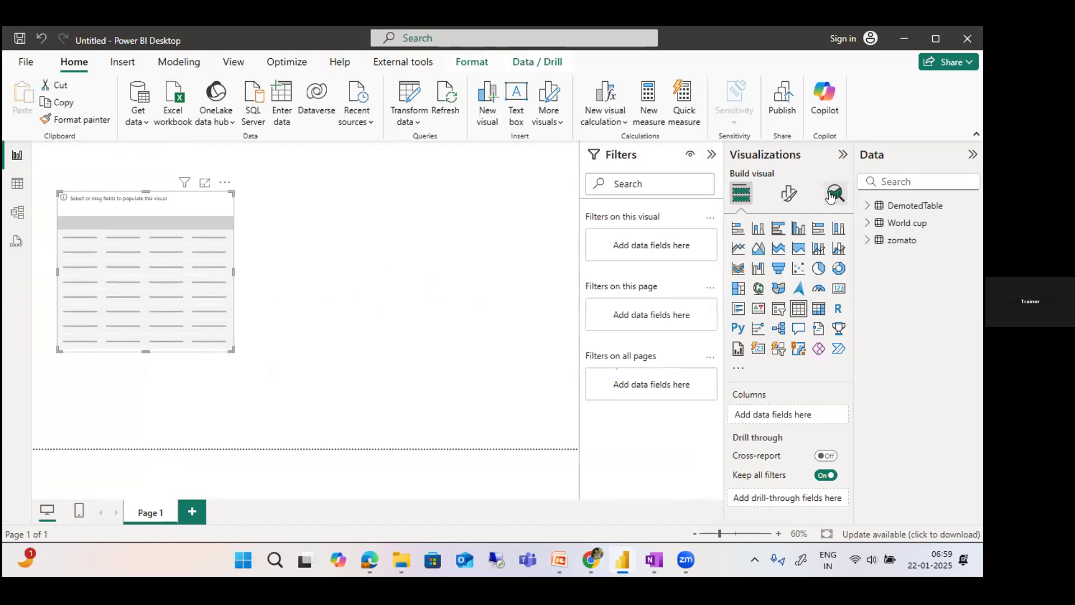
left_click(867, 239)
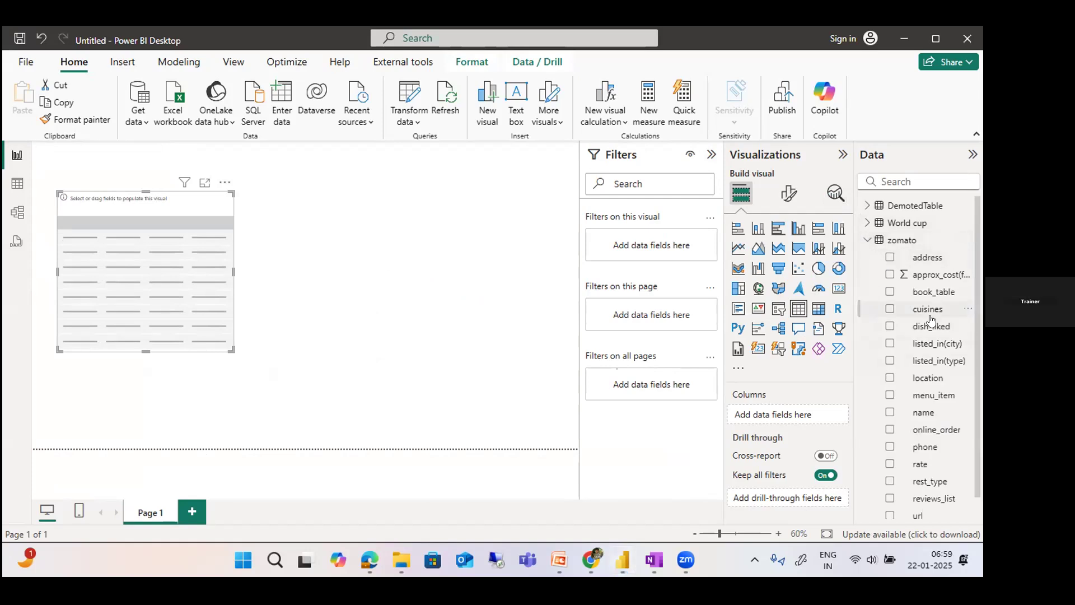
scroll(913, 341, "down", 2)
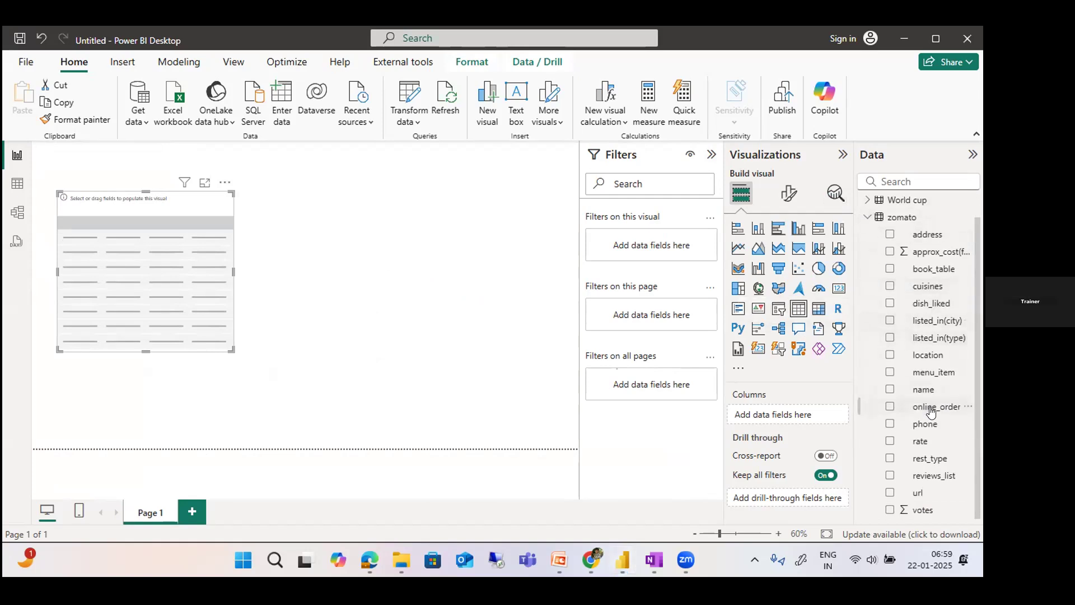
left_click(889, 390)
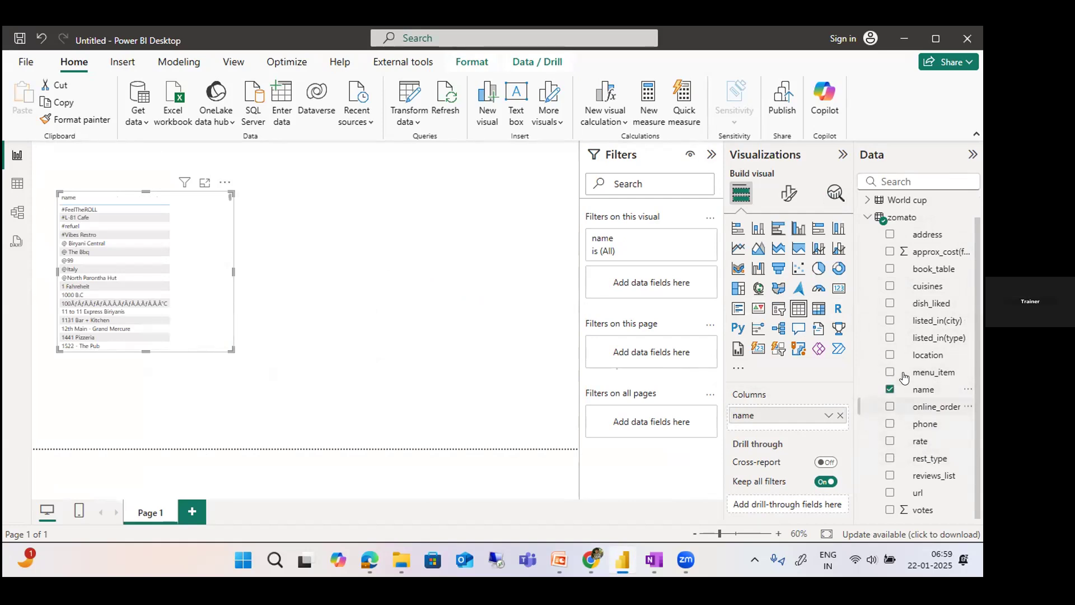
left_click(890, 234)
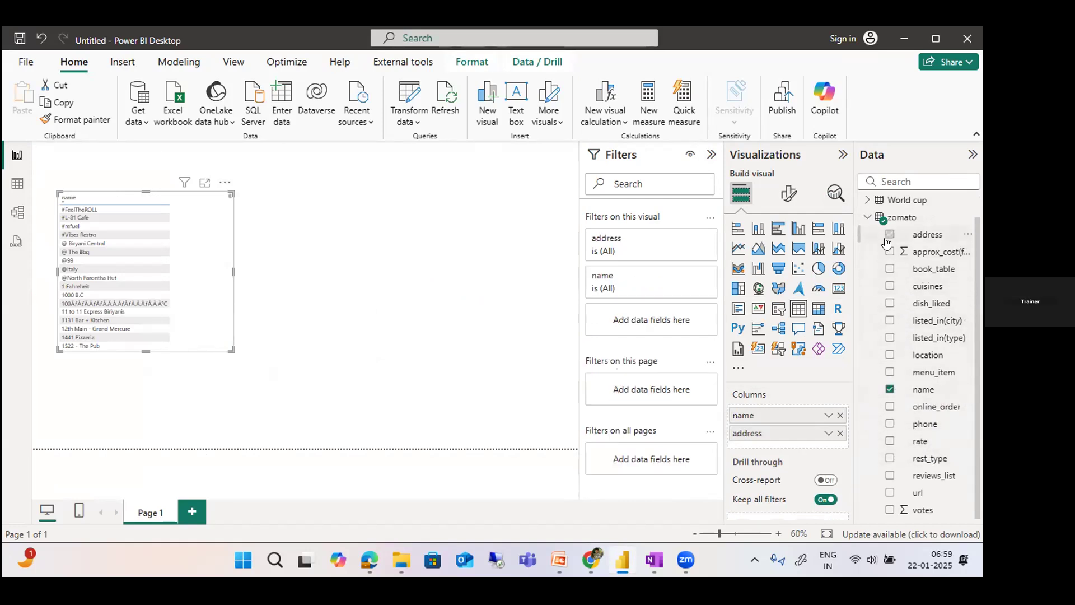
left_click(888, 286)
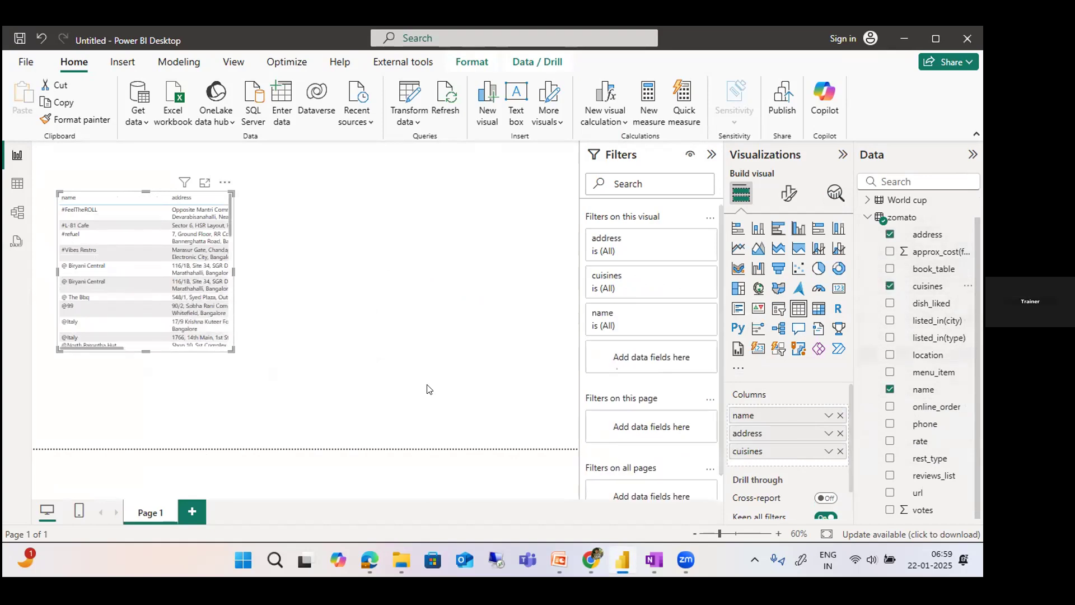
Add the reviews_list field to the table visual and enlarge the visual to nearly the full page width
left_click_drag(235, 353, 397, 395)
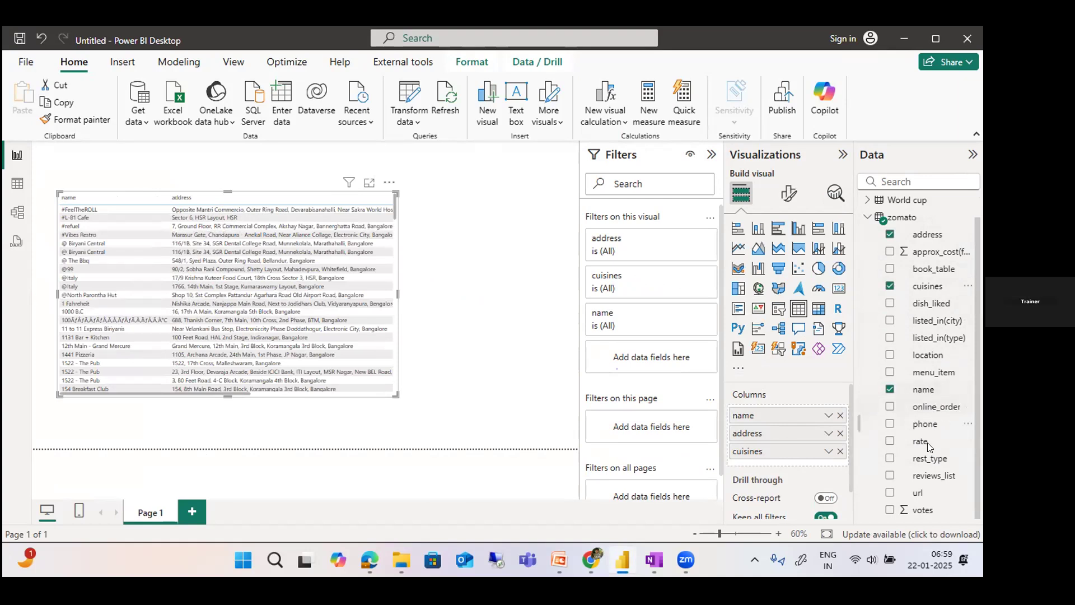
left_click(882, 476)
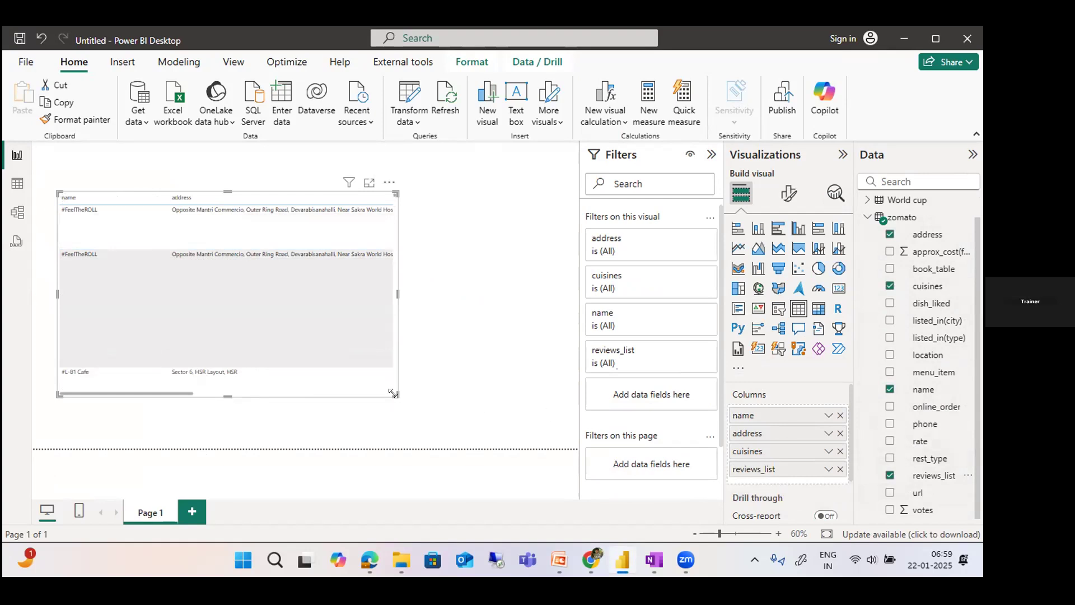
left_click_drag(396, 394, 558, 404)
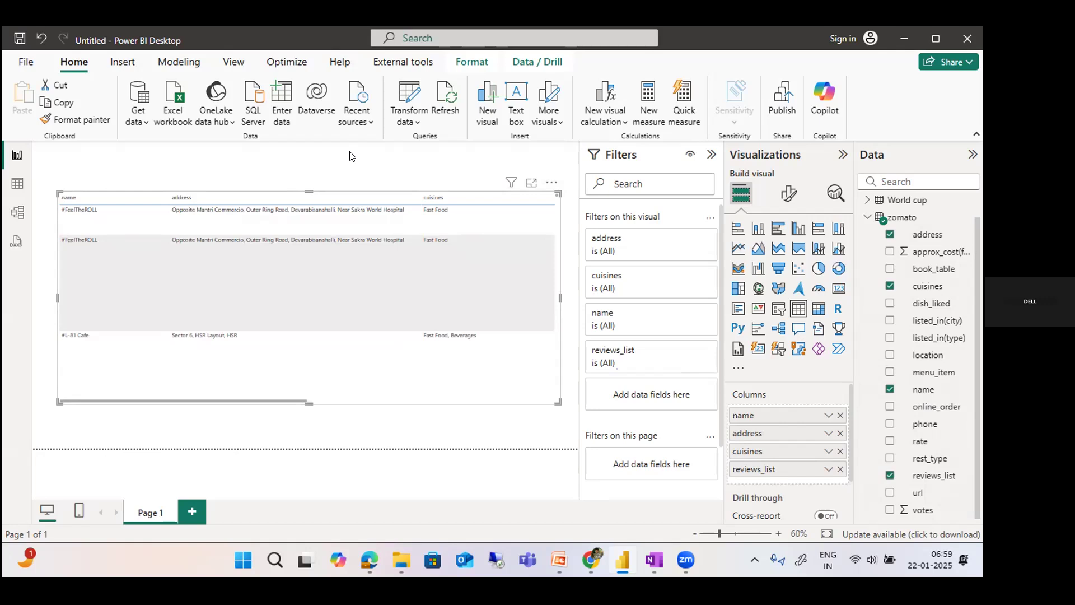
Deselect the table visual, then open the Power Query Editor through Transform data and leave its window maximized
key("alt+Tab")
left_click(480, 470)
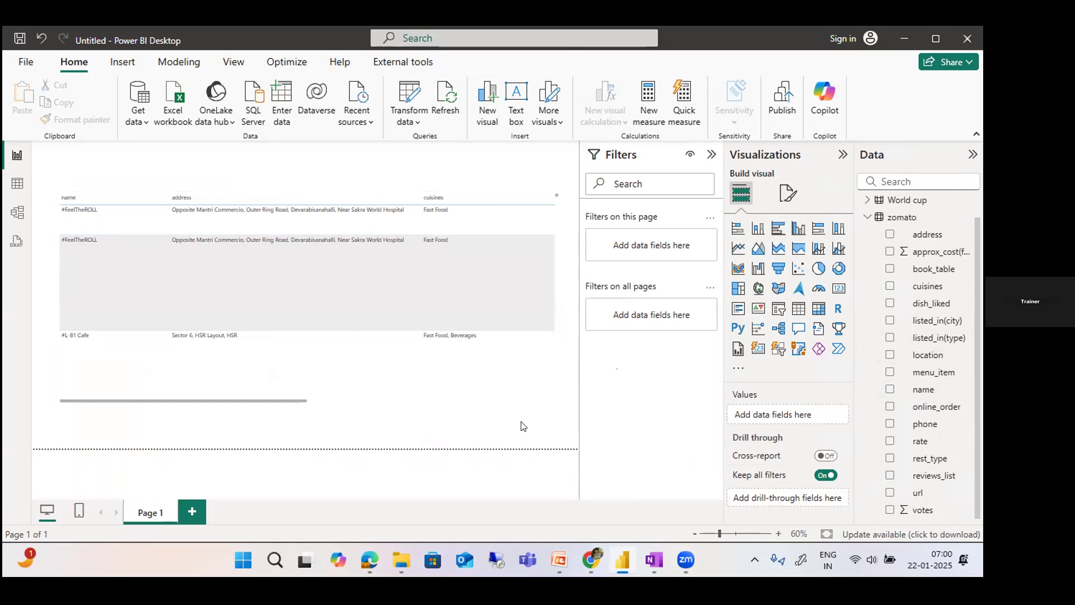
left_click(408, 92)
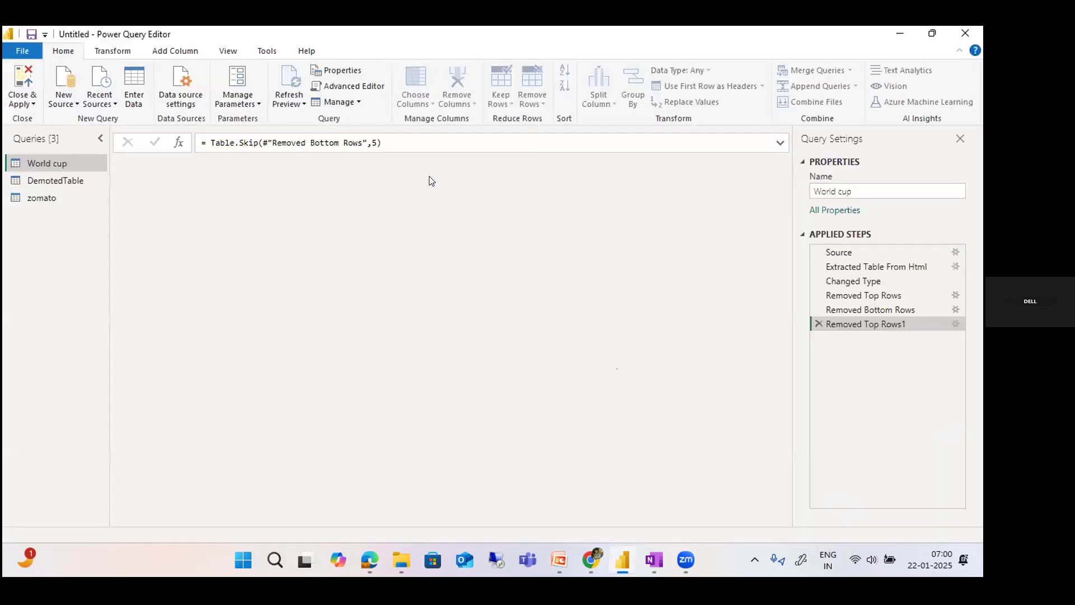
double_click(491, 44)
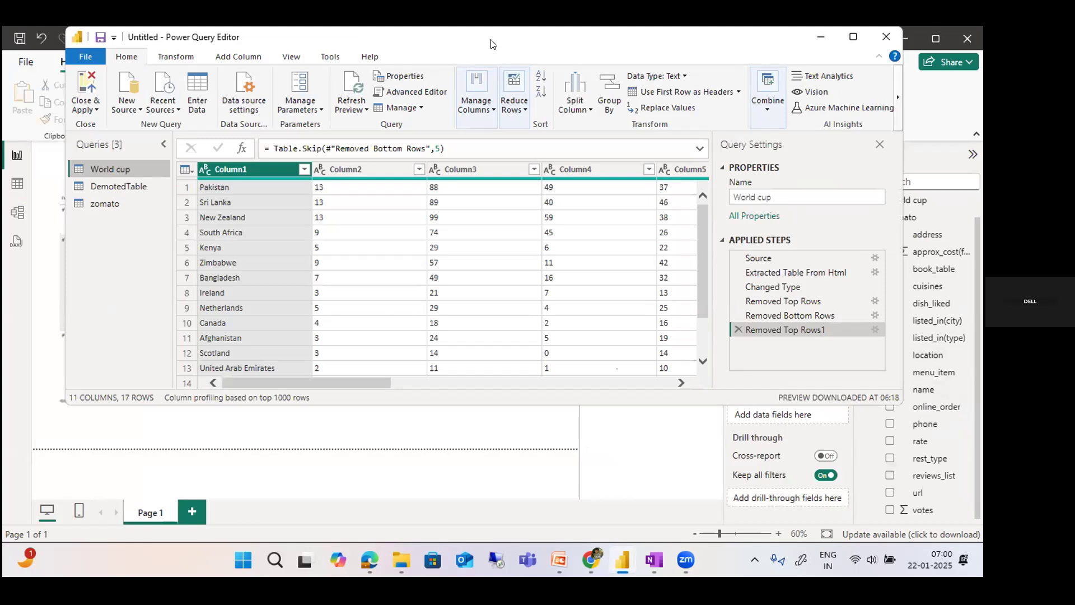
double_click(491, 43)
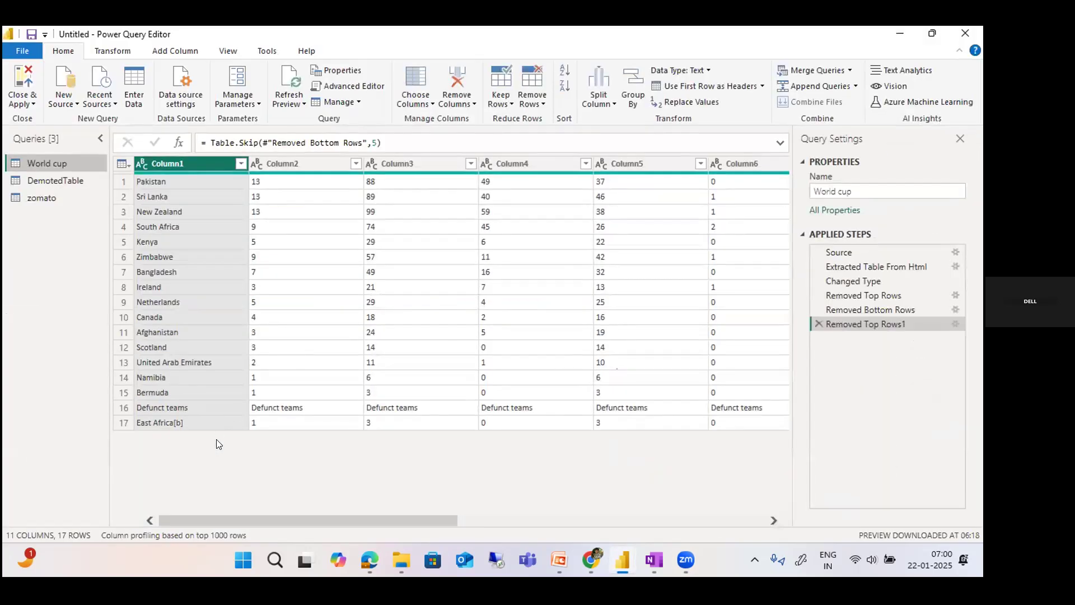